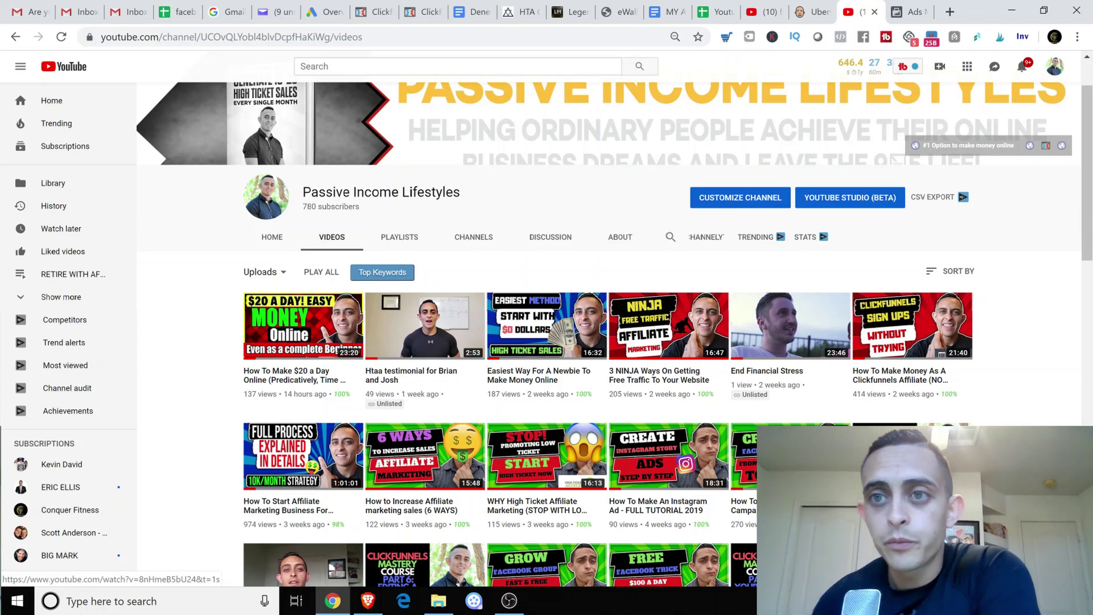
Review the ad sets of the Legendary Marketer End Stress campaign, and bring up the other ad account's Ads Manager in Brave.
left_click(908, 13)
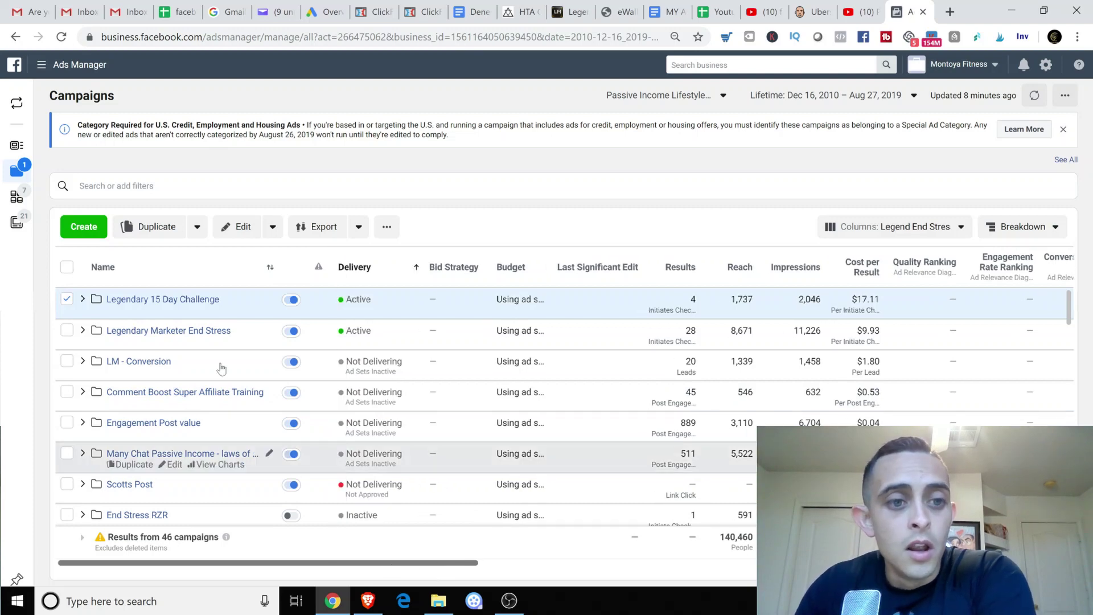
left_click(210, 334)
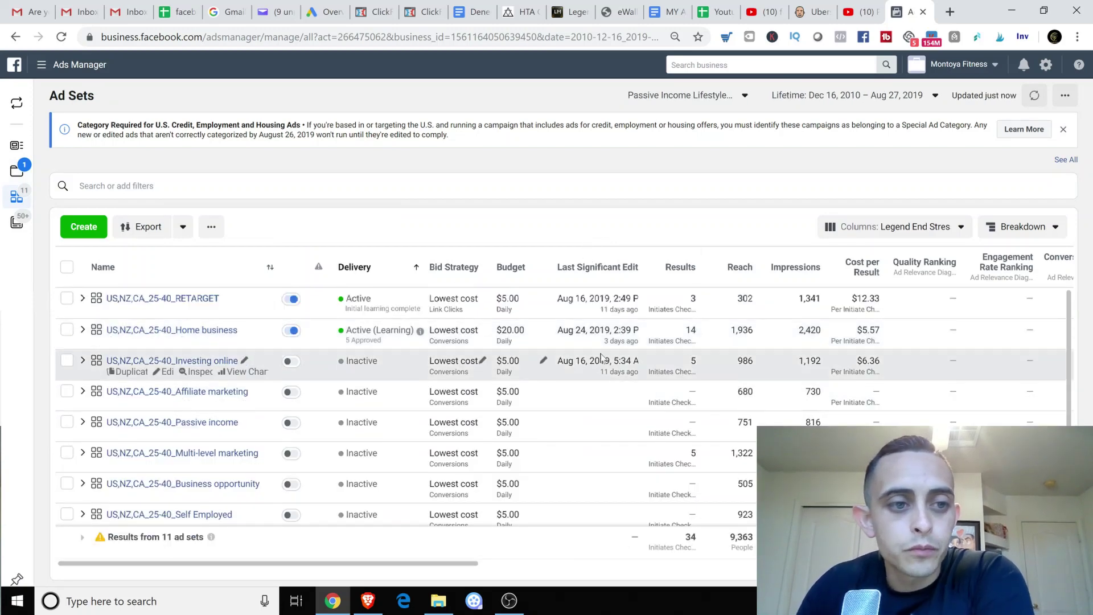
scroll(618, 378, "down", 2)
scroll(258, 355, "up", 2)
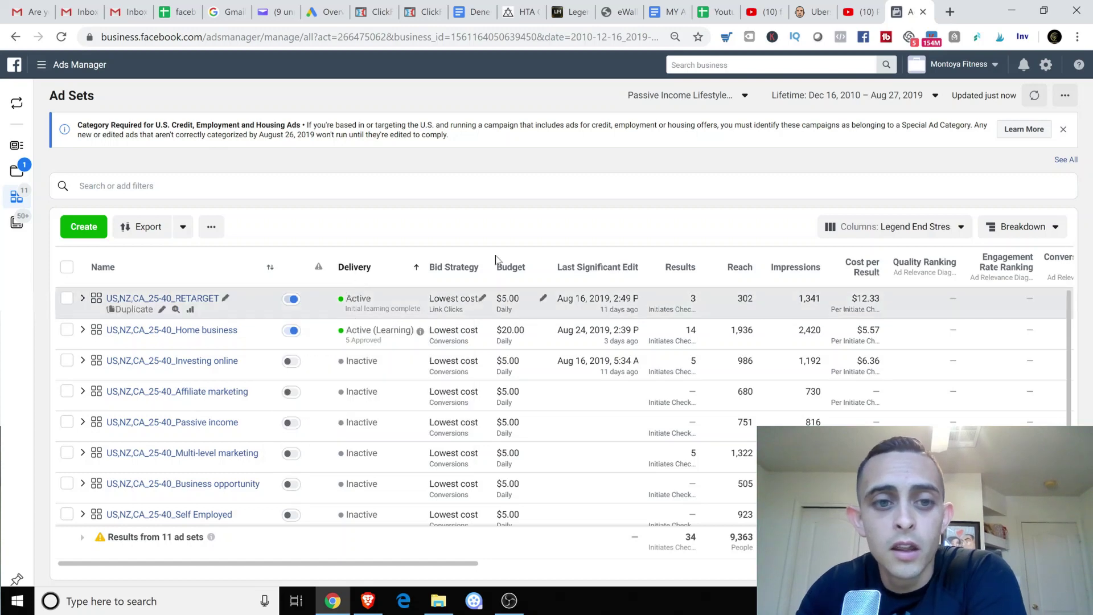
left_click_drag(1072, 317, 1069, 328)
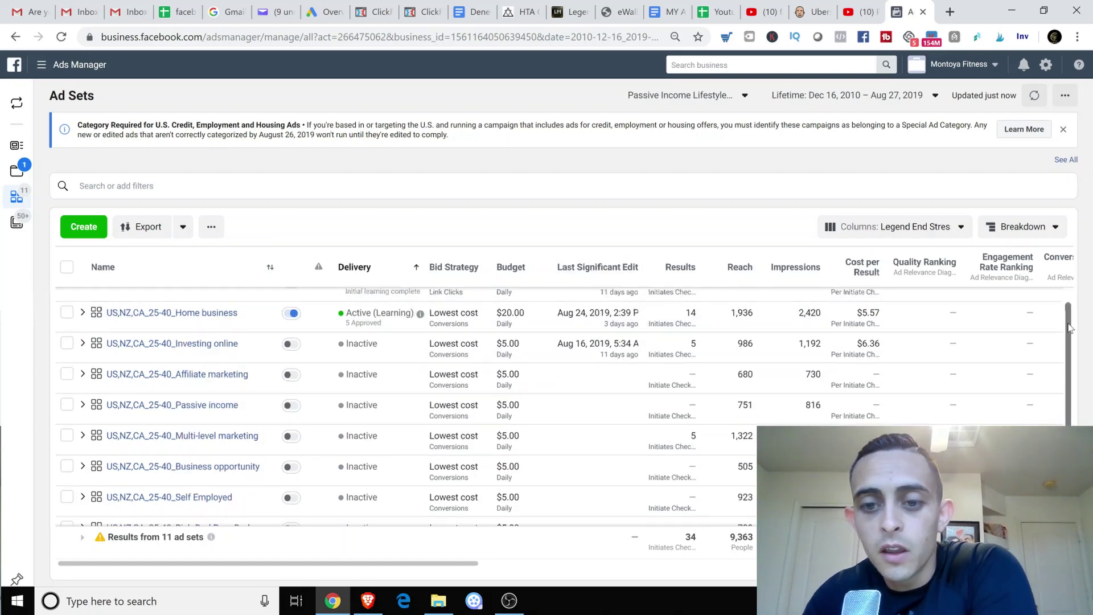
left_click_drag(1070, 328, 1069, 415)
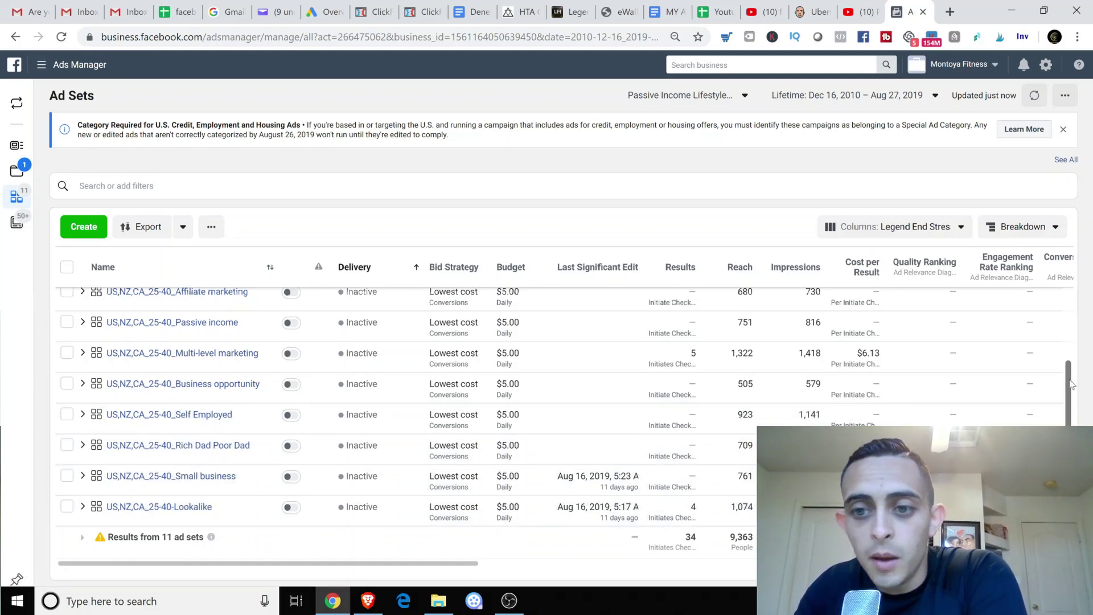
left_click_drag(1073, 386, 1072, 342)
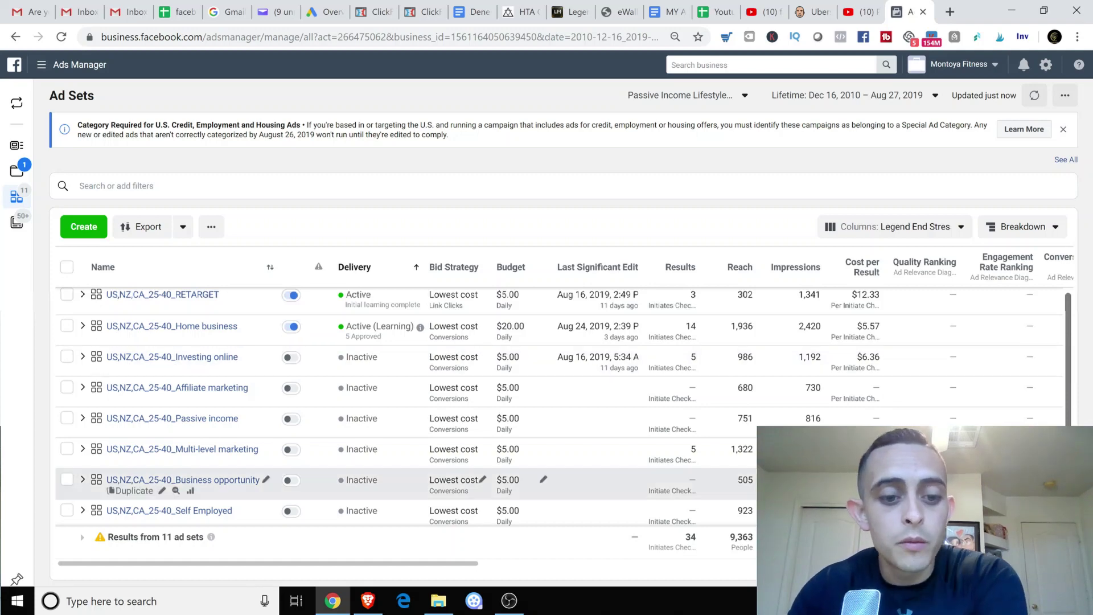
mouse_move(368, 605)
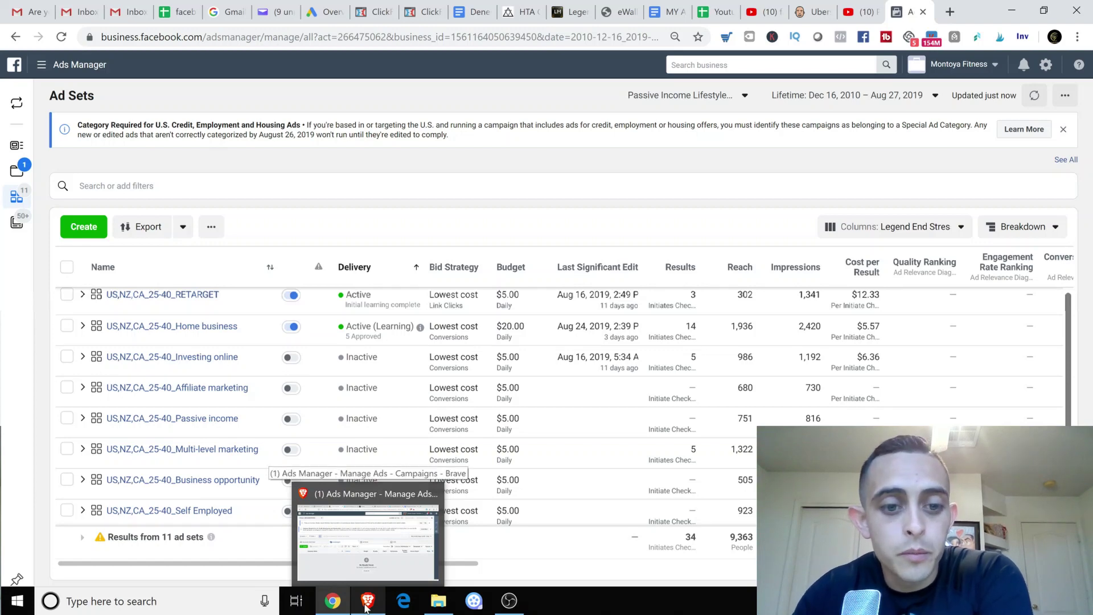
left_click(366, 608)
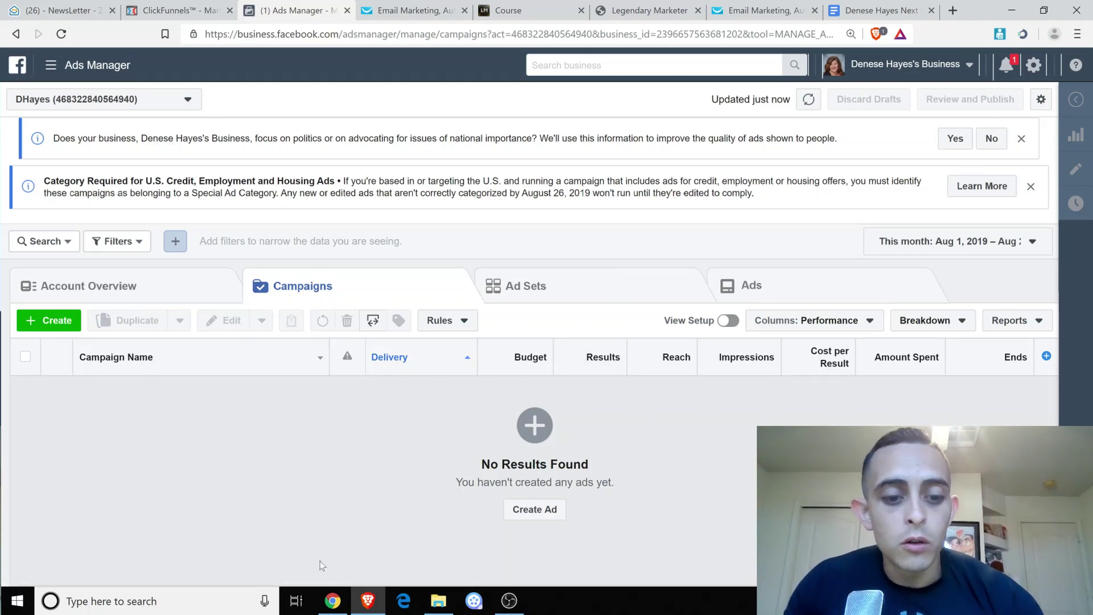
Switch to Chrome and load passiveincomelifestyles.com/legend in a new tab.
left_click(342, 600)
key("ctrl+t")
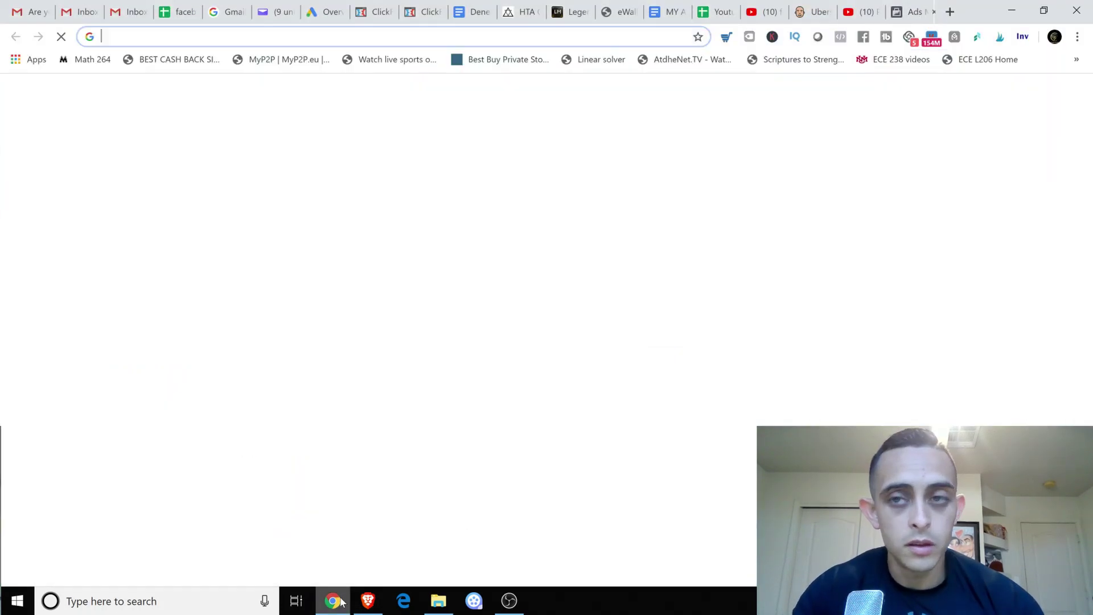
type("passiveincomelifestyles.com")
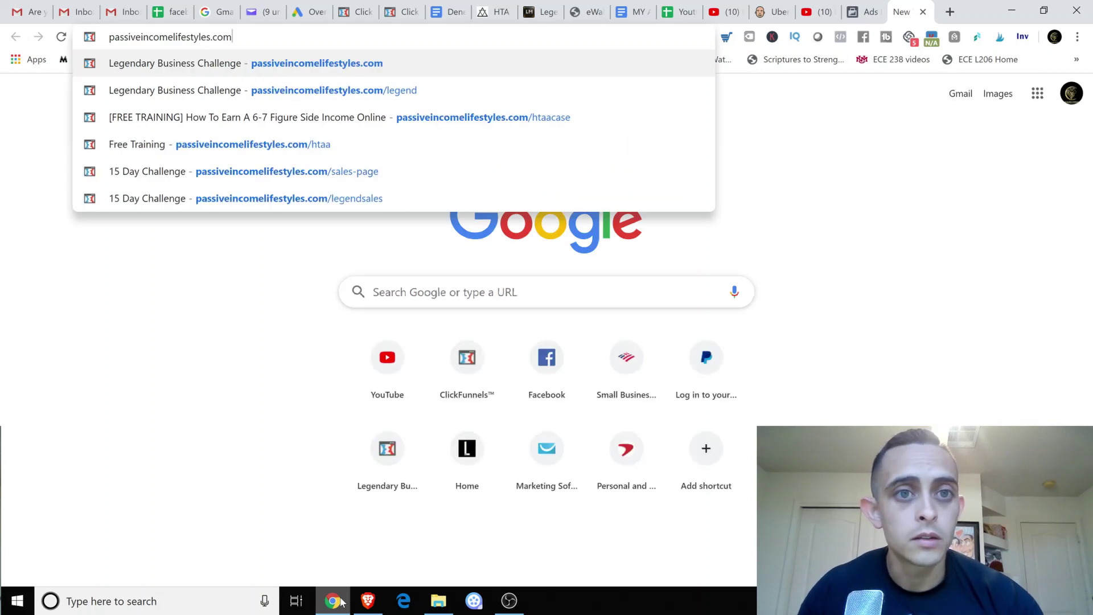
key("Down")
key("Return")
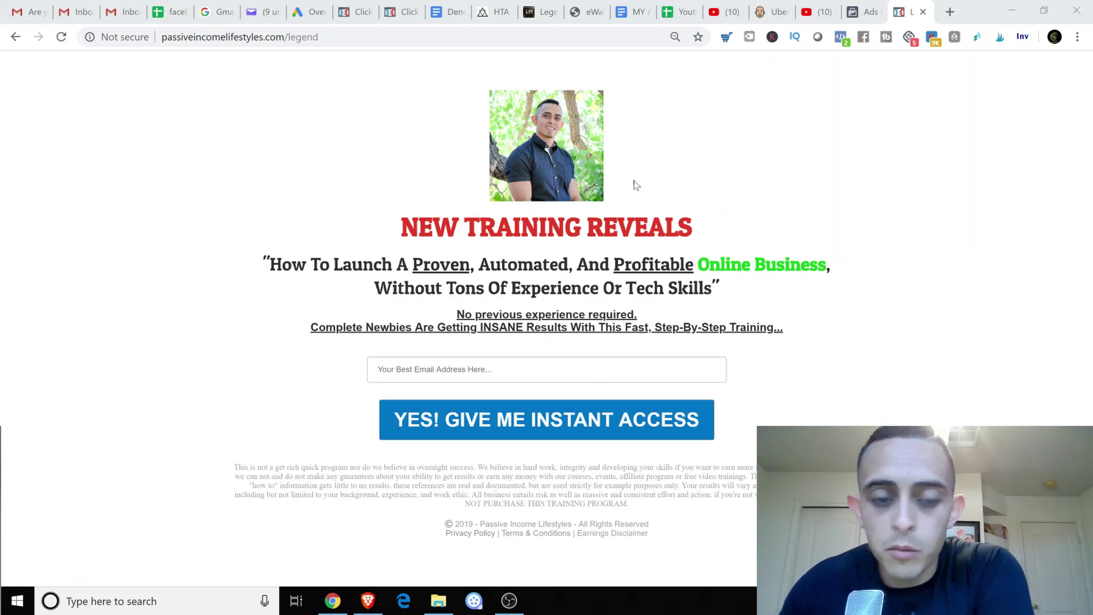
Bring up the landing page's instant access opt-in form, close it, and examine the email field on the page.
left_click(419, 419)
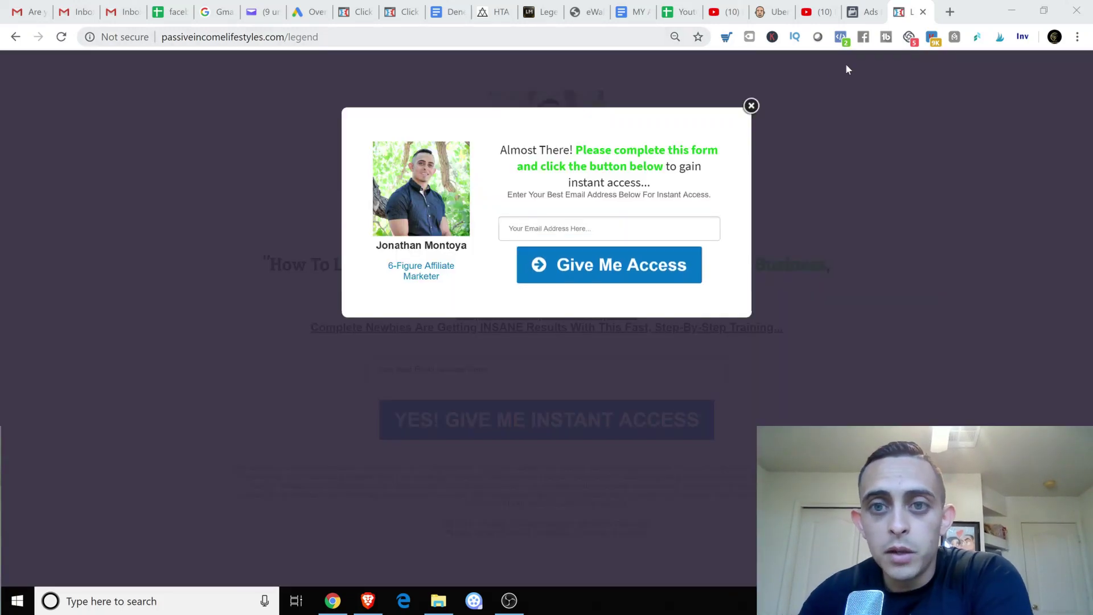
left_click(775, 118)
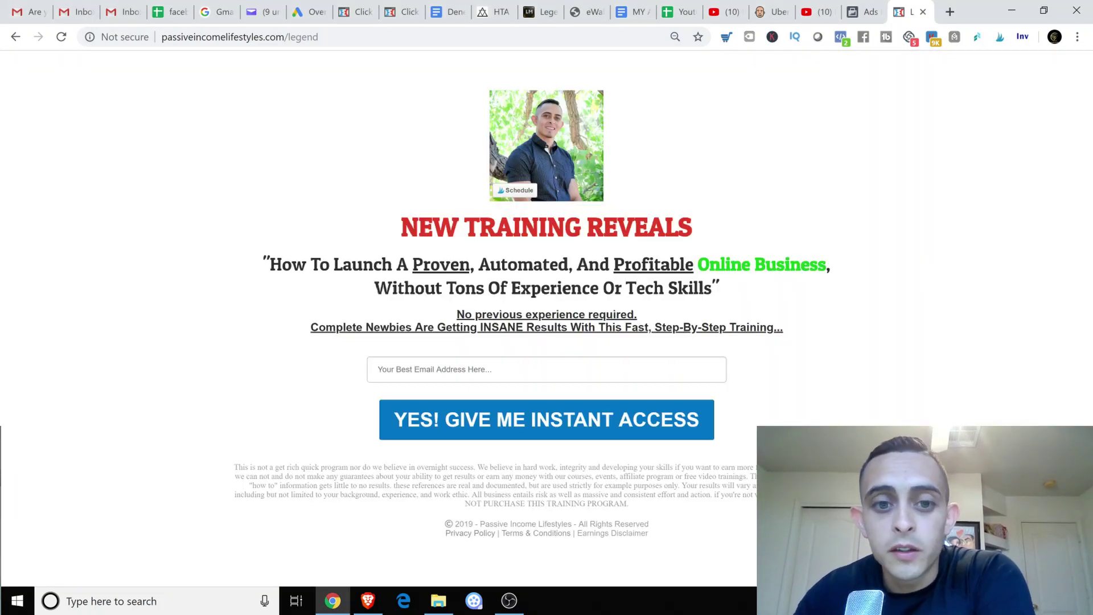
left_click(455, 370)
left_click(852, 327)
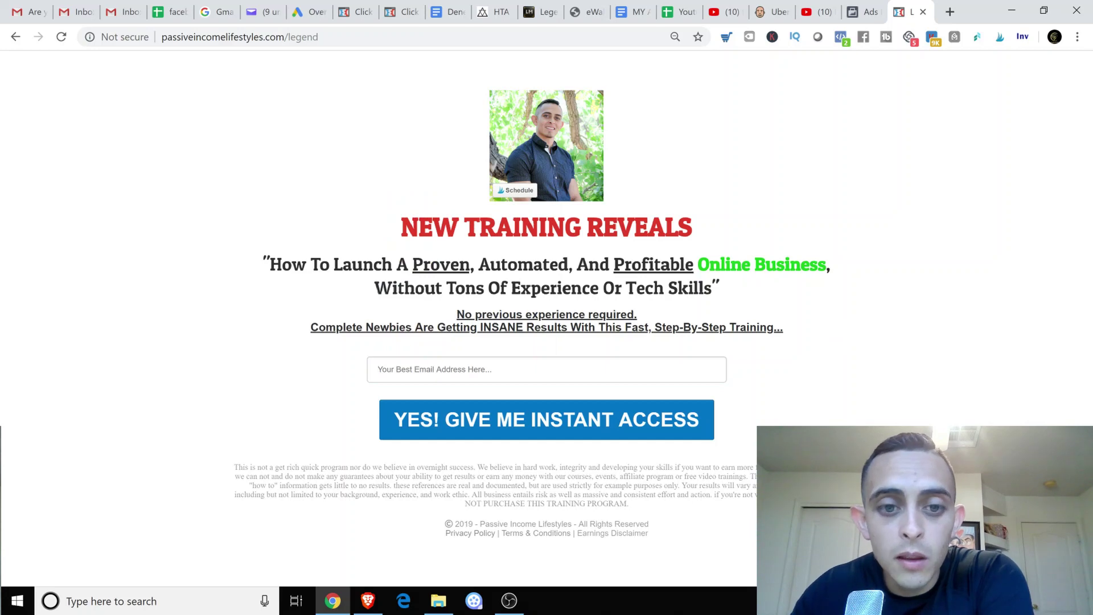
left_click(528, 370)
Load passiveincomelifestyles.com/legendsales in the same tab and look over the sales page.
double_click(312, 37)
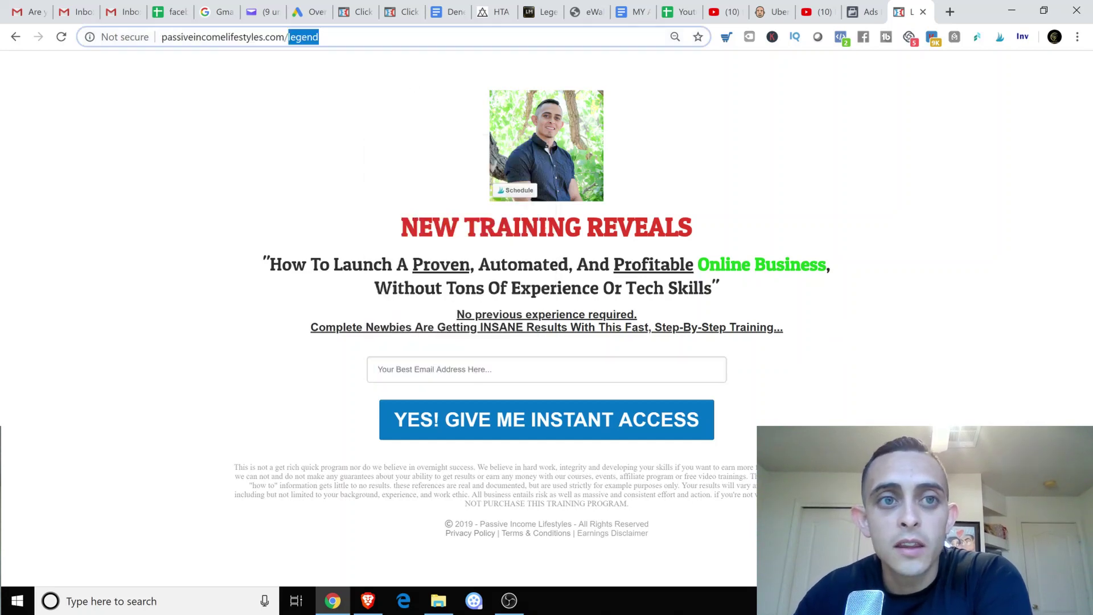
type("legendsales")
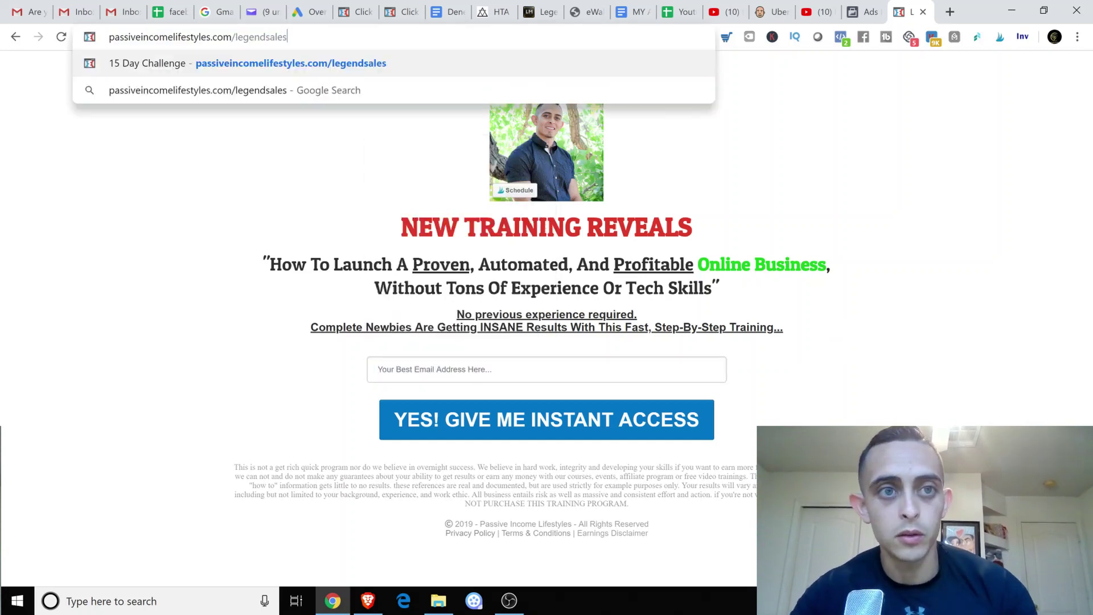
key("Return")
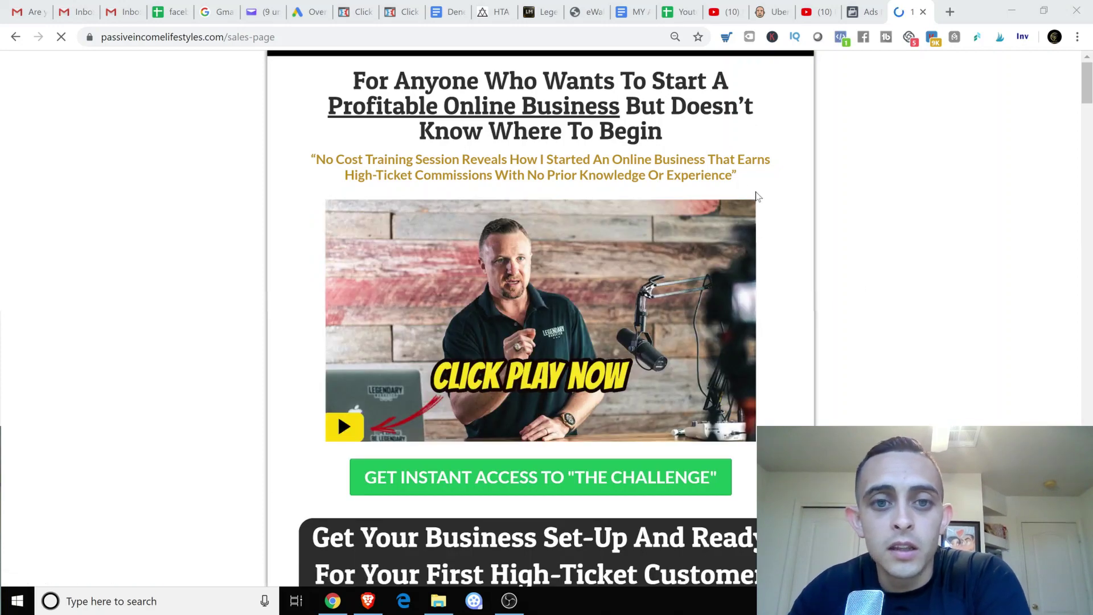
scroll(758, 195, "down", 2)
scroll(718, 342, "up", 2)
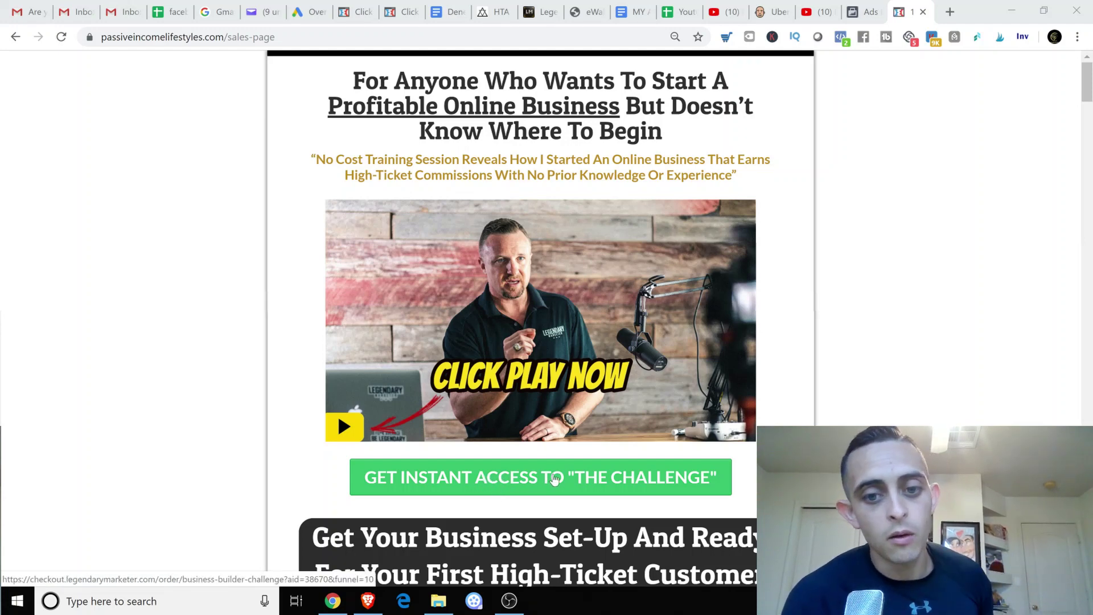
Try the sales page's link to The Challenge and inspect the page's tracking with Facebook Pixel Helper.
left_click(555, 479)
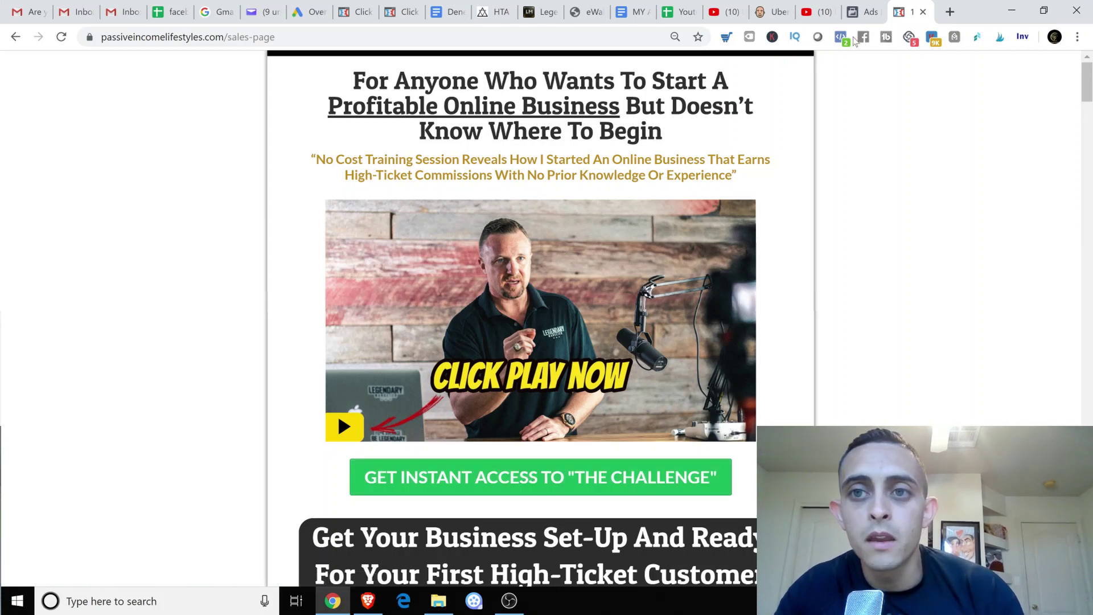
left_click(842, 38)
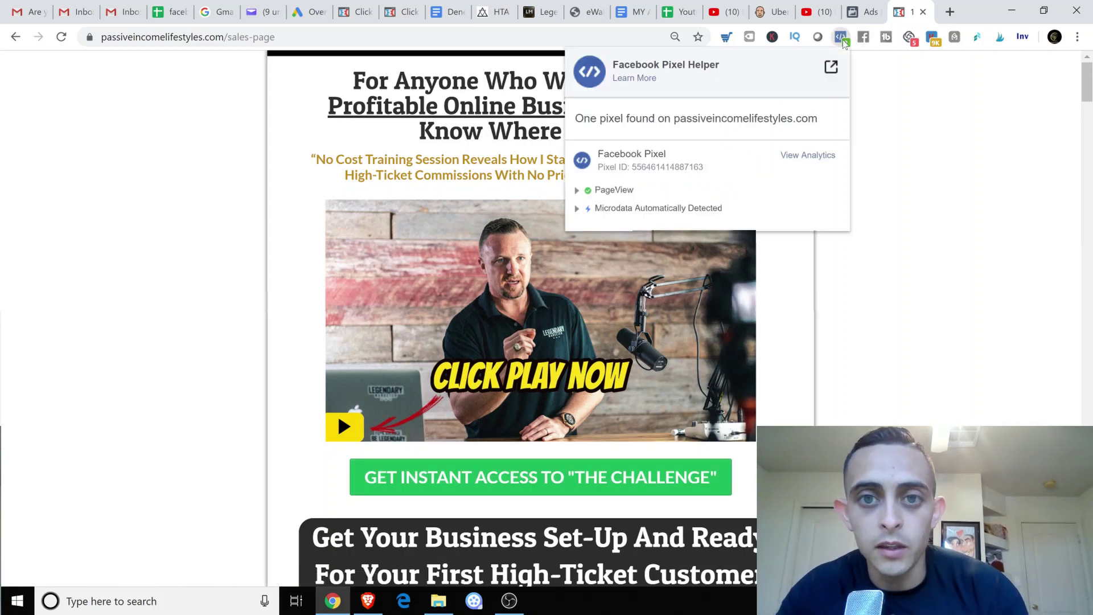
left_click(843, 41)
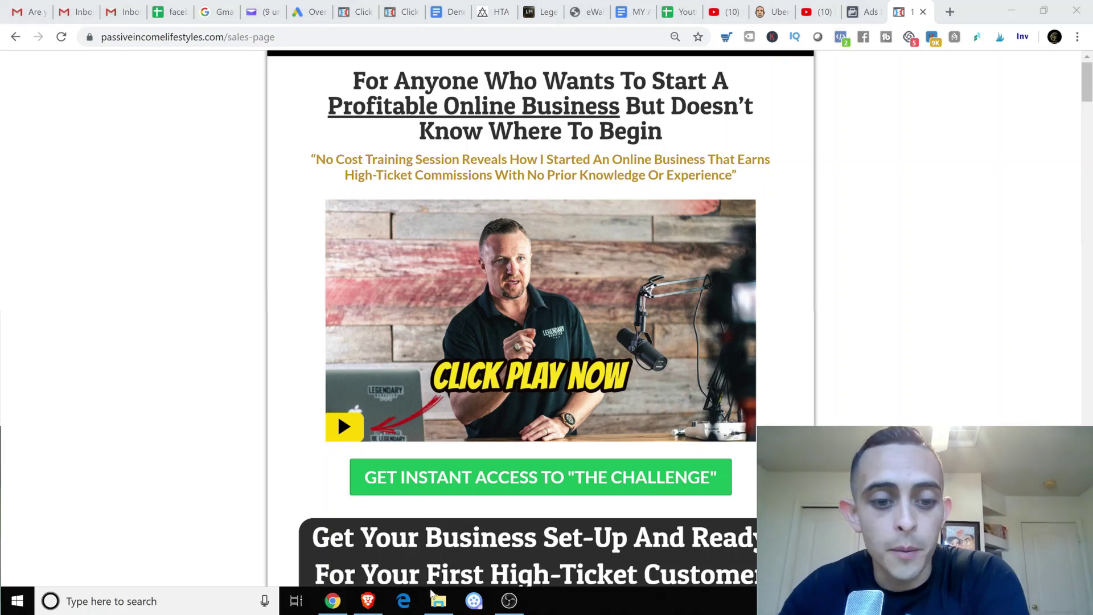
Return to Chrome and close the tab holding the 15 Day Challenge sales page.
left_click(368, 601)
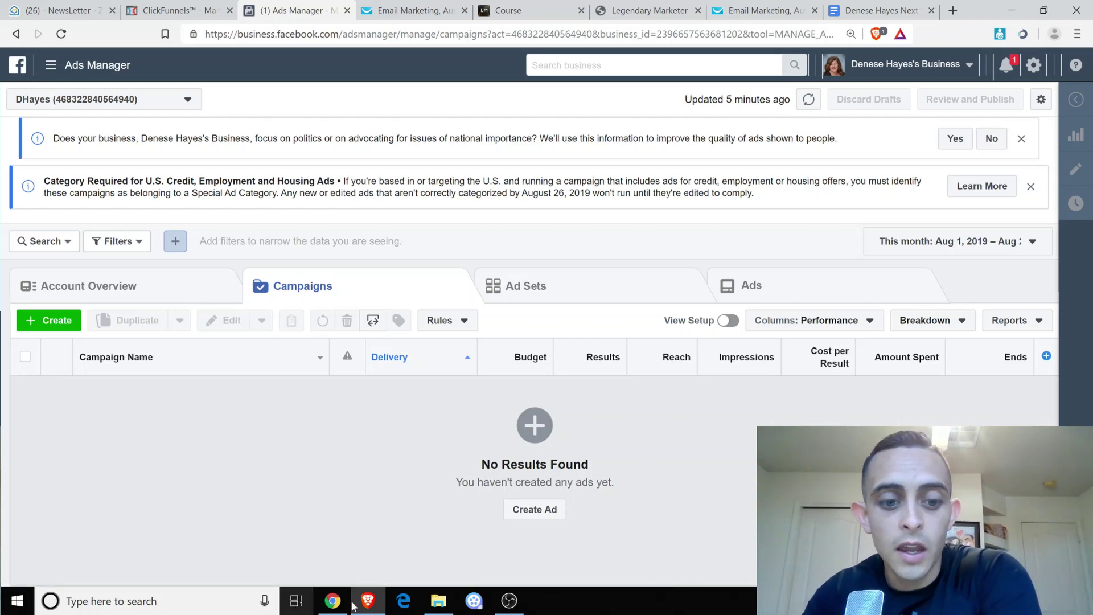
left_click(332, 601)
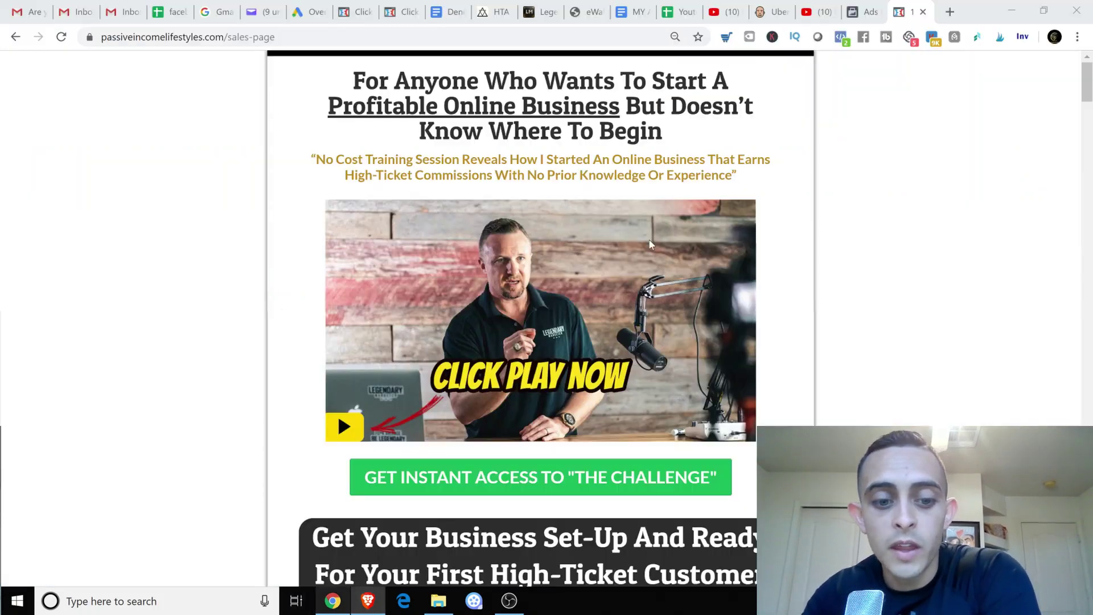
left_click(820, 14)
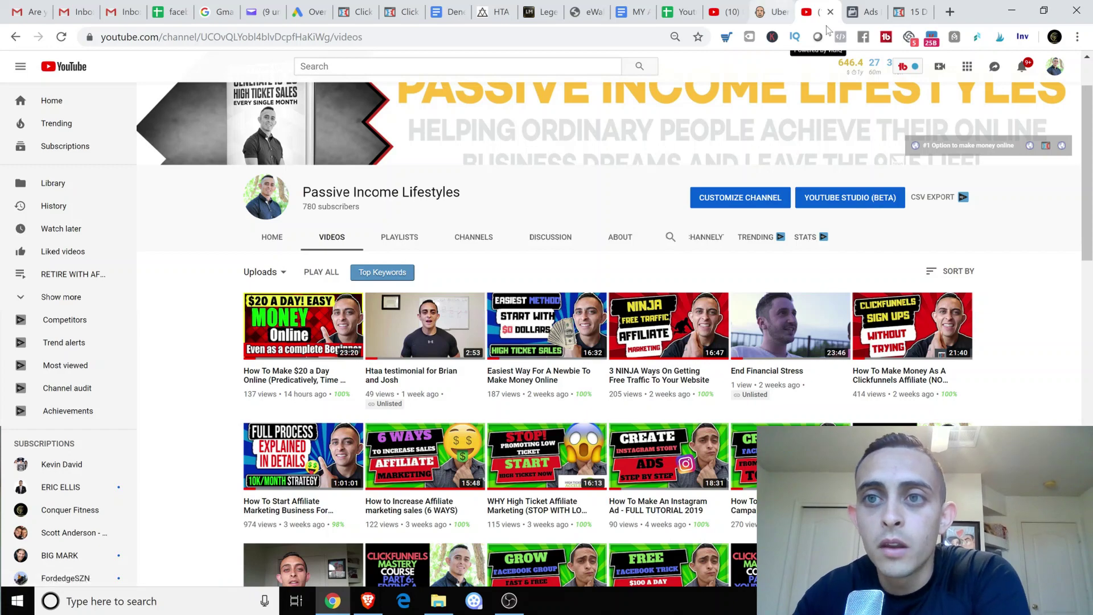
left_click(920, 19)
left_click(926, 12)
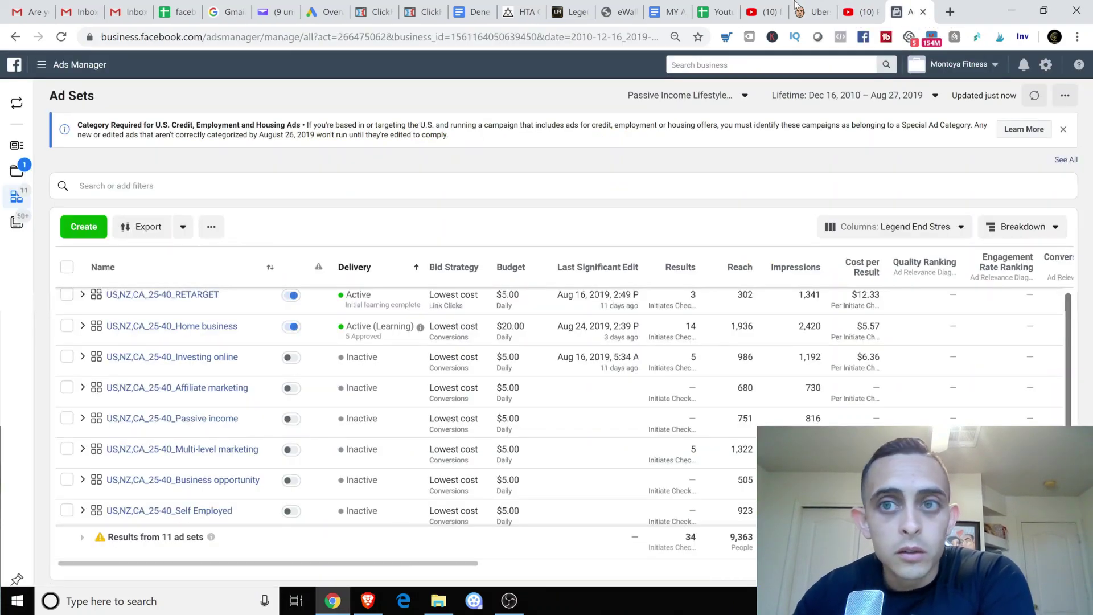
Switch to Brave and go to the Pixels section of Events Manager for the other ad account.
left_click(368, 601)
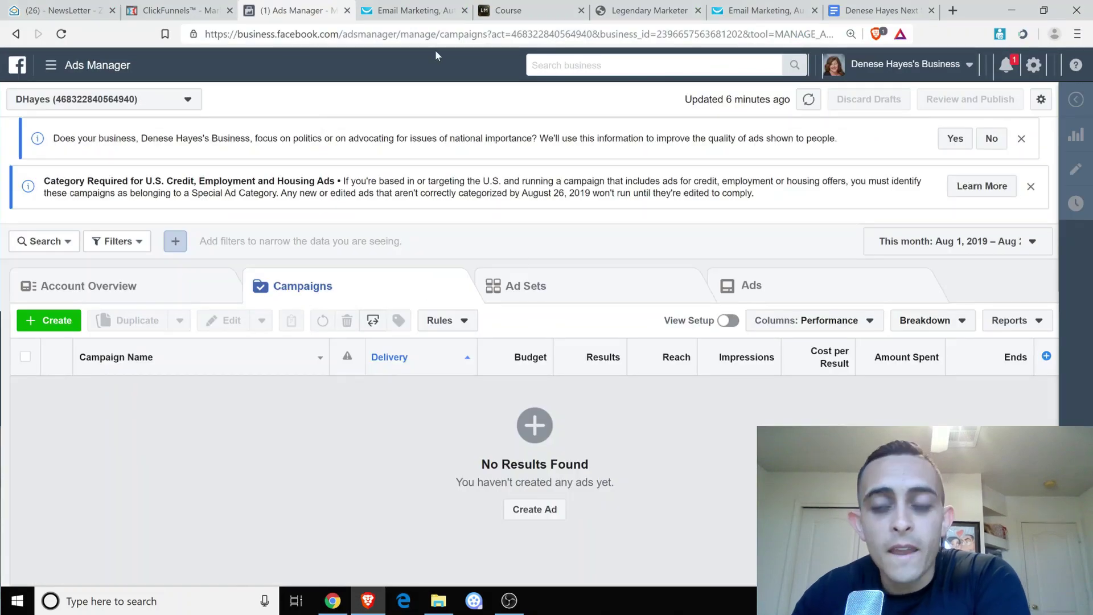
left_click(54, 68)
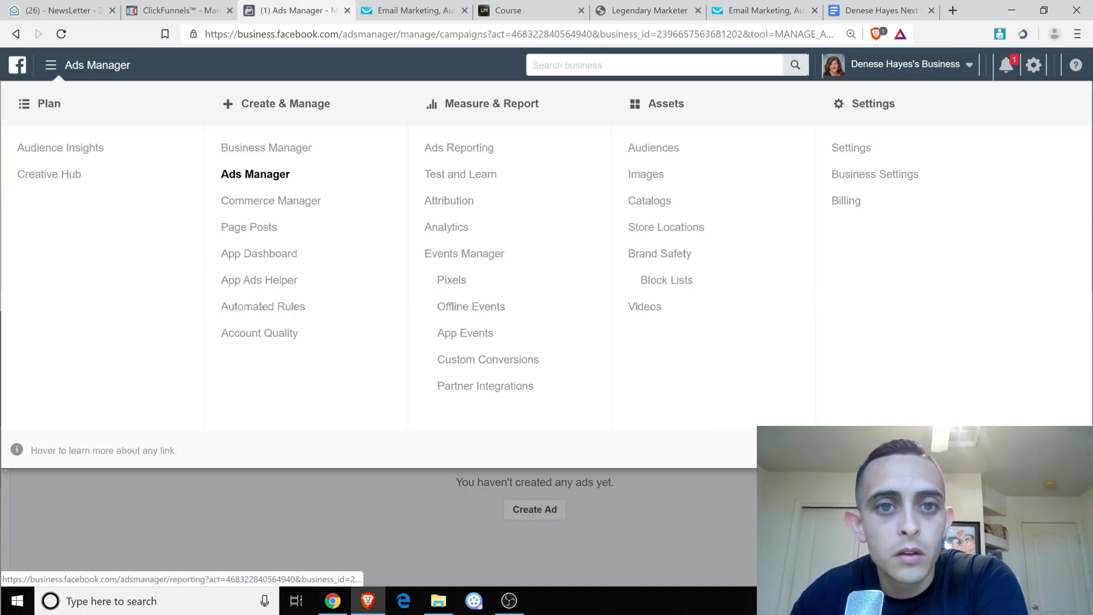
left_click(463, 286)
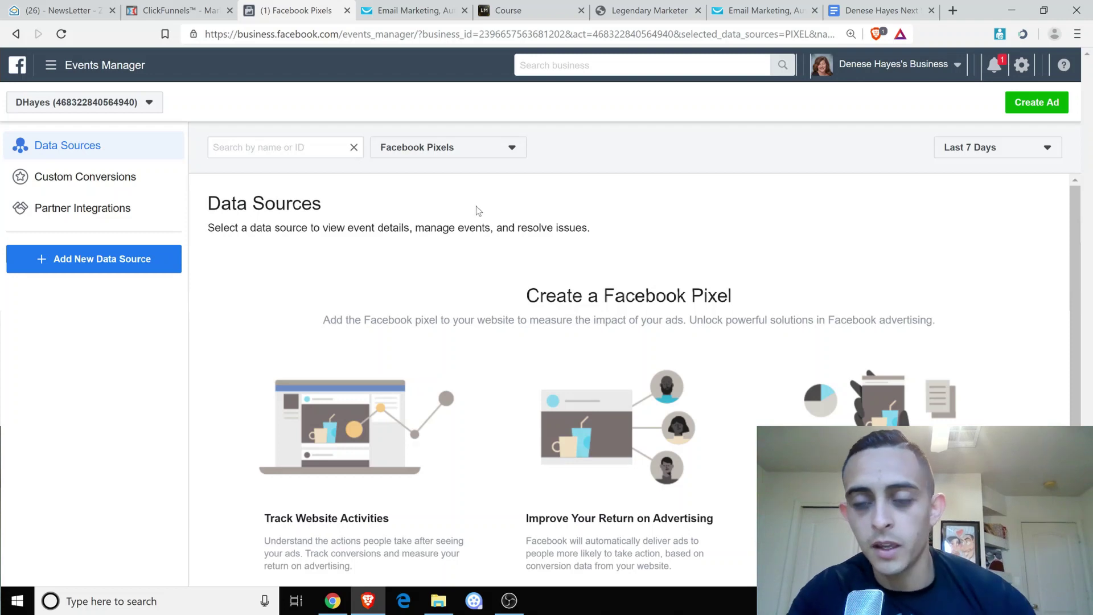
scroll(627, 366, "down", 2)
scroll(622, 309, "up", 2)
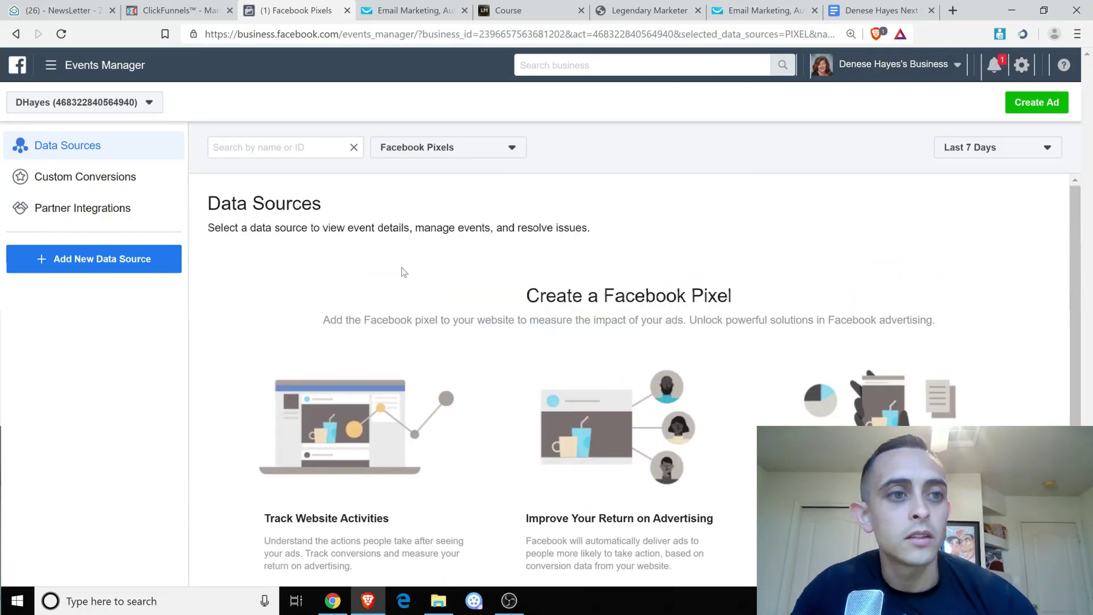
Begin creating a Facebook pixel and name it "Affiliate Marketing Pixel", correcting the misspelled first word.
scroll(756, 278, "down", 1)
scroll(756, 279, "down", 2)
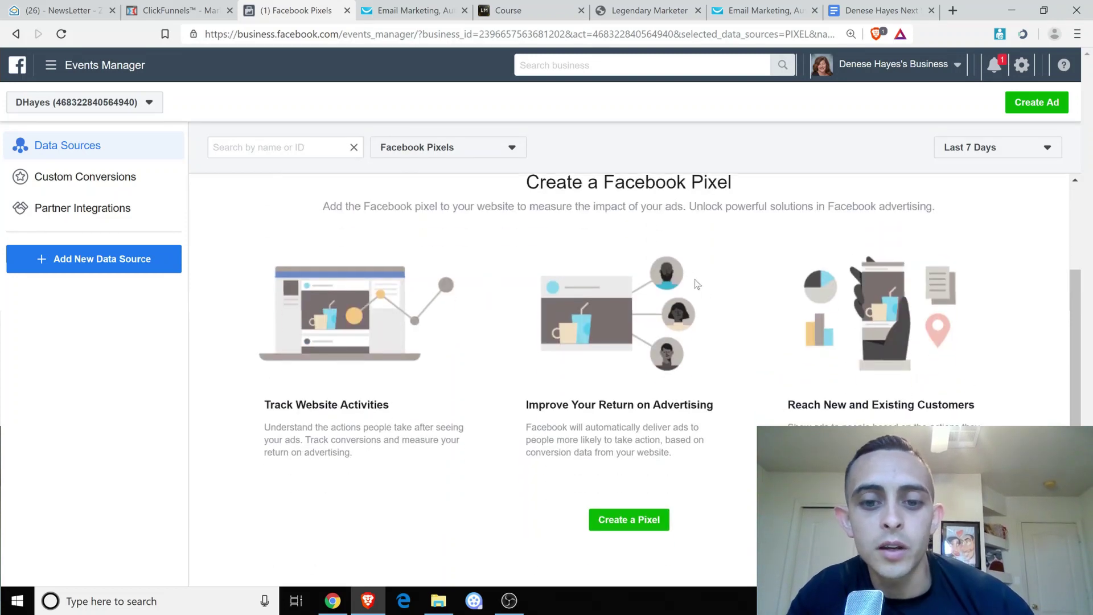
left_click(643, 530)
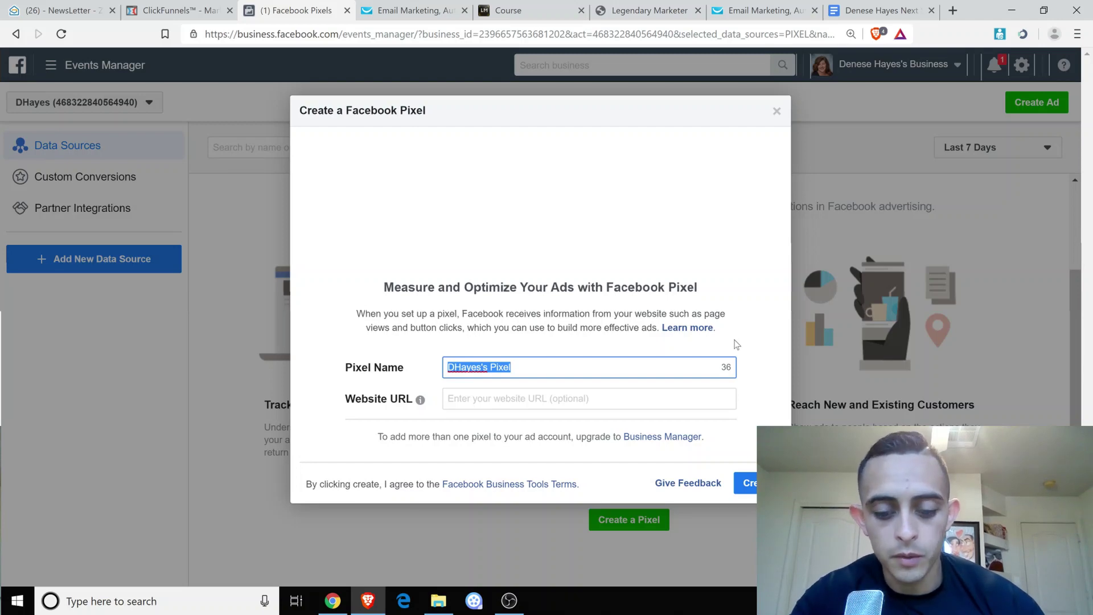
type("Af")
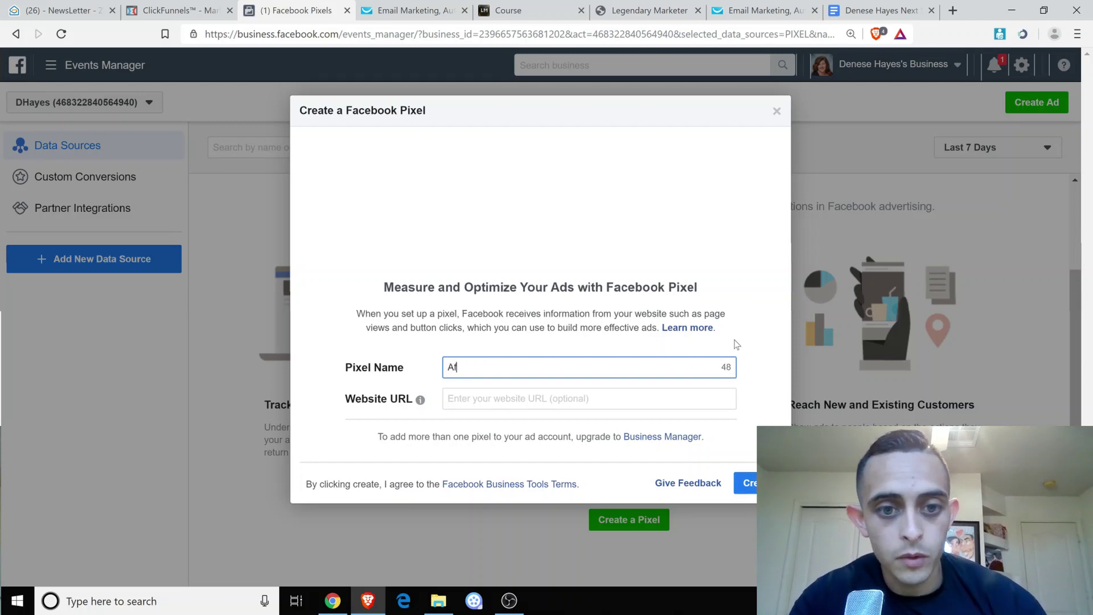
type("filaite Marketing ")
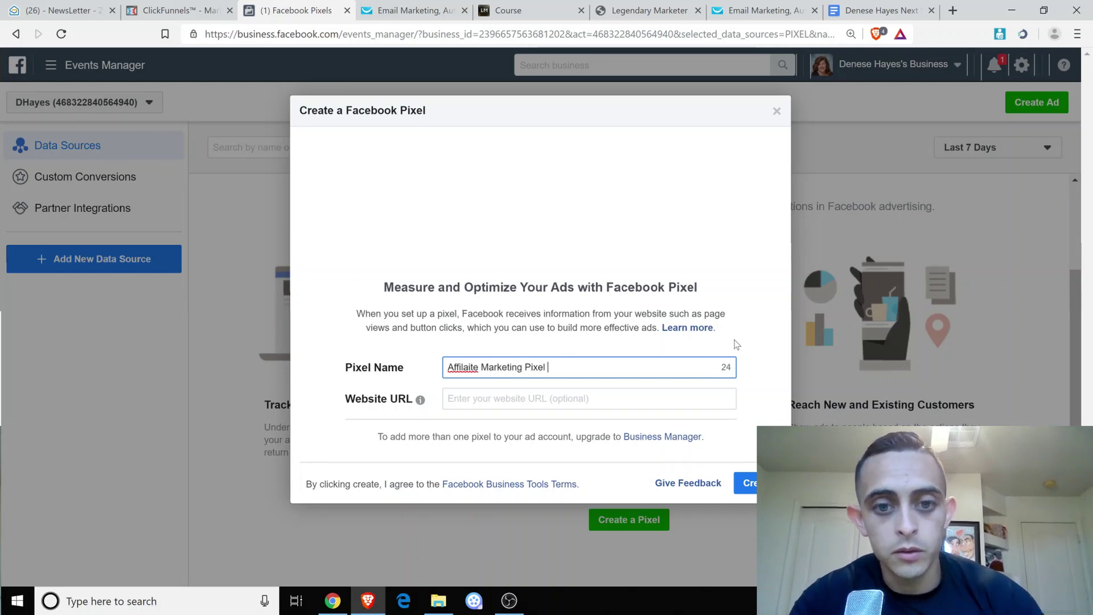
type("Pixel")
key("BackSpace")
right_click(469, 368)
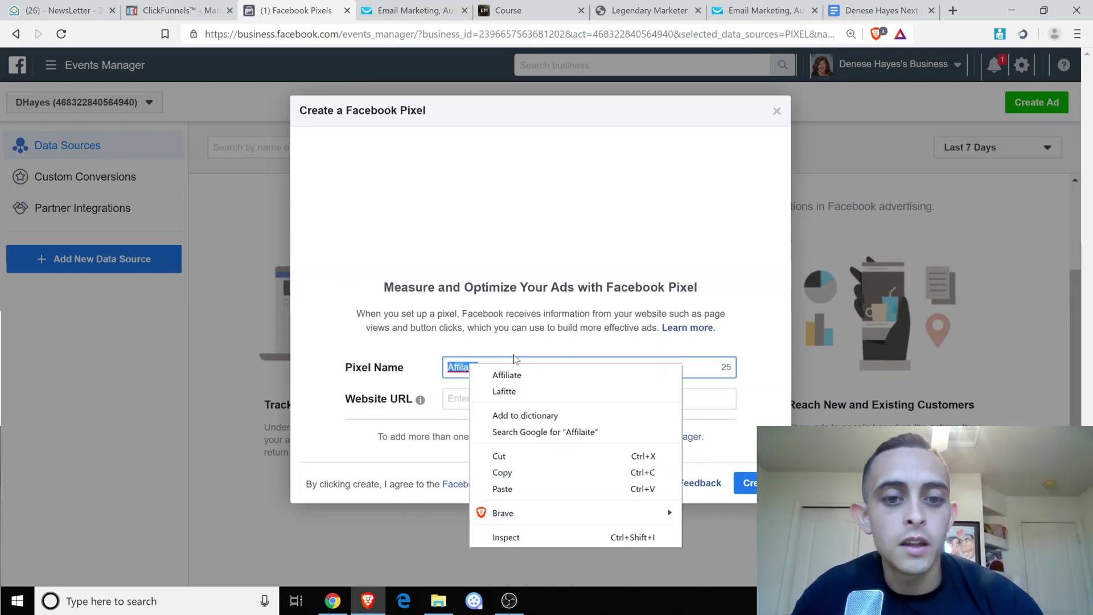
left_click(533, 375)
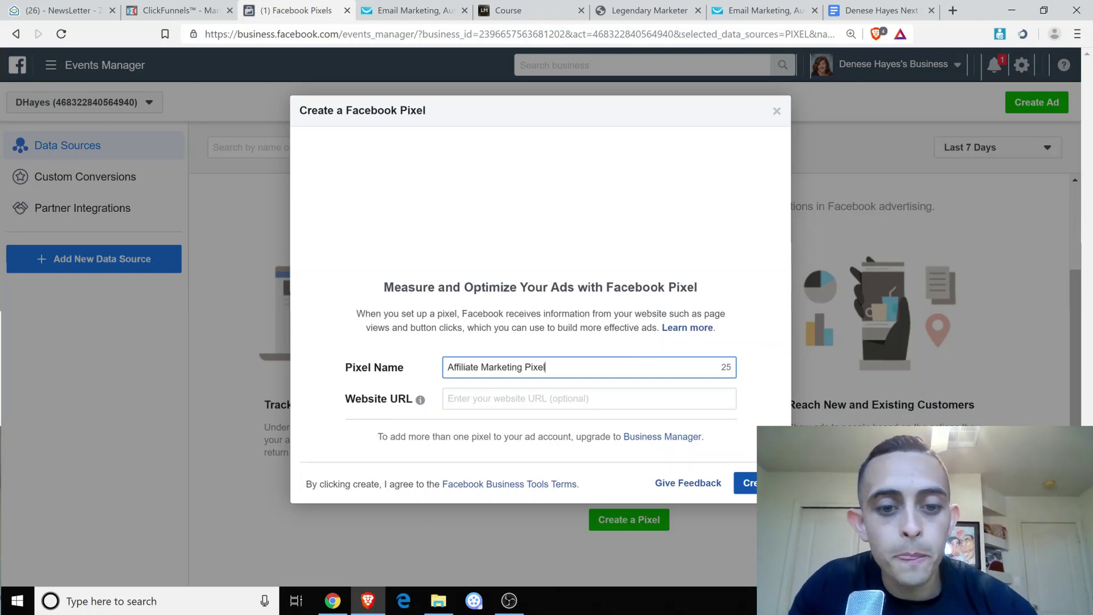
Create the named pixel and choose to install its code manually.
left_click(745, 483)
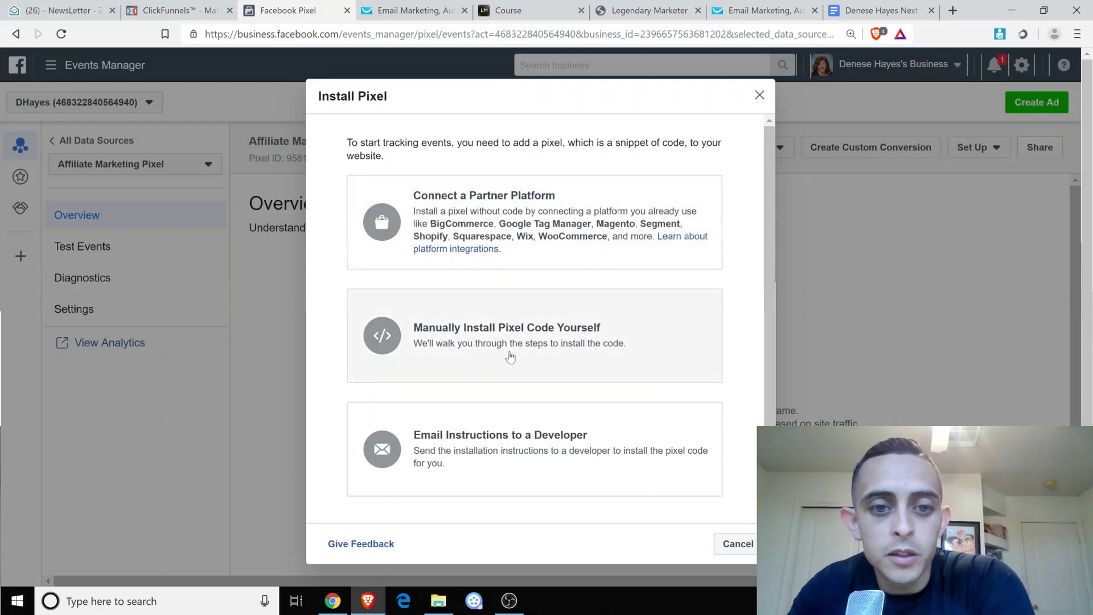
left_click(588, 343)
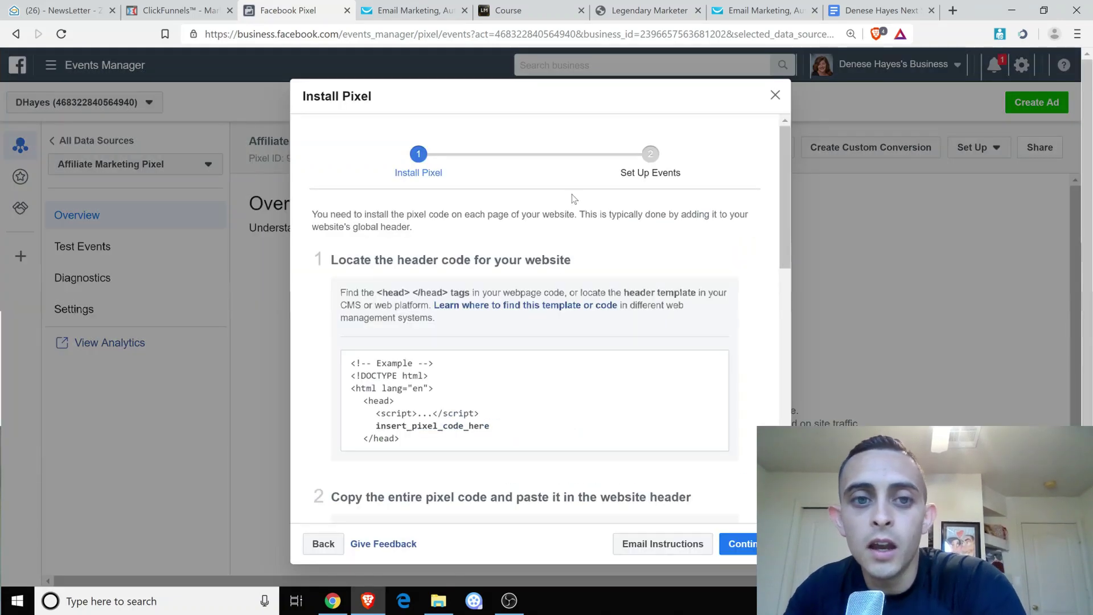
Copy the entire example header code from the first section of the pixel installation instructions.
scroll(725, 261, "down", 2)
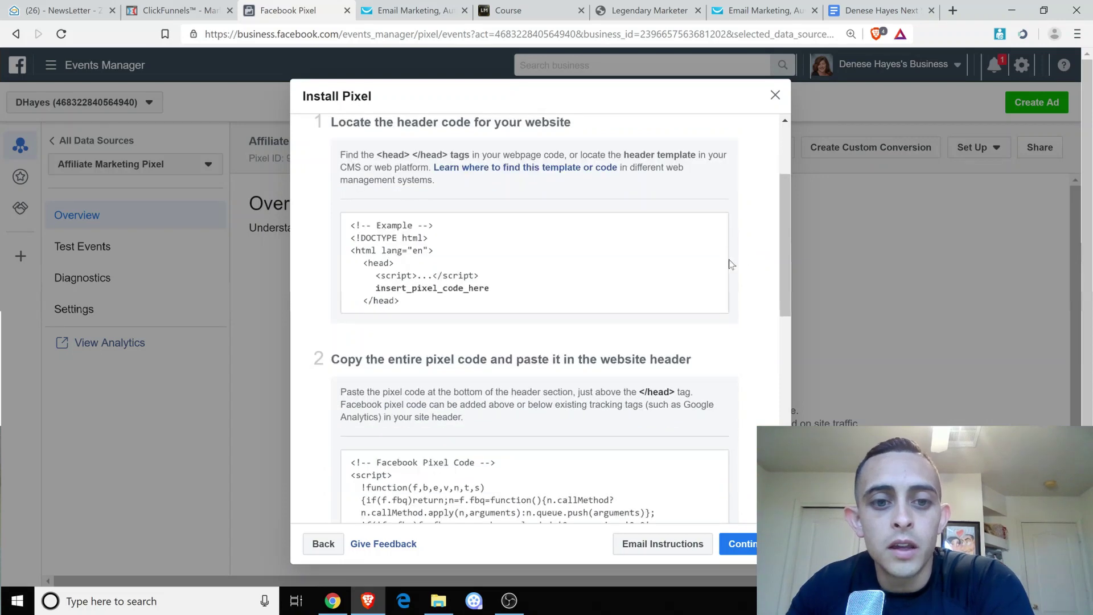
scroll(693, 299, "up", 3)
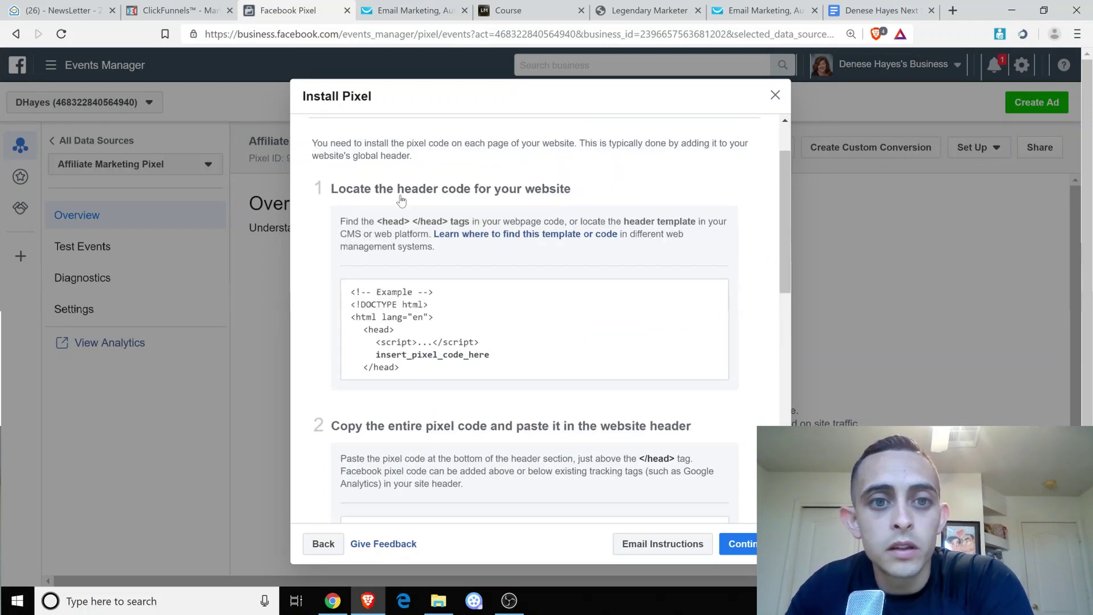
scroll(509, 314, "down", 1)
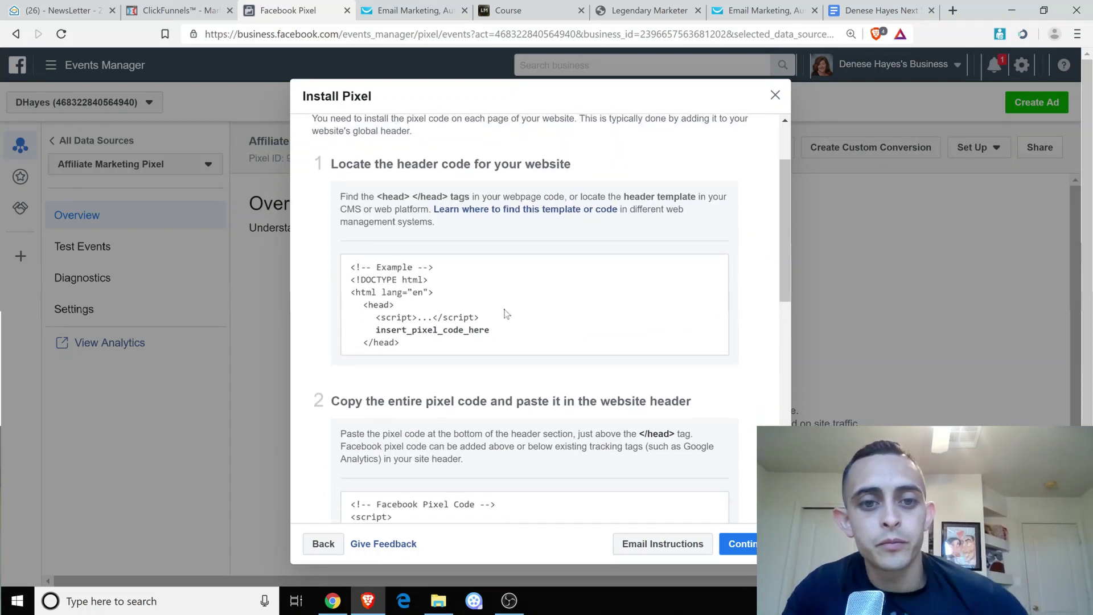
left_click_drag(428, 308, 347, 227)
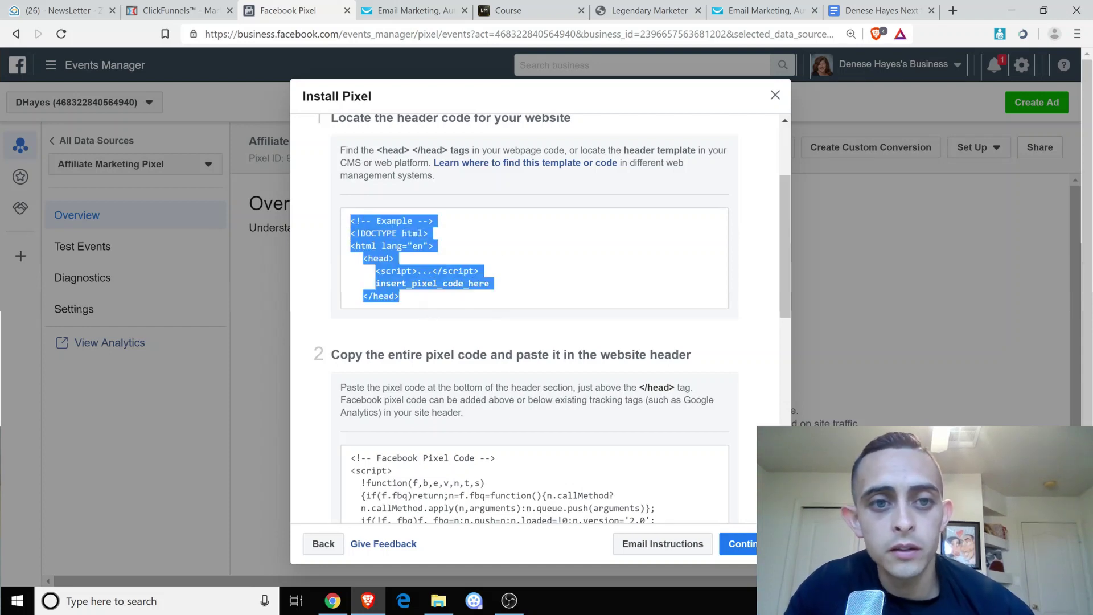
right_click(394, 230)
left_click(421, 241)
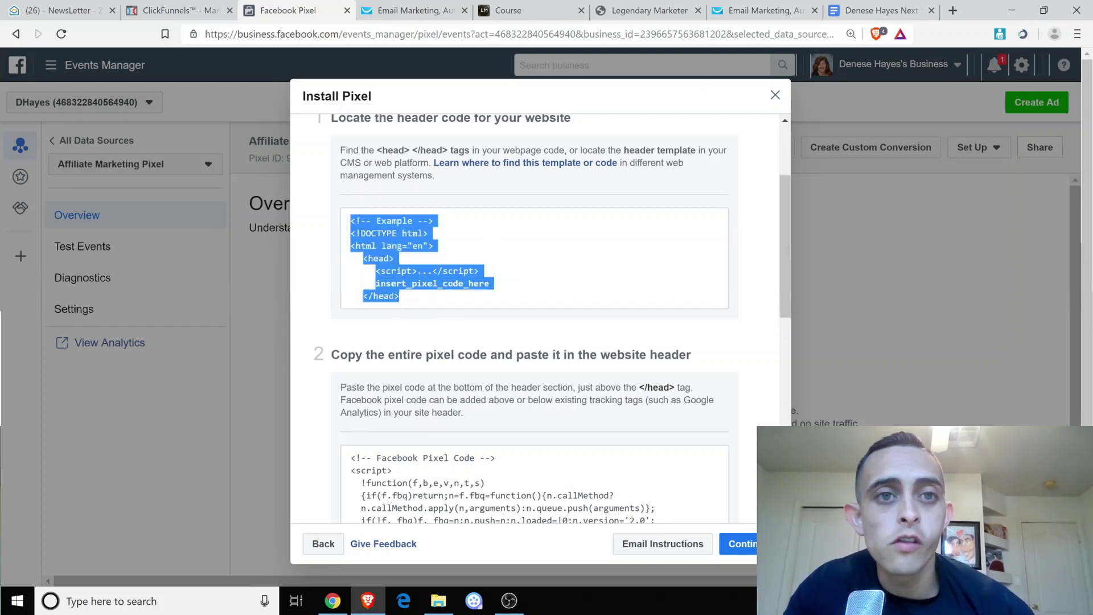
Switch to ClickFunnels and open the settings of the Legendary Funnel.
left_click(176, 13)
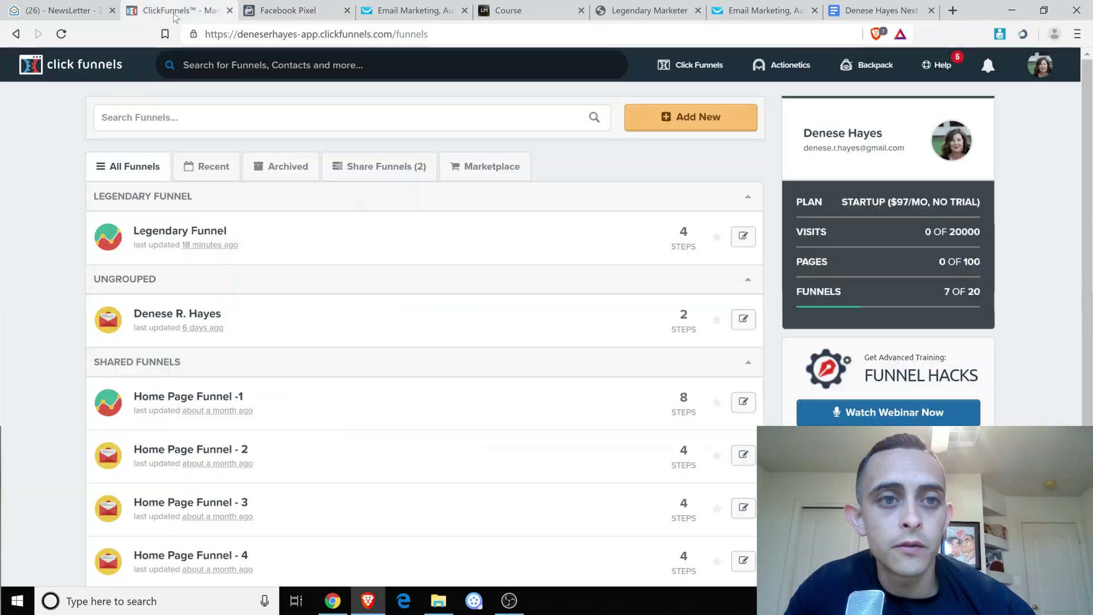
left_click(208, 233)
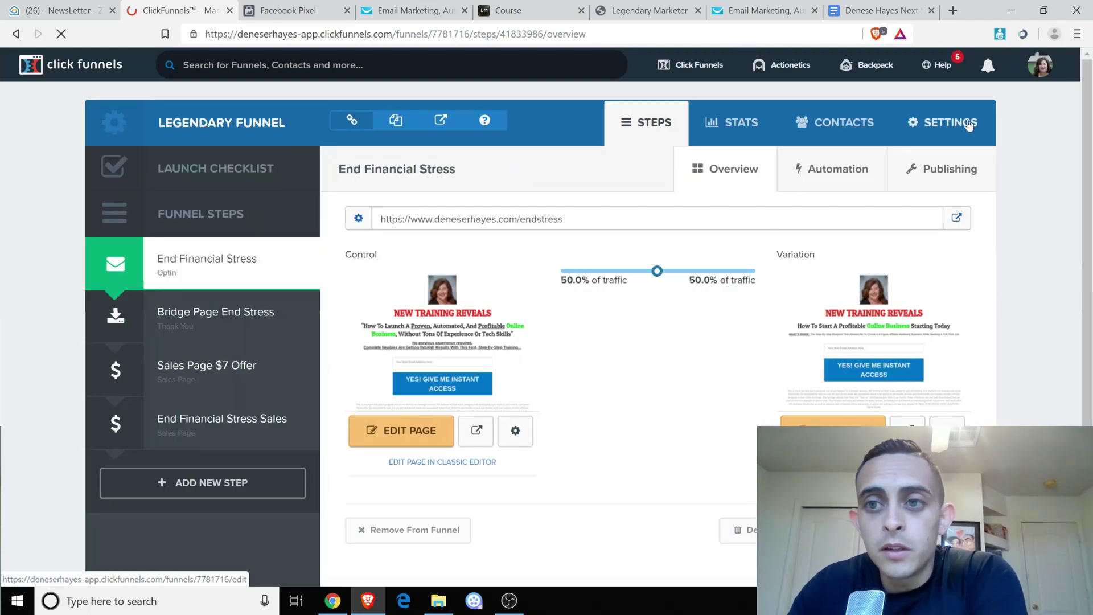
left_click(962, 124)
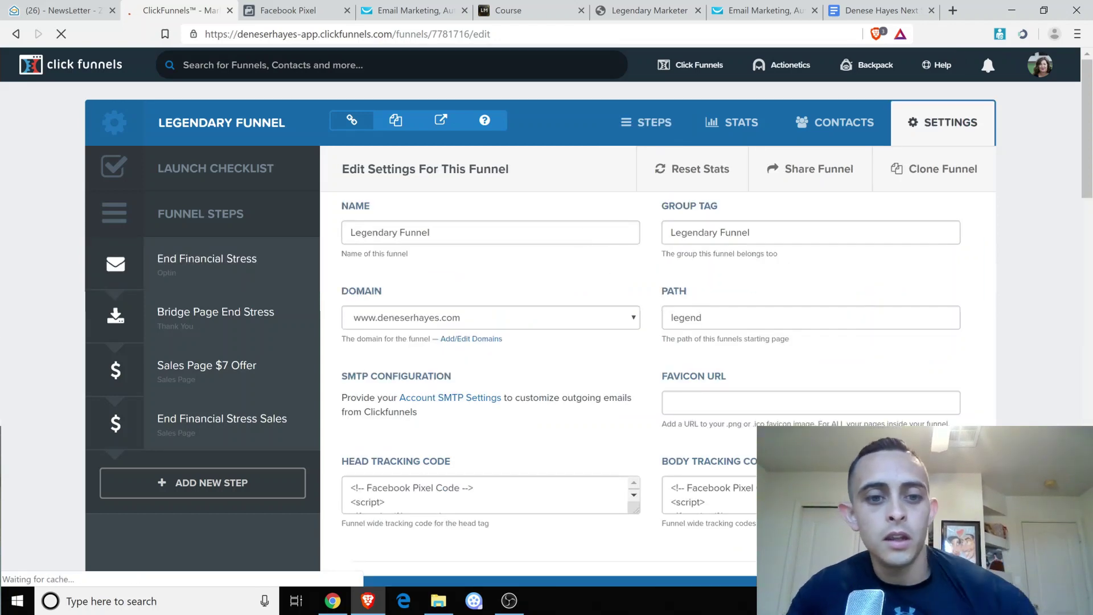
Replace the funnel's head tracking code with the copied example header code and enlarge the code field.
scroll(654, 314, "down", 2)
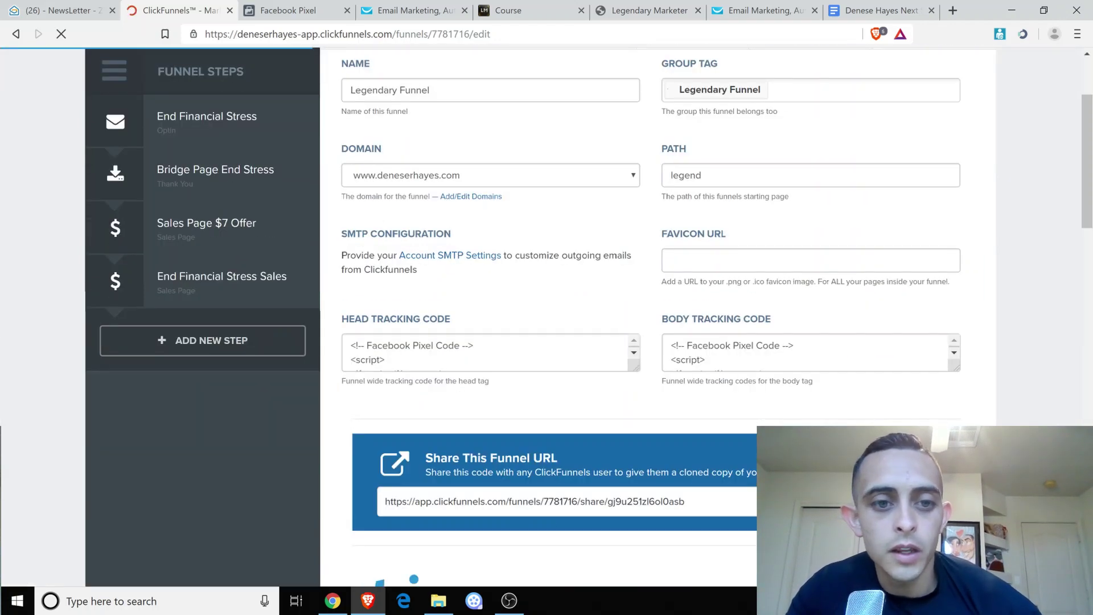
scroll(475, 356, "down", 2)
left_click(433, 203)
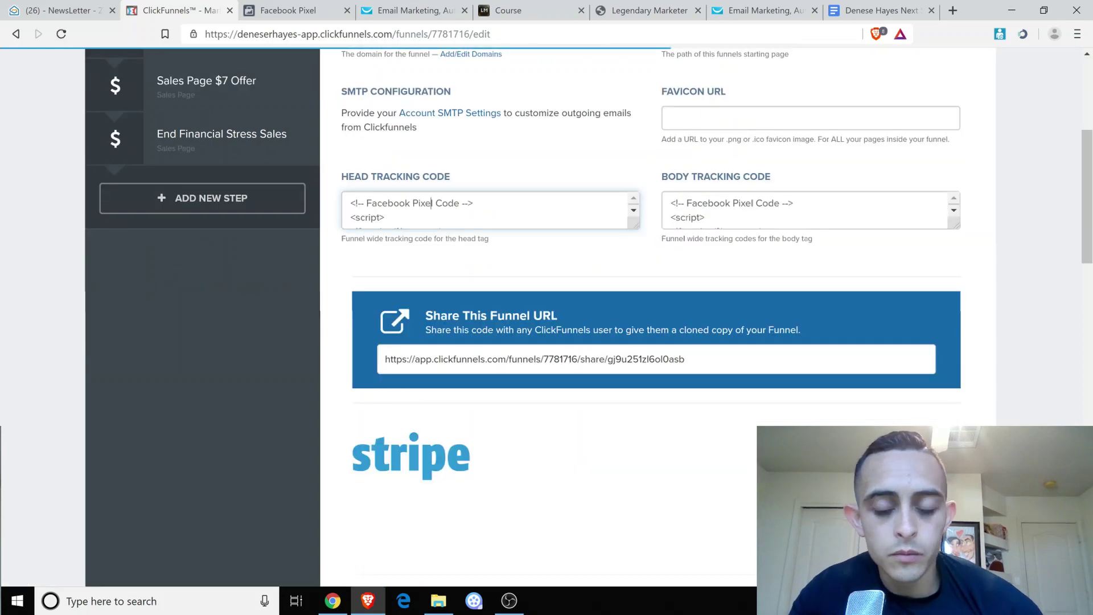
key("ctrl+a")
key("BackSpace")
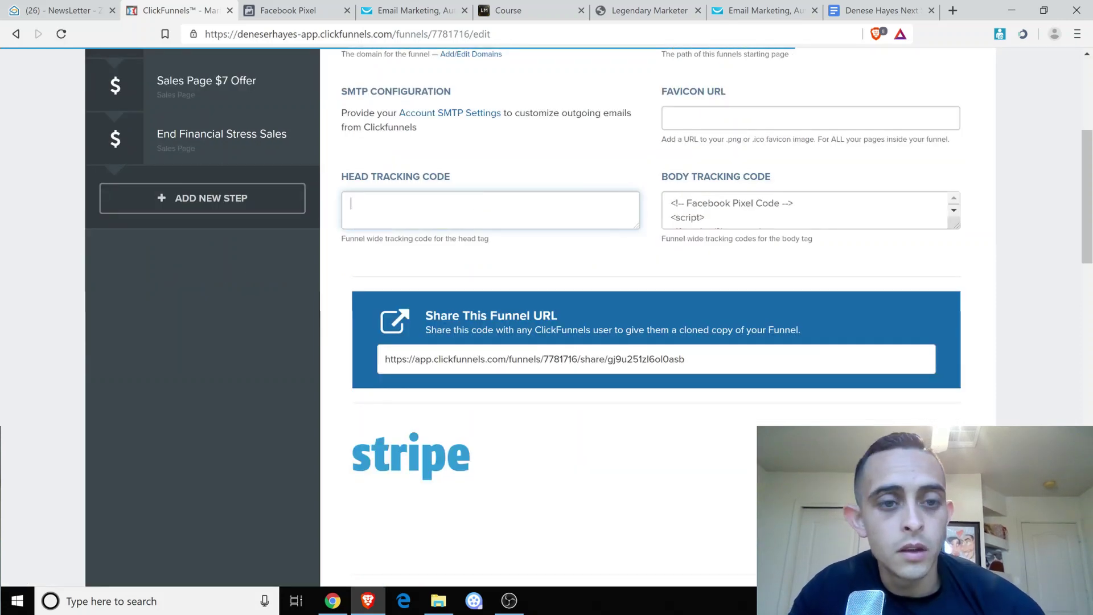
key("ctrl+v")
scroll(461, 208, "up", 2)
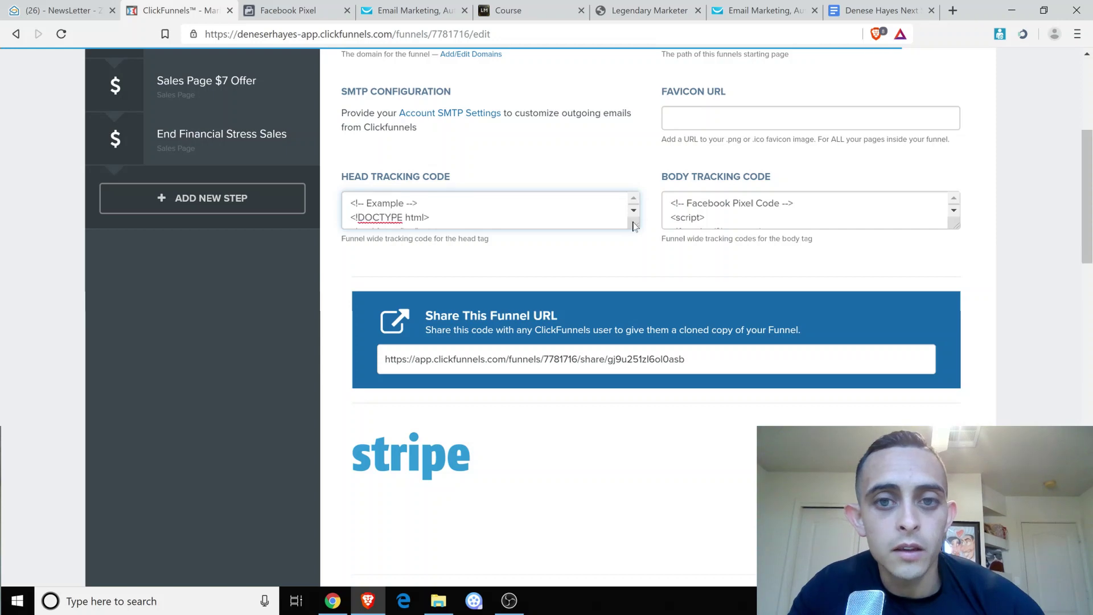
left_click_drag(636, 226, 650, 316)
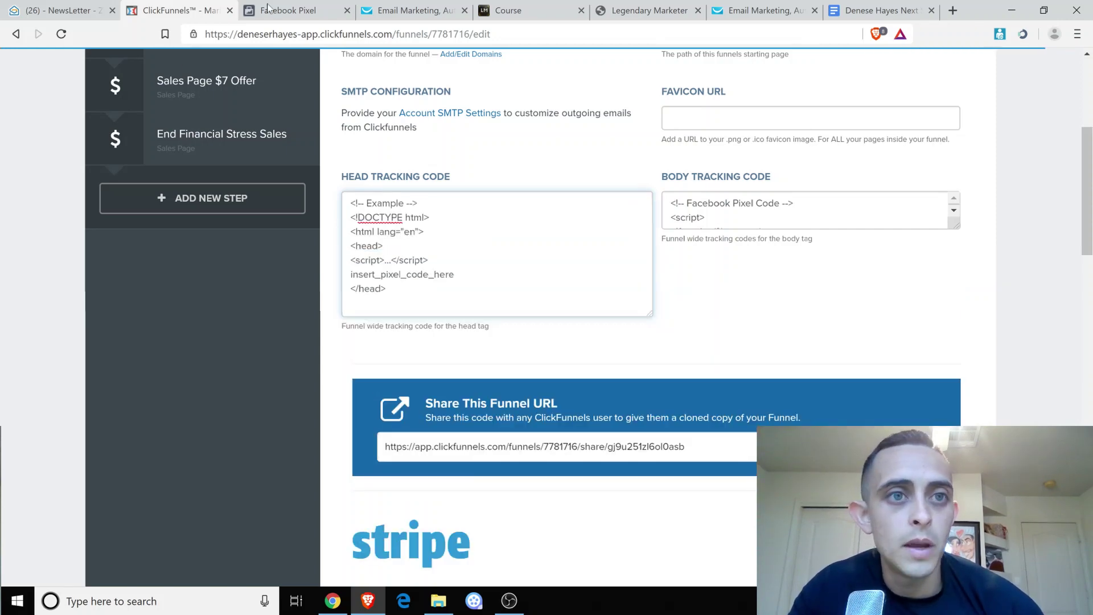
Return to the pixel installation instructions and copy the entire Facebook pixel code to the clipboard.
left_click(288, 10)
scroll(644, 330, "down", 1)
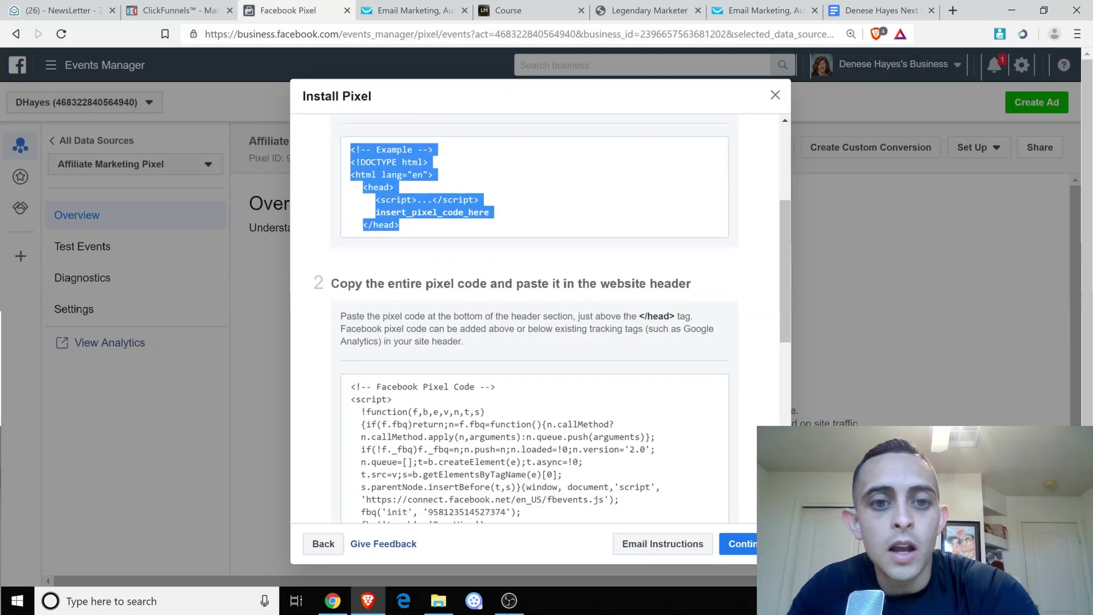
scroll(629, 310, "down", 1)
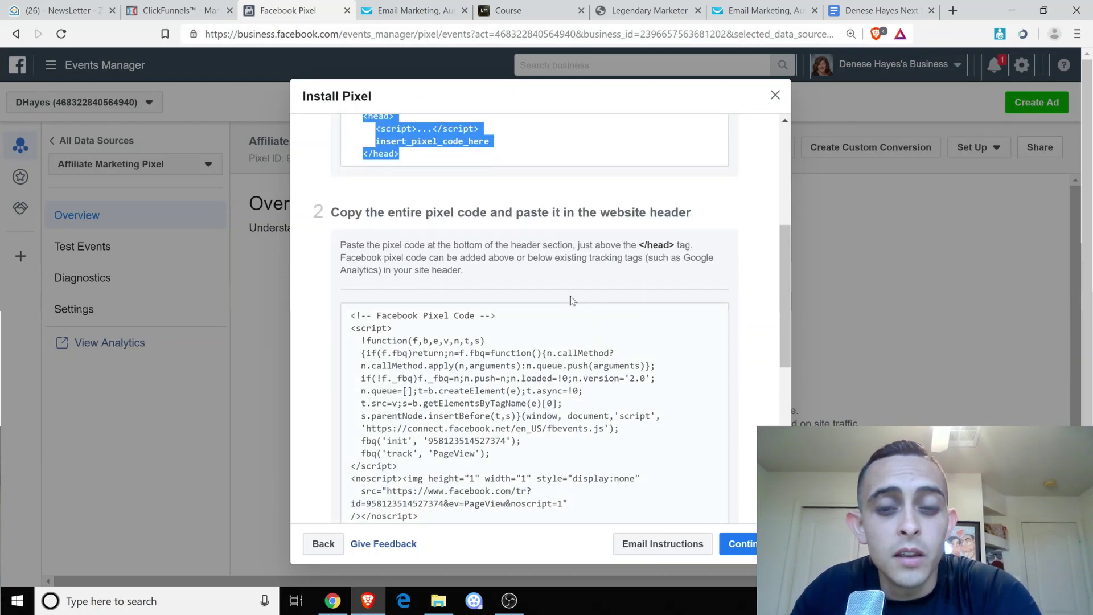
left_click(570, 341)
scroll(591, 340, "down", 2)
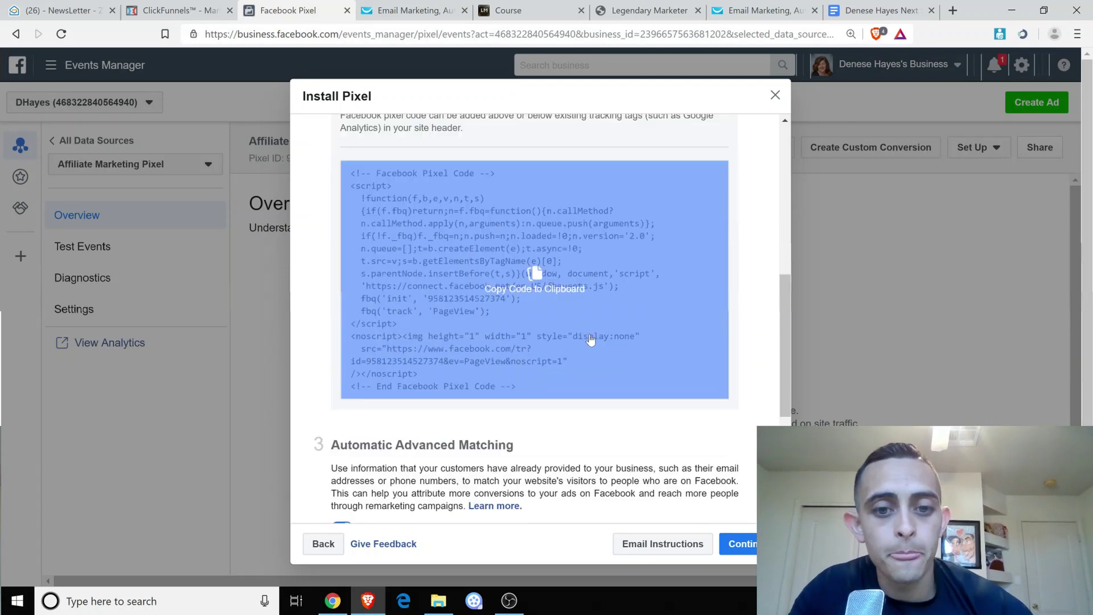
left_click(535, 279)
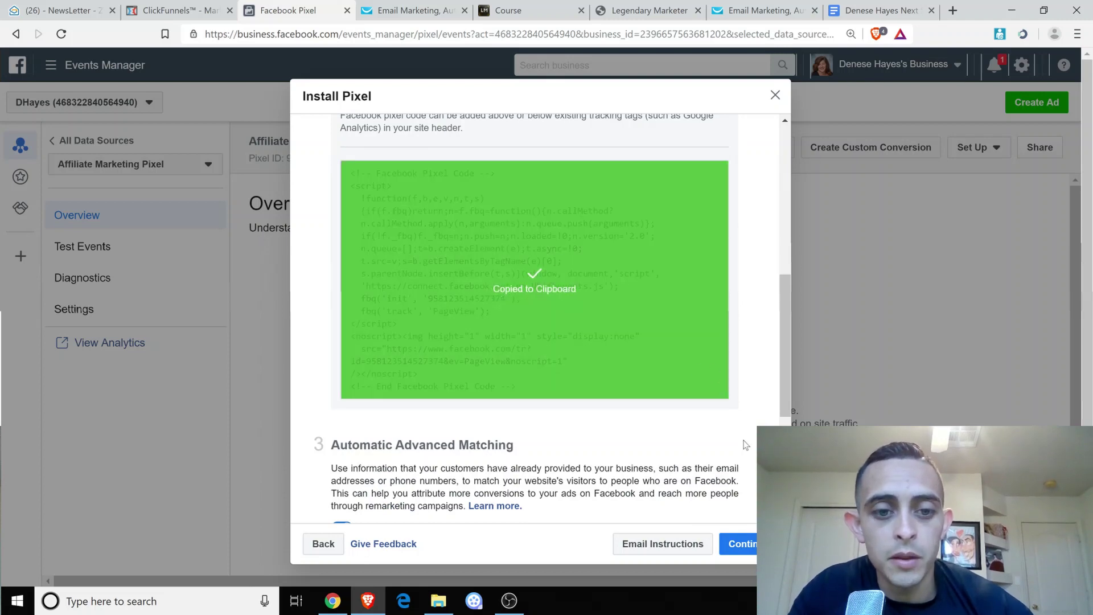
Paste the Facebook pixel code below the closing head tag in the funnel's head tracking code.
left_click(186, 11)
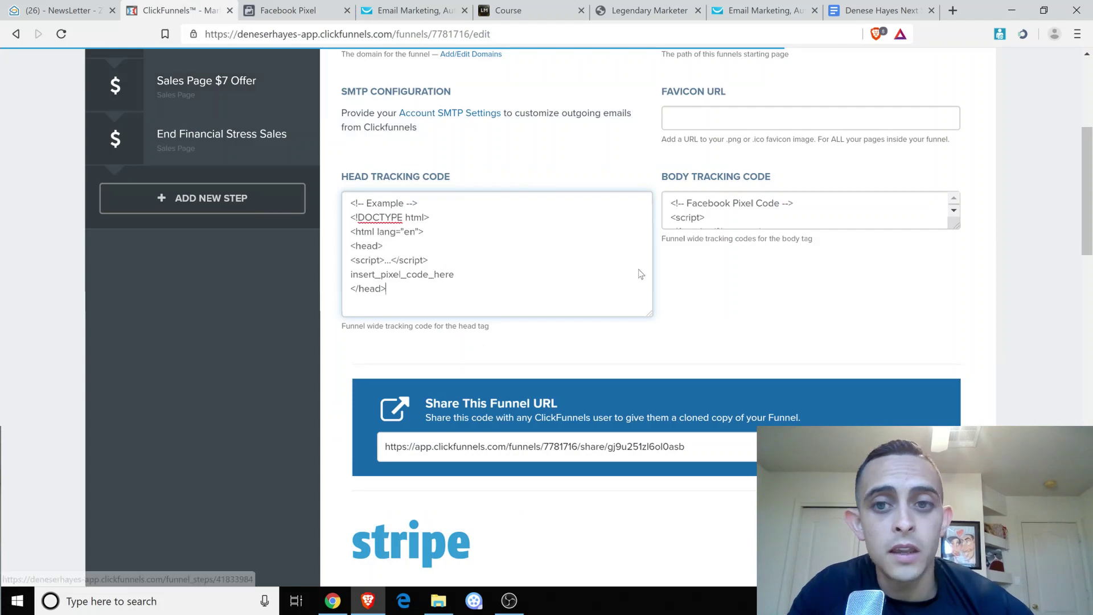
key("Return")
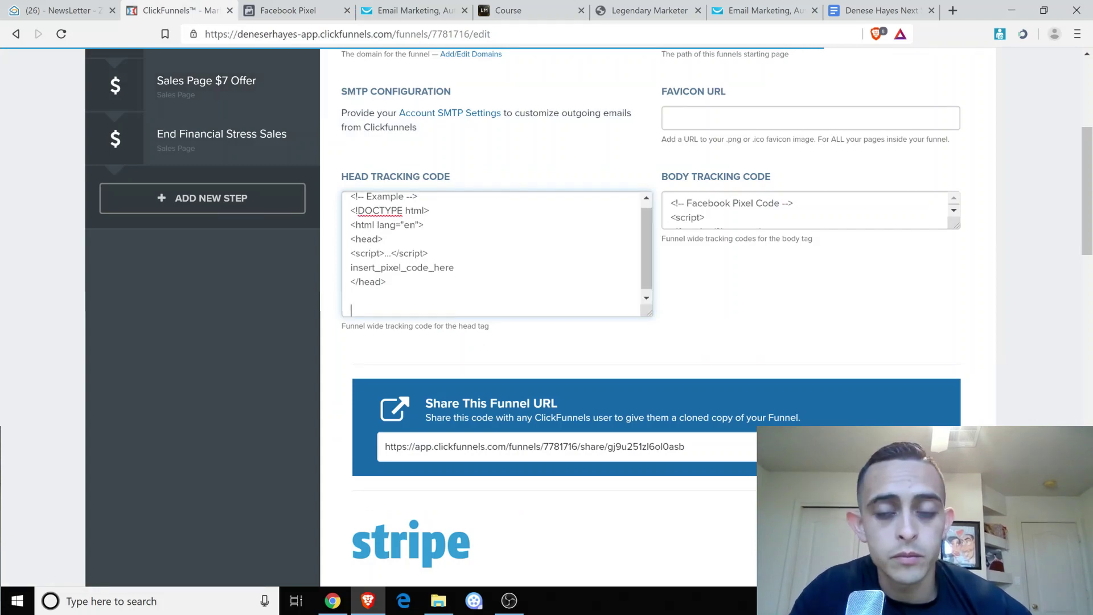
key("ctrl+v")
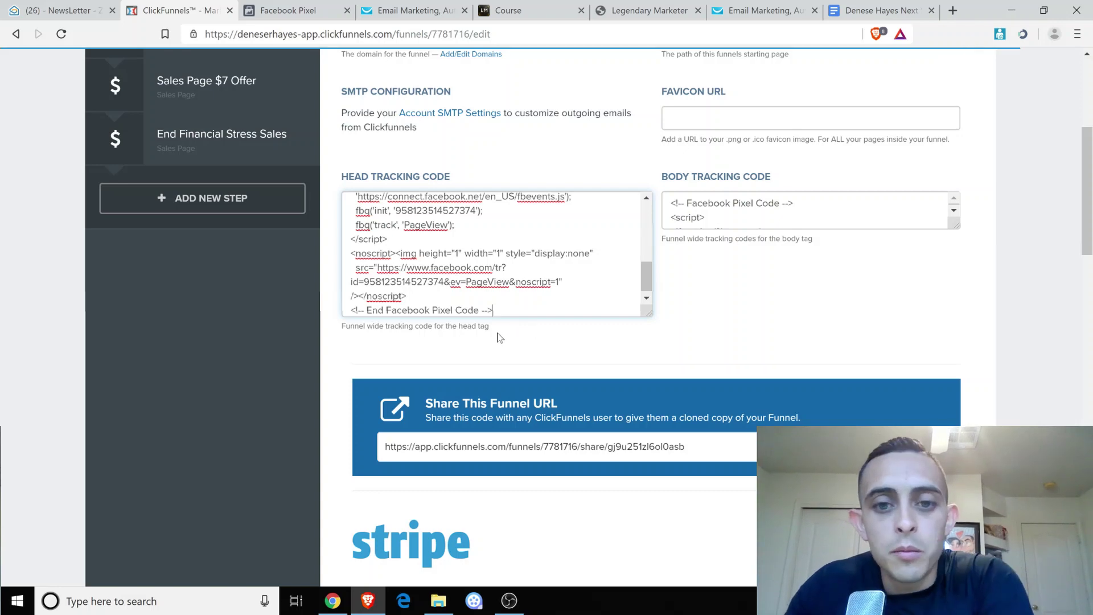
left_click_drag(503, 333, 354, 330)
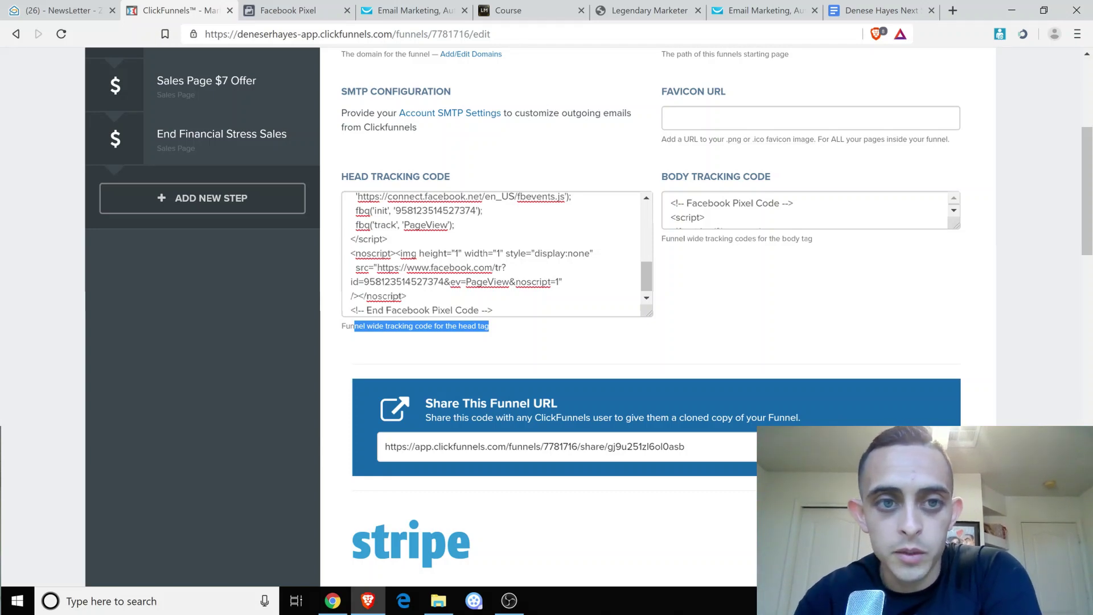
Delete all of the funnel's body tracking code and save the funnel settings.
left_click(791, 211)
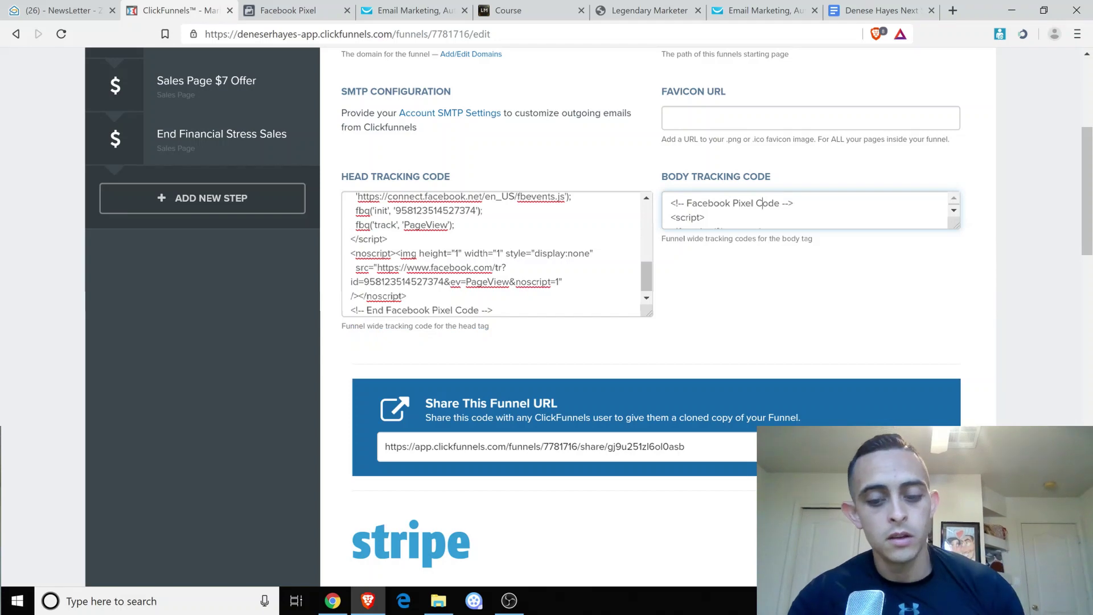
key("ctrl+a")
key("BackSpace")
scroll(496, 253, "up", 10)
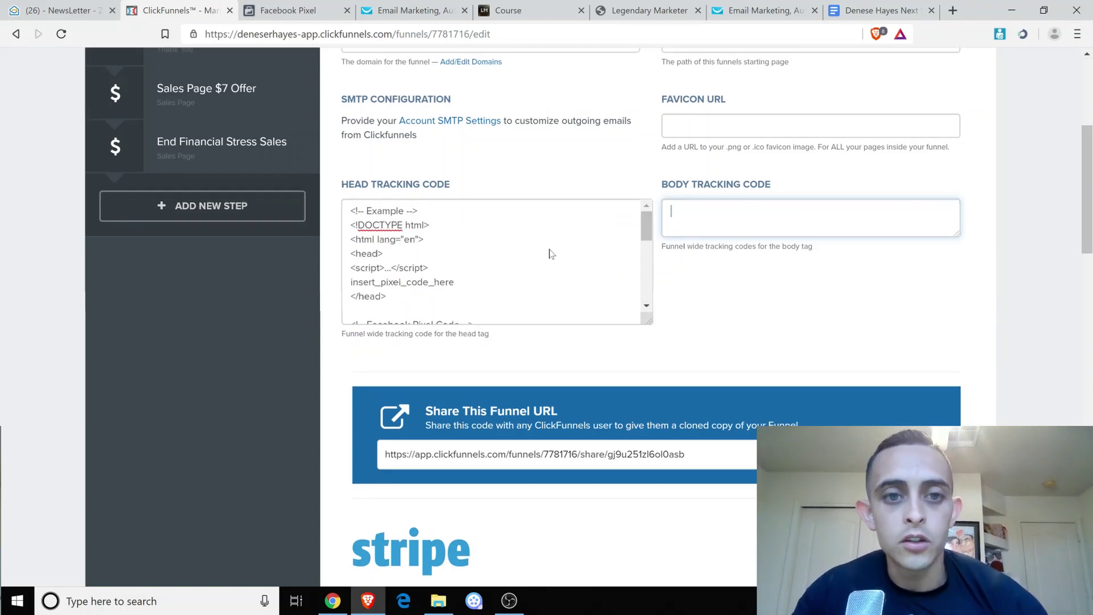
scroll(949, 282, "down", 9)
scroll(893, 293, "down", 10)
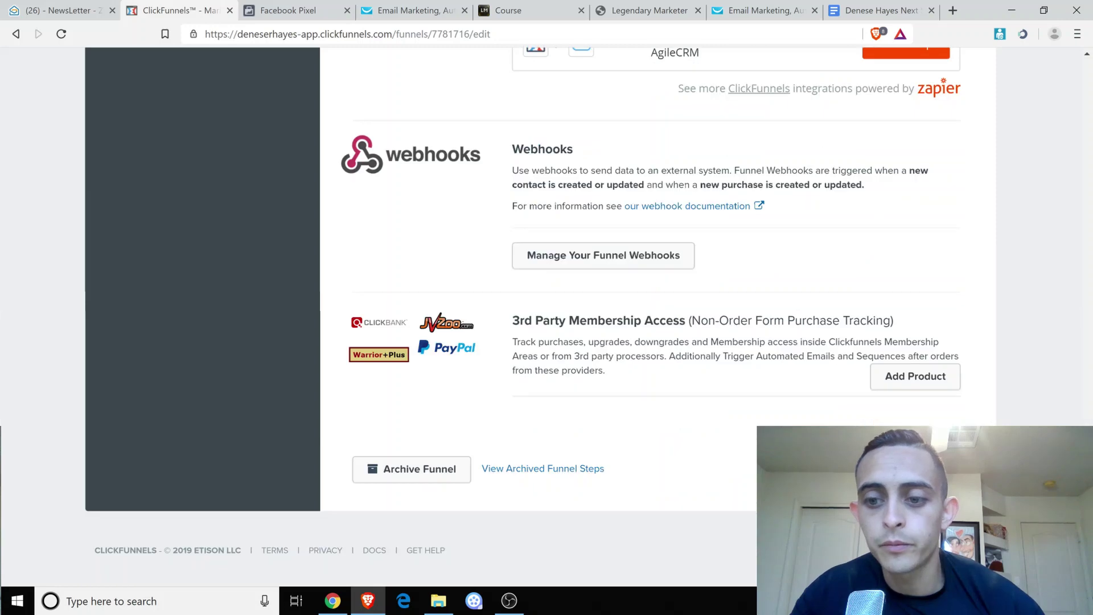
left_click(902, 469)
scroll(908, 319, "up", 18)
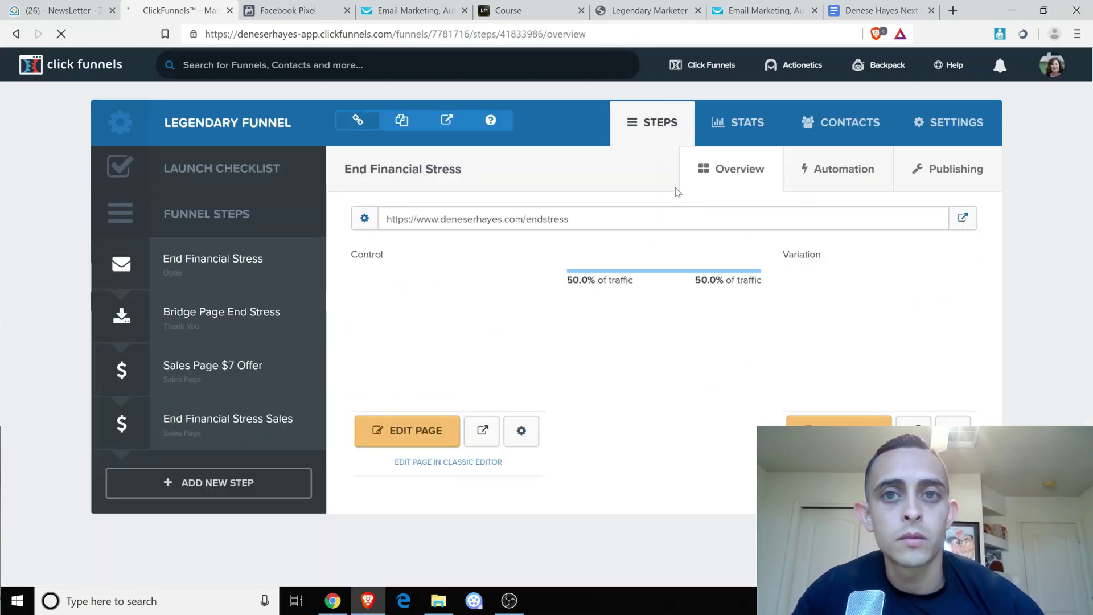
Copy the End Financial Stress opt-in page's URL from ClickFunnels and enter it as the website for the pixel's test traffic.
left_click(288, 9)
scroll(681, 314, "down", 5)
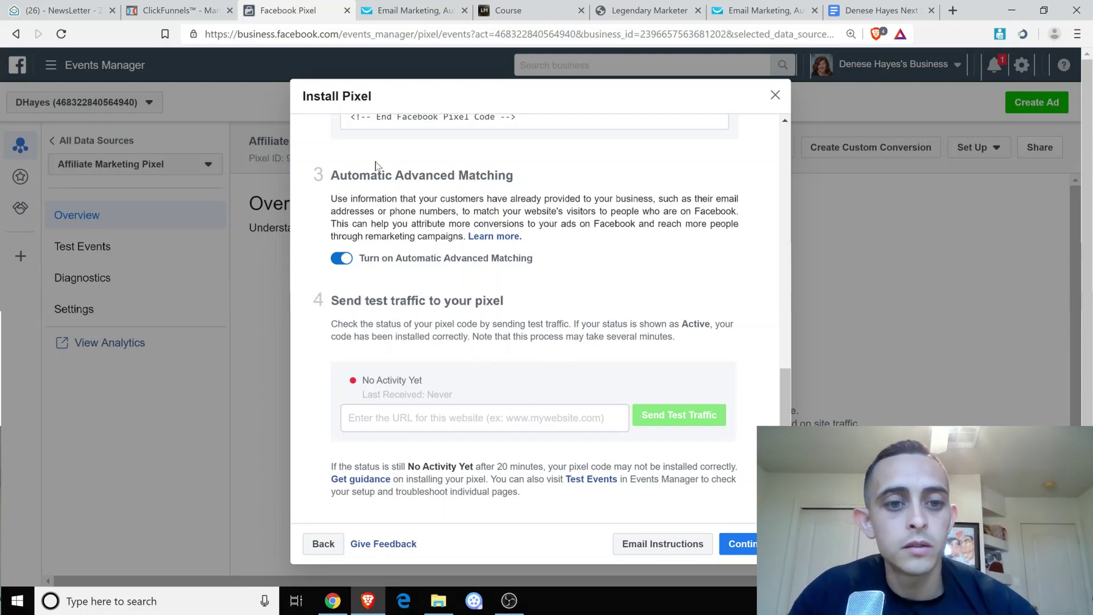
left_click(177, 10)
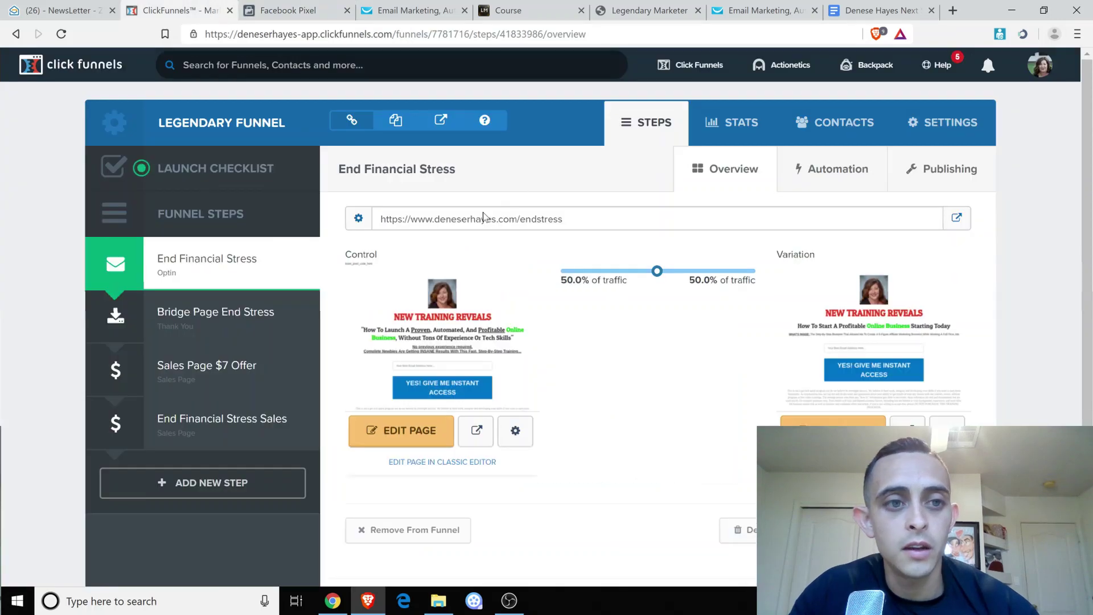
triple_click(466, 219)
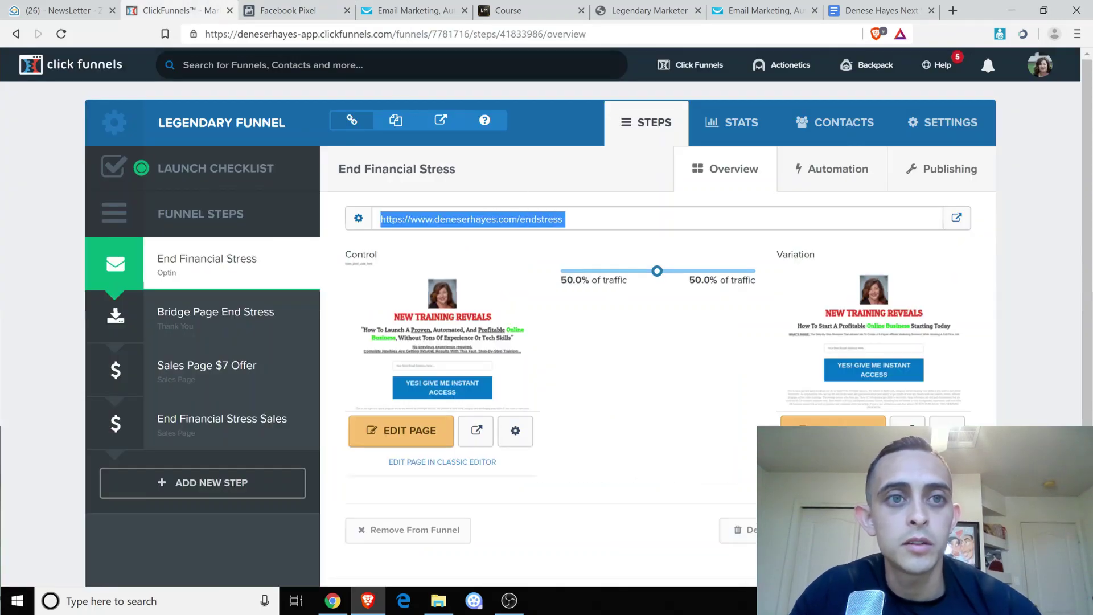
key("ctrl+Tab")
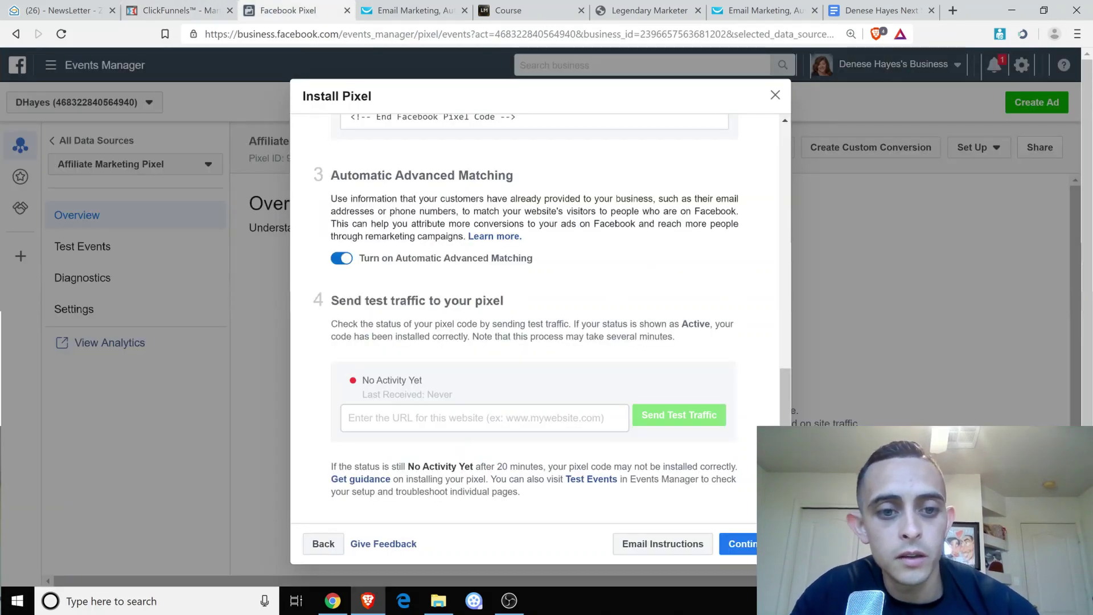
left_click(482, 419)
key("ctrl+v")
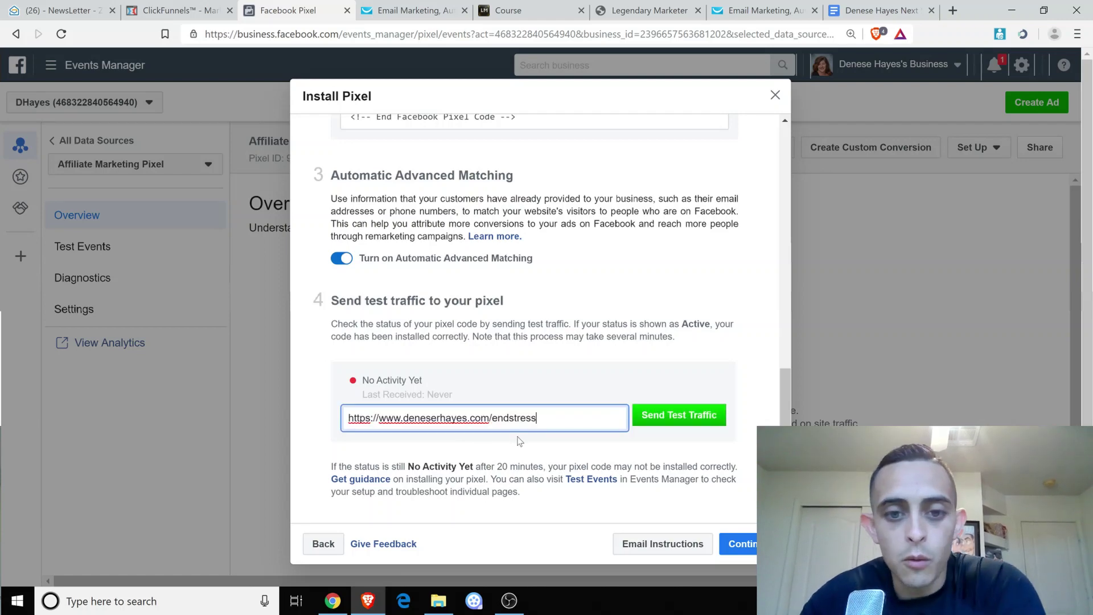
Send test traffic to the opt-in page and check the pixel's activity status in the installation instructions.
left_click(678, 415)
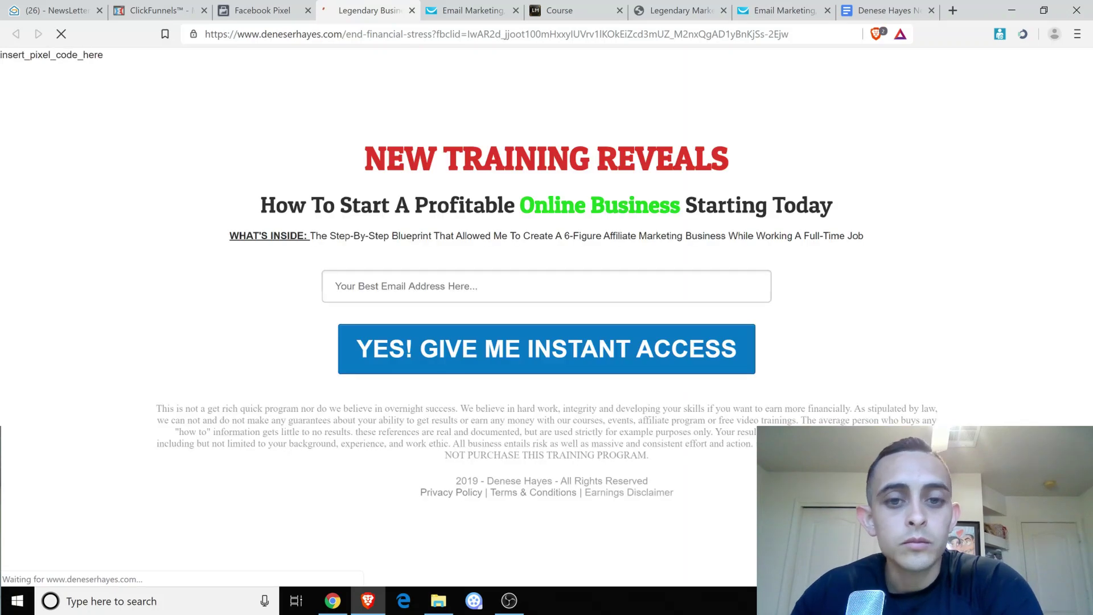
left_click(257, 15)
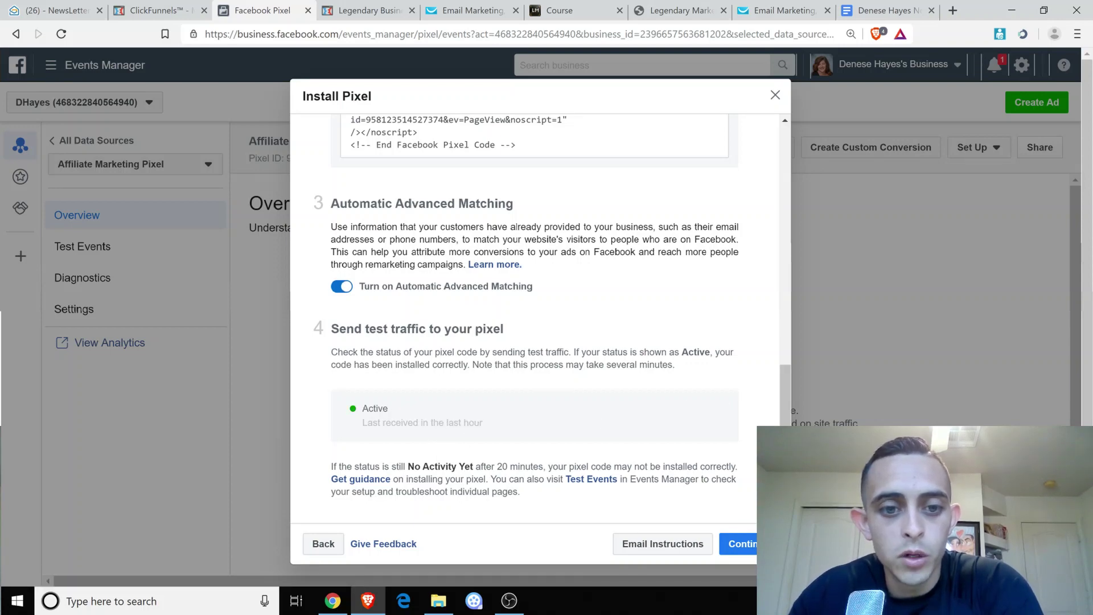
left_click_drag(398, 417, 363, 411)
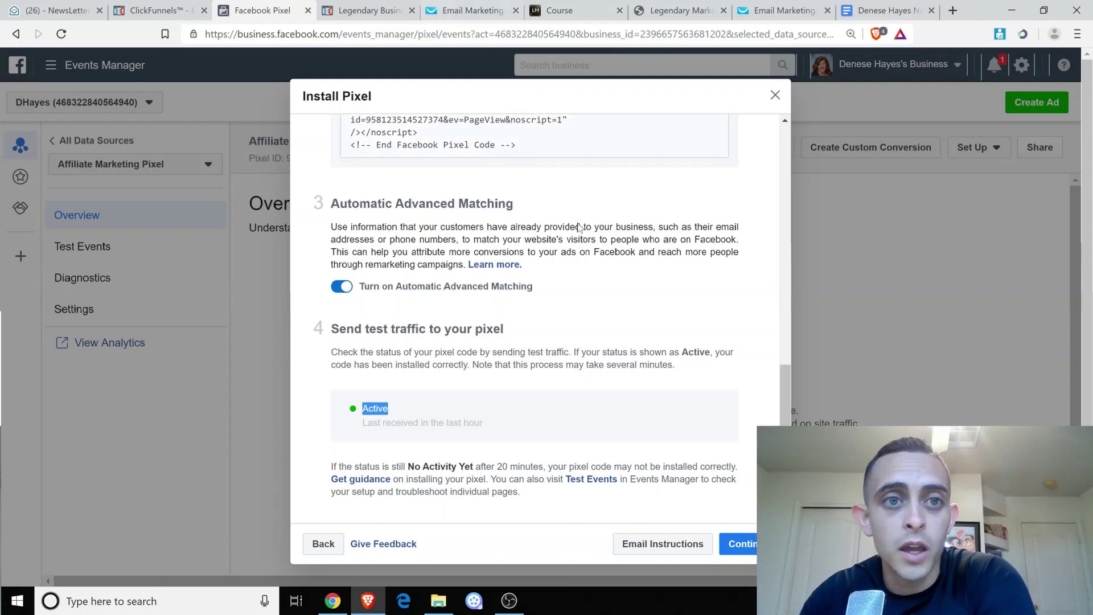
Try to open the End Financial Stress opt-in page in Facebook's Event Setup Tool using the copied page URL.
left_click(739, 544)
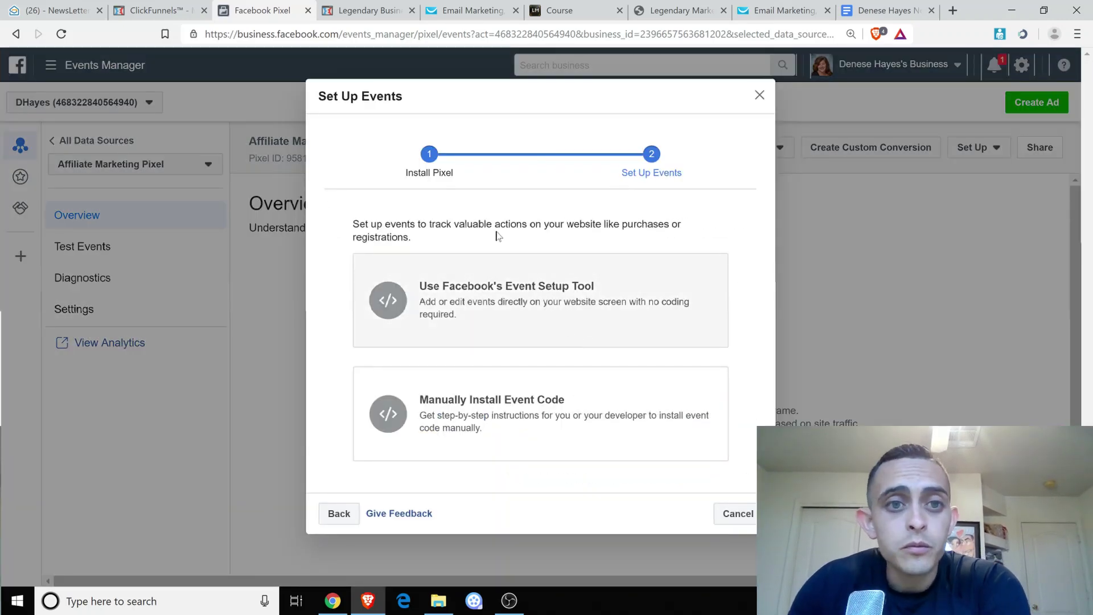
left_click(549, 301)
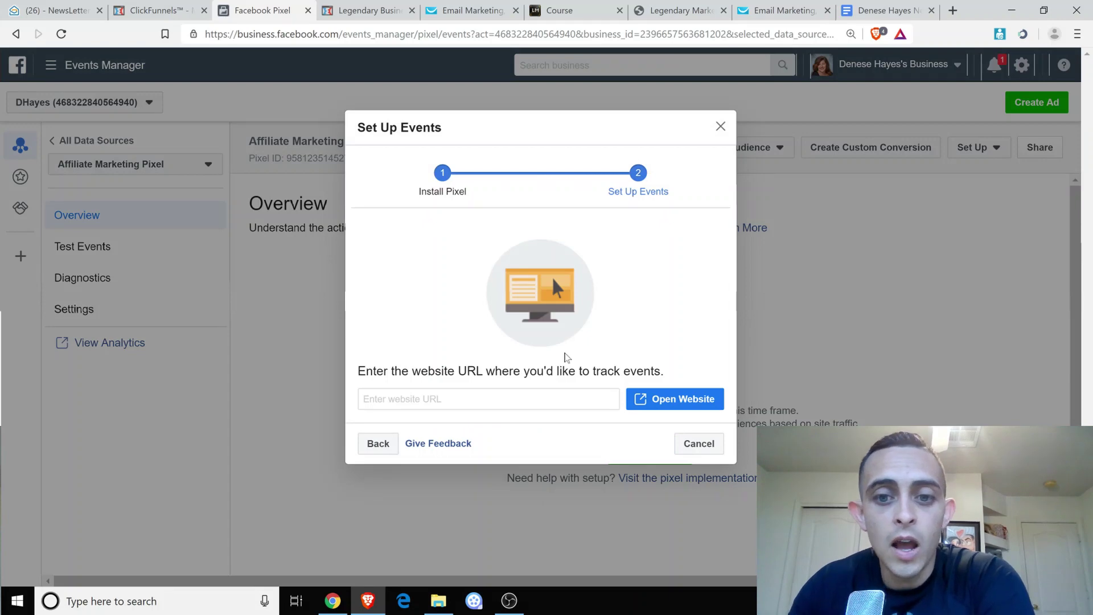
left_click(563, 407)
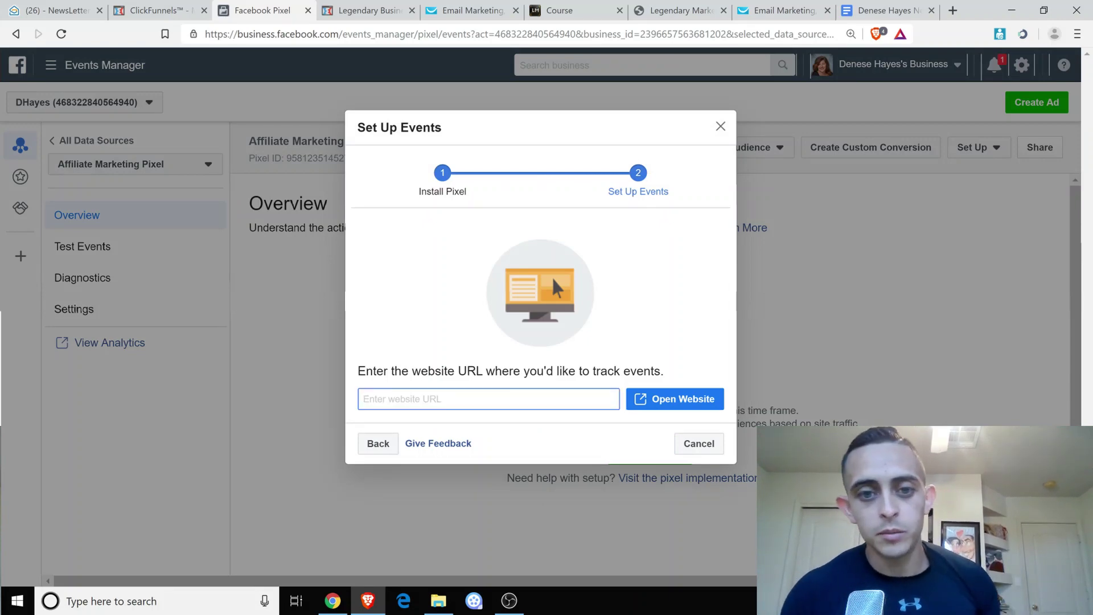
key("ctrl+v")
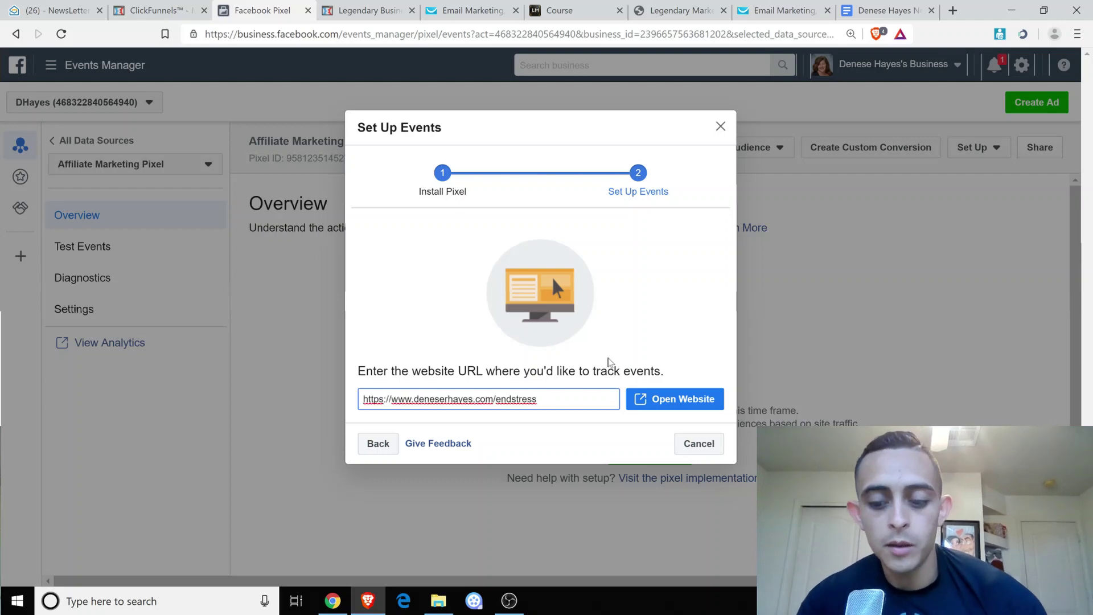
left_click(686, 399)
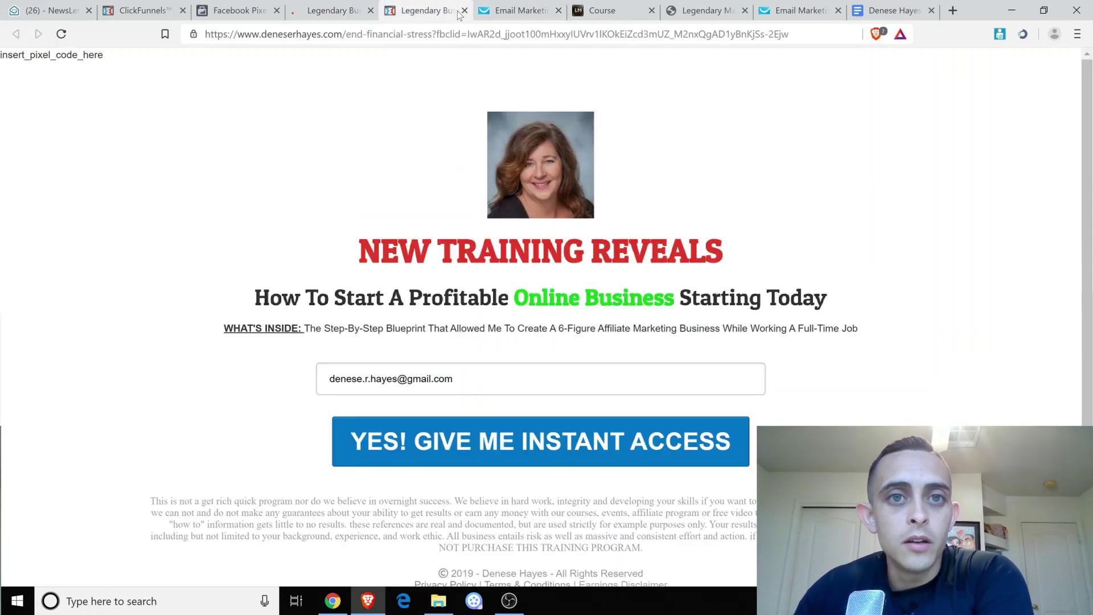
Close the older opt-in page and test the remaining one by clearing the email field and submitting the form.
left_click(464, 10)
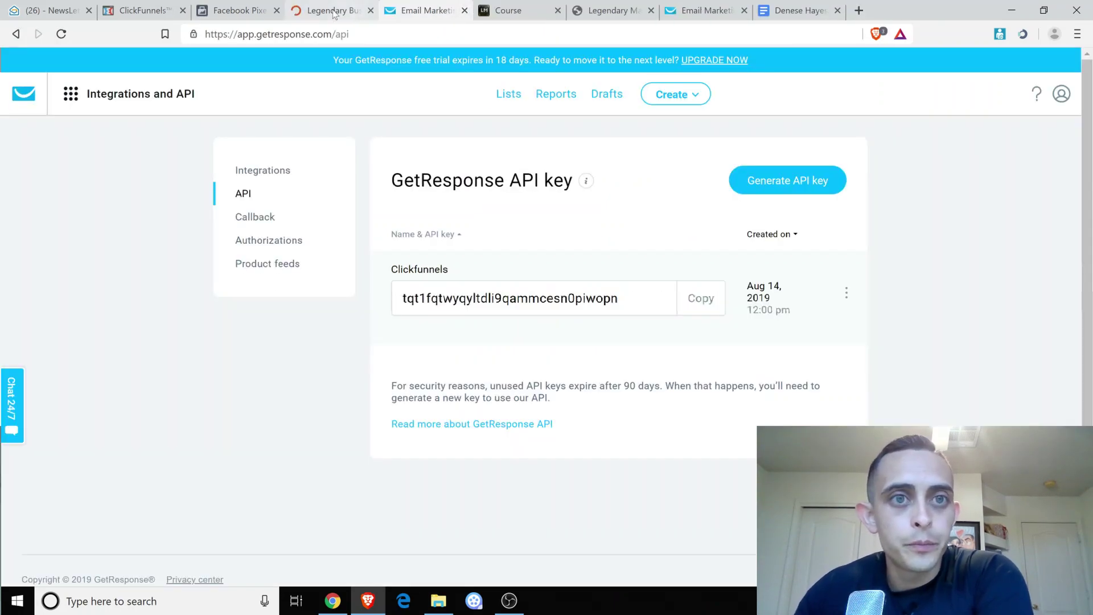
left_click(352, 10)
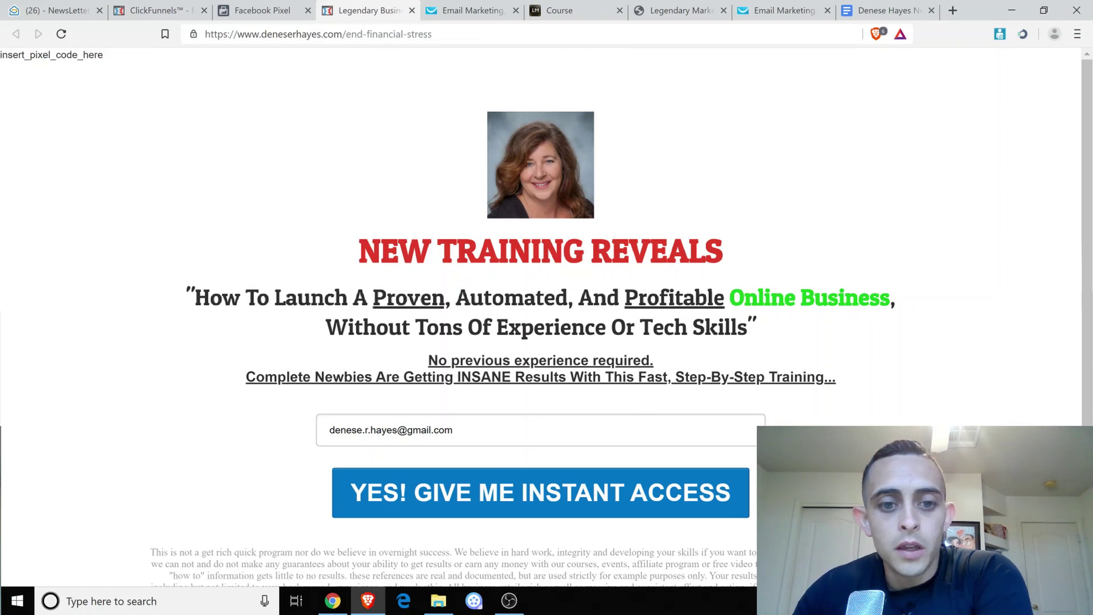
key("ctrl+a")
key("BackSpace")
scroll(730, 200, "down", 2)
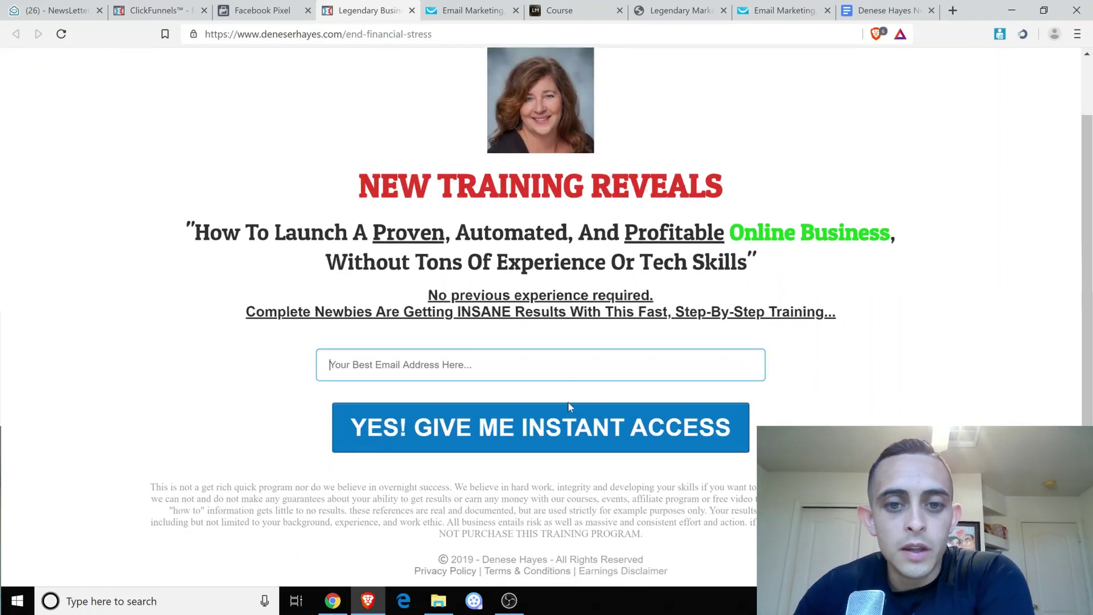
left_click(563, 435)
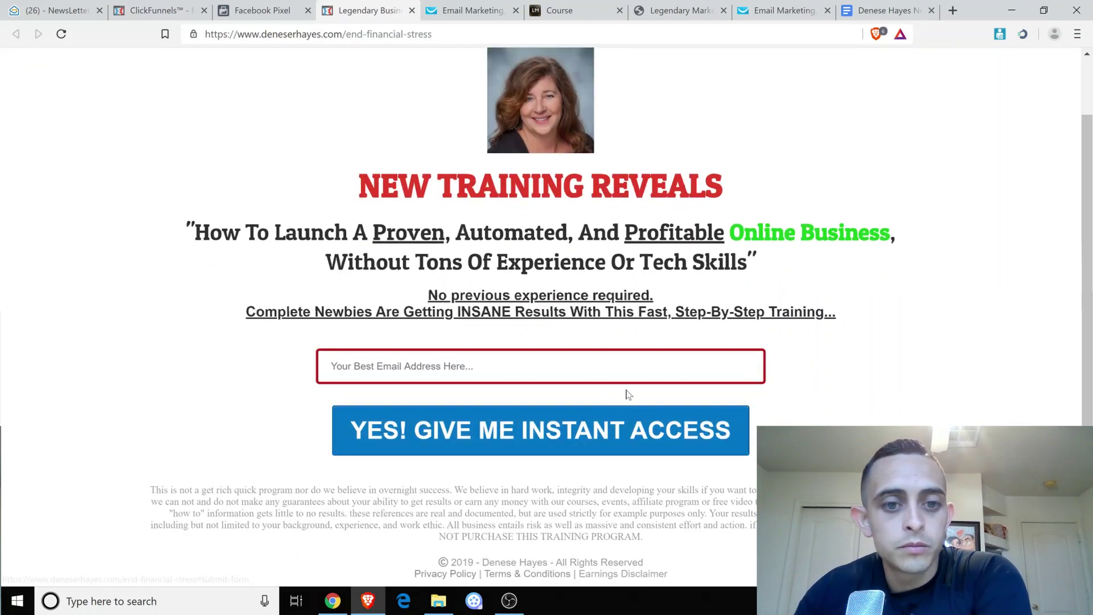
left_click(481, 447)
left_click(510, 435)
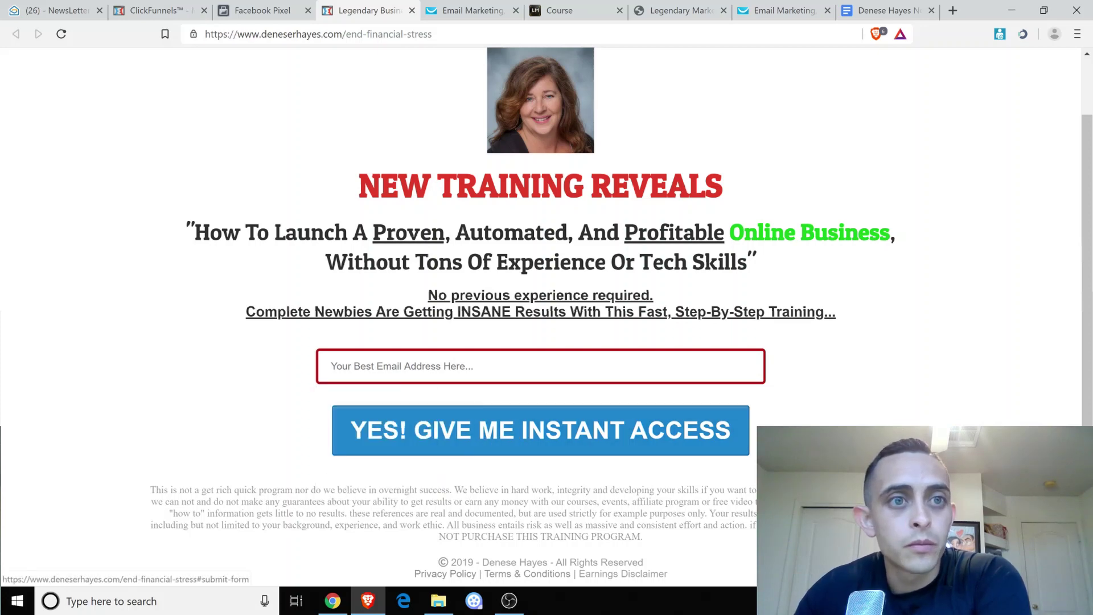
Dismiss the opt-in pop-up, examine the stray insert_pixel_code_here text above the page, and close the page.
scroll(449, 269, "up", 2)
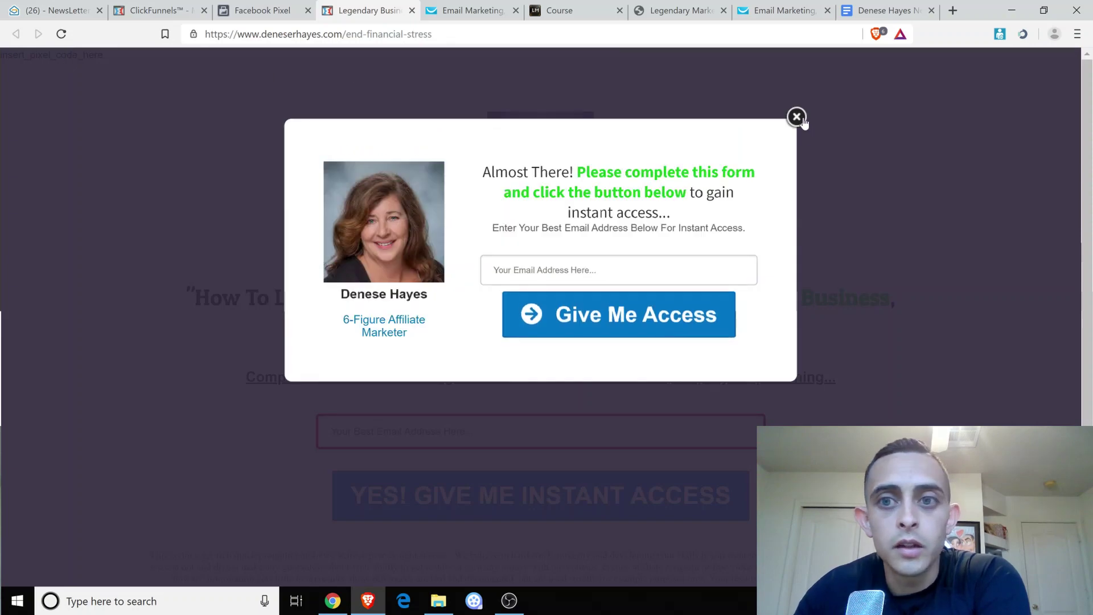
left_click(329, 94)
left_click_drag(8, 55, 104, 54)
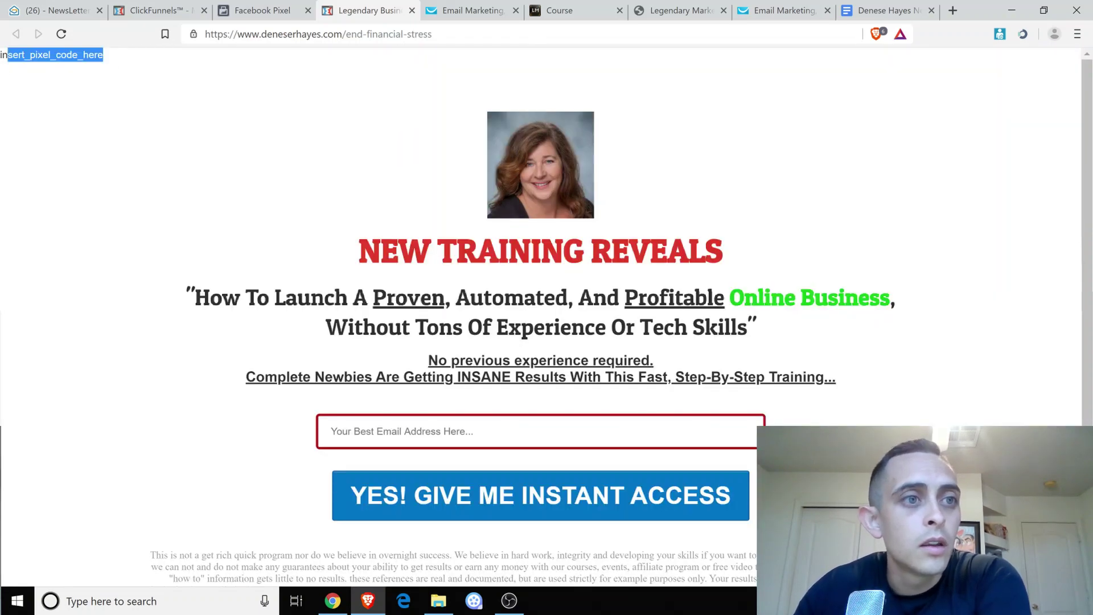
key("ctrl+w")
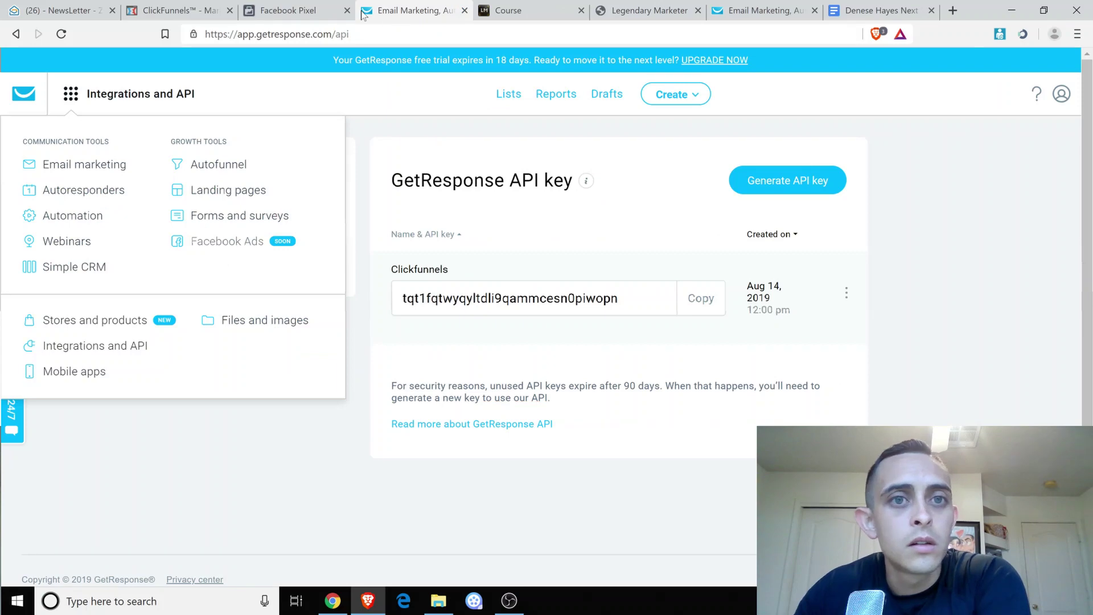
Check the Event Setup Tool's response in Events Manager and go back to the pixel installation instructions.
left_click(286, 12)
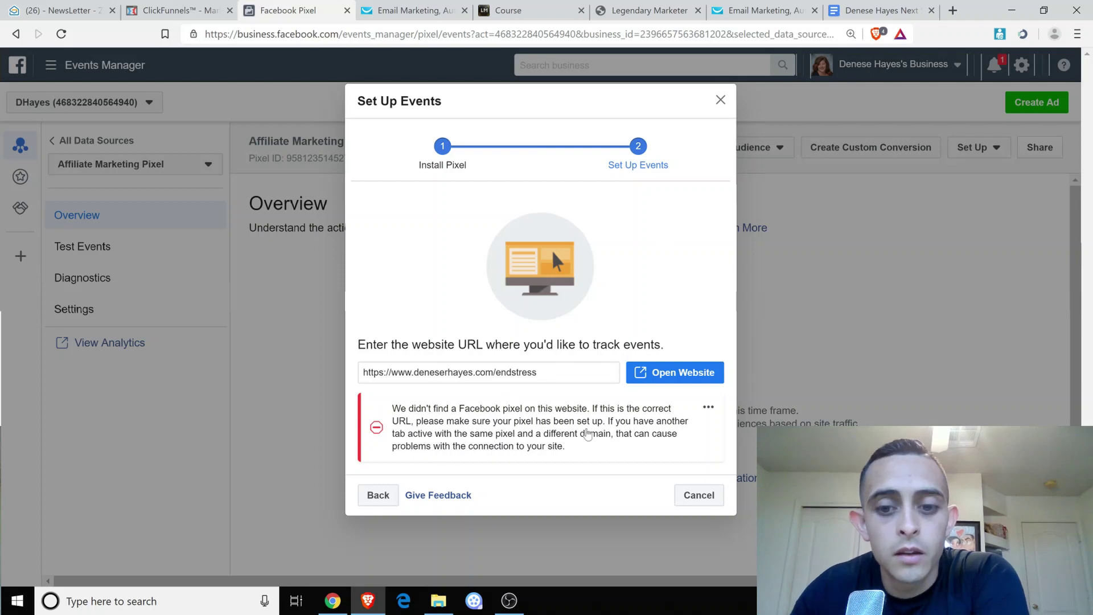
left_click(387, 493)
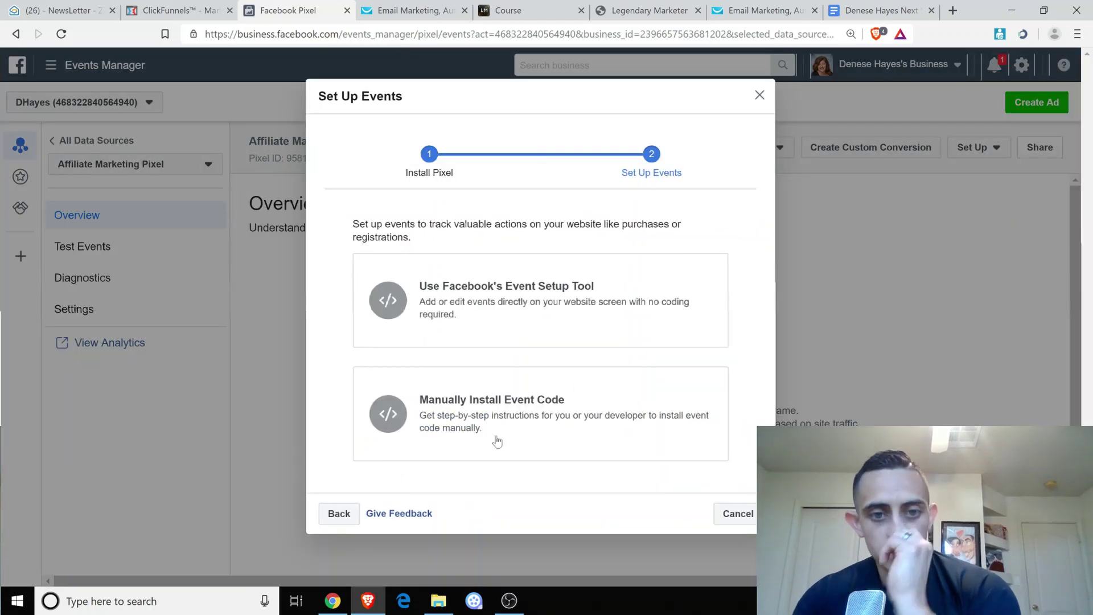
left_click(335, 515)
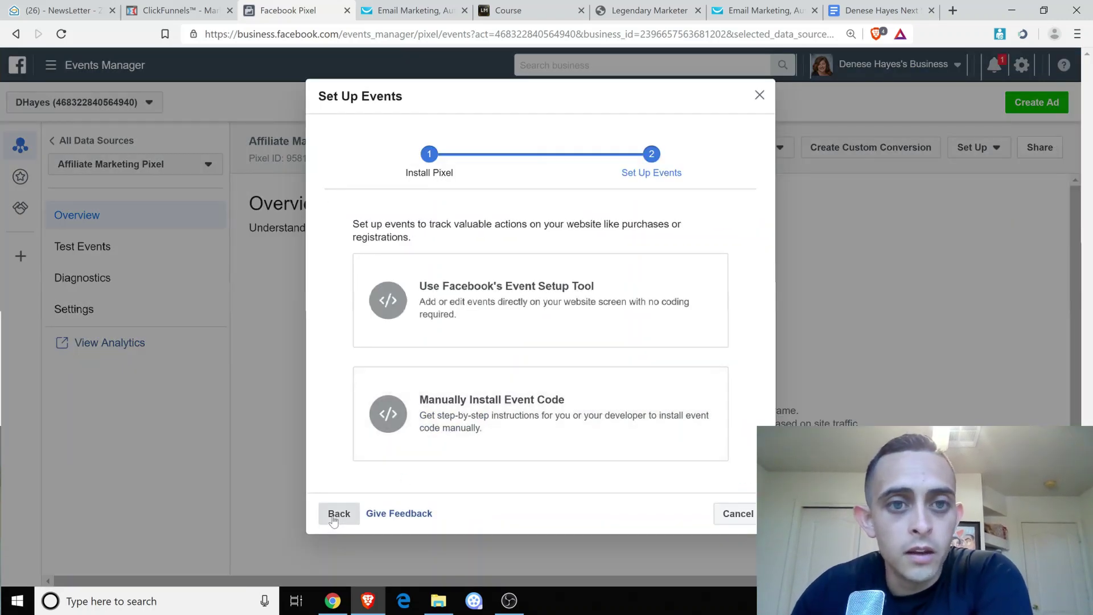
Open the Legendary Funnel's settings in ClickFunnels and copy all of its head tracking code into the body tracking code.
left_click(193, 15)
left_click(914, 136)
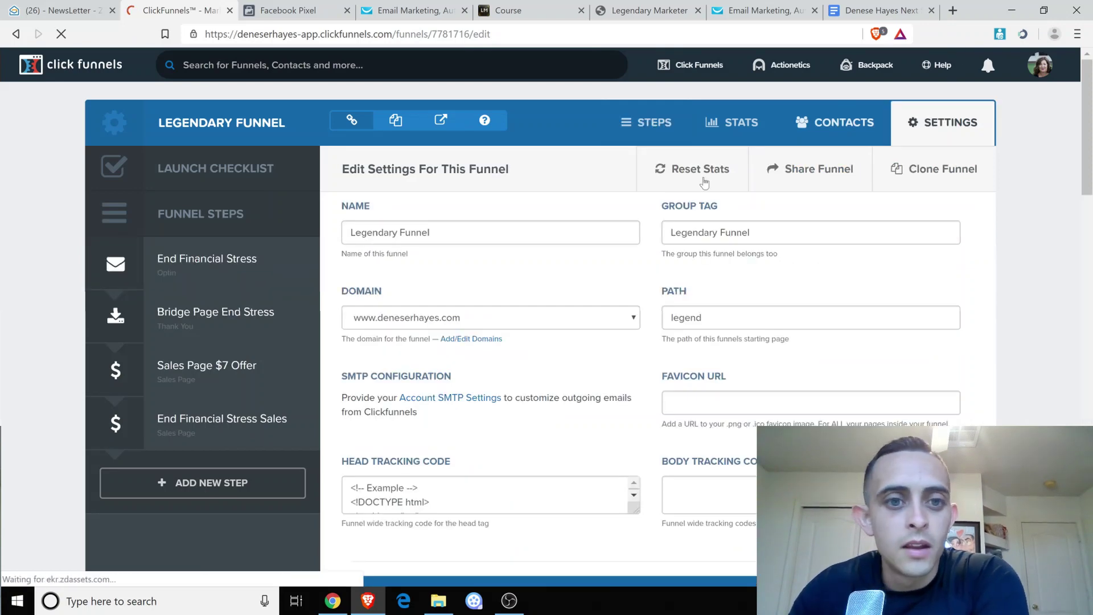
scroll(690, 226, "down", 3)
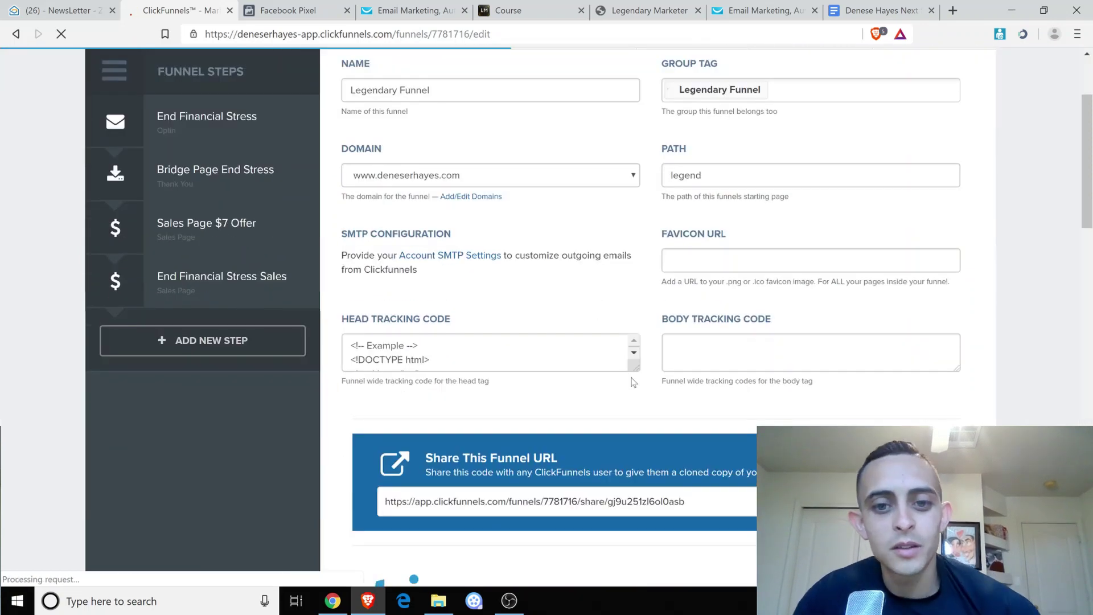
left_click(491, 353)
key("ctrl+a")
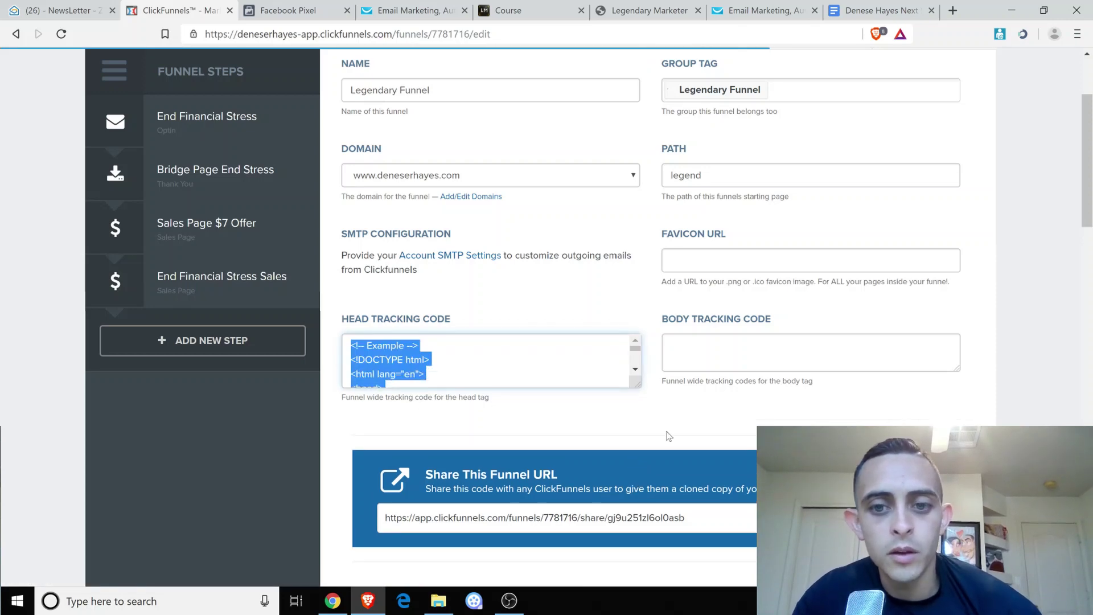
left_click(740, 352)
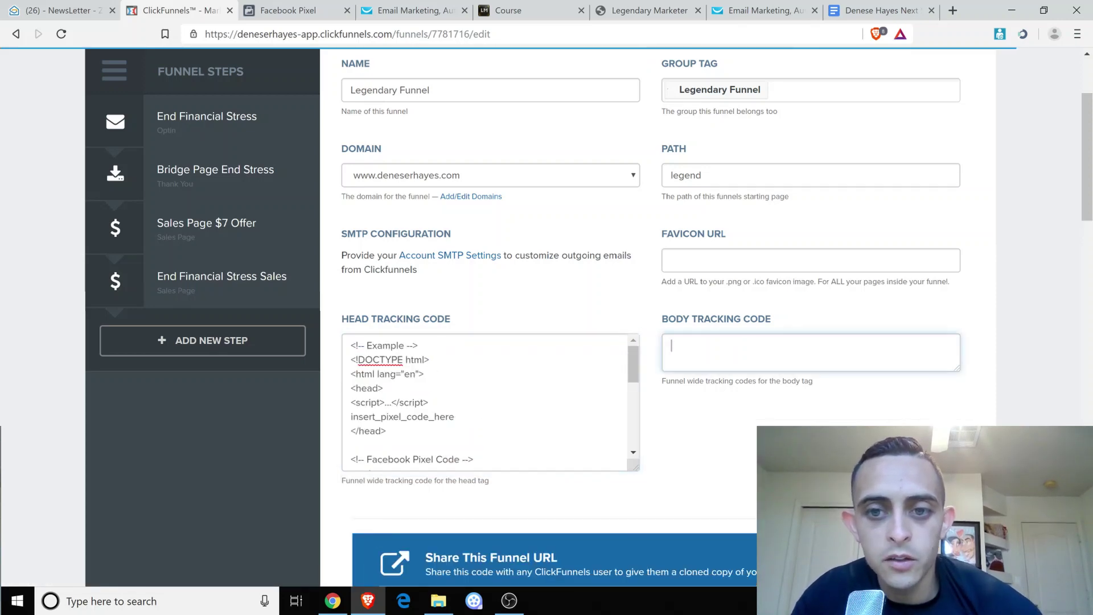
key("ctrl+v")
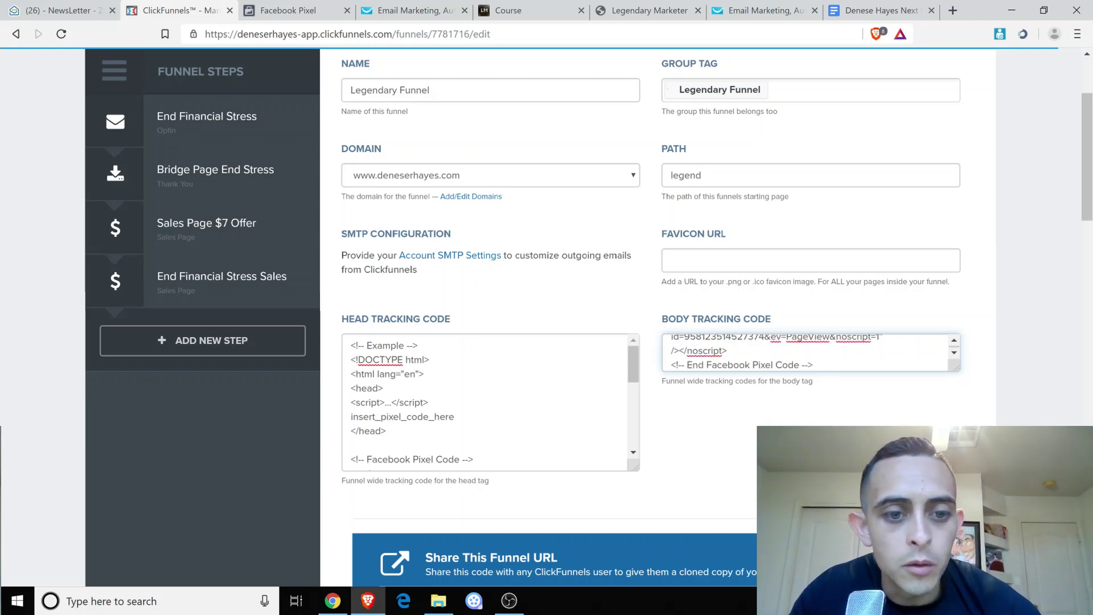
Delete the example HTML and blank lines above the Facebook pixel code in the head tracking code.
left_click_drag(387, 431, 337, 340)
key("BackSpace")
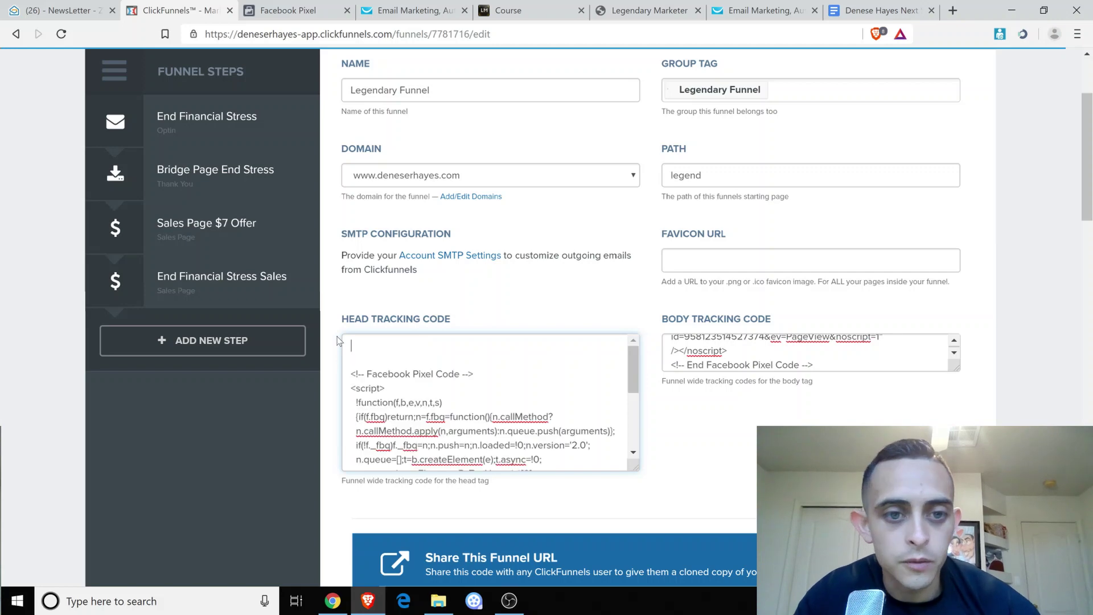
key("Delete")
key("Delete")
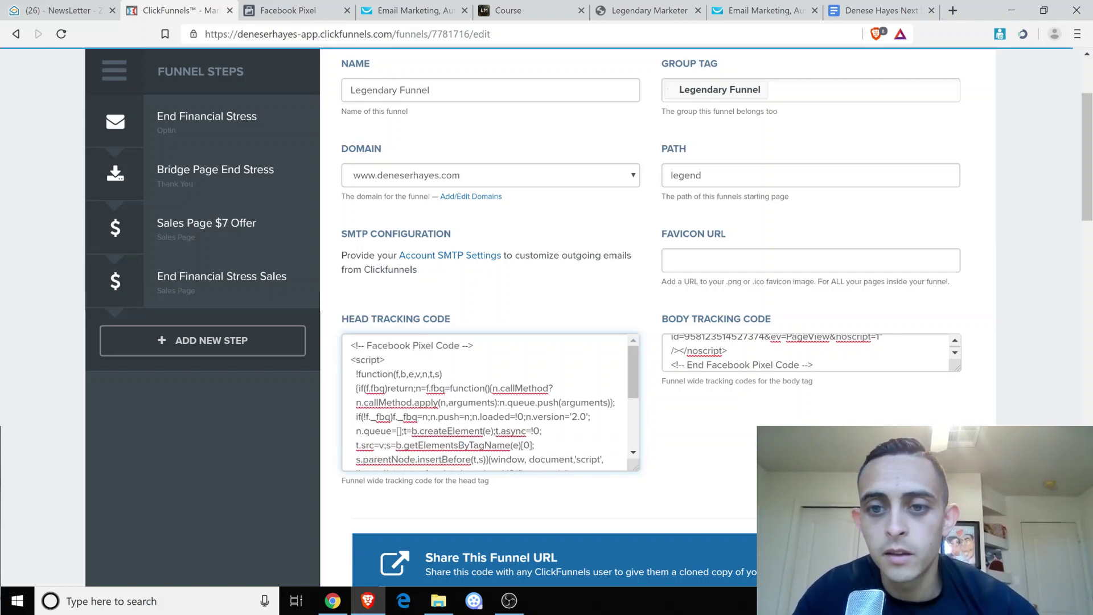
Enlarge the body tracking code field and delete the example HTML above its Facebook pixel code.
left_click_drag(958, 367, 958, 478)
scroll(757, 397, "up", 5)
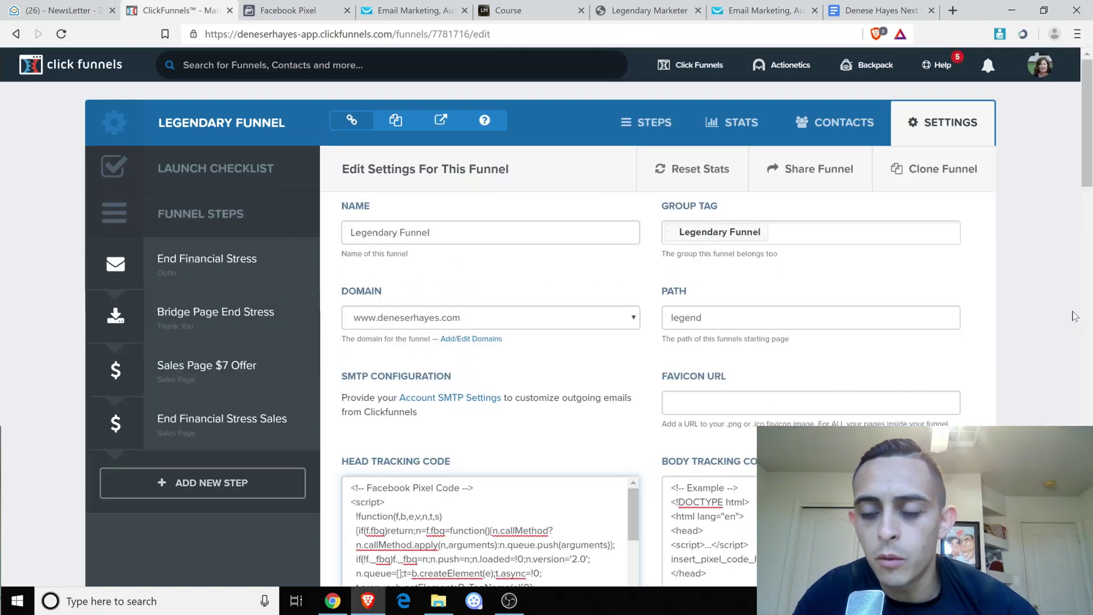
scroll(1074, 316, "down", 4)
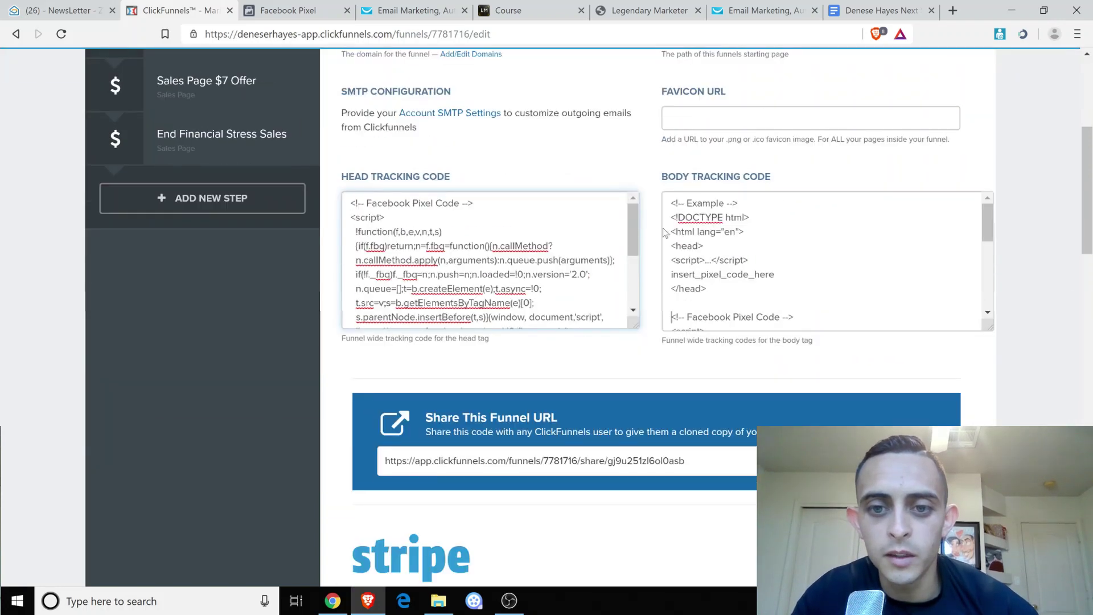
key("shift+Up")
key("shift+Up")
key("shift+Up")
key("shift+Up")
key("shift+Up")
key("shift+Up")
key("shift+Up")
key("shift+Up")
key("BackSpace")
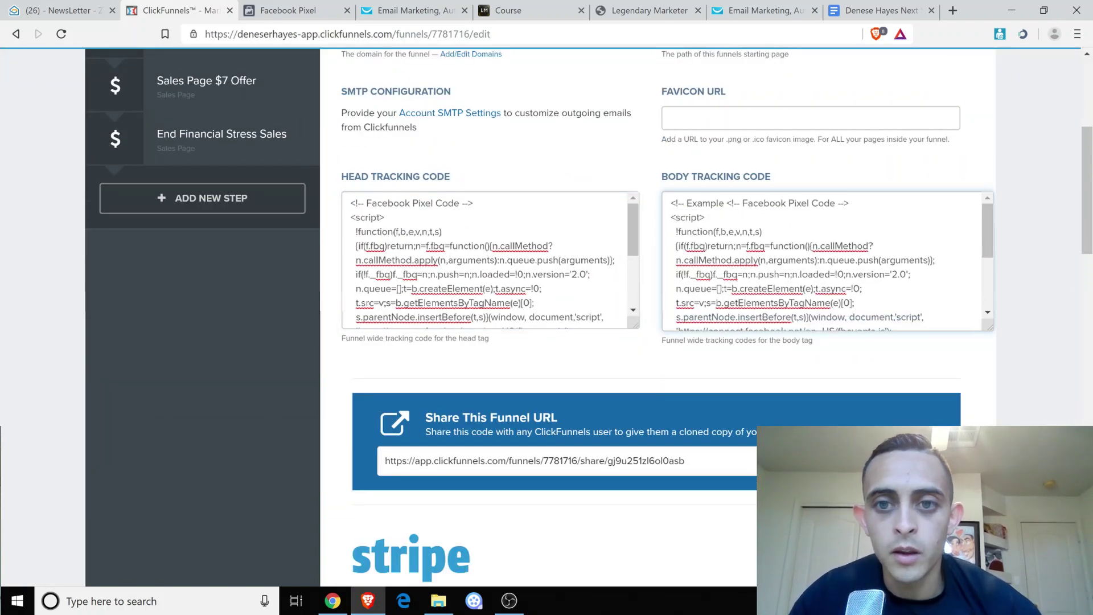
key("Delete")
key("Delete")
key("Delete")
key("Delete")
key("Delete")
key("Delete")
key("Delete")
key("Delete")
key("Delete")
key("Delete")
key("Delete")
key("Delete")
key("Delete")
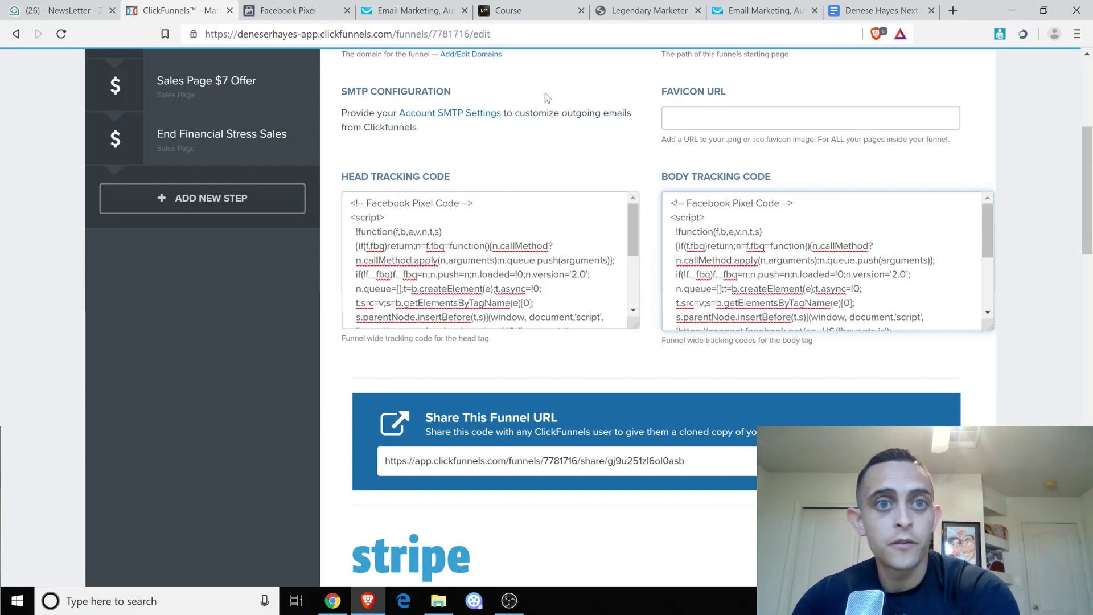
Review the pixel's status in Events Manager and continue to event setup with Facebook's Event Setup Tool.
left_click(296, 11)
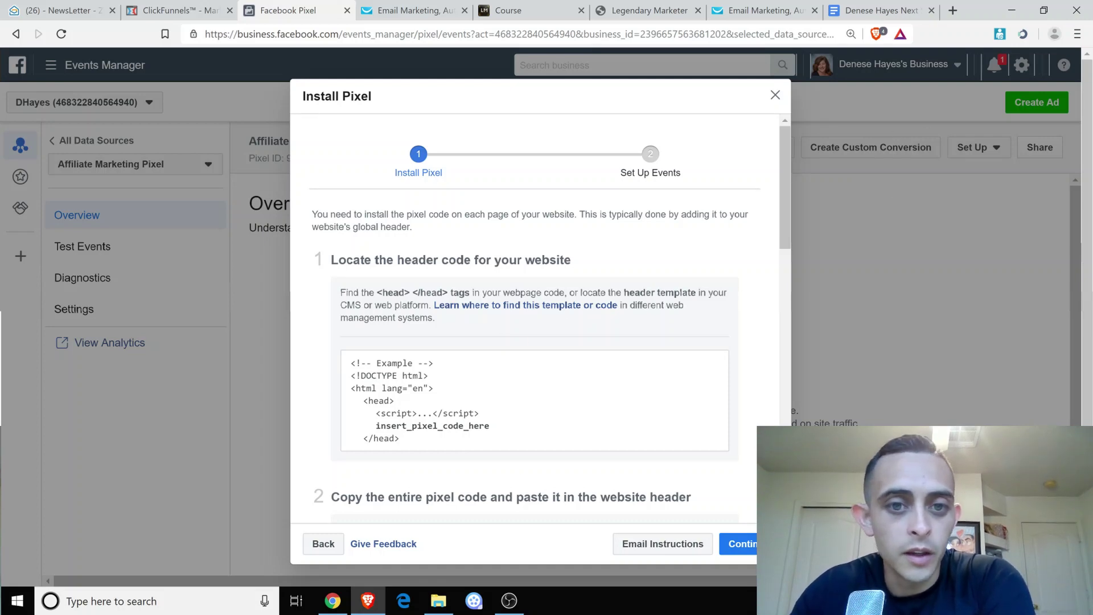
left_click_drag(782, 141, 742, 401)
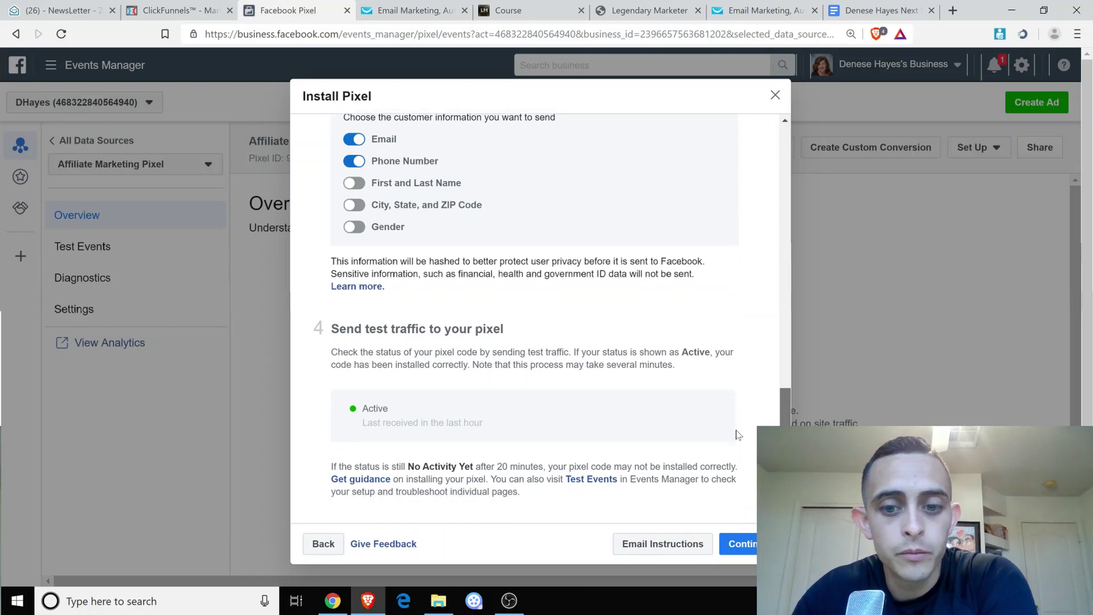
left_click(739, 544)
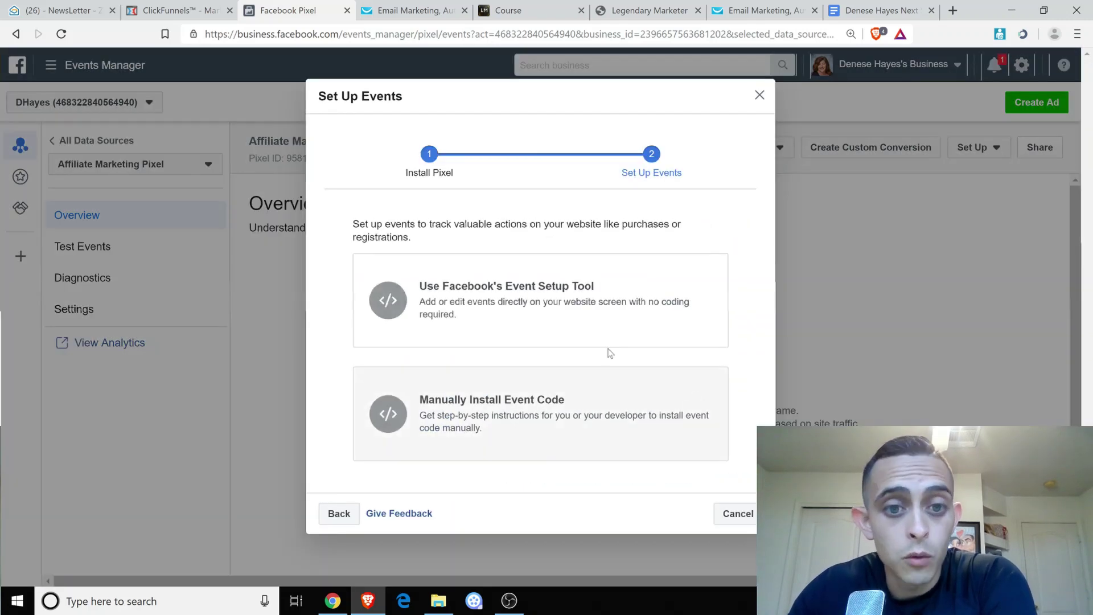
left_click(475, 310)
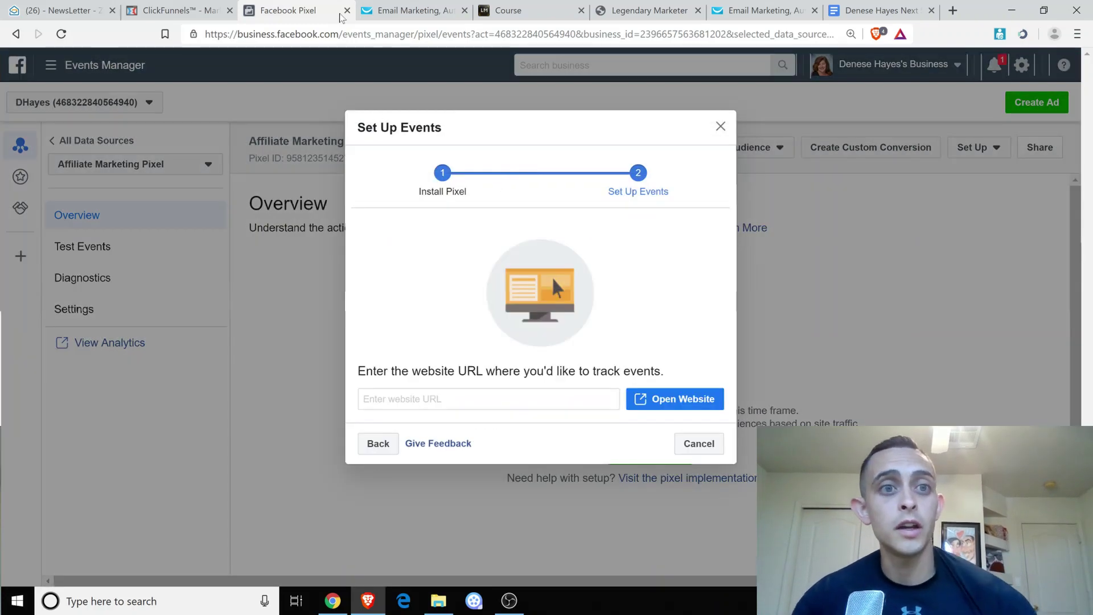
Switch to ClickFunnels and save the Legendary Funnel's settings with the cleaned-up tracking codes.
left_click(180, 11)
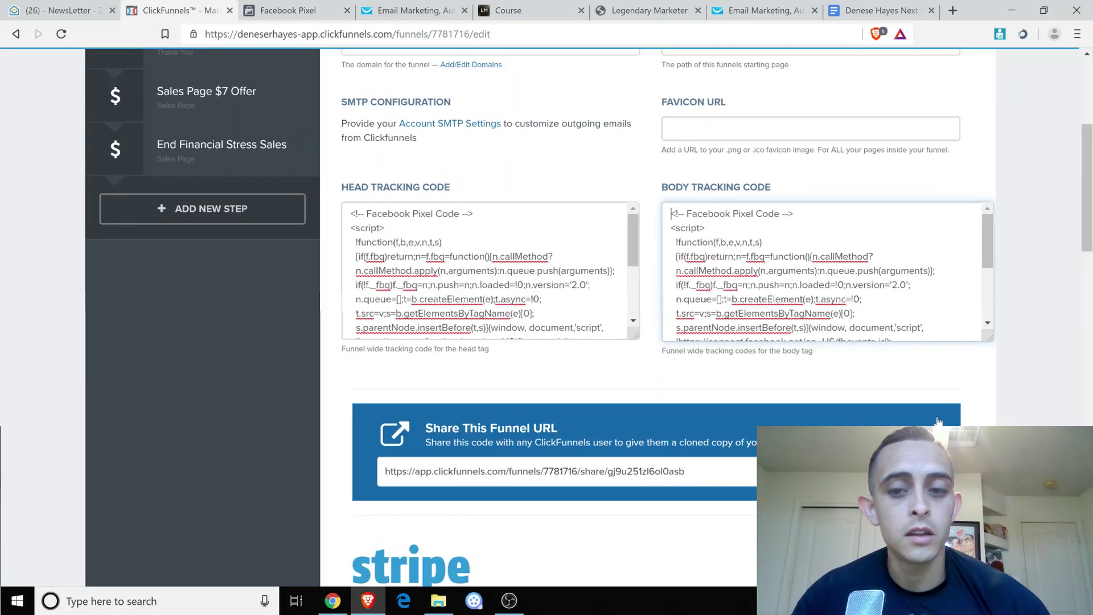
scroll(938, 421, "up", 5)
scroll(938, 421, "down", 20)
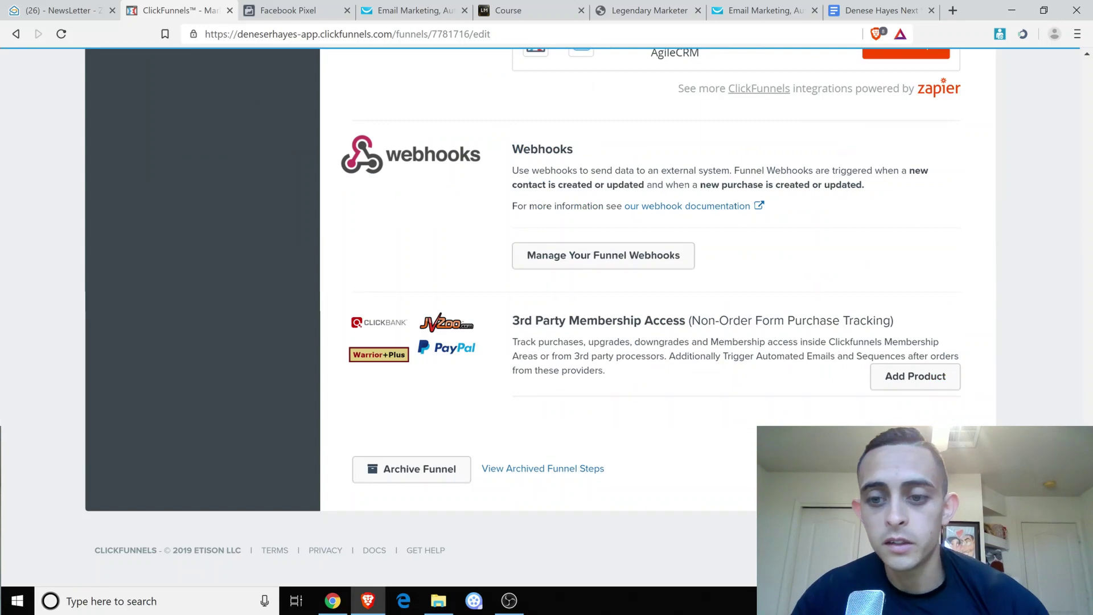
left_click(899, 469)
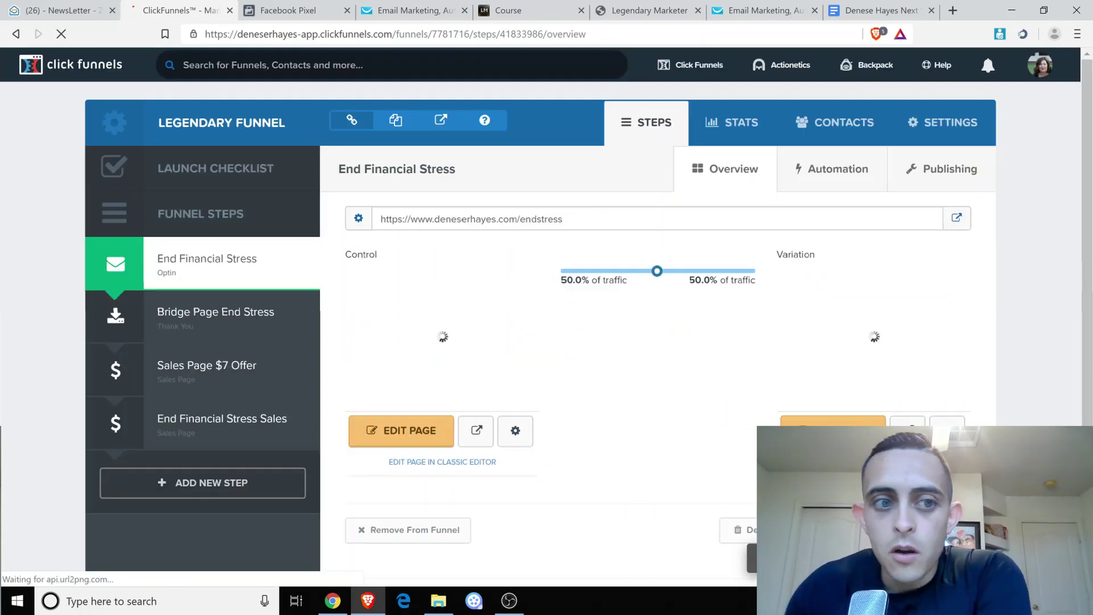
Copy the full web address of the End Financial Stress opt-in page.
left_click(497, 220)
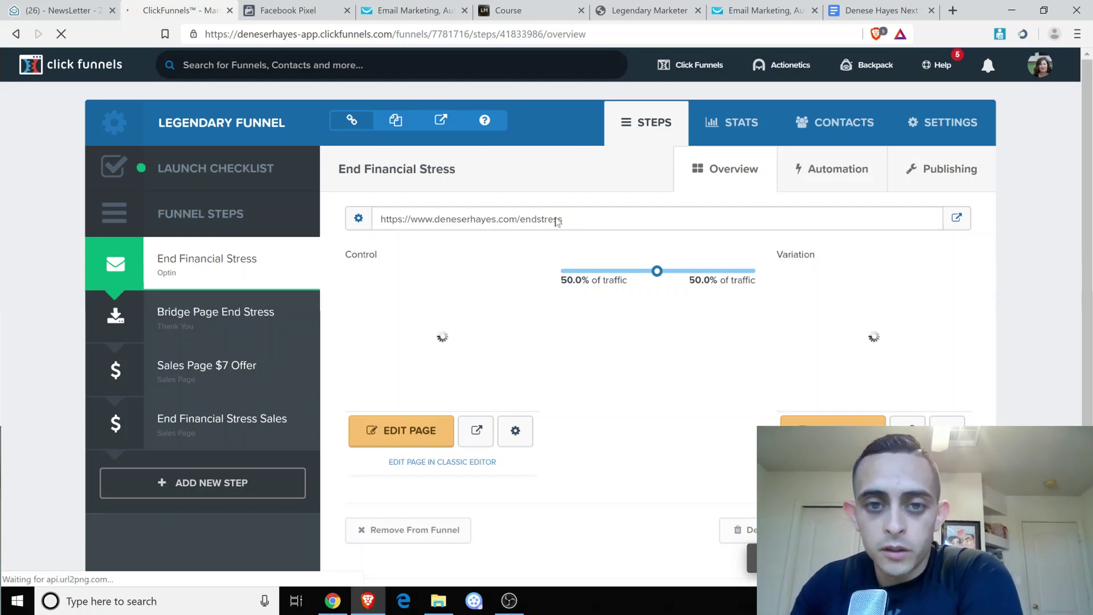
left_click_drag(563, 219, 388, 220)
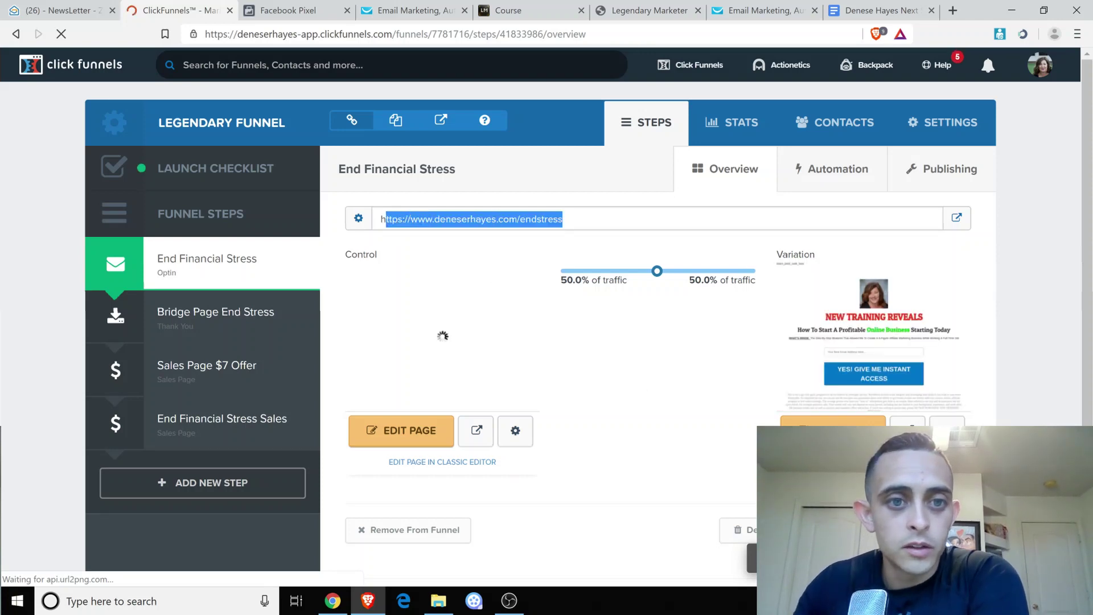
right_click(380, 219)
left_click(427, 234)
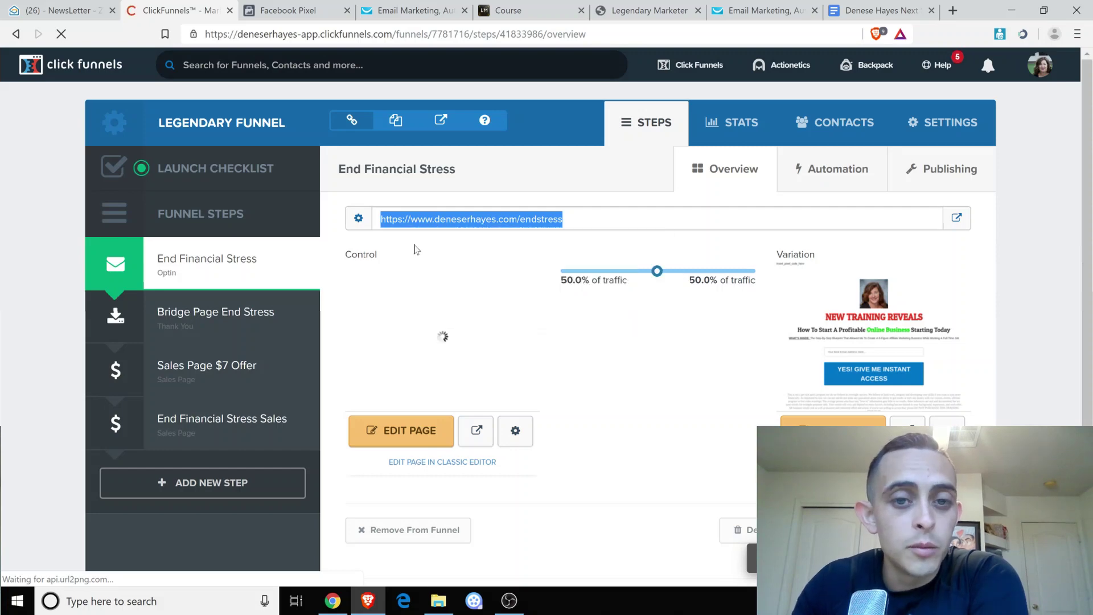
Switch to Events Manager and try to open the opt-in page for event tracking using its copied URL.
left_click(279, 14)
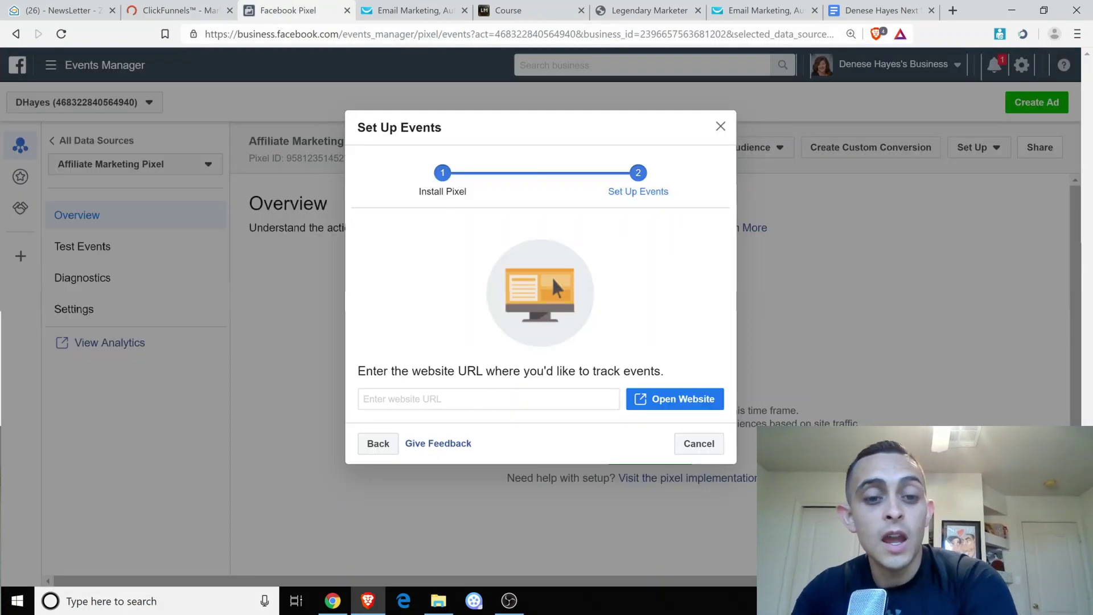
left_click(484, 395)
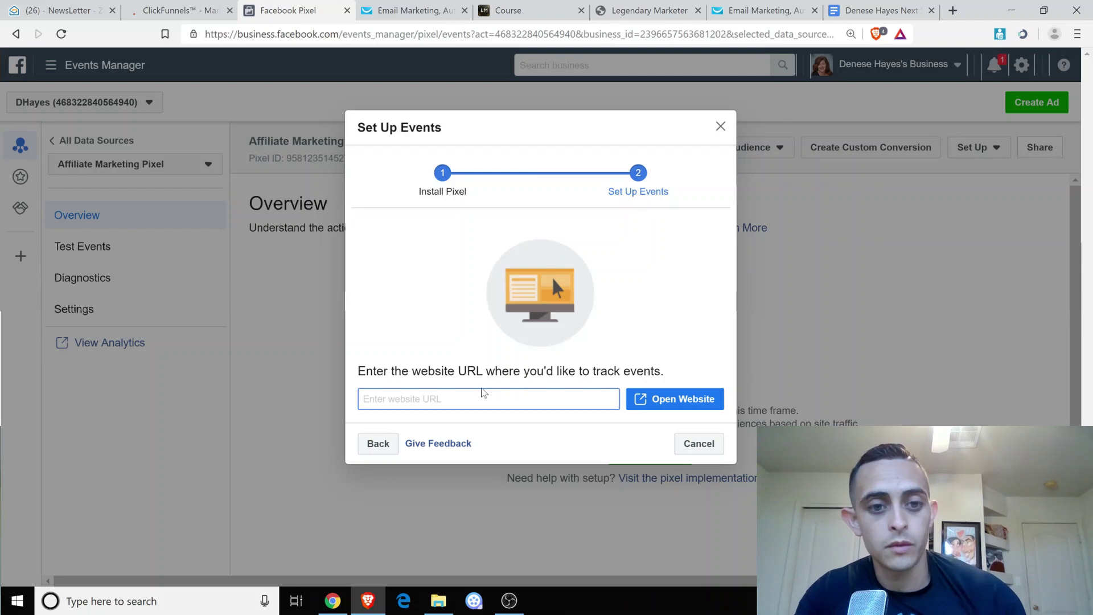
key("ctrl+v")
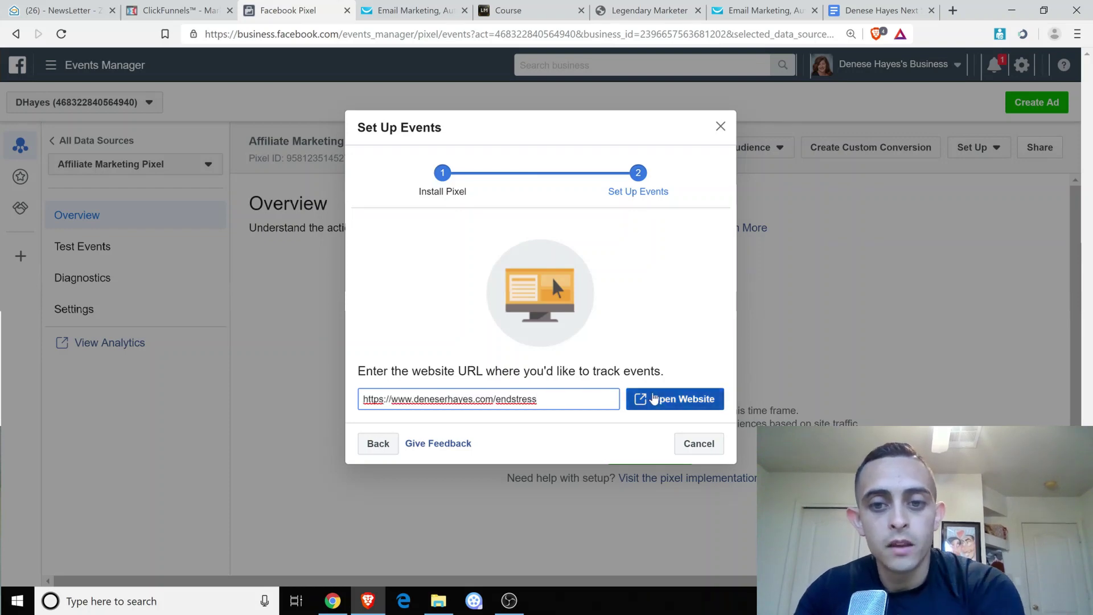
left_click(654, 397)
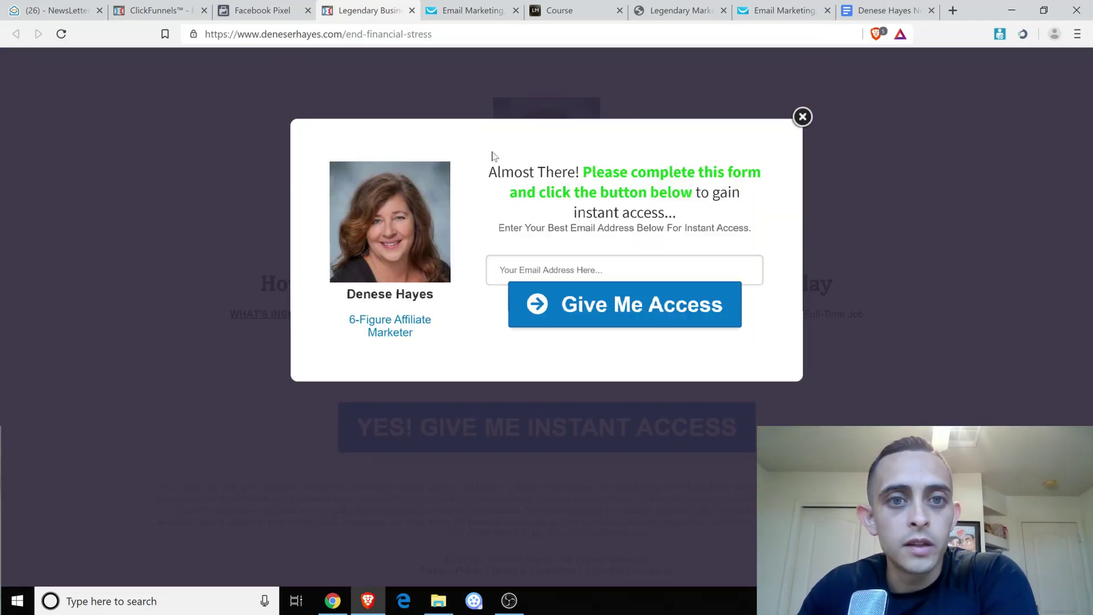
Dismiss the opt-in page's popup, check the connection progress in Events Manager, and close the opt-in page.
left_click(802, 114)
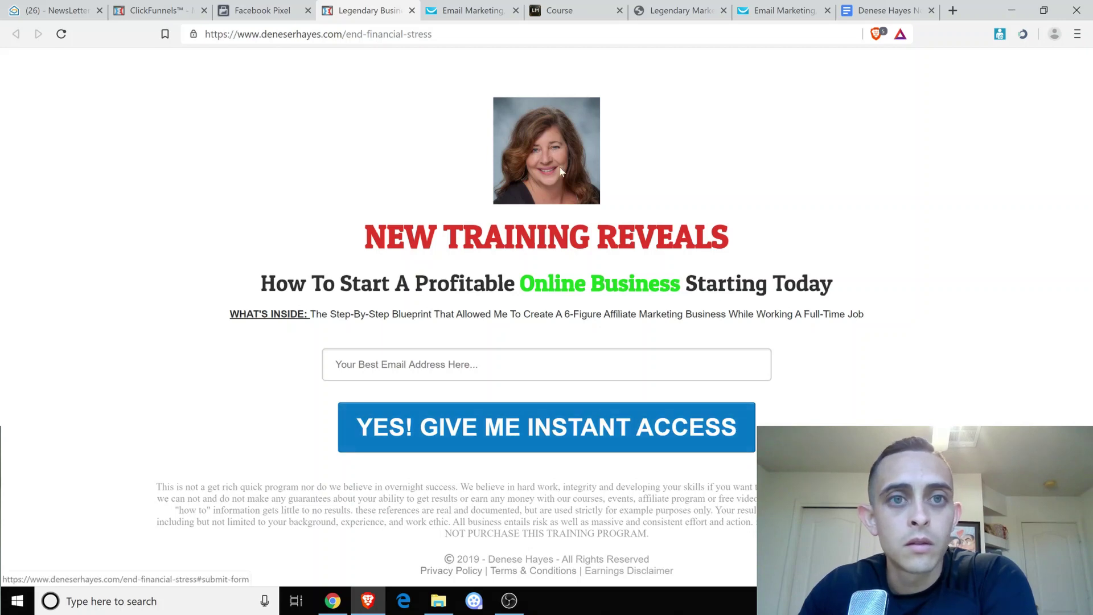
left_click(259, 16)
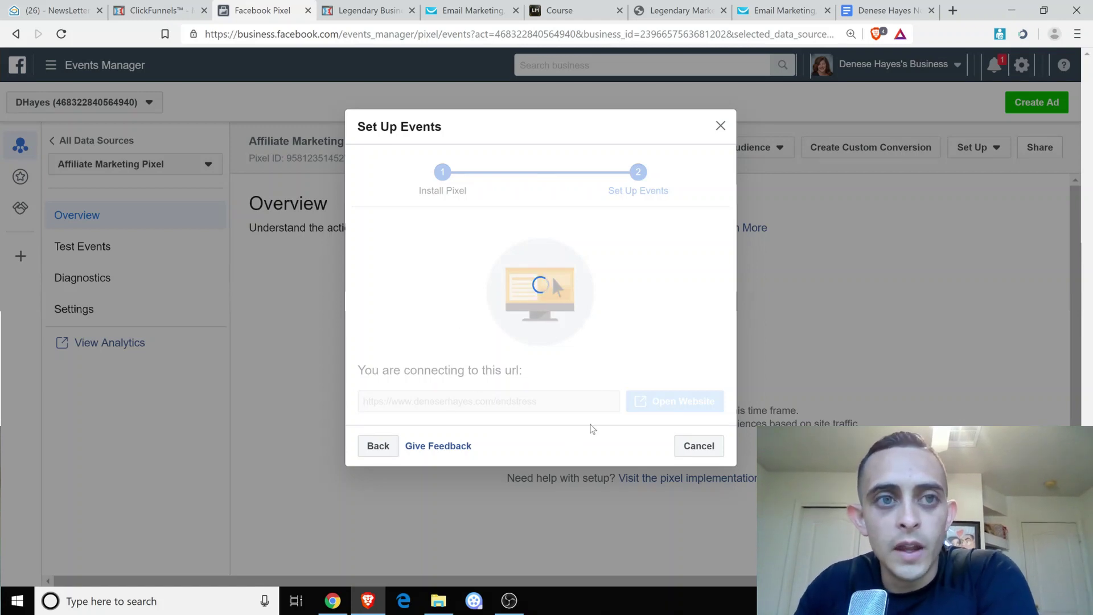
left_click(366, 11)
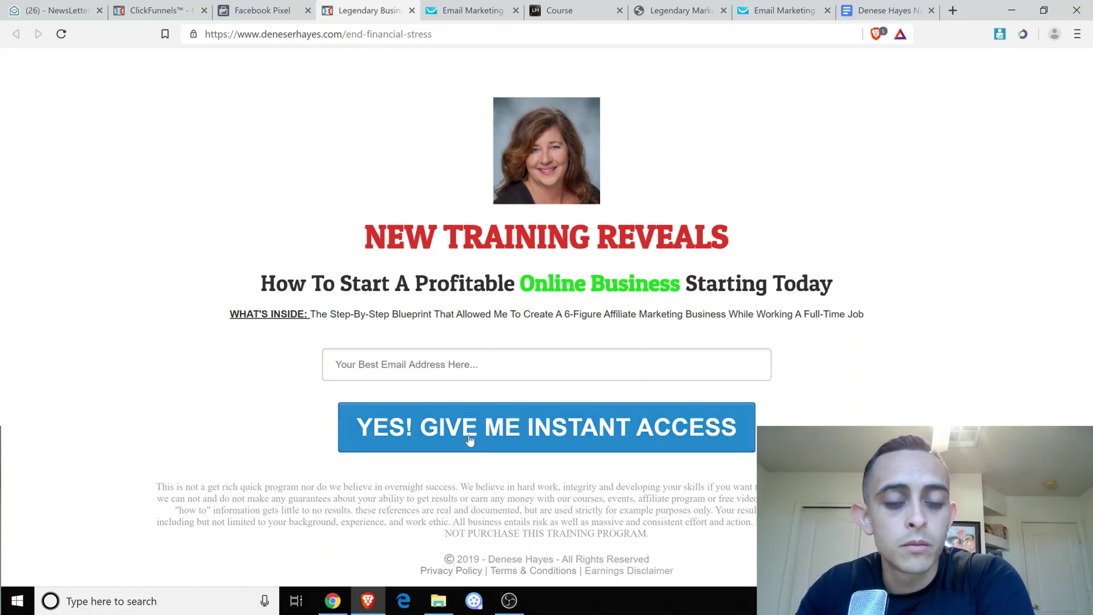
left_click(452, 365)
key("ctrl+w")
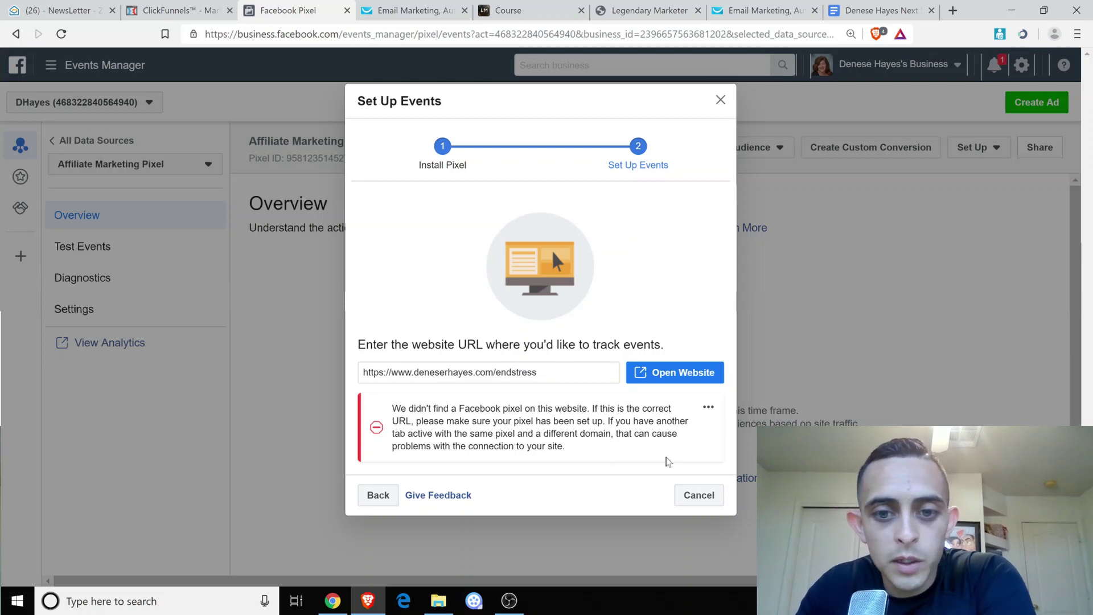
Check the options of the missing-pixel message and cancel the event setup.
left_click(708, 410)
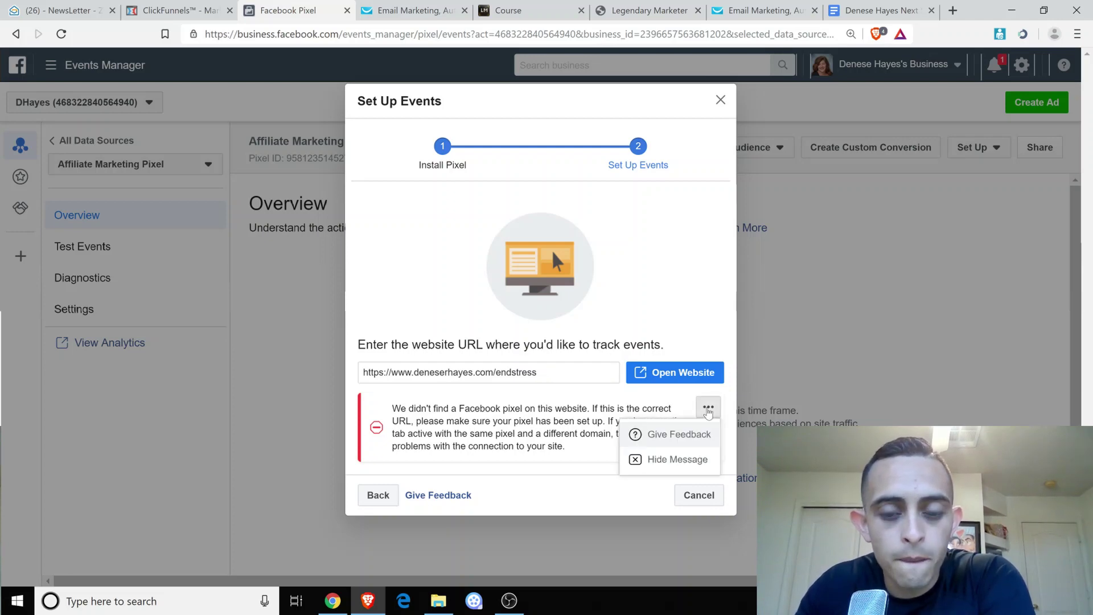
left_click(708, 413)
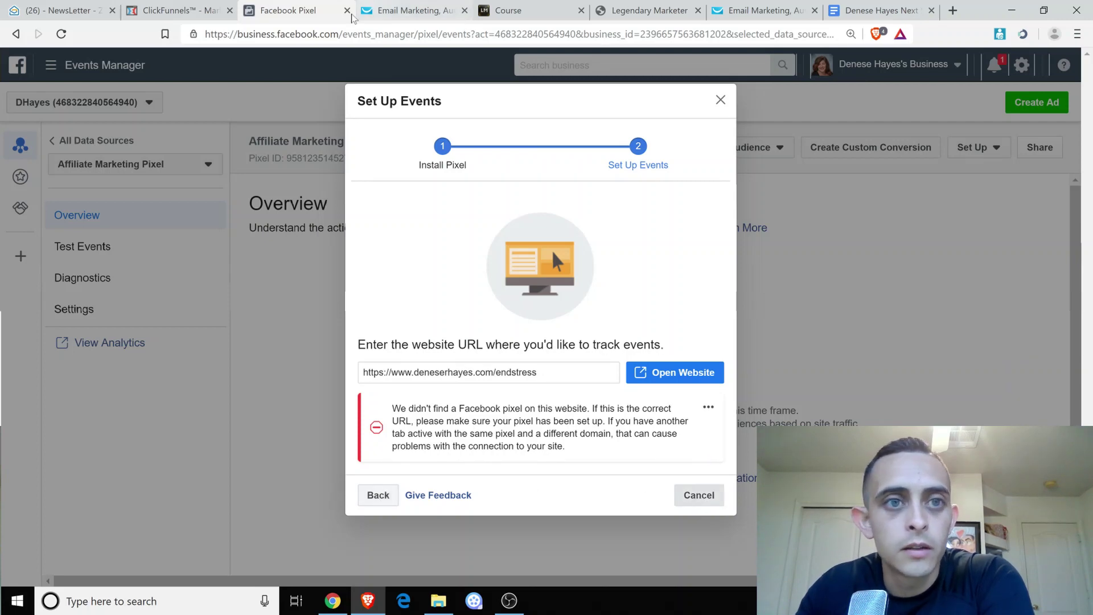
left_click(699, 494)
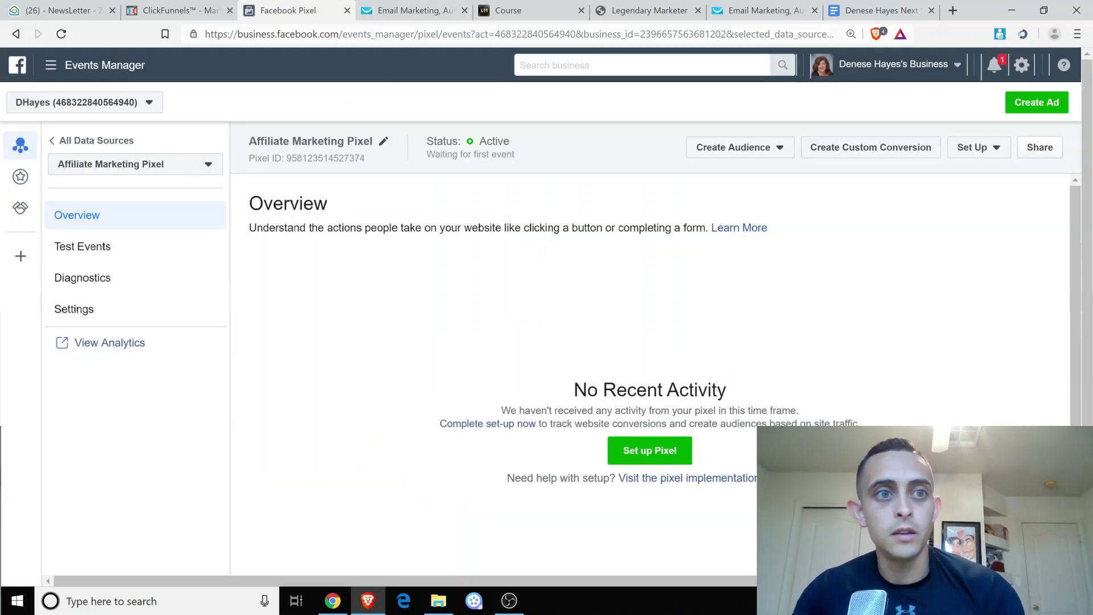
Load the copied opt-in page URL in a new tab beside the Facebook Pixel tab and dismiss its popup.
key("ctrl+t")
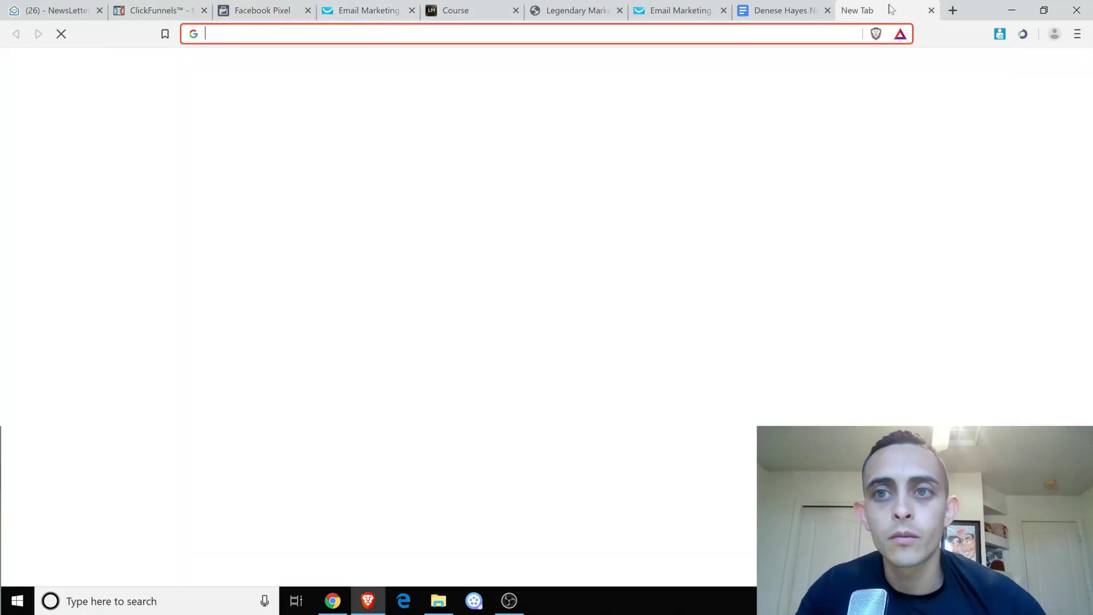
left_click_drag(892, 10, 357, 12)
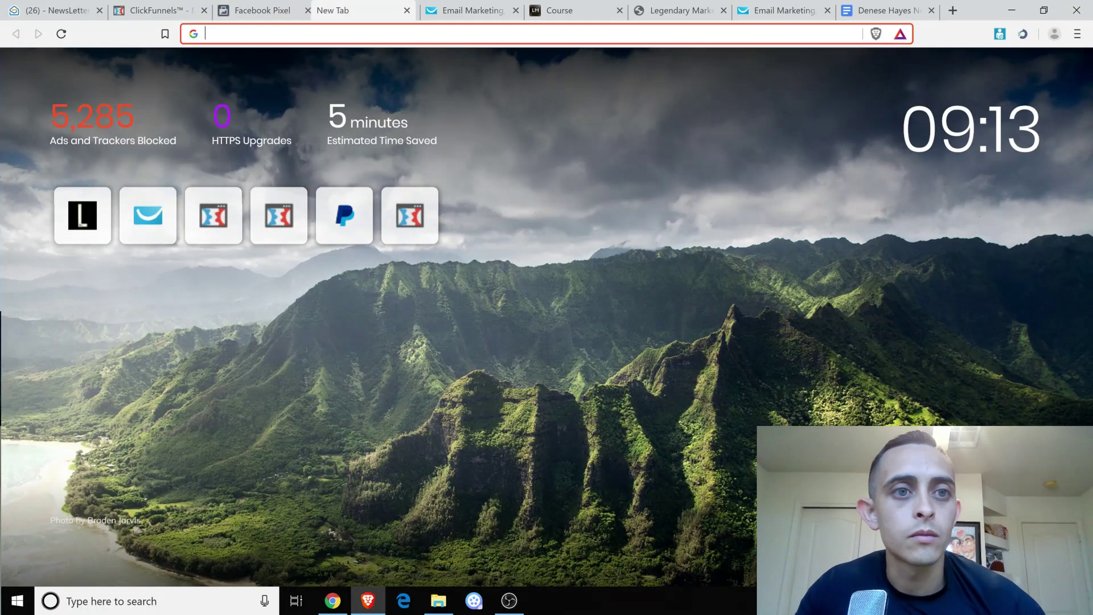
key("ctrl+v")
key("Return")
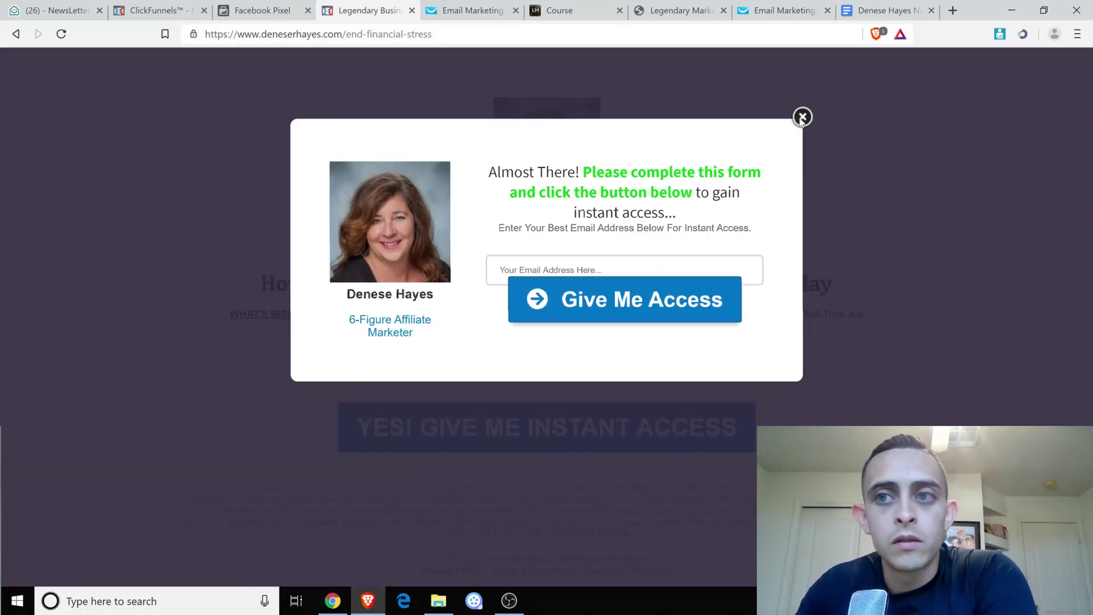
left_click(802, 117)
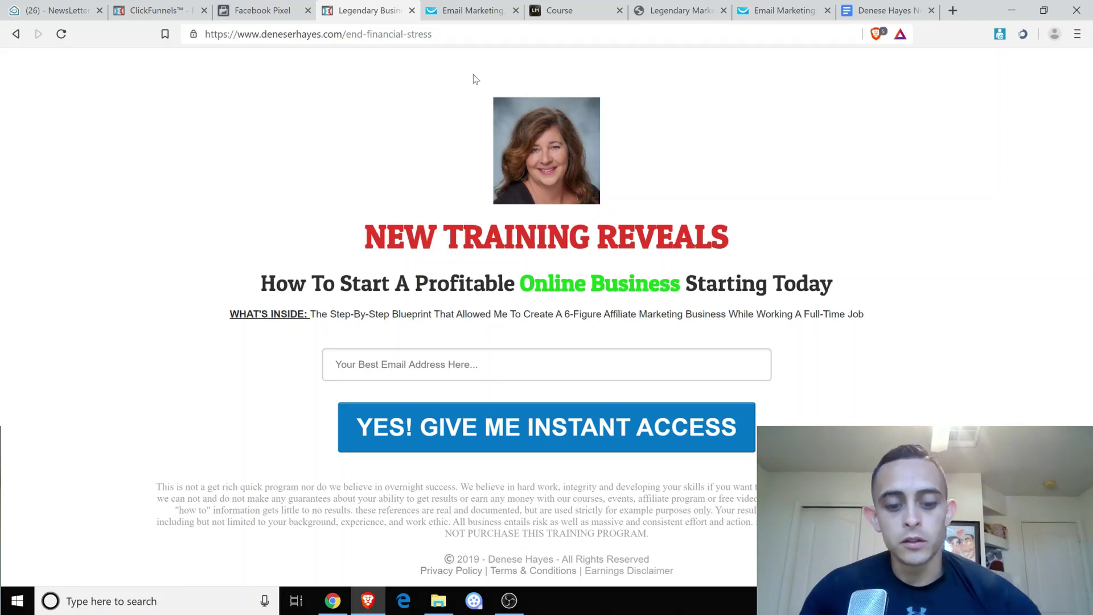
Search the web in a new tab for "facebook pixel helper extension".
key("ctrl+t")
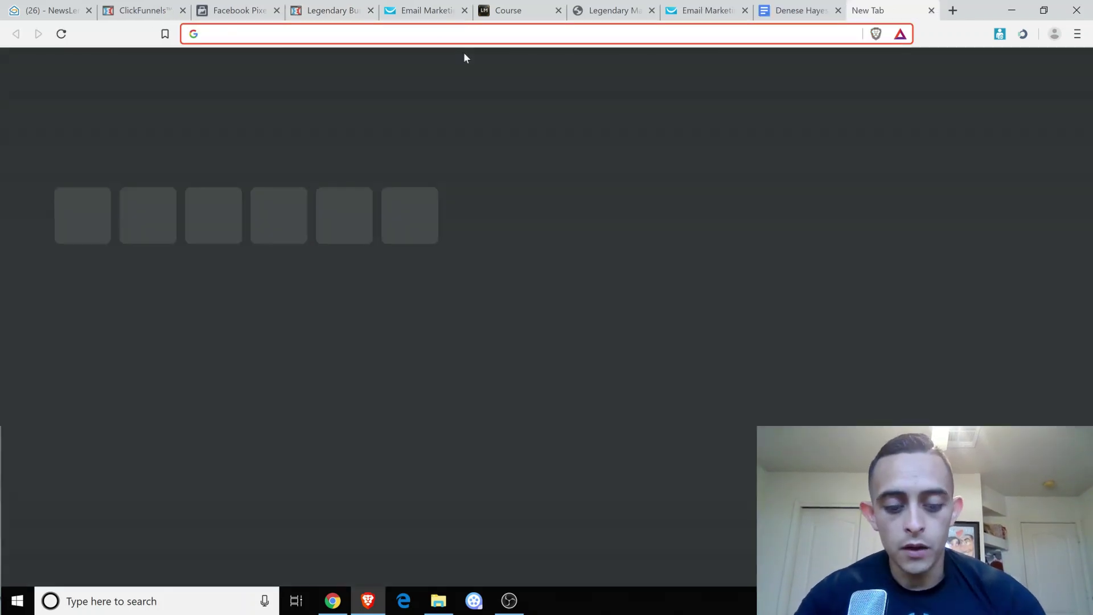
type("facebook pi")
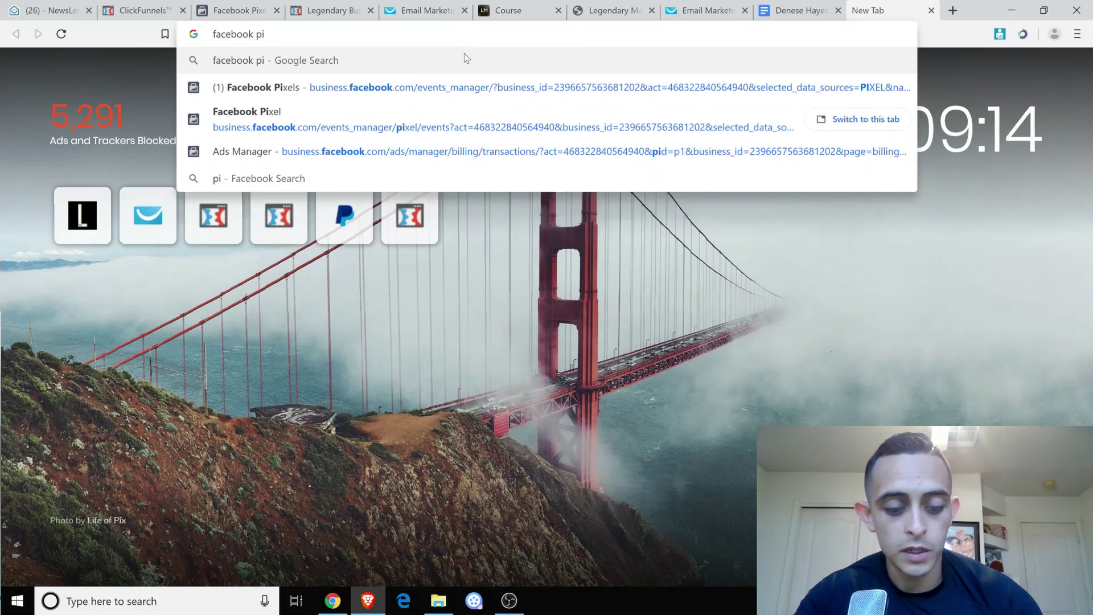
type("xel helper")
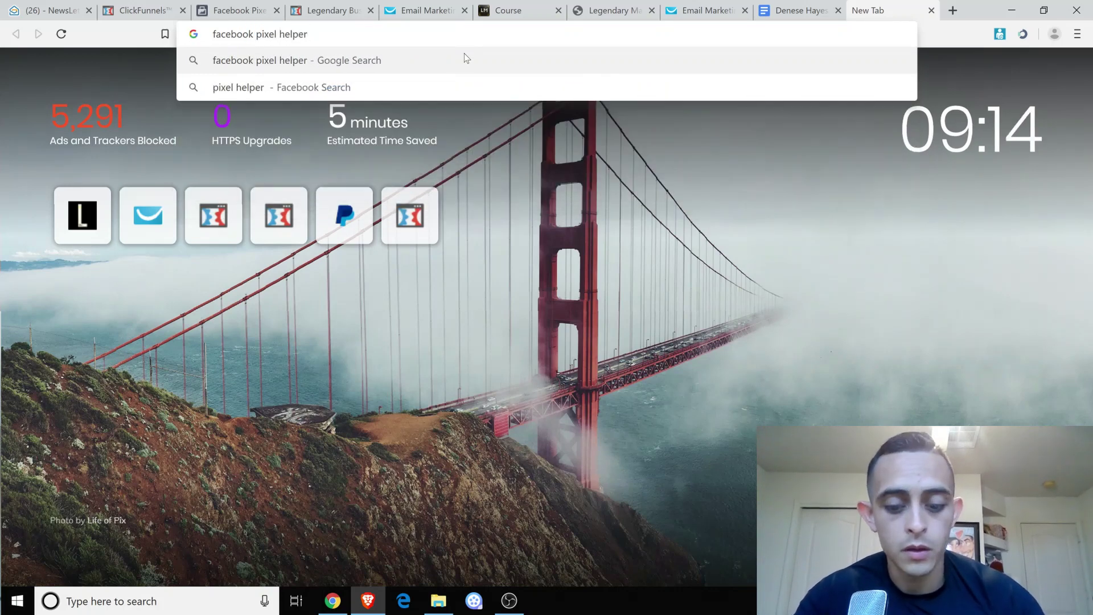
type(" extenio")
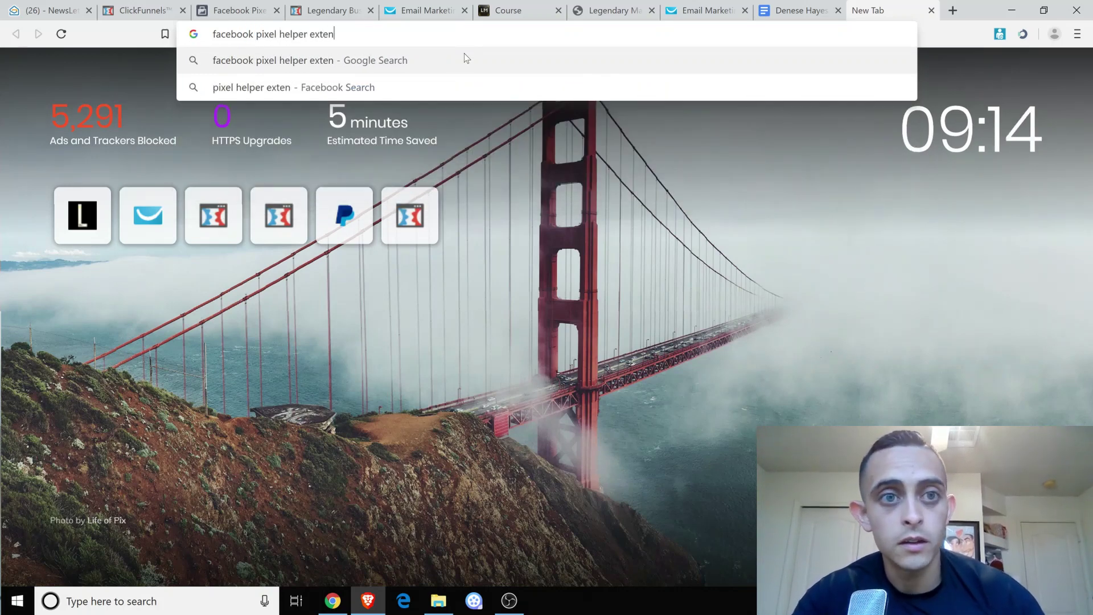
key("BackSpace")
key("BackSpace")
type("sion")
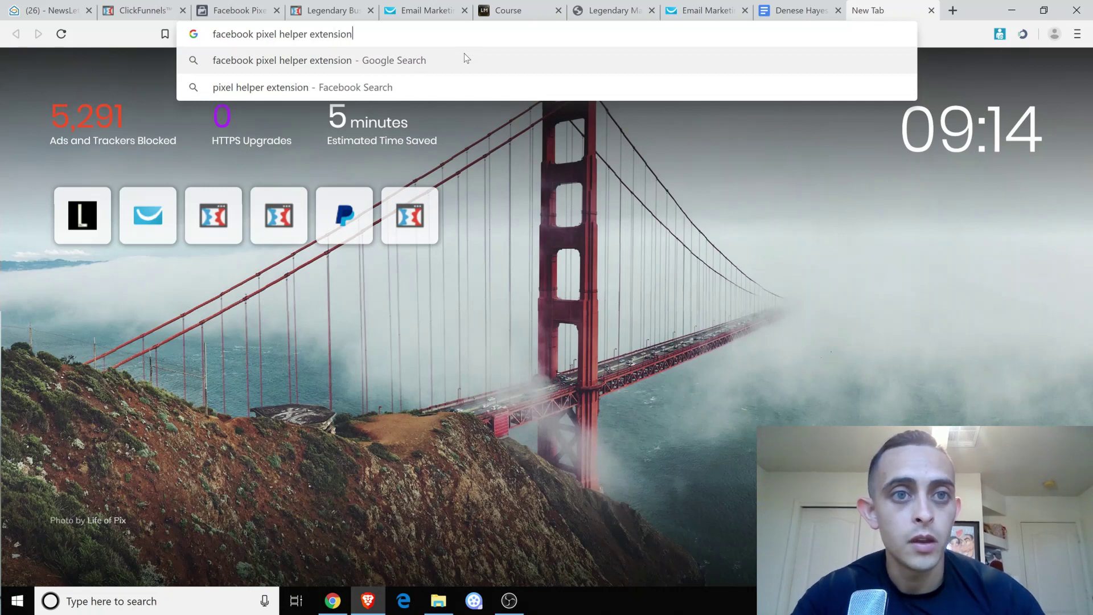
key("Return")
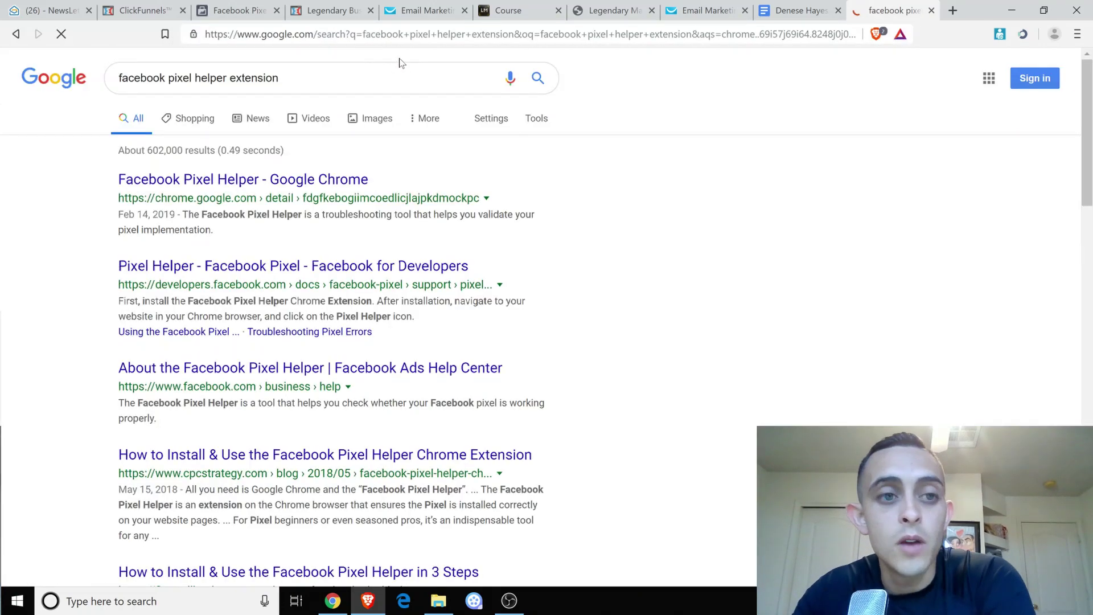
Install the Facebook Pixel Helper extension from its Chrome Web Store page.
left_click(285, 181)
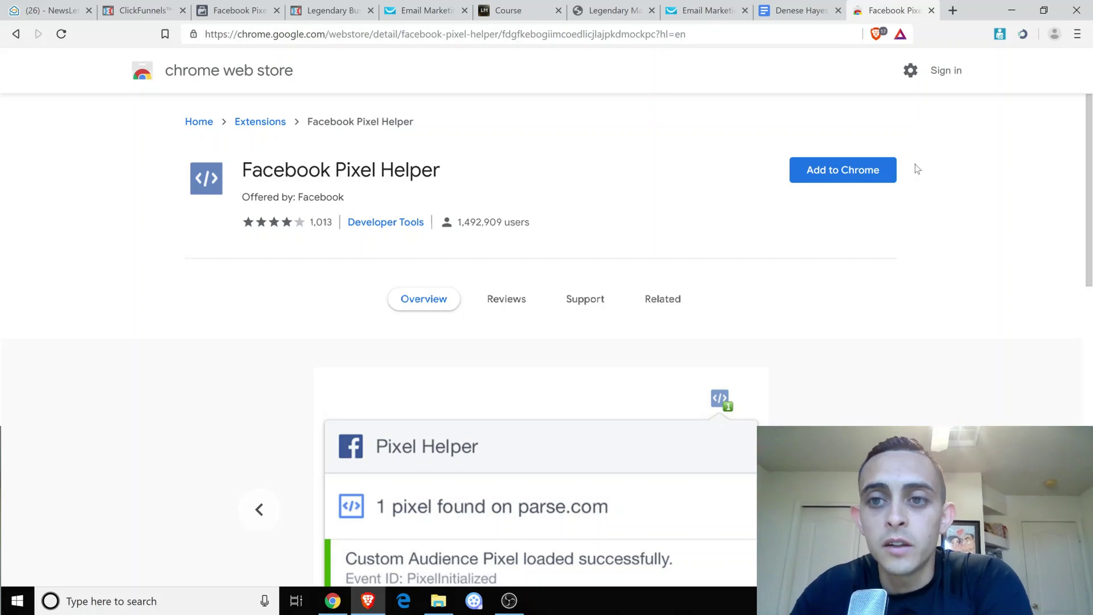
left_click(796, 165)
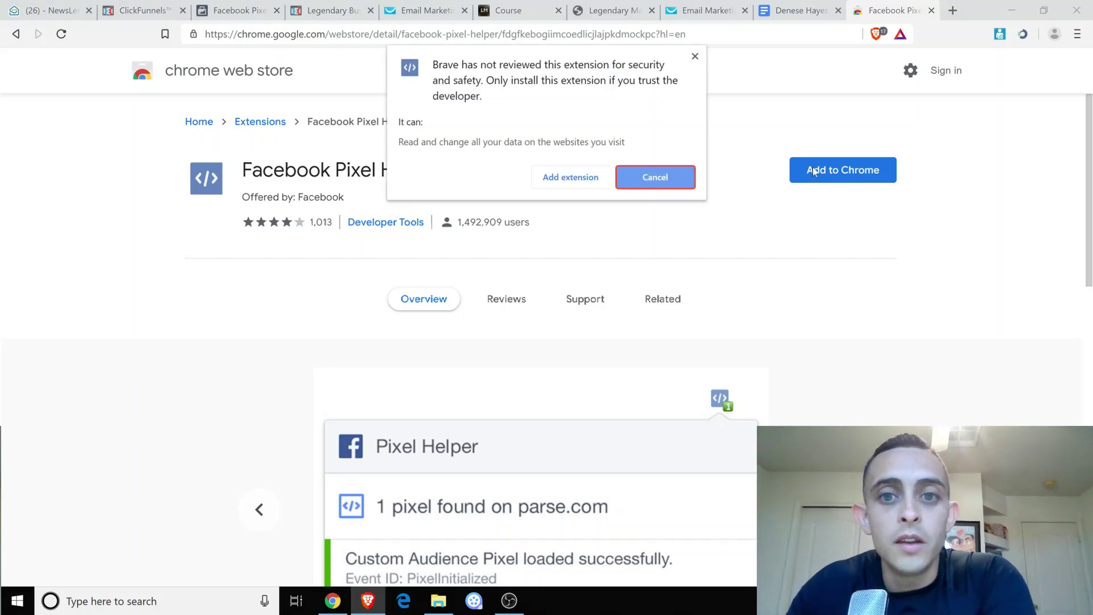
left_click(577, 177)
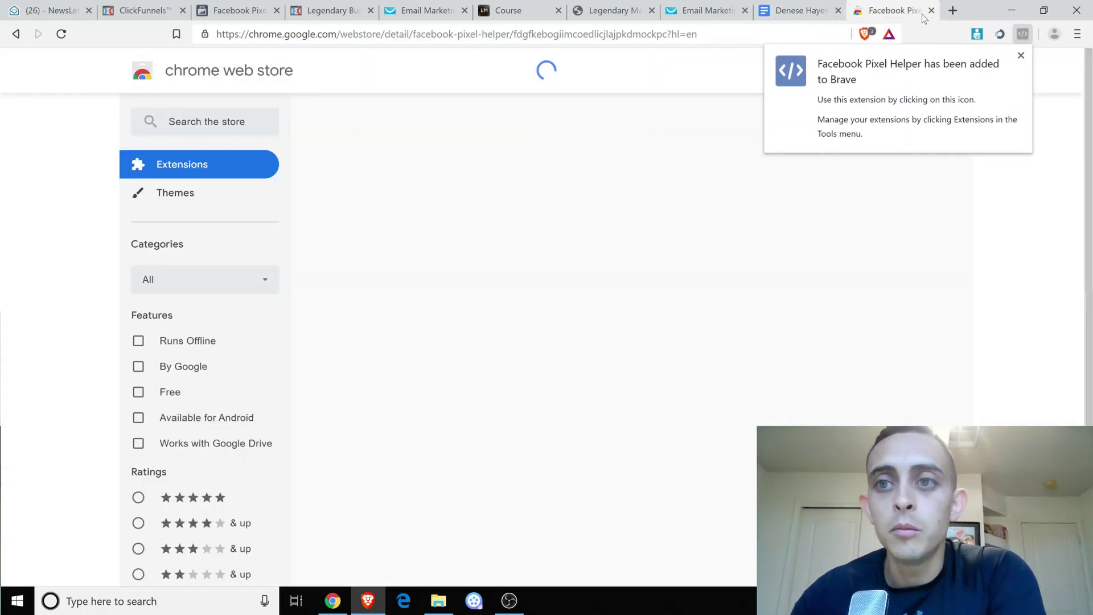
Check the opt-in page for installed pixels with Facebook Pixel Helper.
left_click(336, 11)
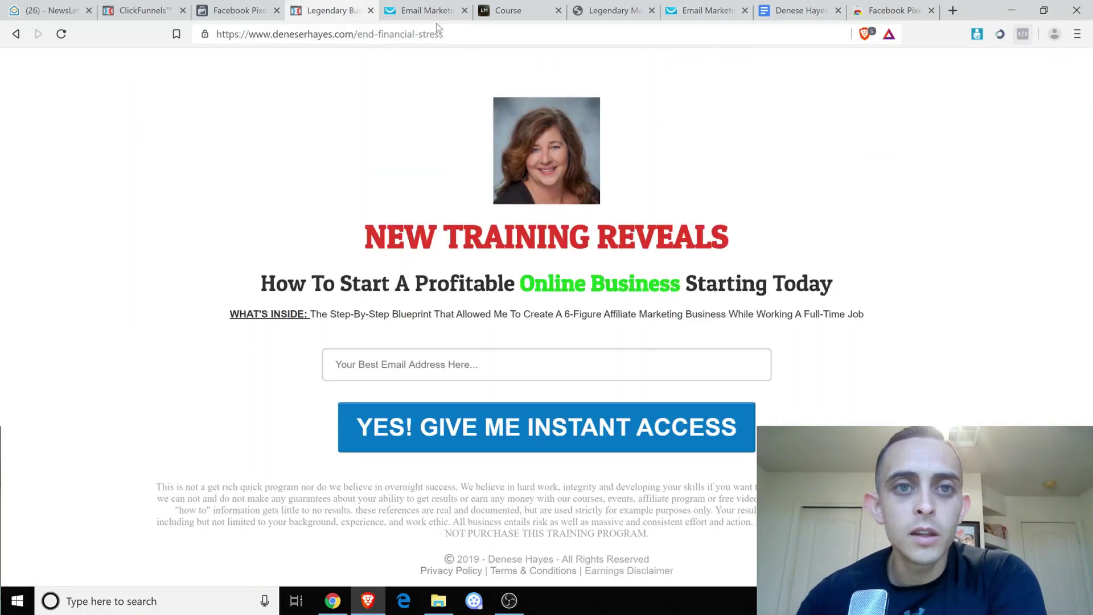
left_click(1022, 35)
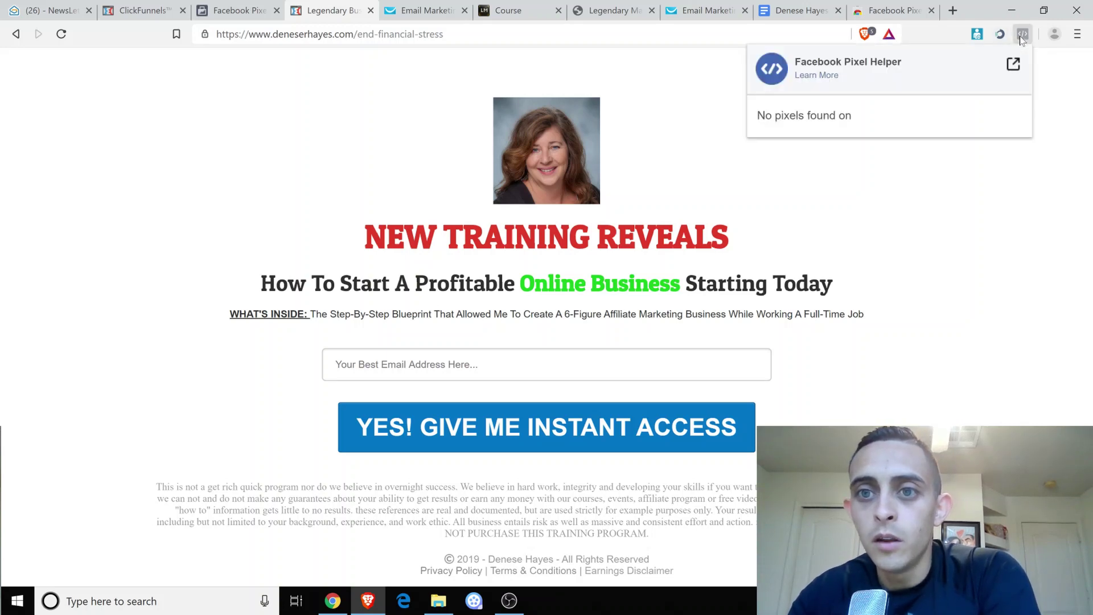
left_click(1020, 37)
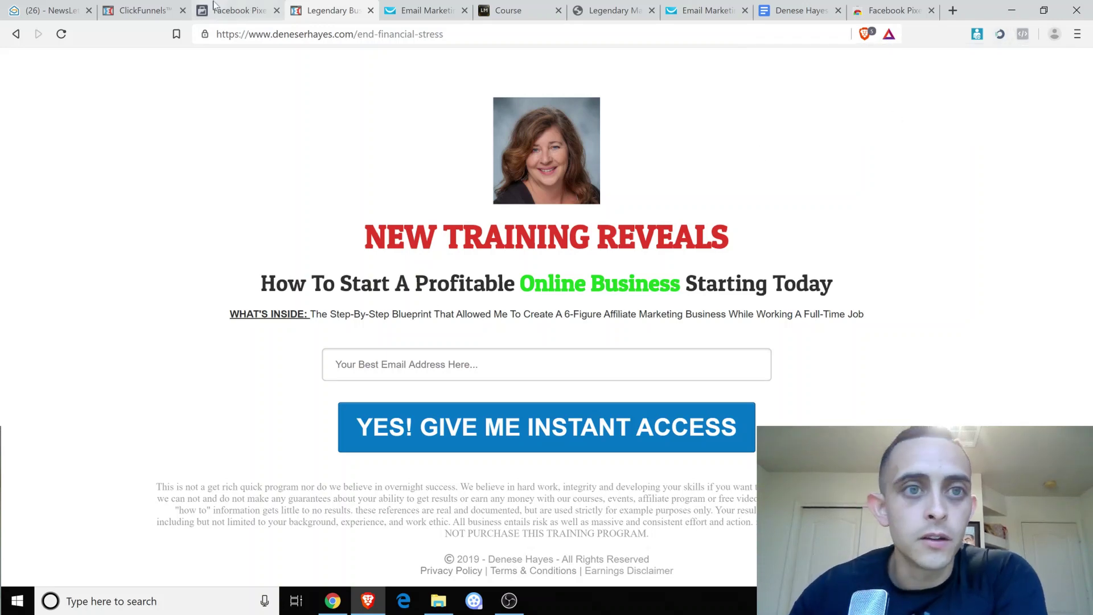
Return to the funnel's settings in ClickFunnels and enlarge the head and body tracking code fields to review their pixel code.
left_click(153, 12)
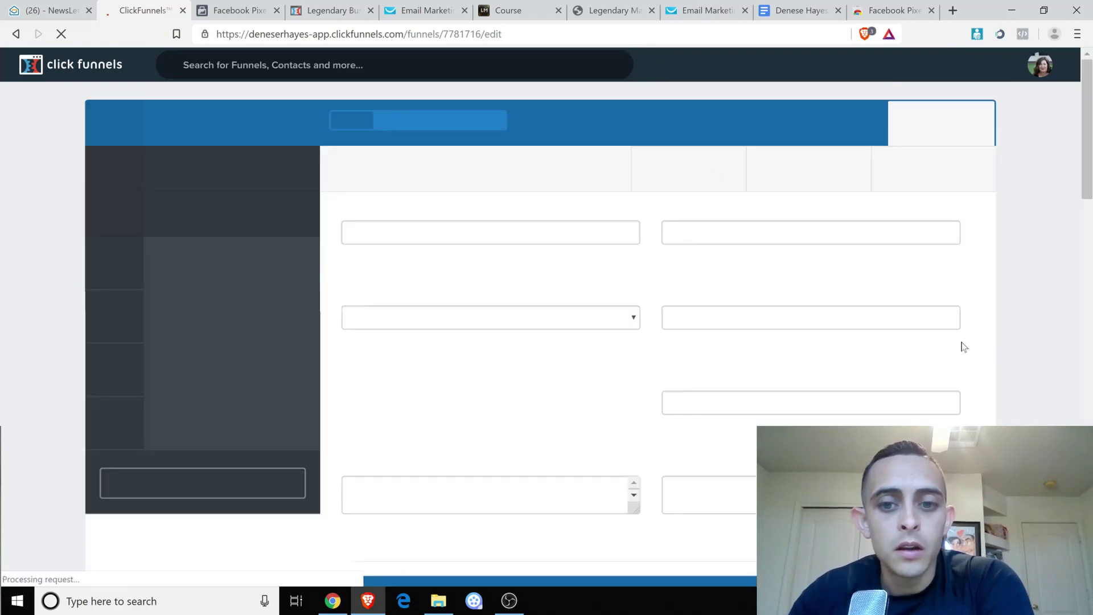
scroll(917, 337, "down", 4)
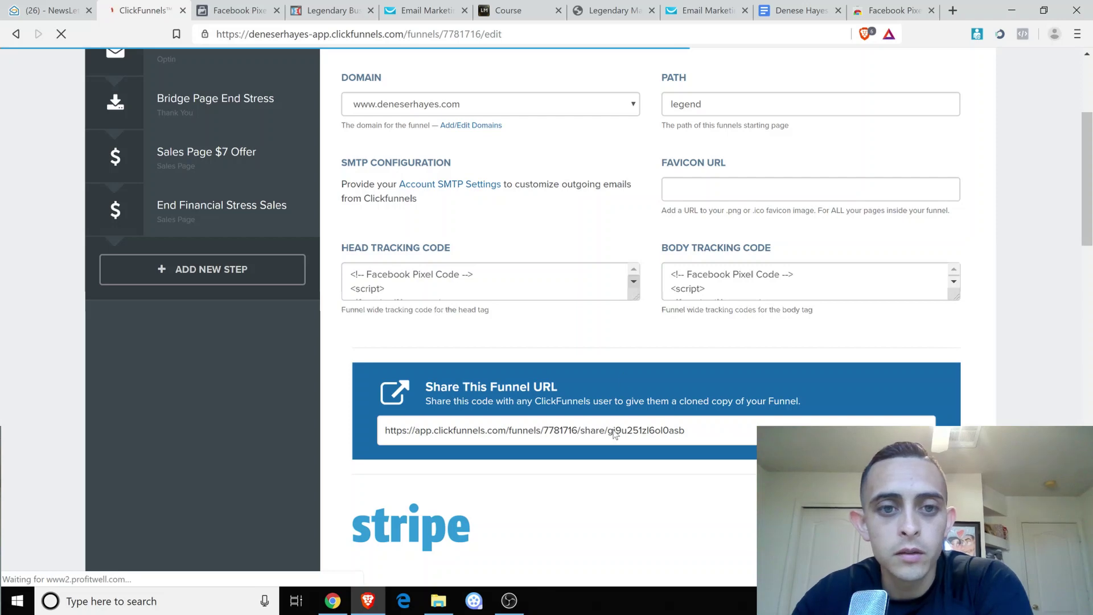
left_click(634, 302)
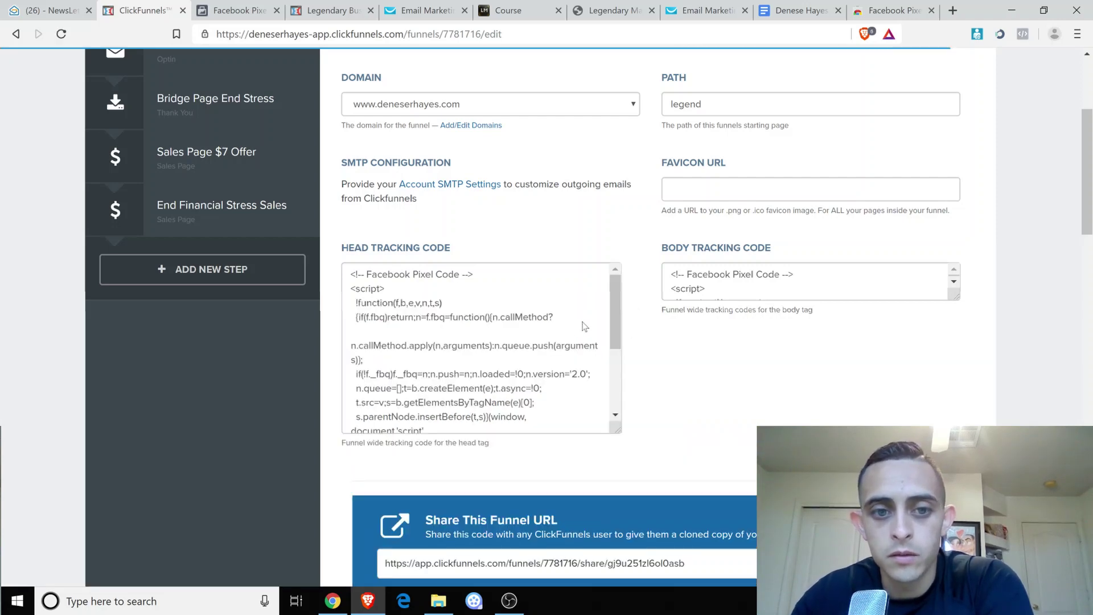
scroll(481, 348, "down", 3)
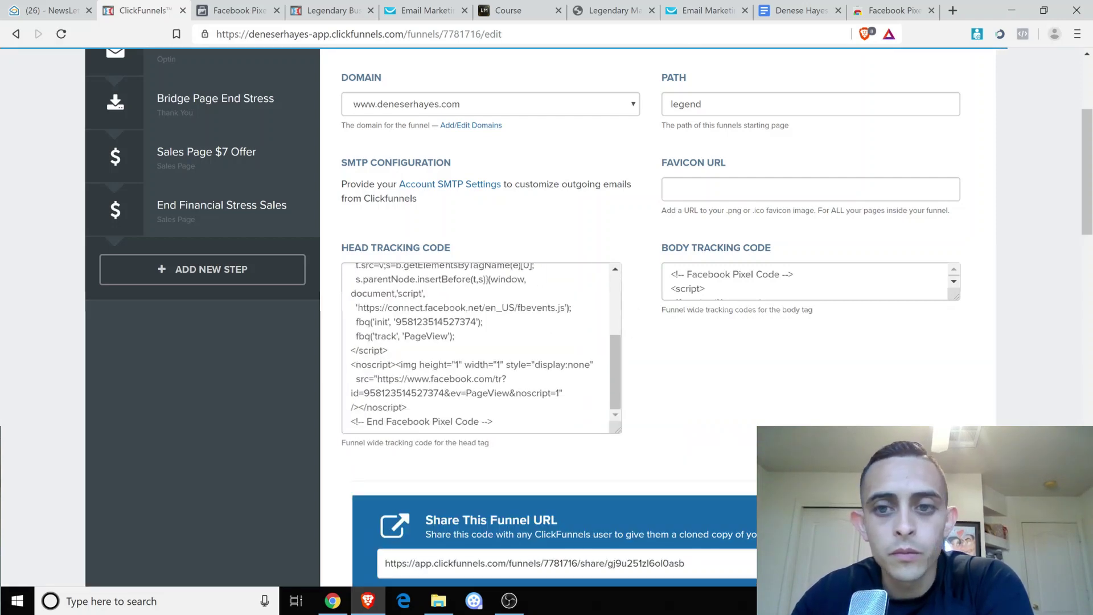
left_click_drag(957, 296, 965, 431)
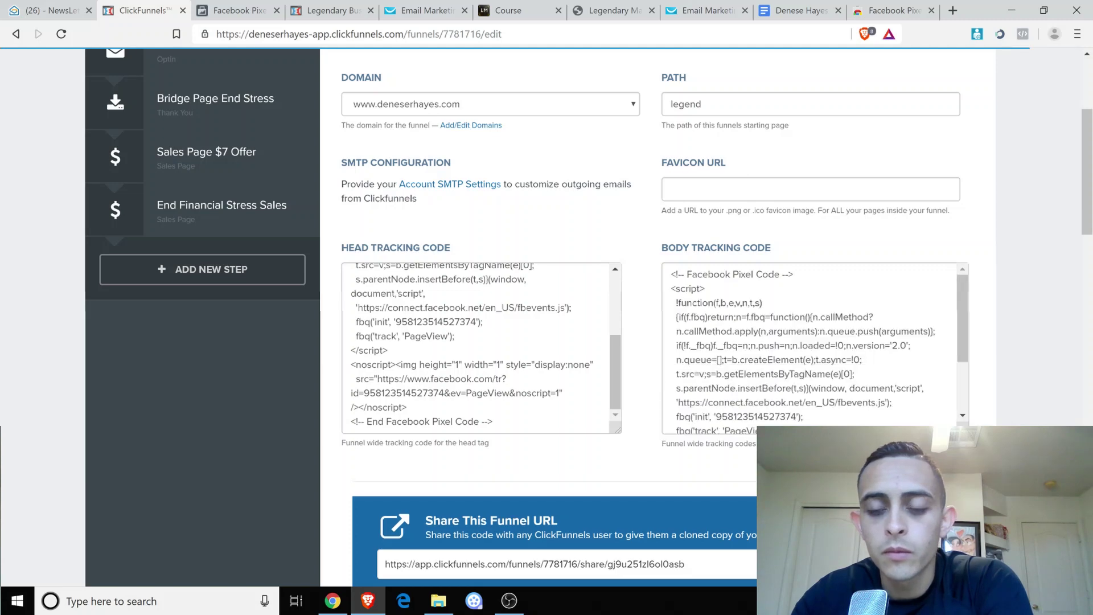
Switch to Facebook Events Manager and open the Affiliate Marketing Pixel's details from the Pixels page to check its activity.
scroll(962, 428, "down", 3)
scroll(655, 341, "down", 6)
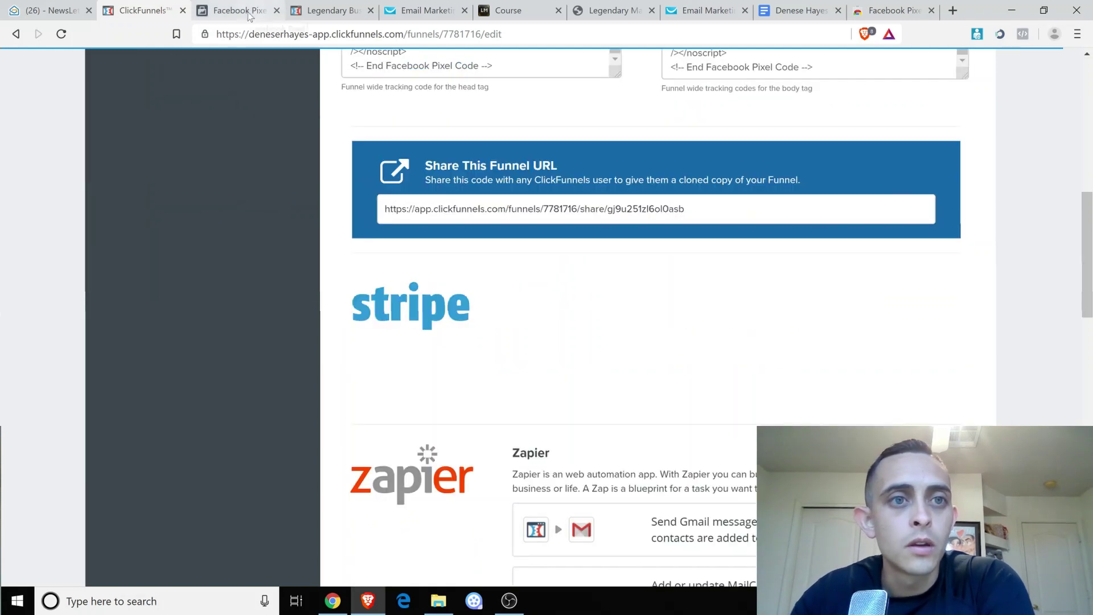
left_click(257, 13)
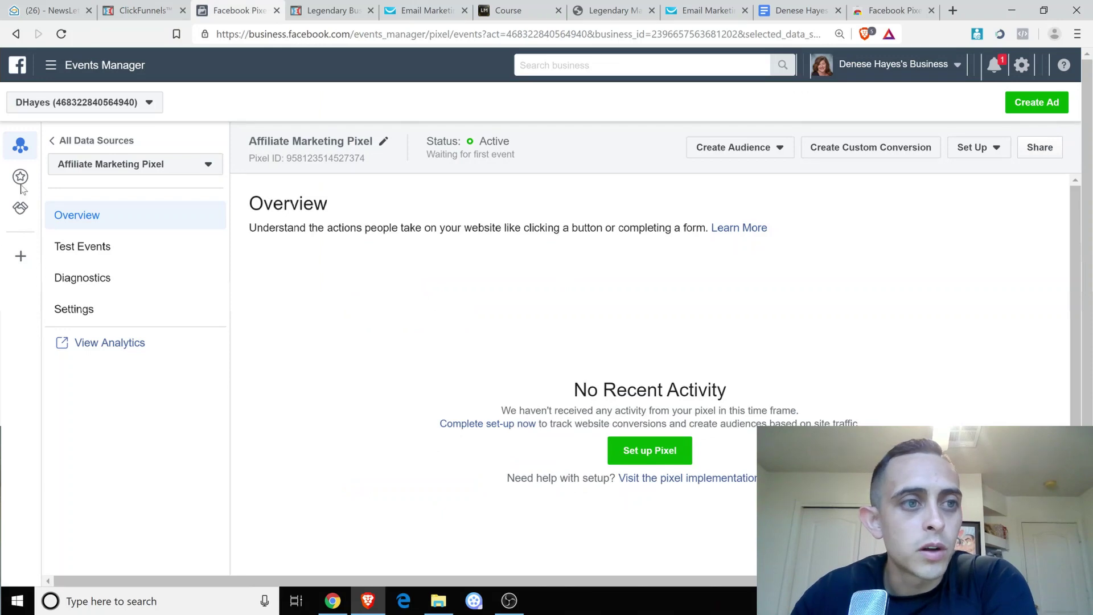
left_click(74, 73)
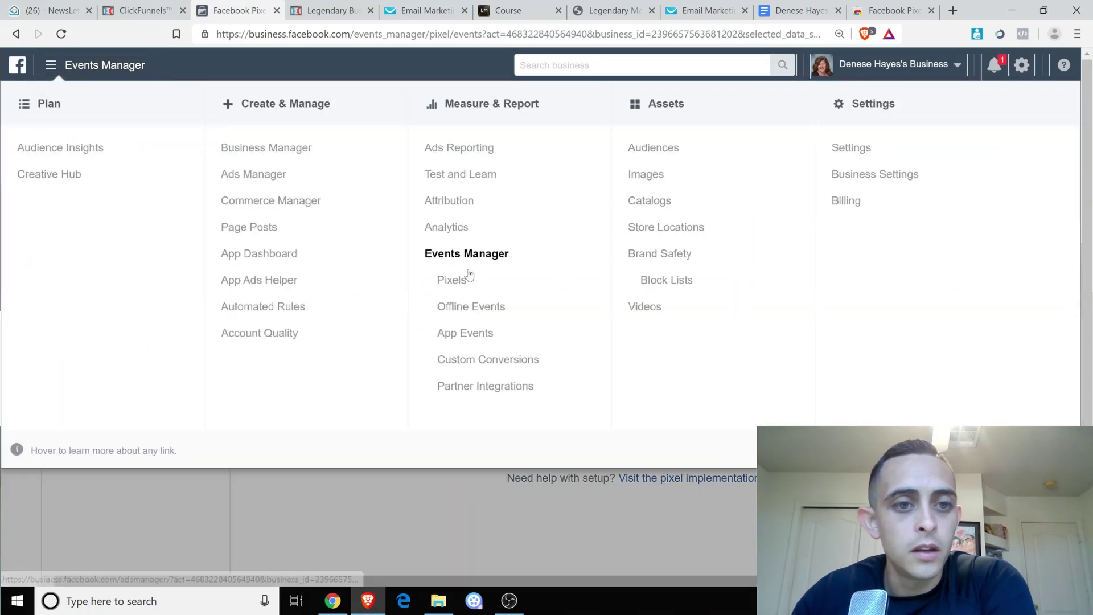
left_click(455, 283)
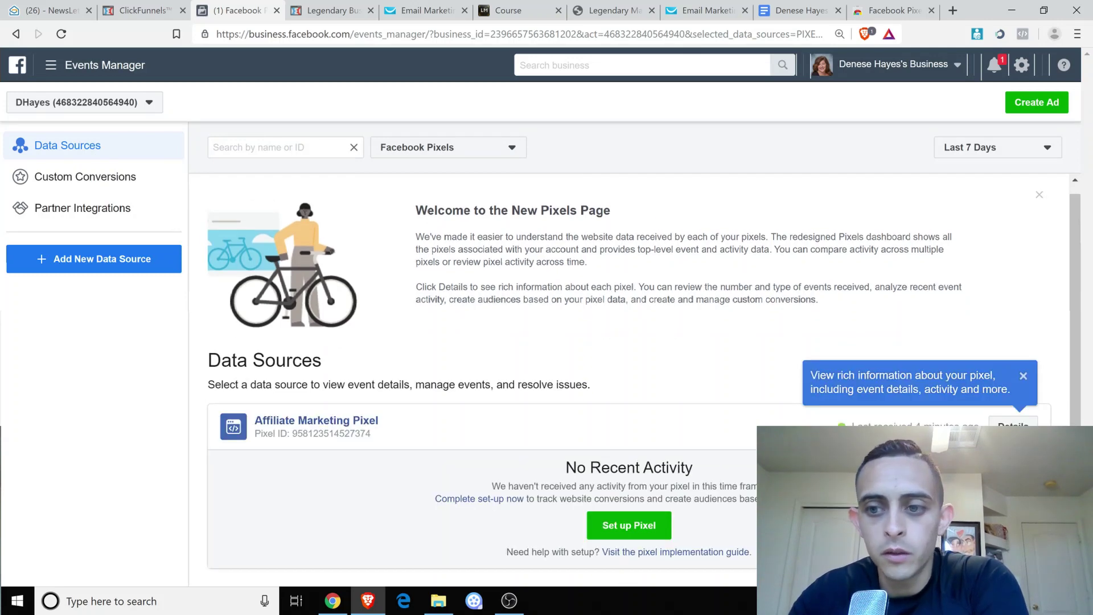
left_click_drag(852, 428, 979, 429)
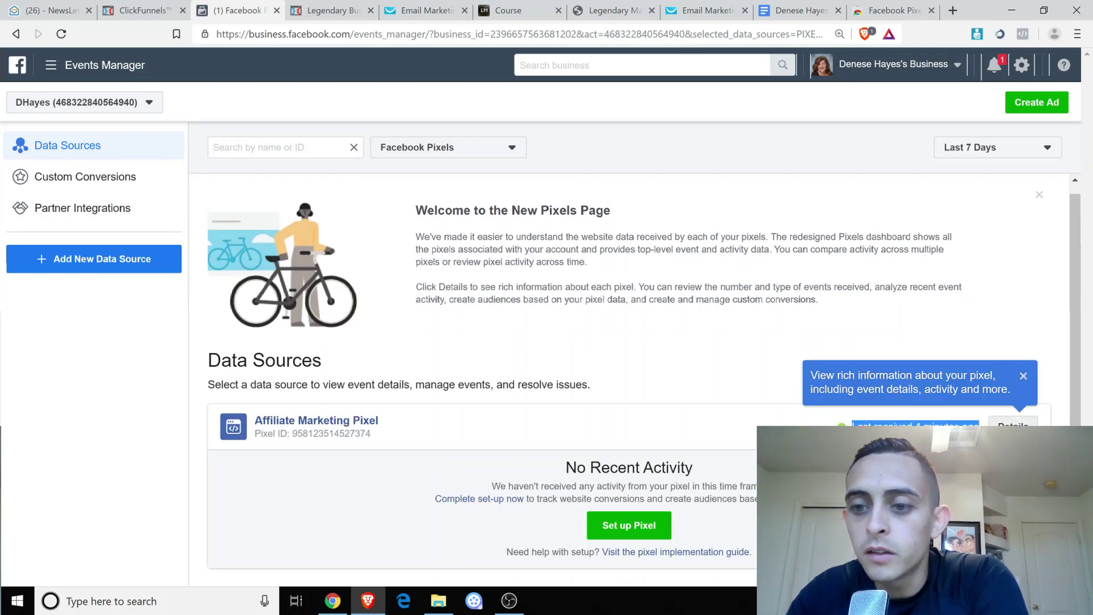
left_click(1023, 377)
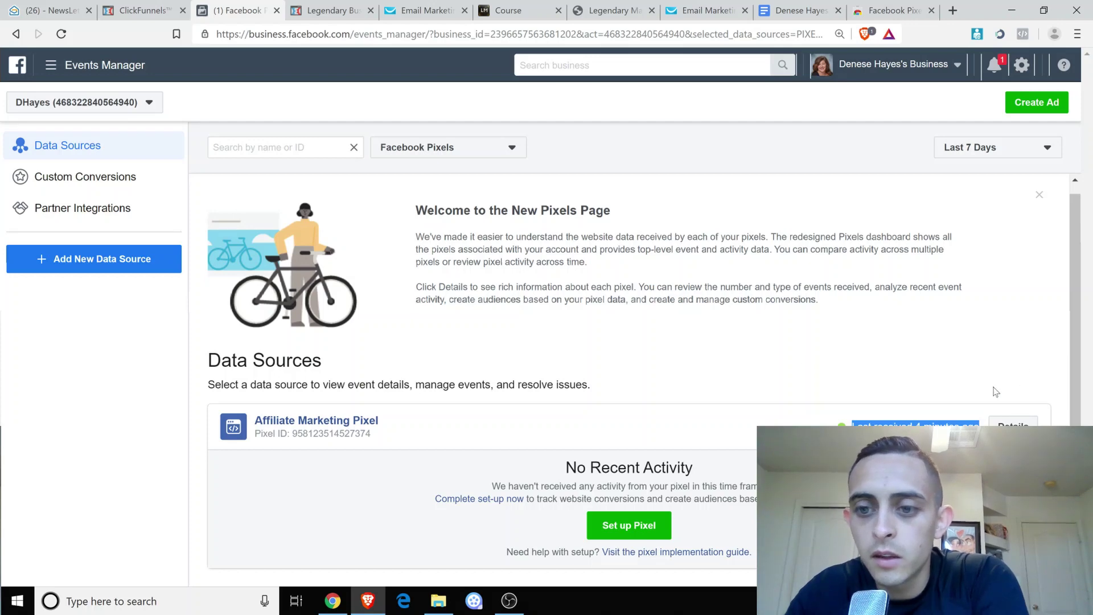
left_click(912, 422)
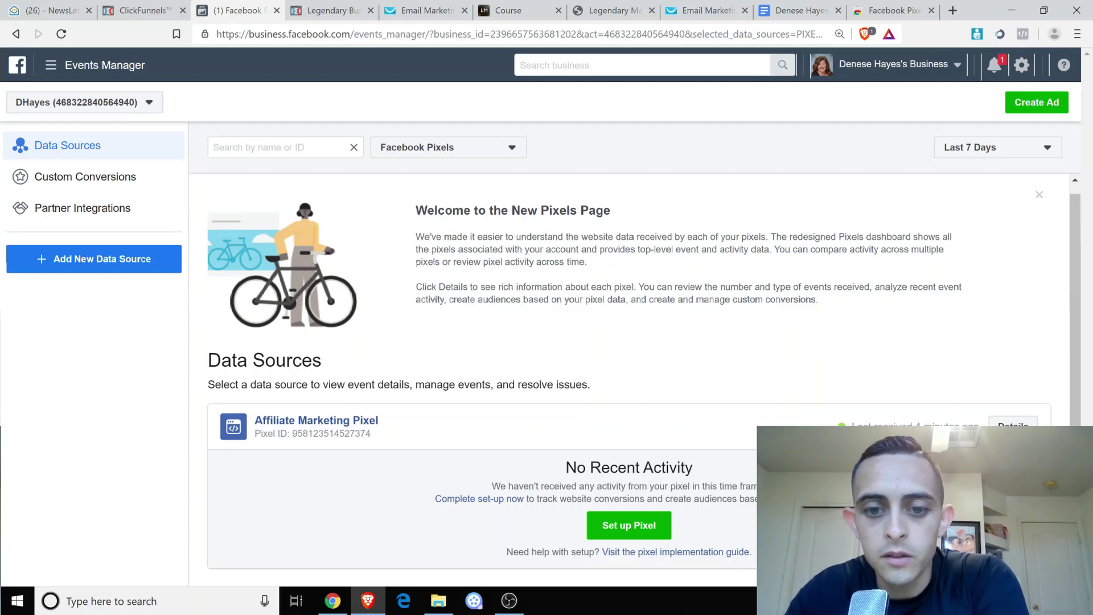
left_click(1013, 422)
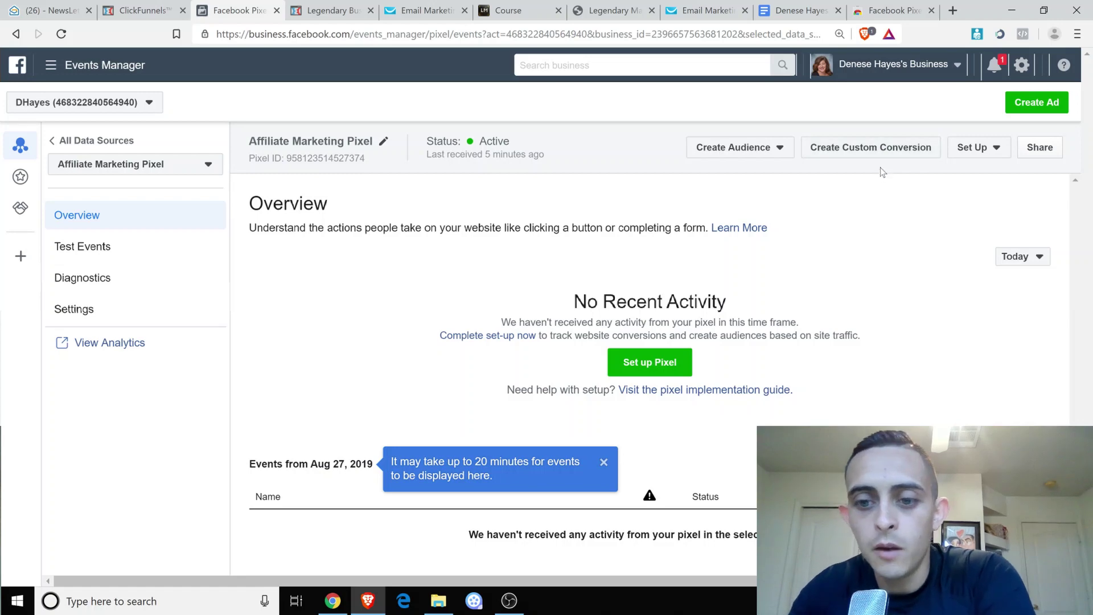
Reload the end-financial-stress opt-in page and check it for installed pixels with Facebook Pixel Helper.
key("ctrl+Tab")
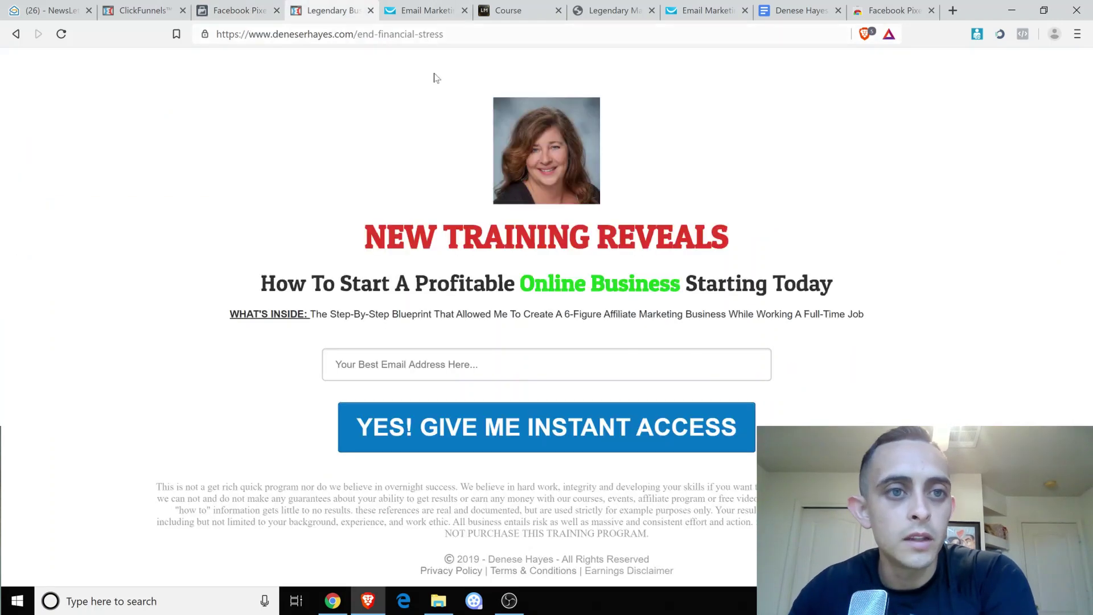
left_click(1022, 35)
left_click(1023, 35)
left_click(317, 26)
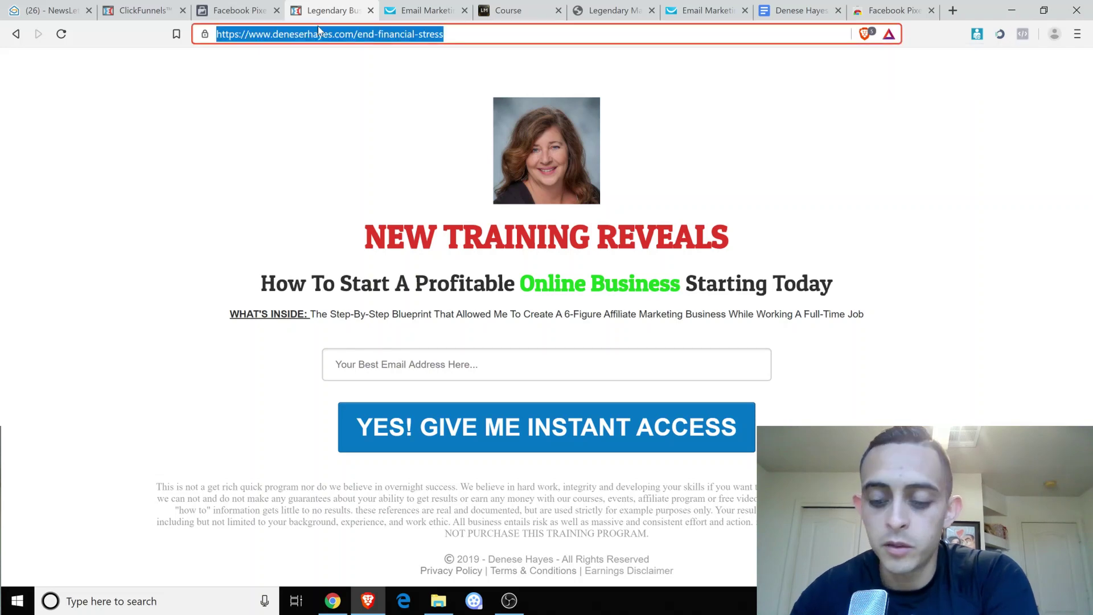
key("Return")
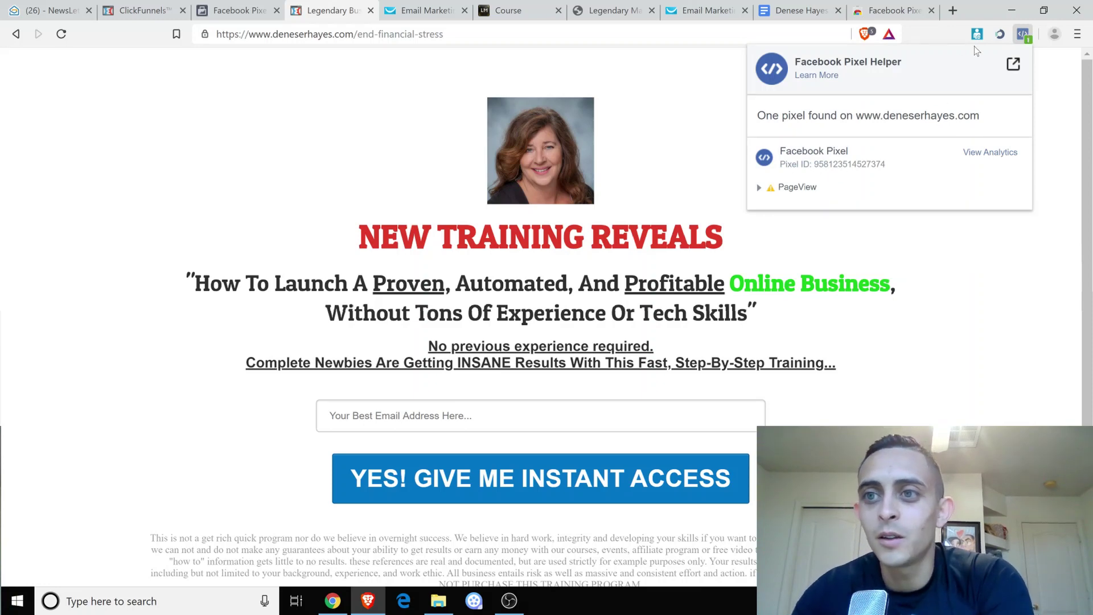
left_click(1022, 38)
Return to Events Manager and try to connect Facebook's Event Setup Tool to the opt-in page's /endstress URL.
left_click(253, 17)
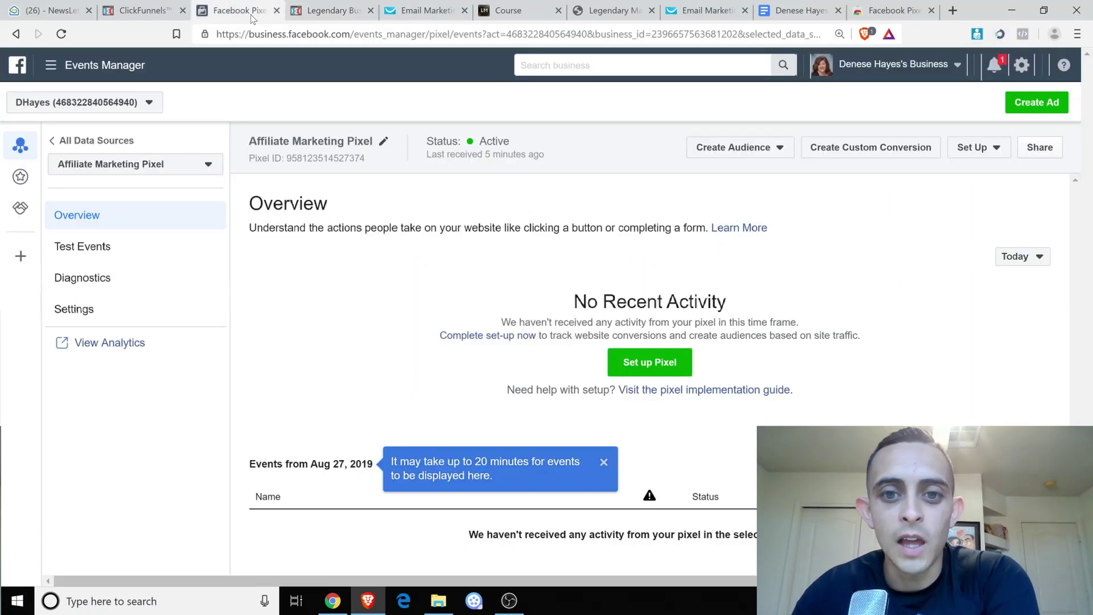
left_click(604, 462)
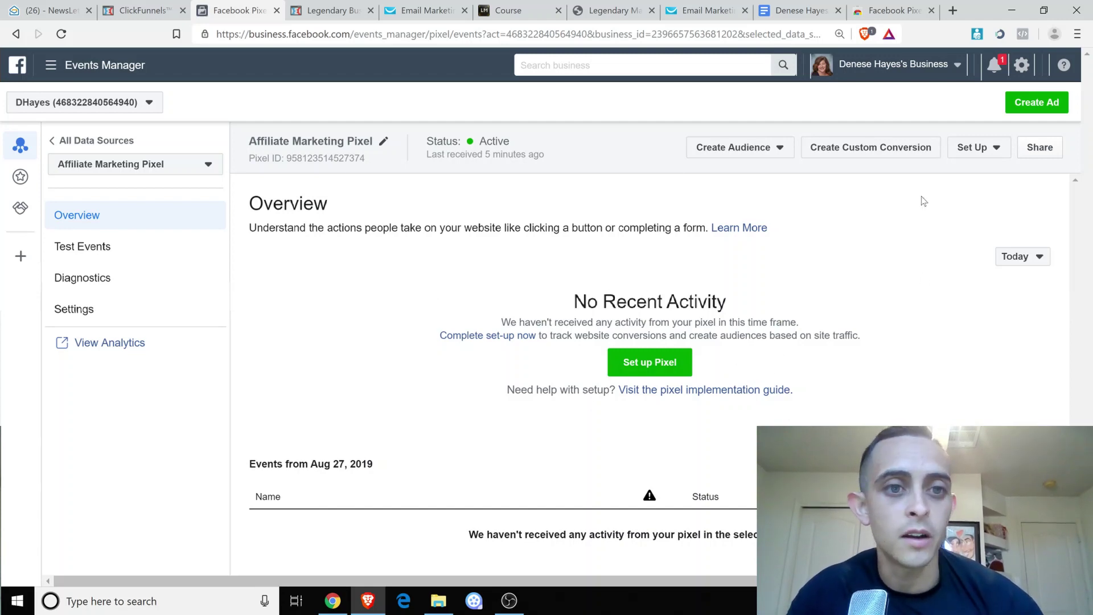
left_click(873, 153)
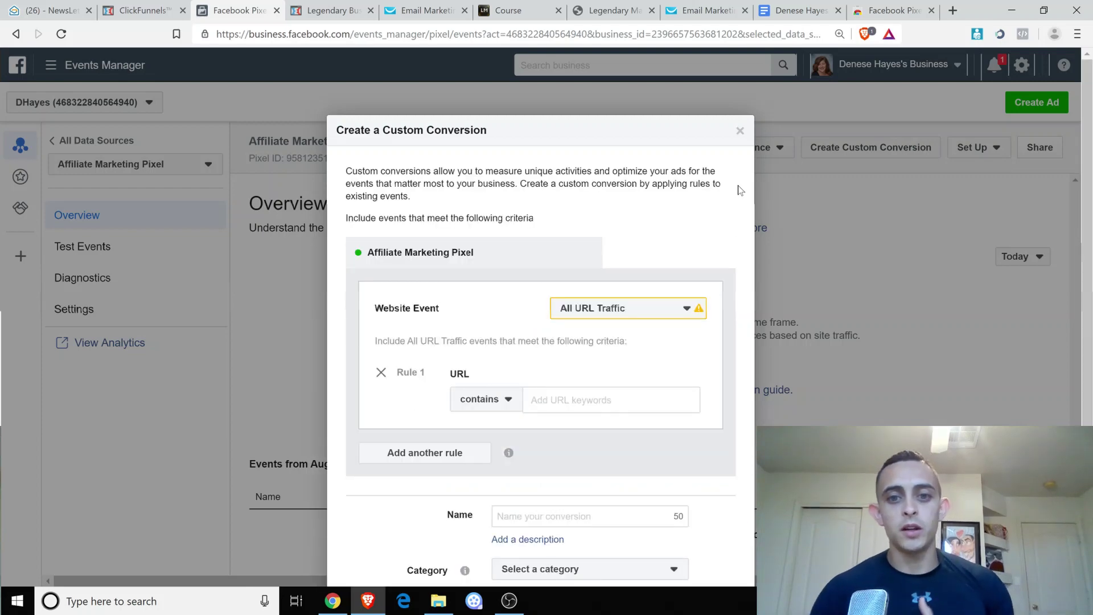
left_click(740, 132)
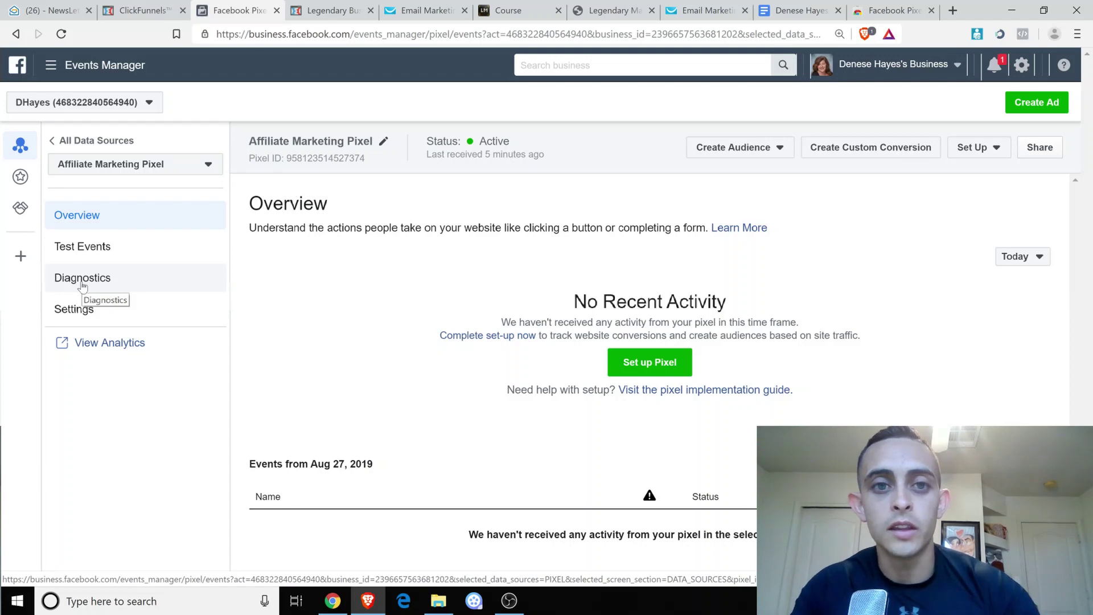
left_click(971, 149)
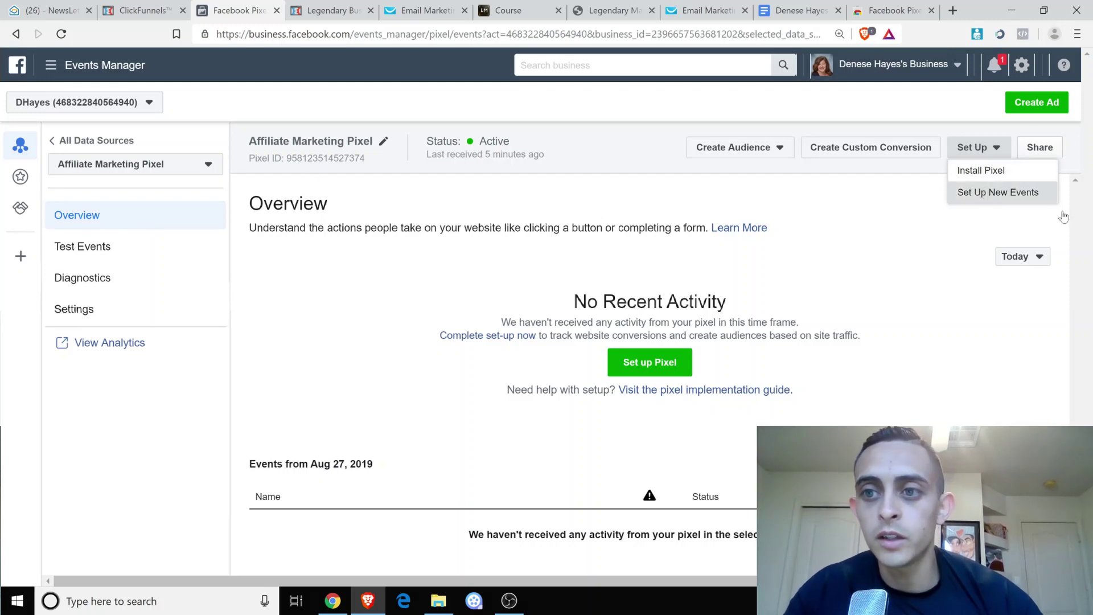
left_click(1002, 193)
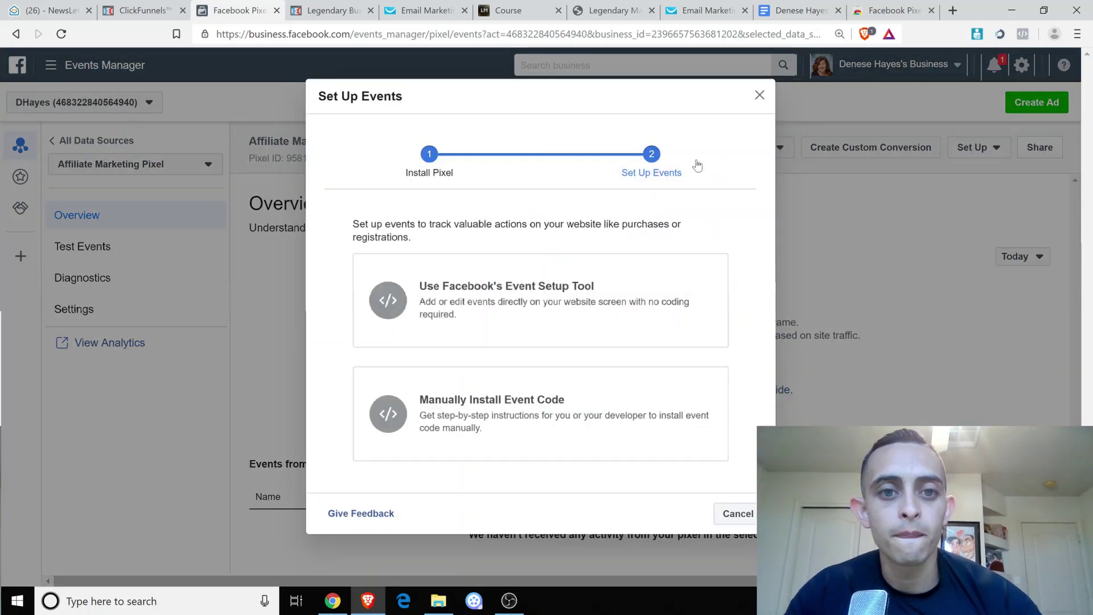
left_click(571, 307)
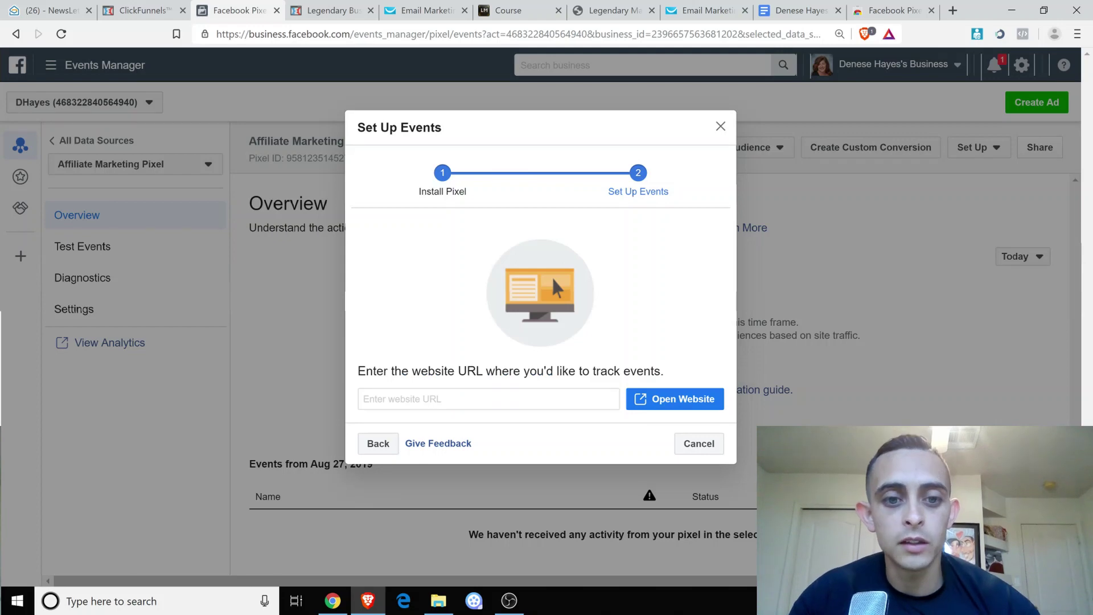
left_click(534, 398)
type("https://www.deneserhayes.com/endstress")
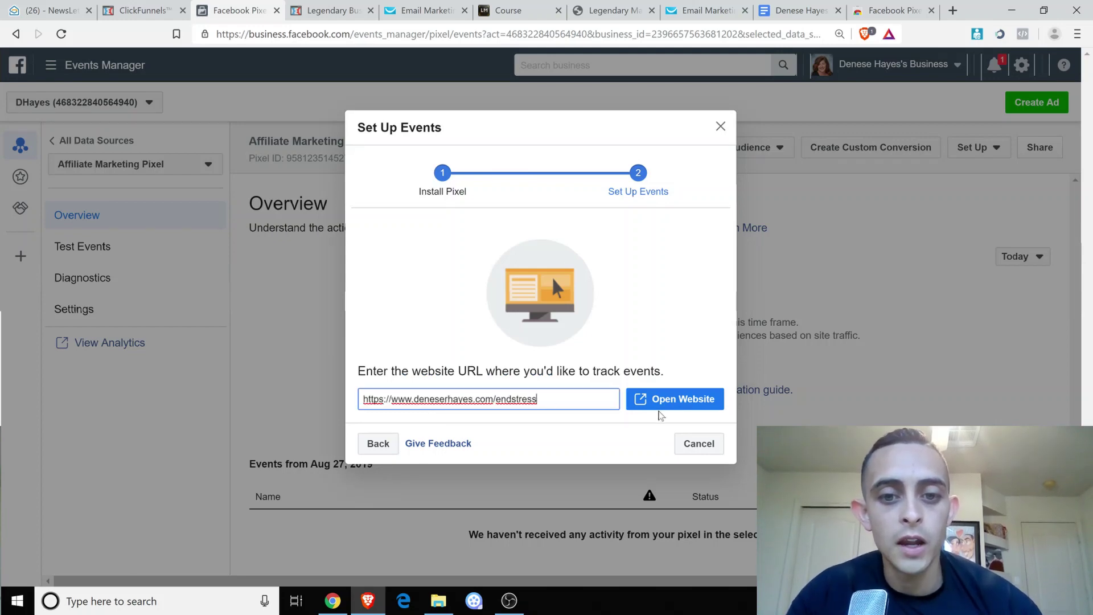
left_click(668, 401)
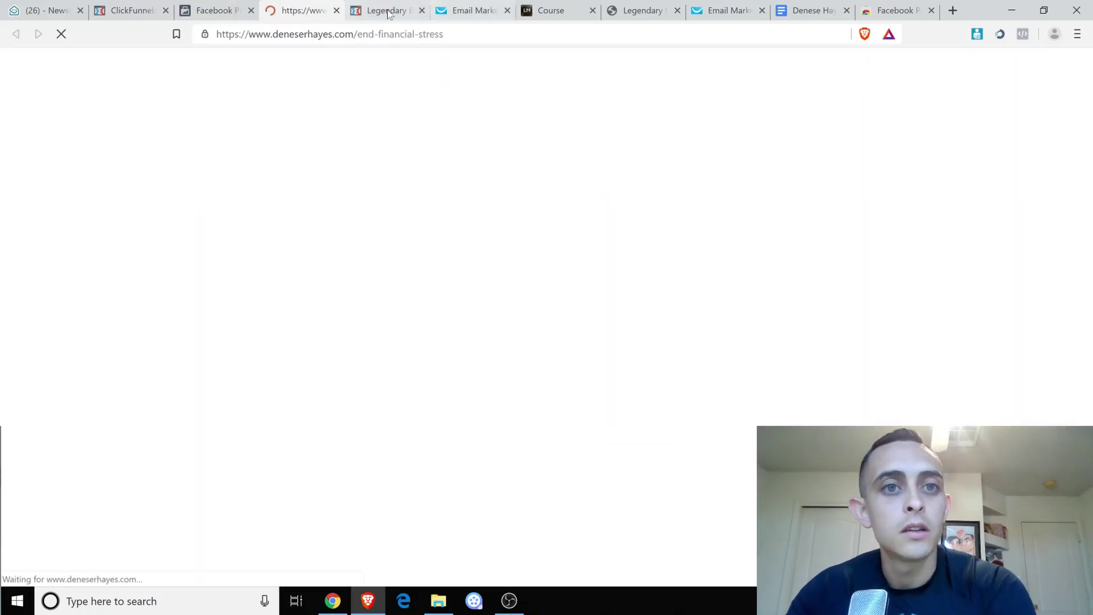
Close the old opt-in tab and check the newly opened opt-in page's pixel with Facebook Pixel Helper.
left_click(422, 11)
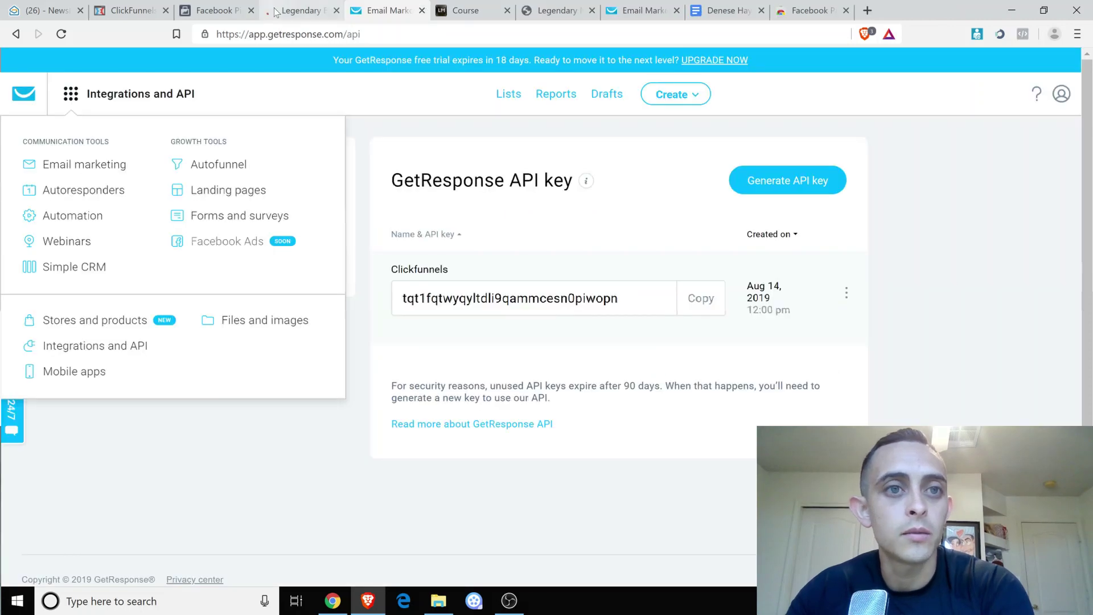
left_click(291, 15)
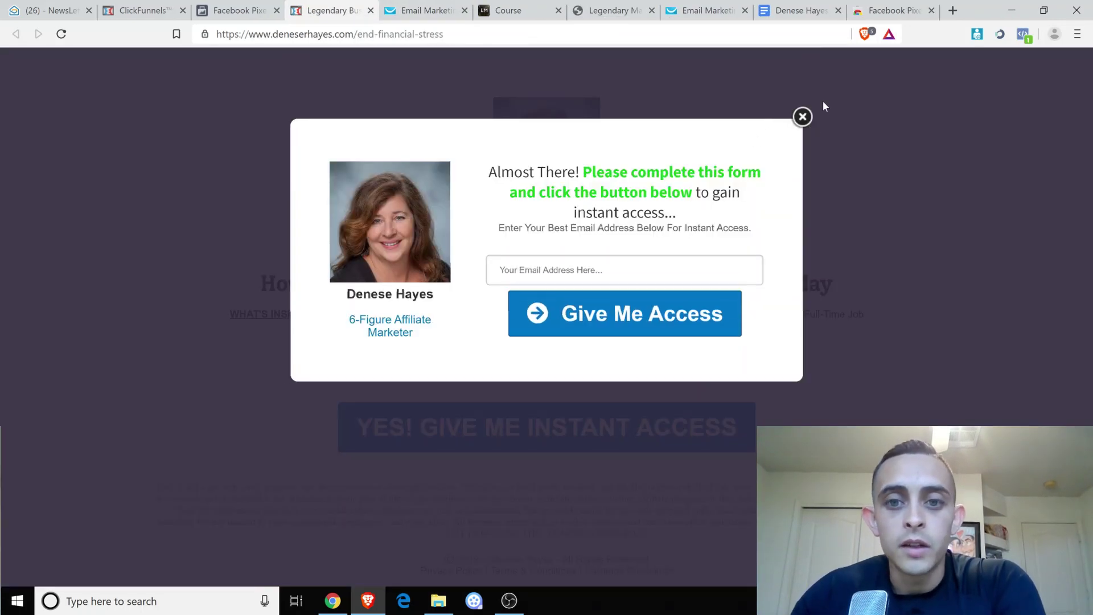
left_click(822, 103)
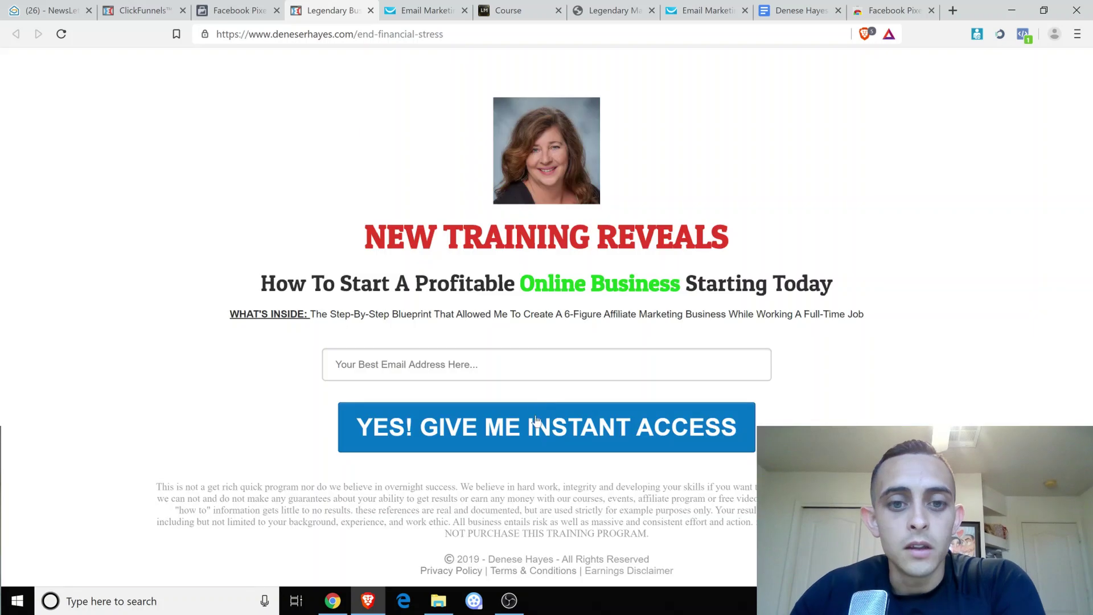
left_click(1028, 36)
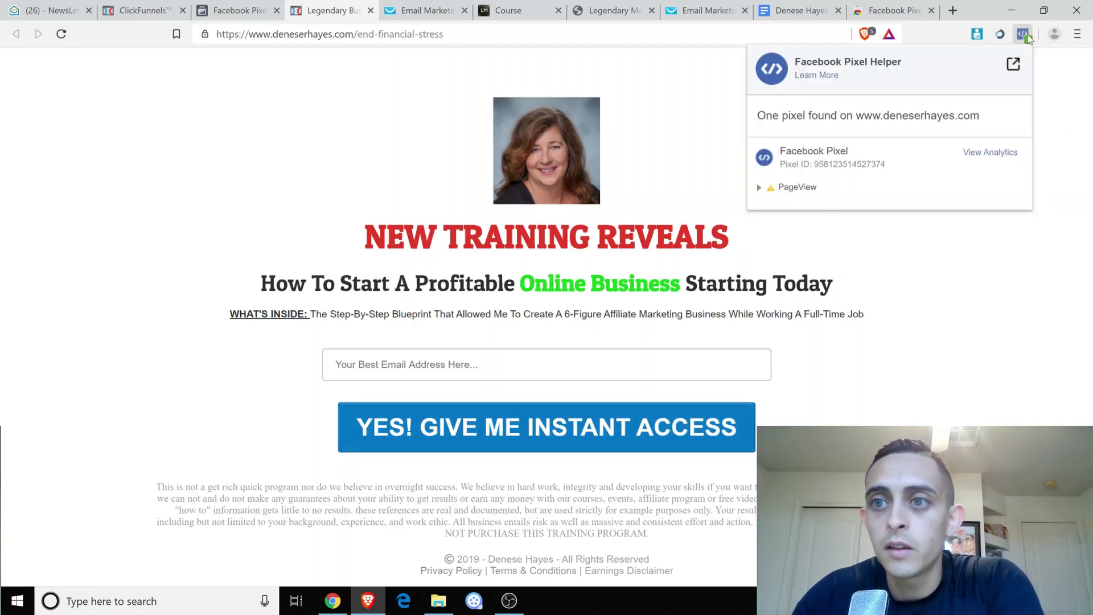
left_click(962, 261)
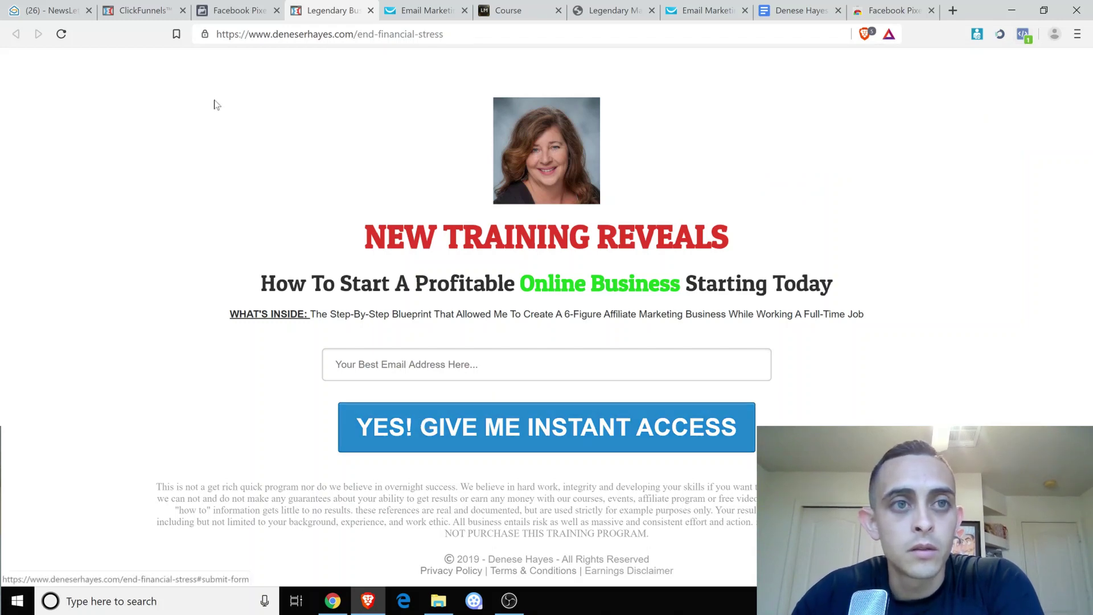
Close the opt-in page's tab and cancel the event setup in Events Manager.
left_click(239, 10)
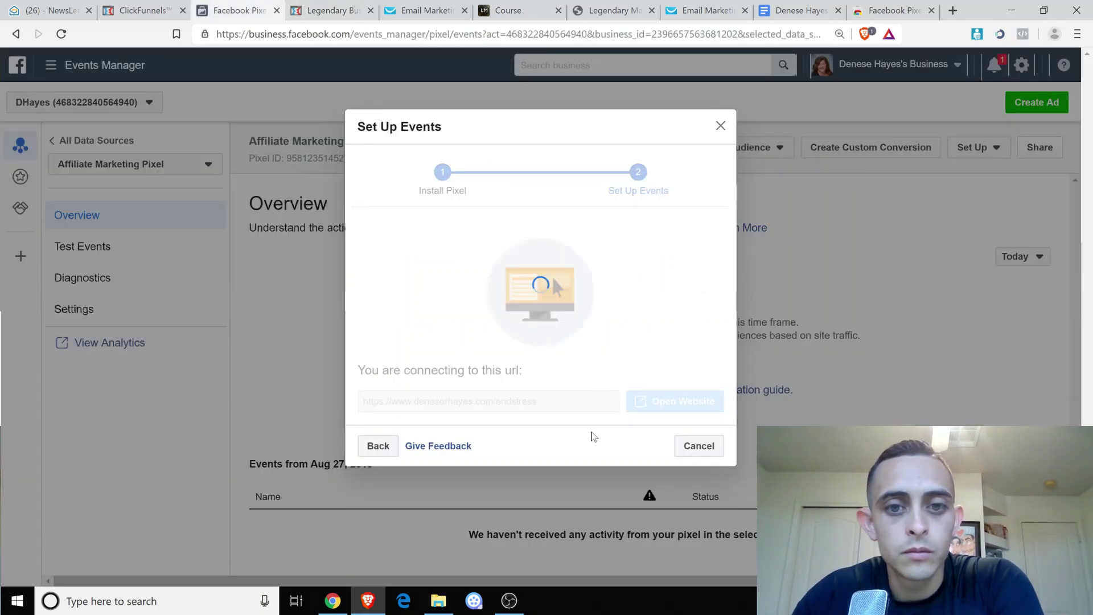
middle_click(330, 12)
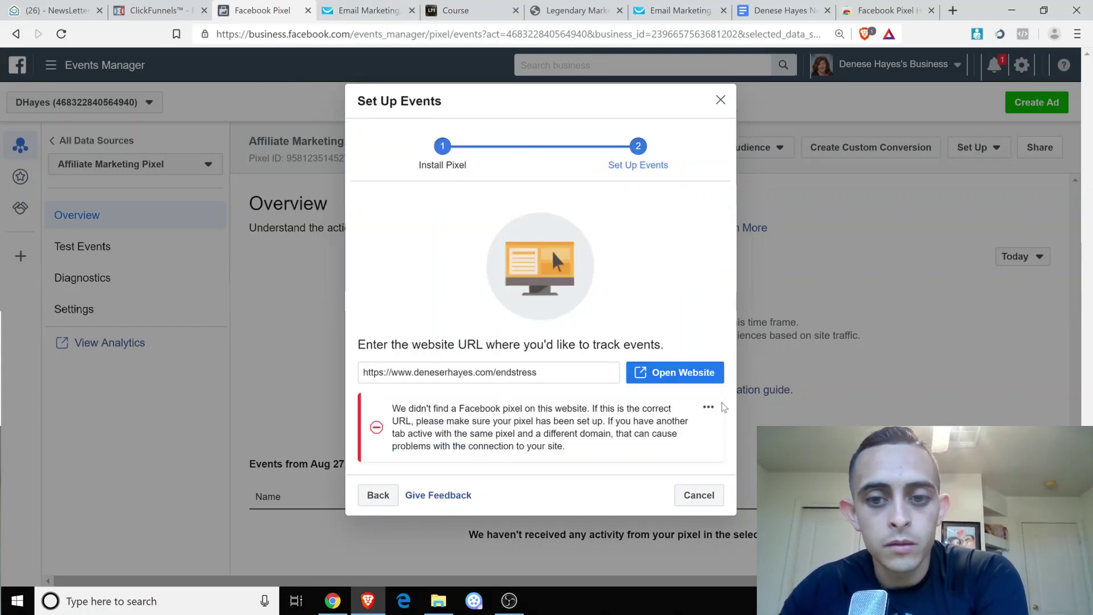
left_click(708, 406)
left_click(709, 406)
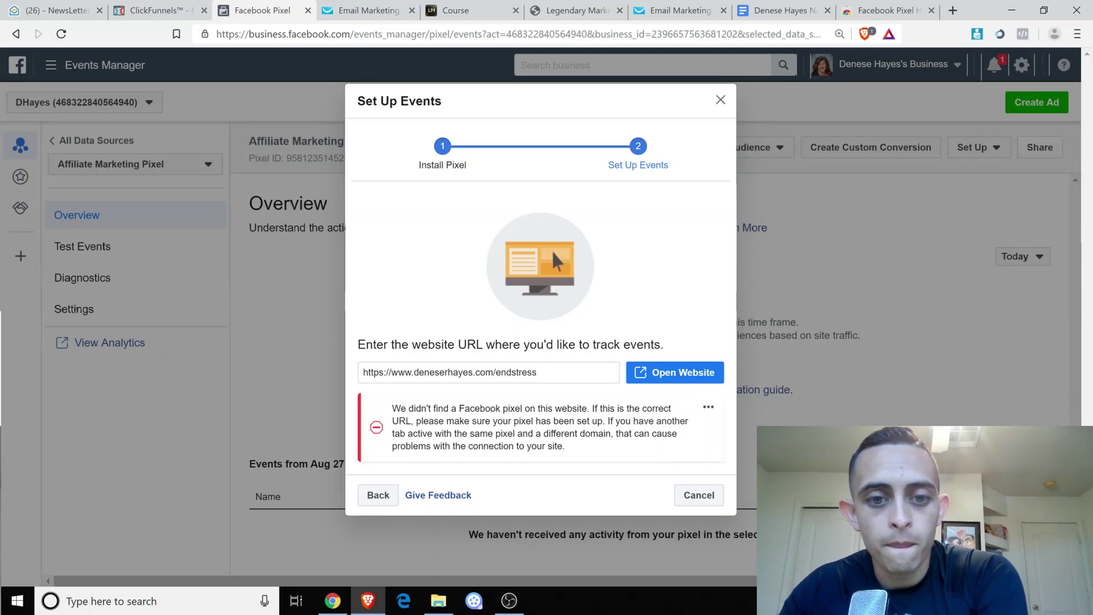
triple_click(545, 373)
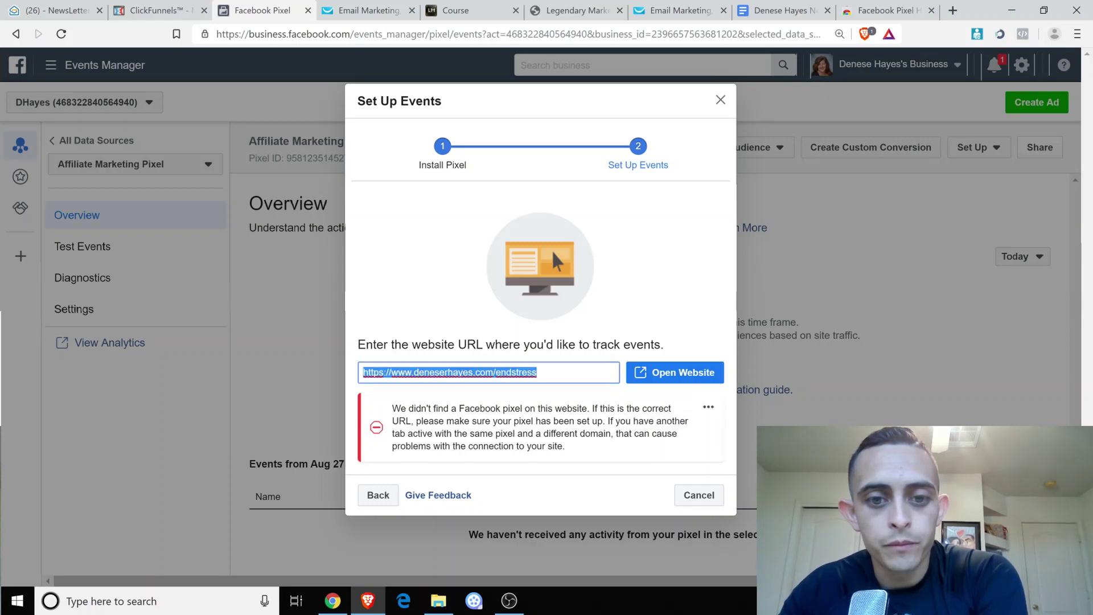
left_click(692, 496)
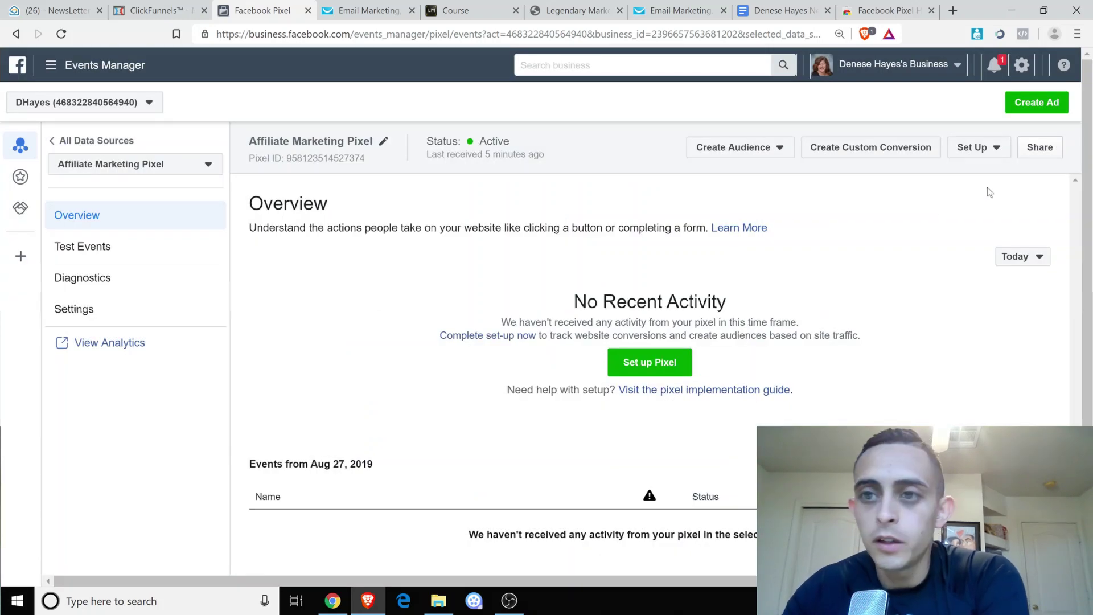
Start a custom conversion for the Affiliate Marketing Pixel and open the Bridge Page End Stress step in the ClickFunnels funnel.
left_click(879, 149)
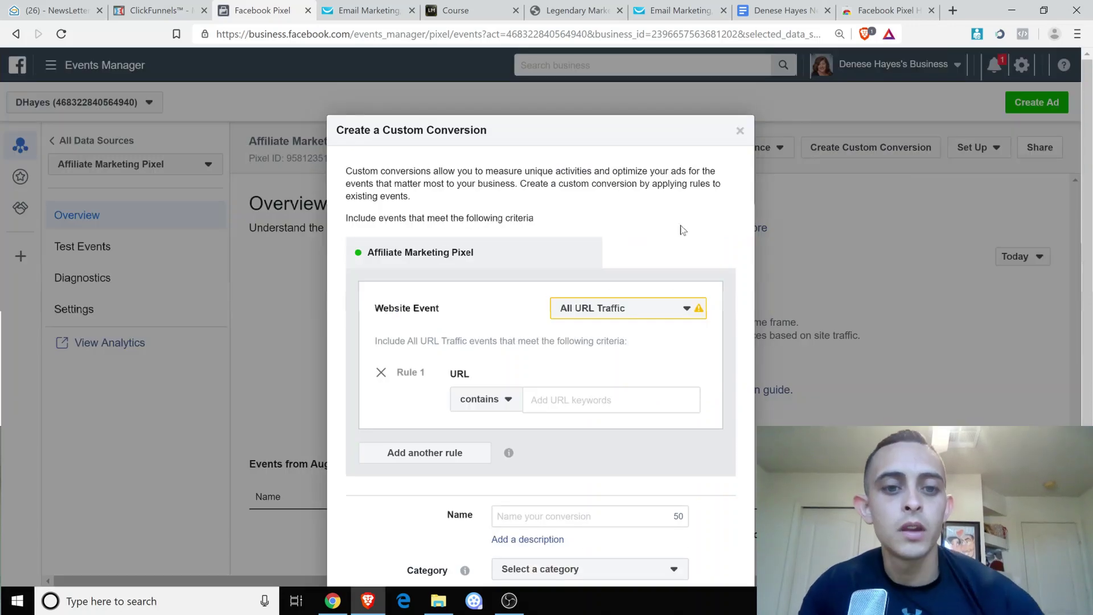
scroll(682, 229, "down", 3)
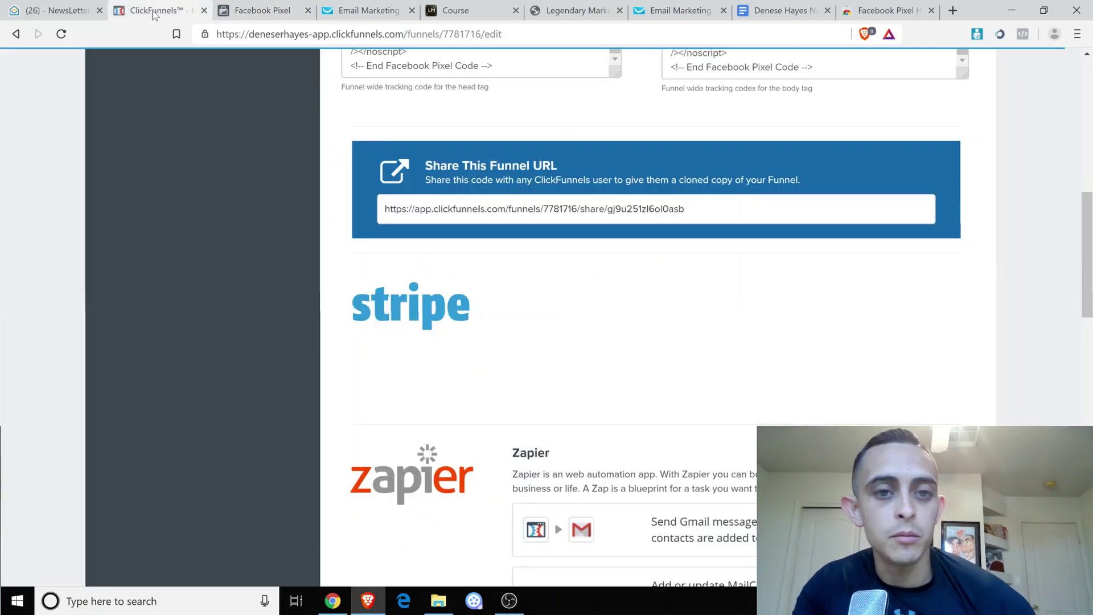
left_click(151, 12)
scroll(405, 266, "up", 6)
scroll(405, 267, "up", 4)
left_click(202, 263)
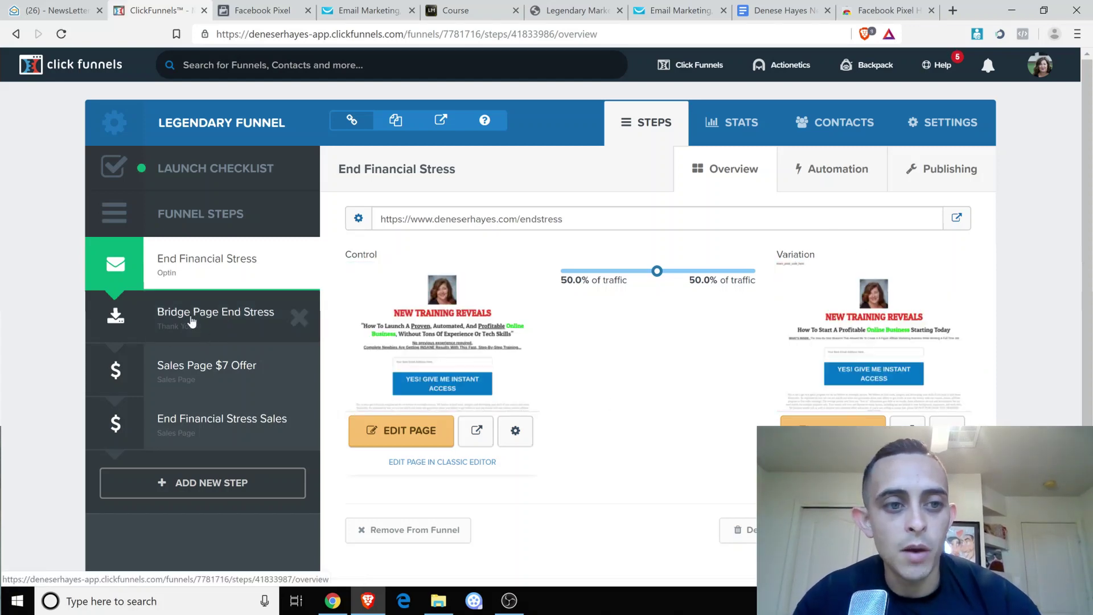
left_click(242, 311)
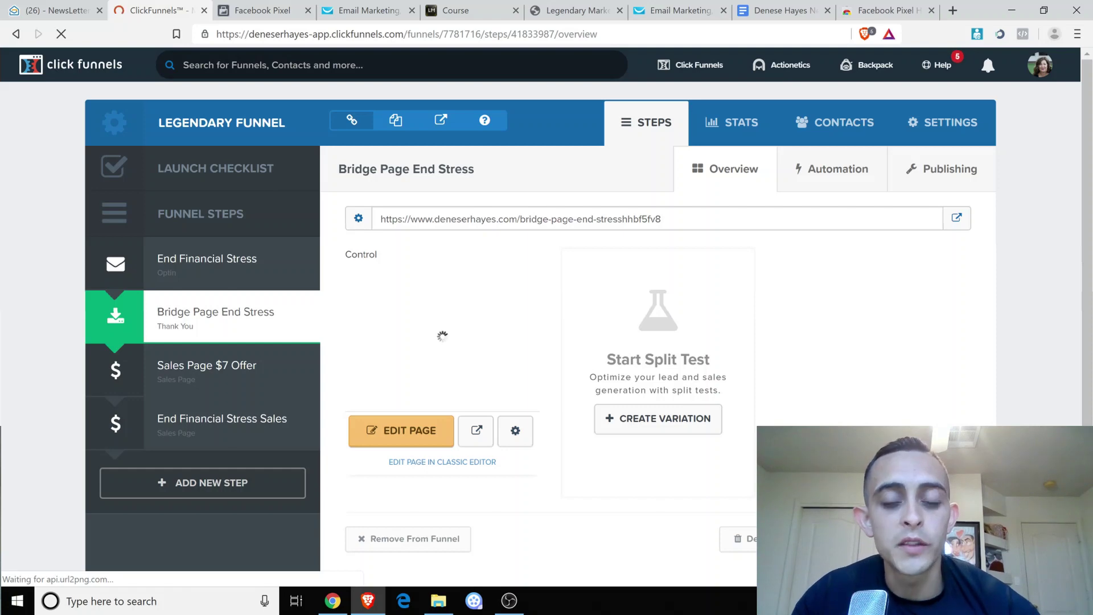
Copy the bridge page's URL and use it as the "URL contains" keyword in the custom conversion's Rule 1 in Events Manager.
triple_click(538, 219)
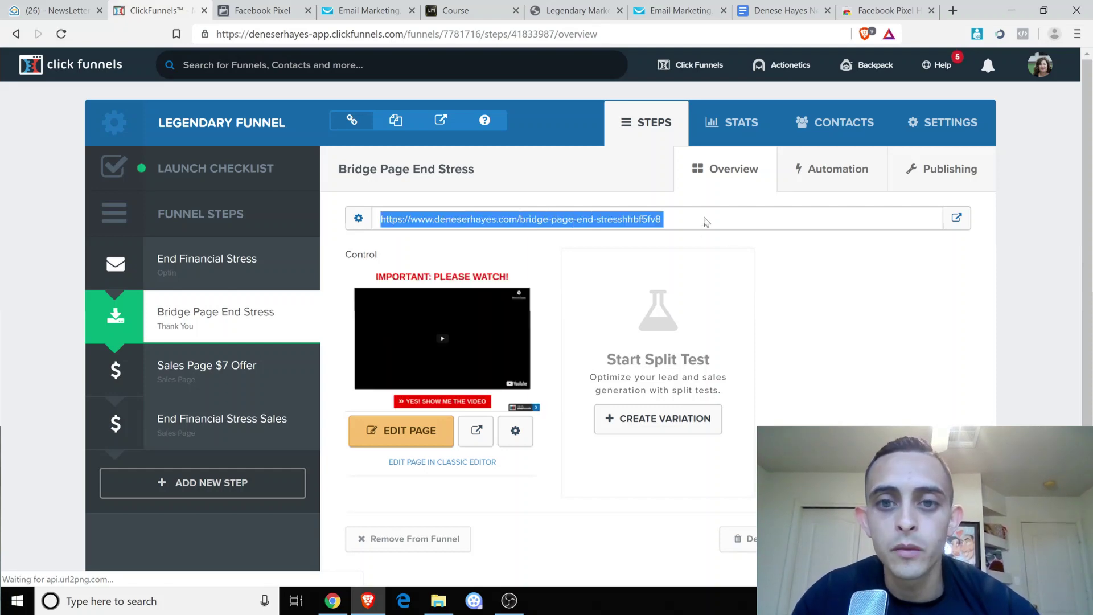
left_click(676, 220)
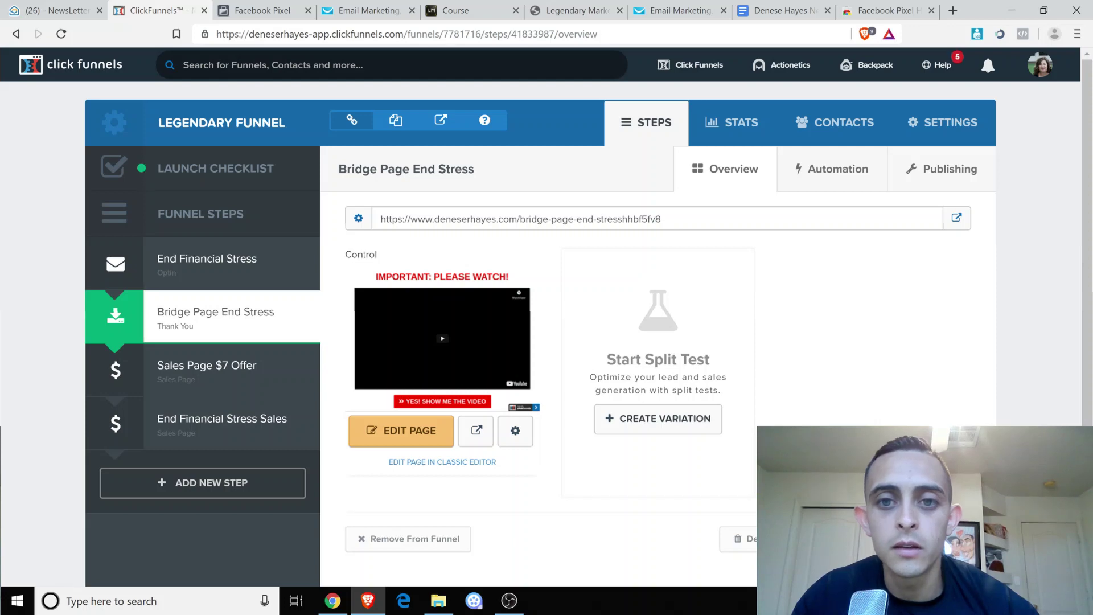
left_click_drag(668, 219, 366, 221)
key("ctrl+c")
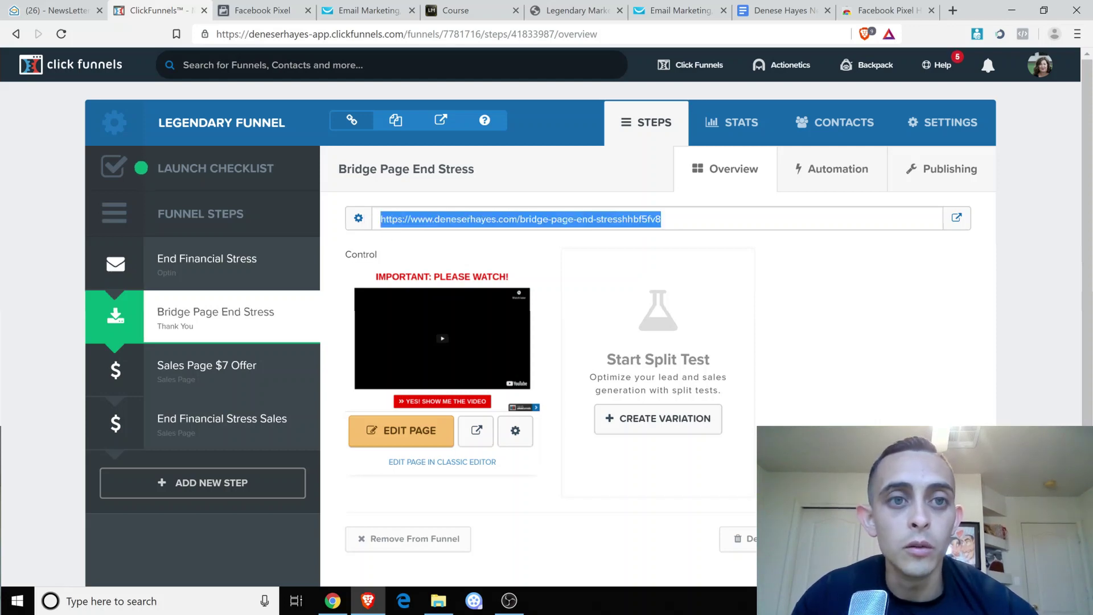
left_click(256, 11)
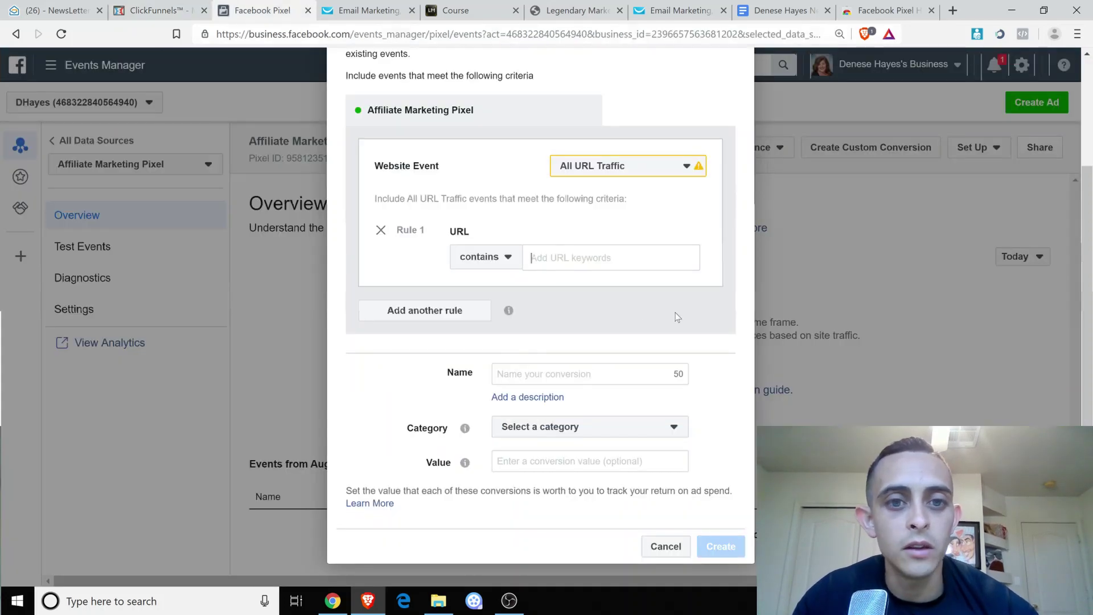
key("ctrl+v")
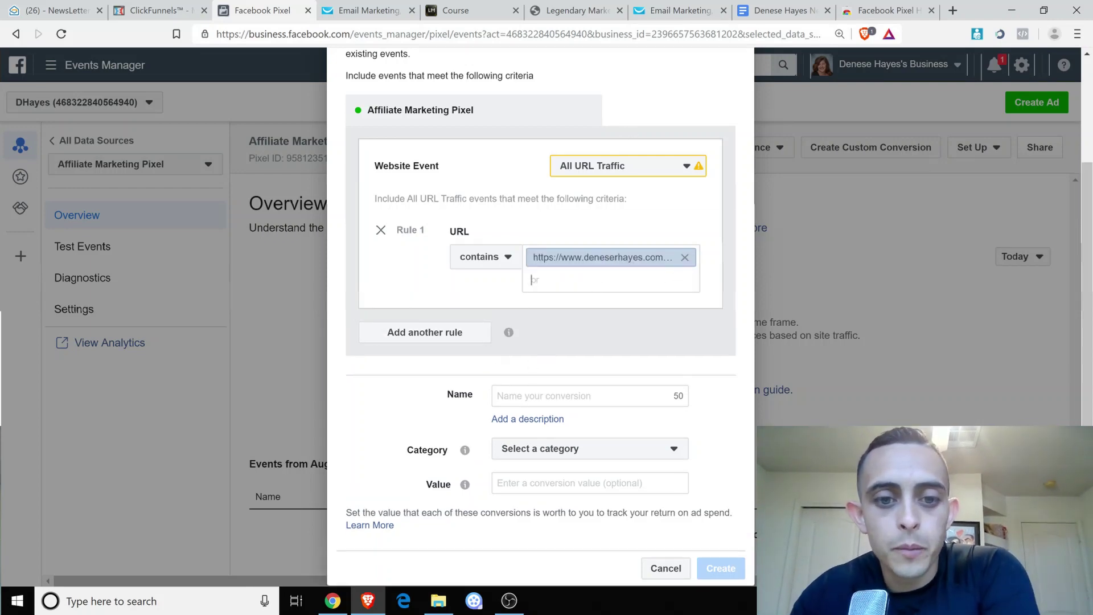
Name the custom conversion Lead, set its category to Lead, create it, and open the Custom Conversions list.
key("Tab")
type("L")
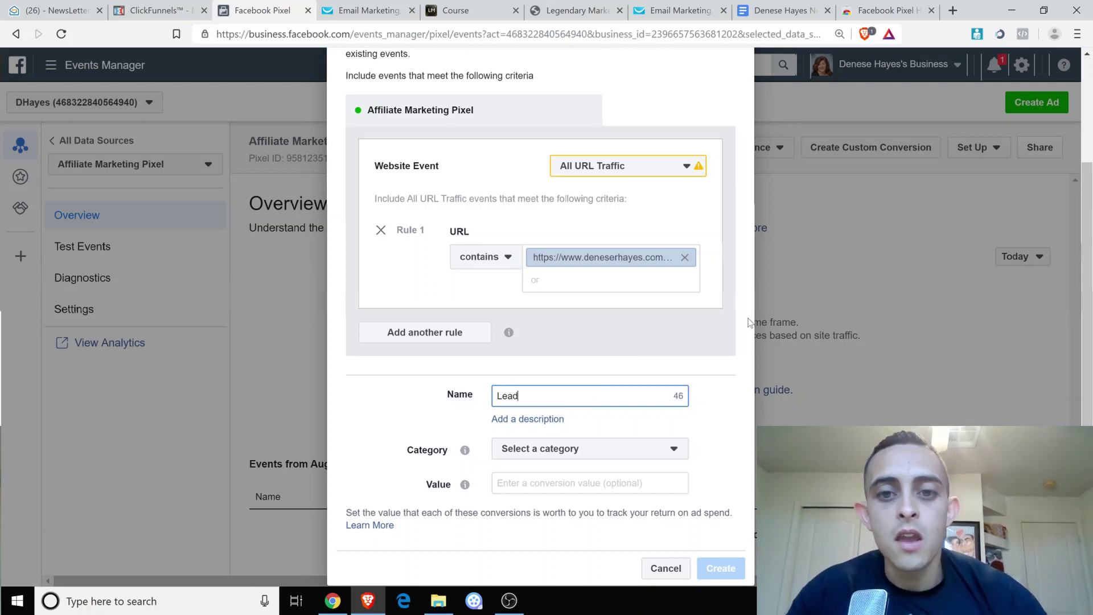
left_click(563, 452)
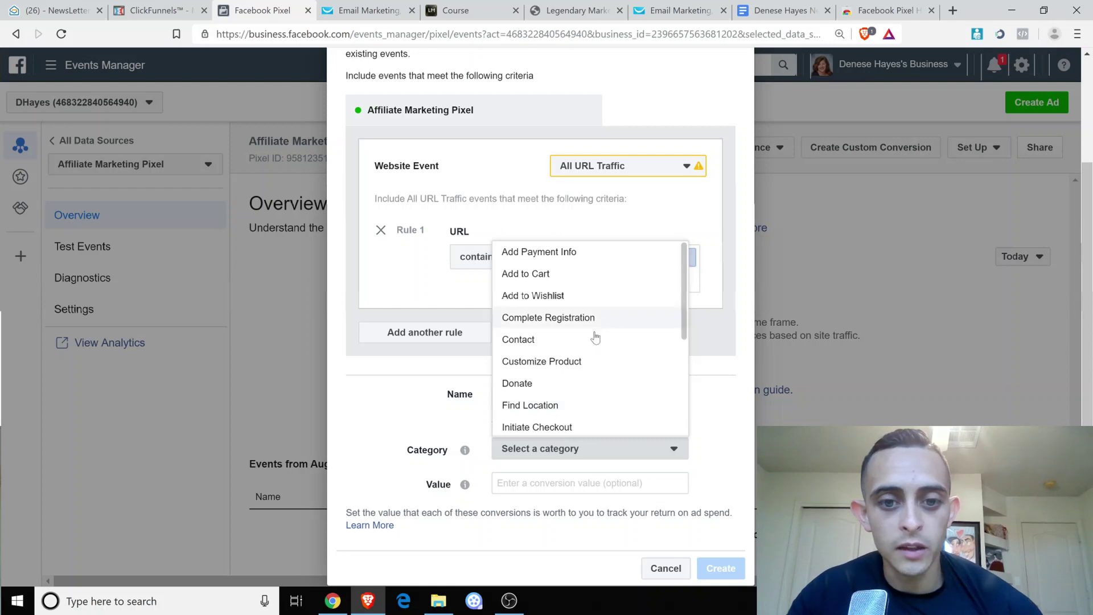
scroll(595, 338, "down", 1)
left_click(555, 378)
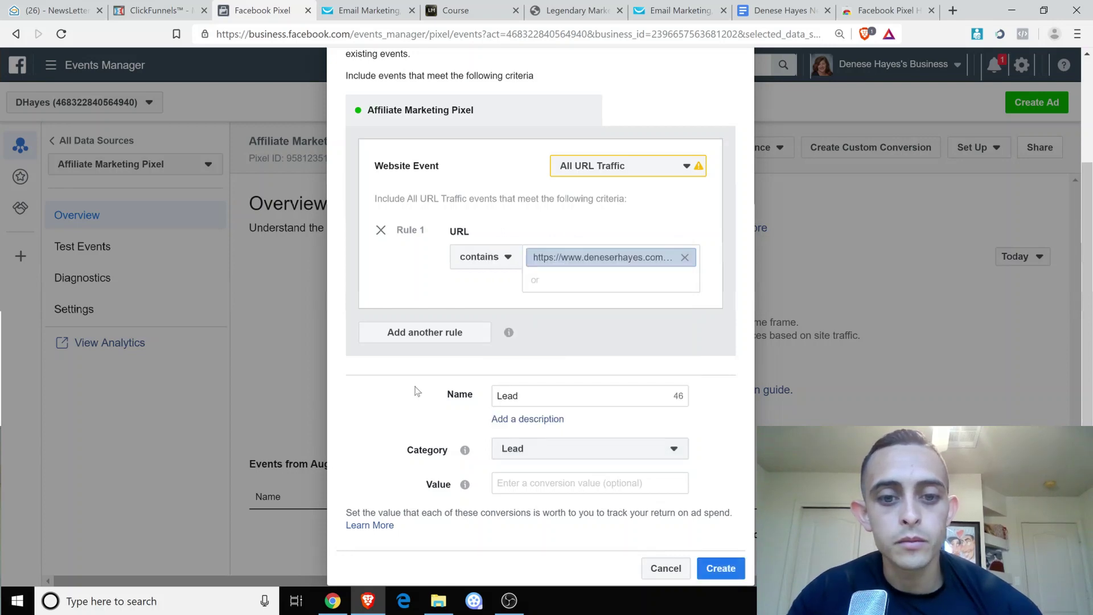
scroll(416, 390, "down", 1)
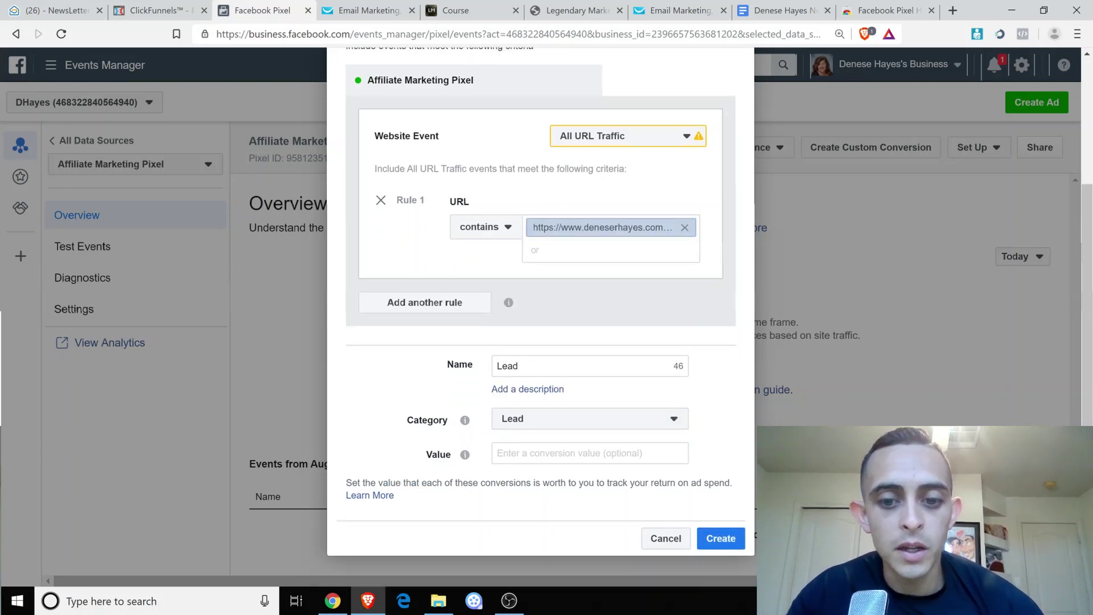
left_click(709, 538)
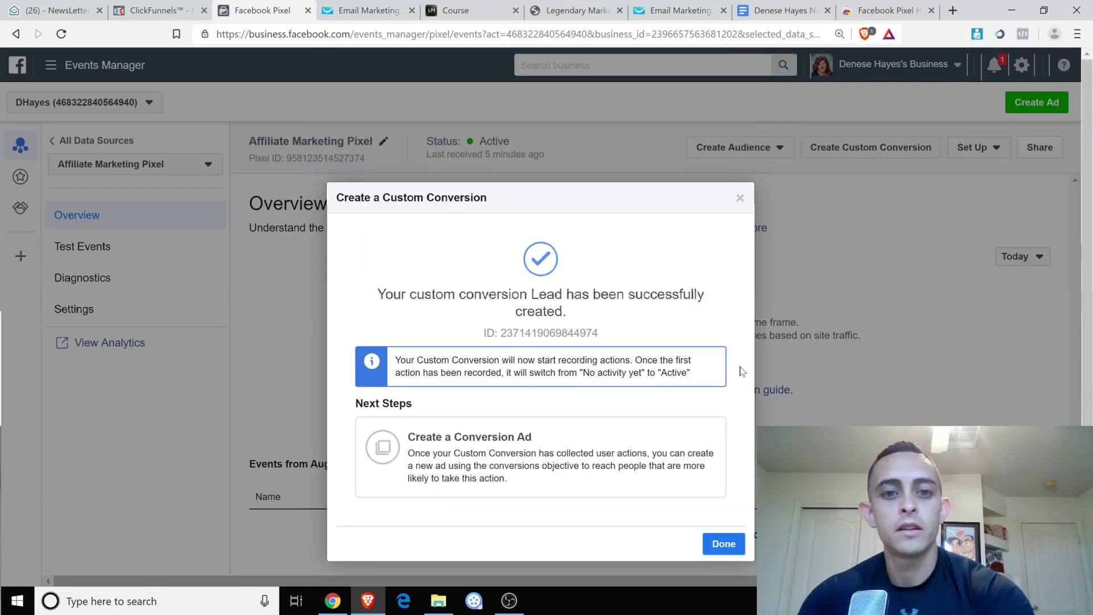
left_click(731, 543)
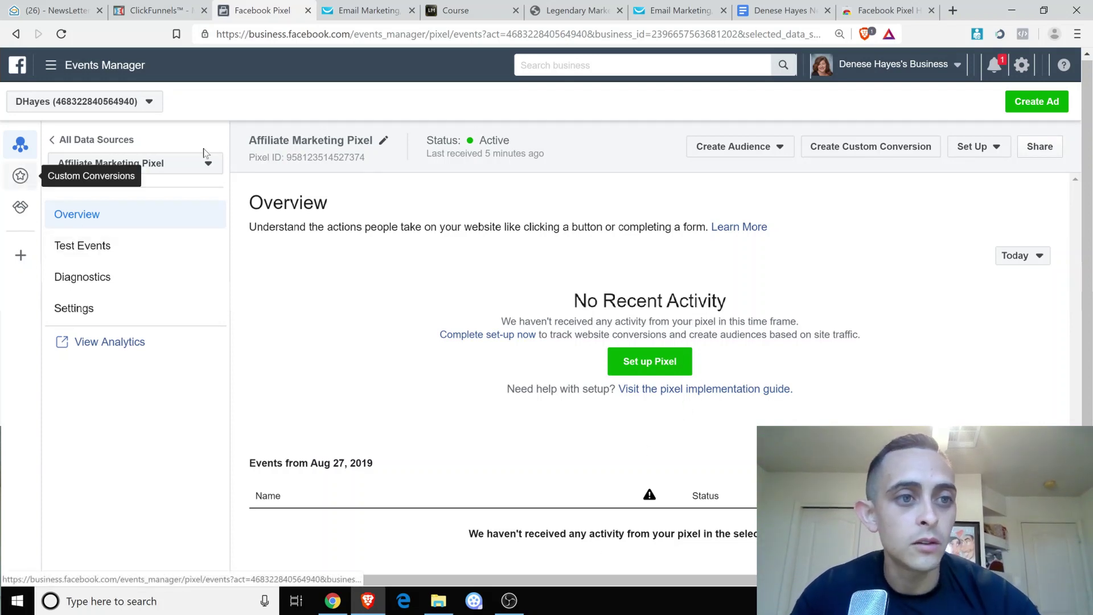
left_click(21, 175)
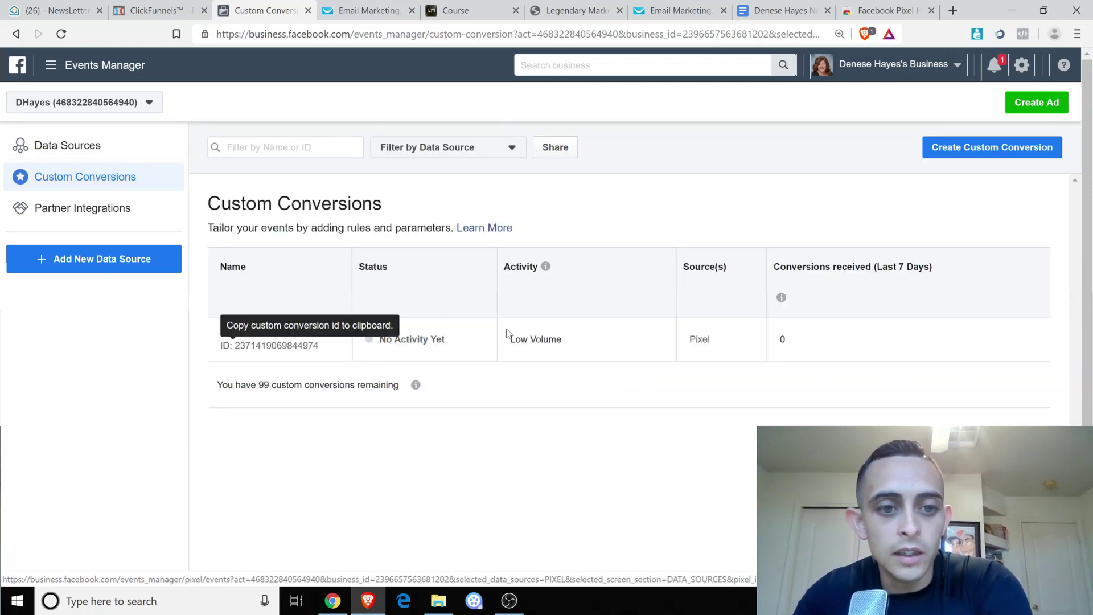
Open the copied bridge page URL in a new browser tab, check its pixel with Facebook Pixel Helper, and close the page.
left_click(154, 10)
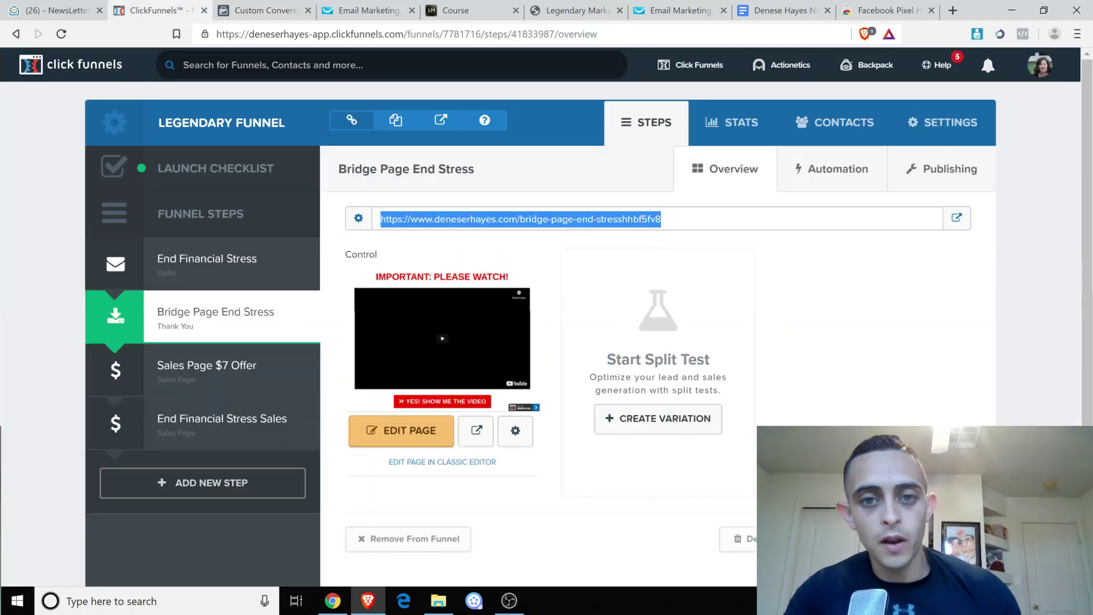
key("ctrl+t")
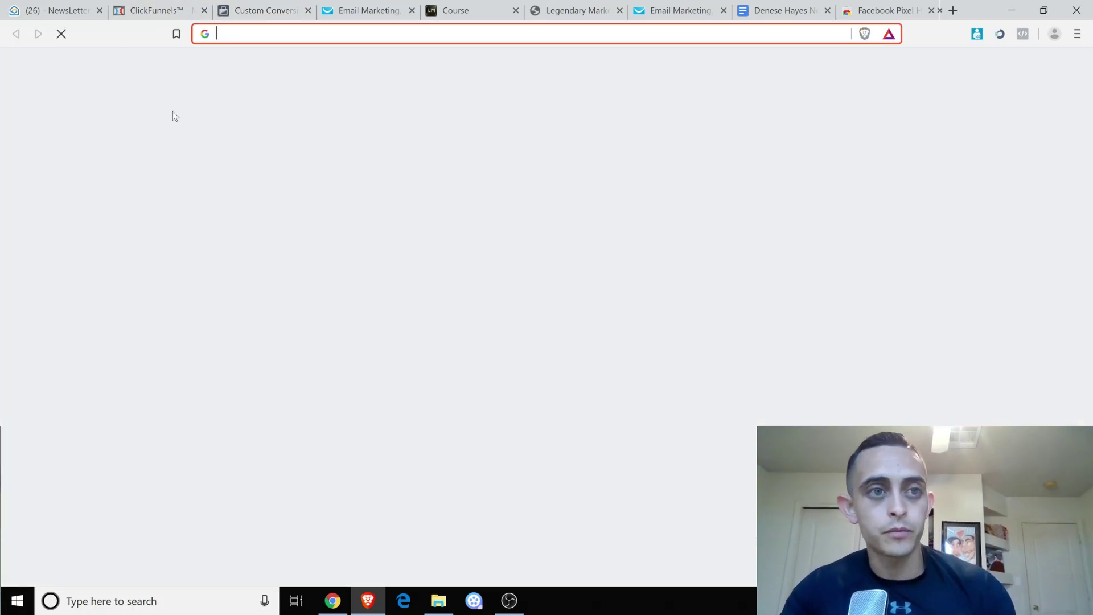
key("ctrl+v")
key("Return")
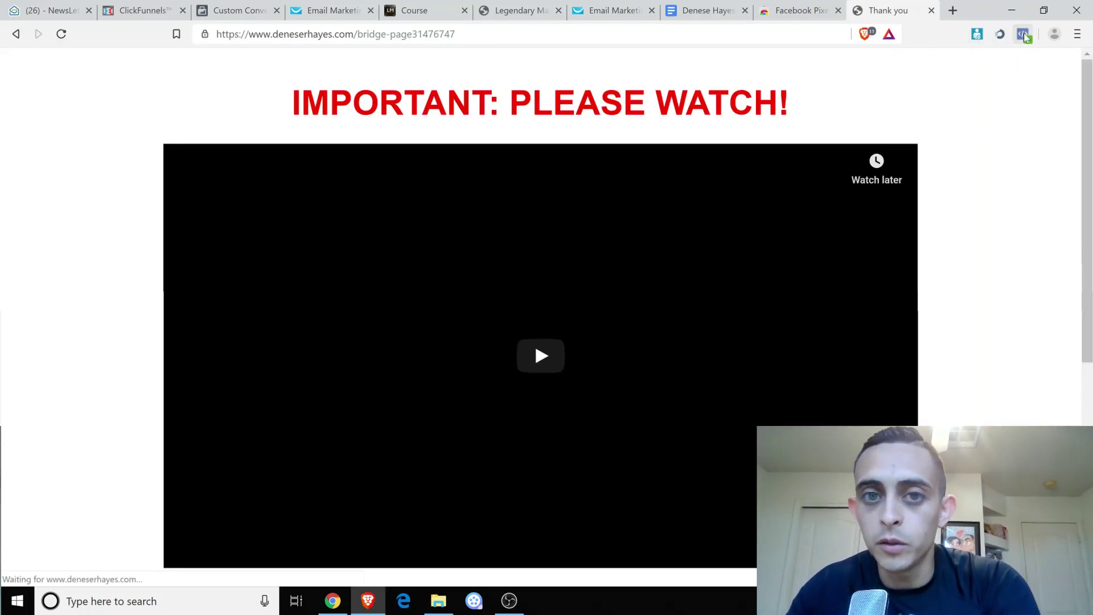
left_click(1023, 33)
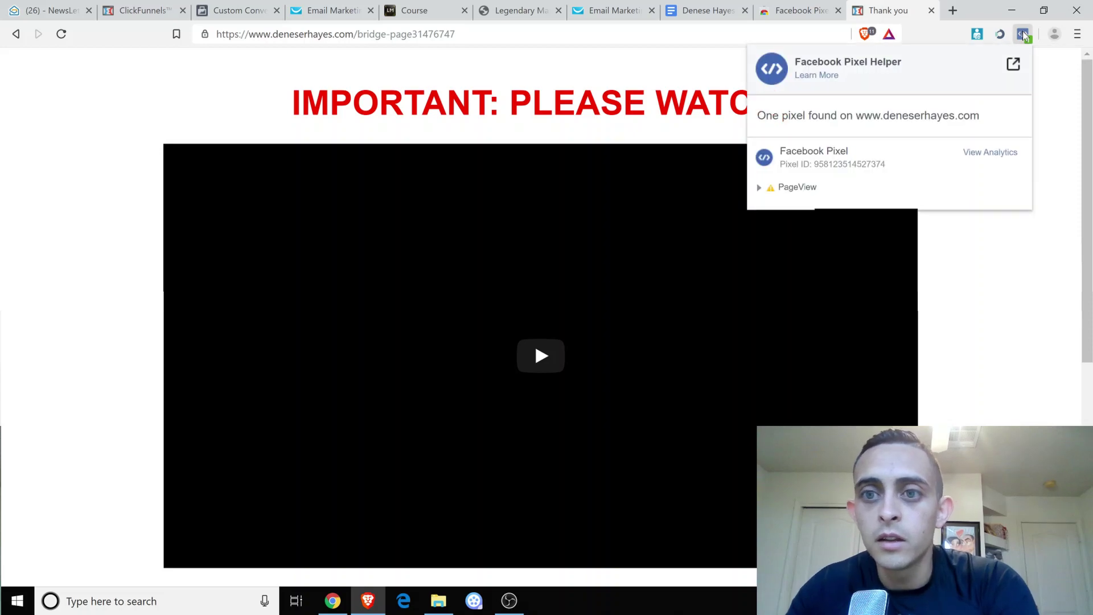
left_click(1022, 32)
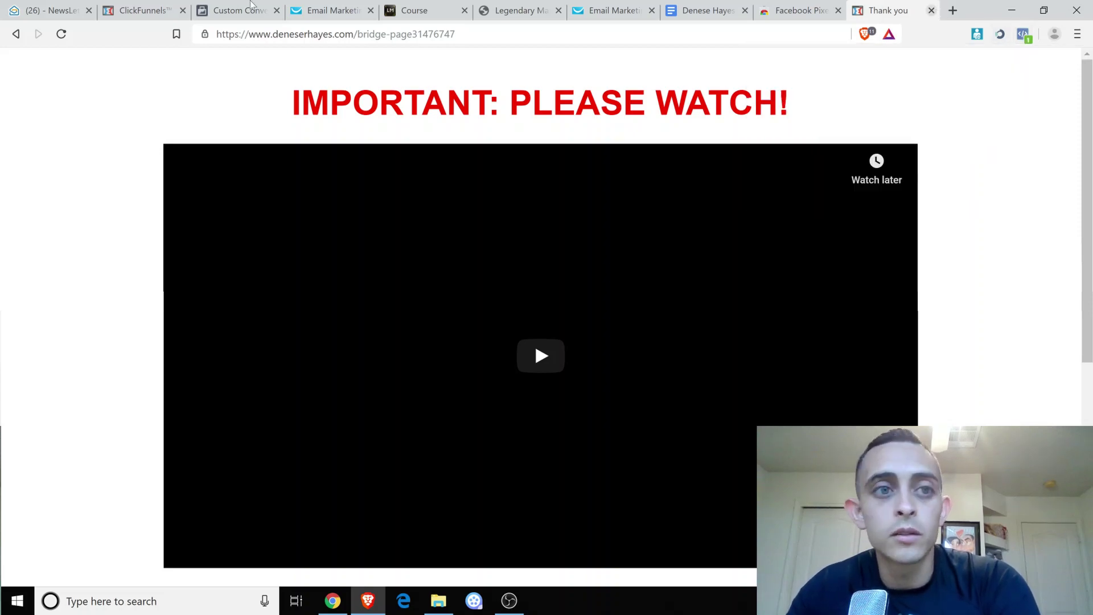
key("ctrl+w")
Reload the Custom Conversions page, view the End Financial Stress opt-in step in ClickFunnels, and recheck the Lead conversion's status.
left_click(233, 8)
left_click(237, 36)
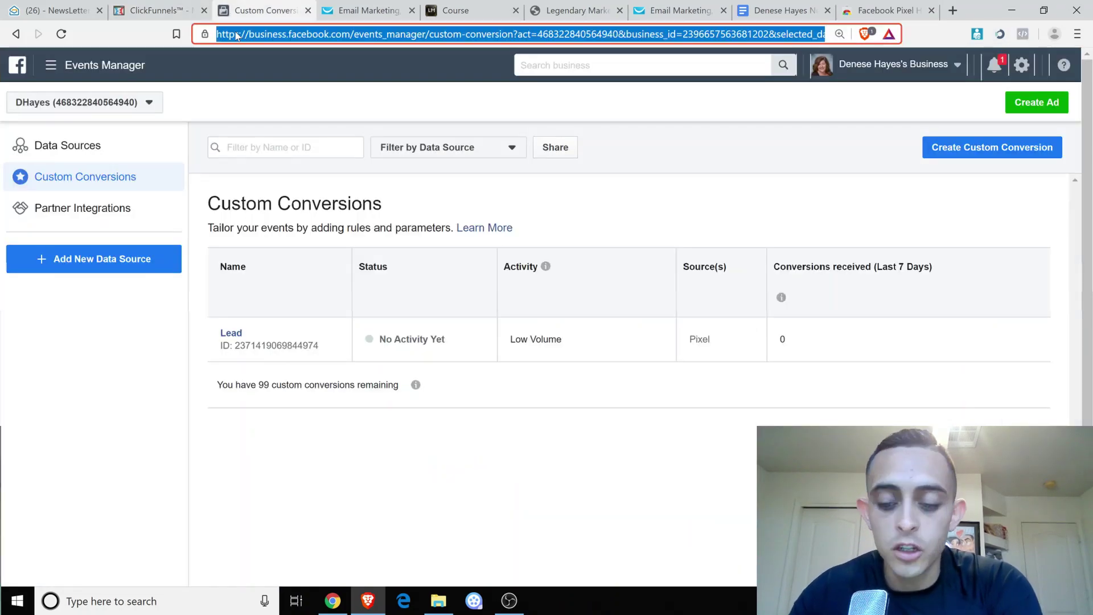
key("Return")
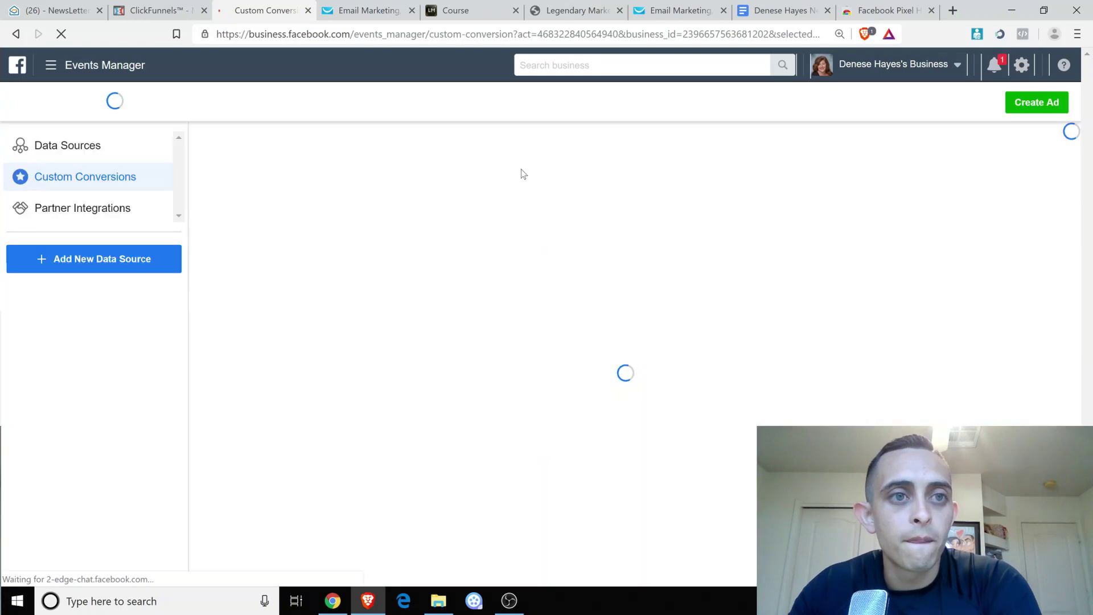
left_click(153, 10)
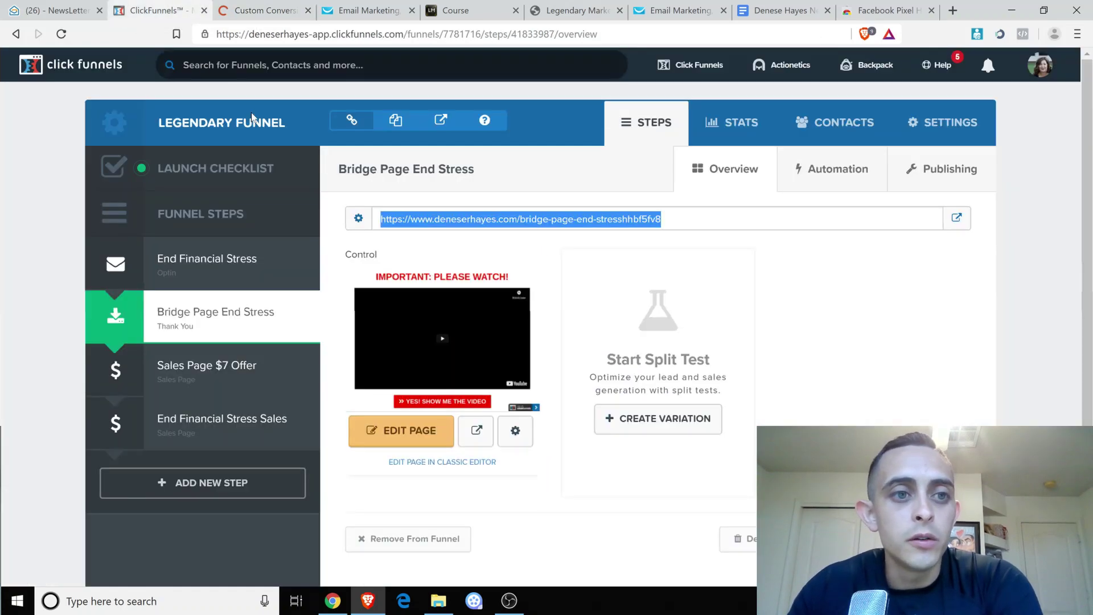
left_click(176, 267)
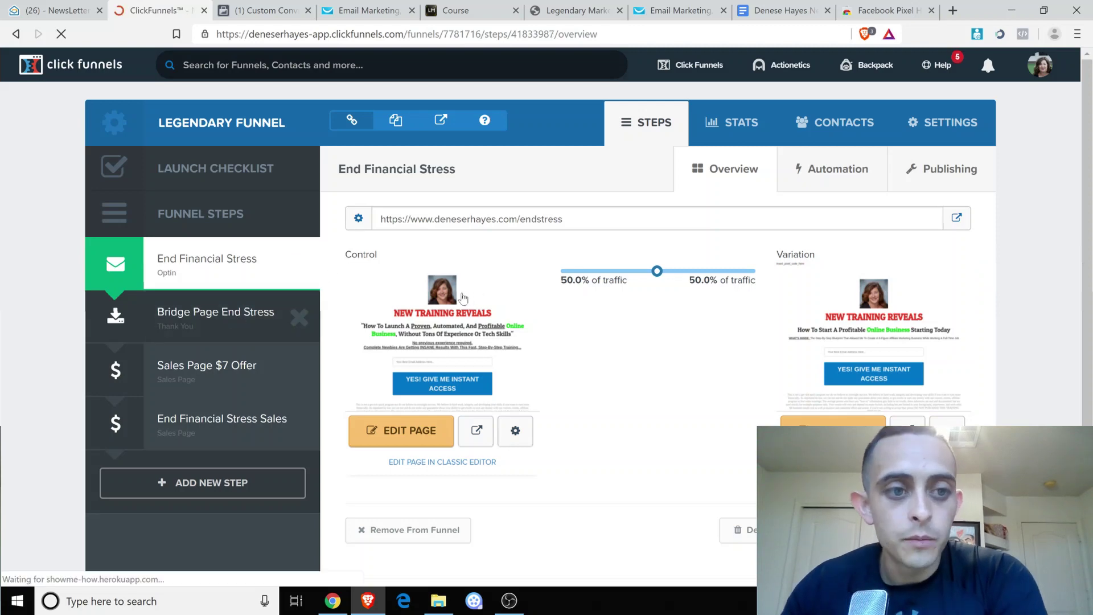
left_click(252, 15)
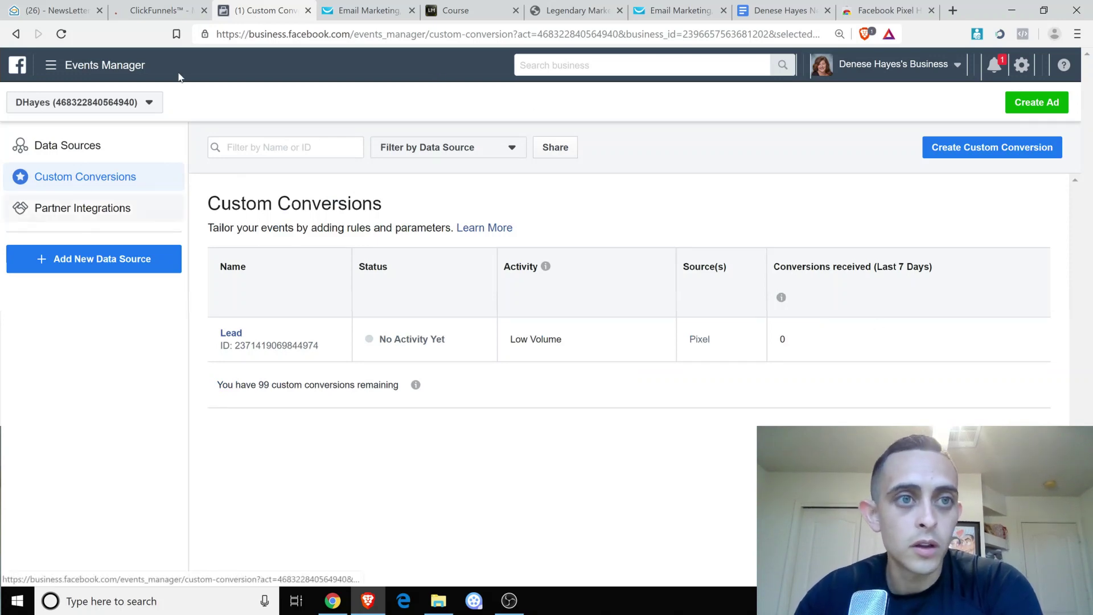
Return to ClickFunnels, copy the Sales Page $7 Offer step's URL, and open that page in a new browser tab.
left_click(136, 13)
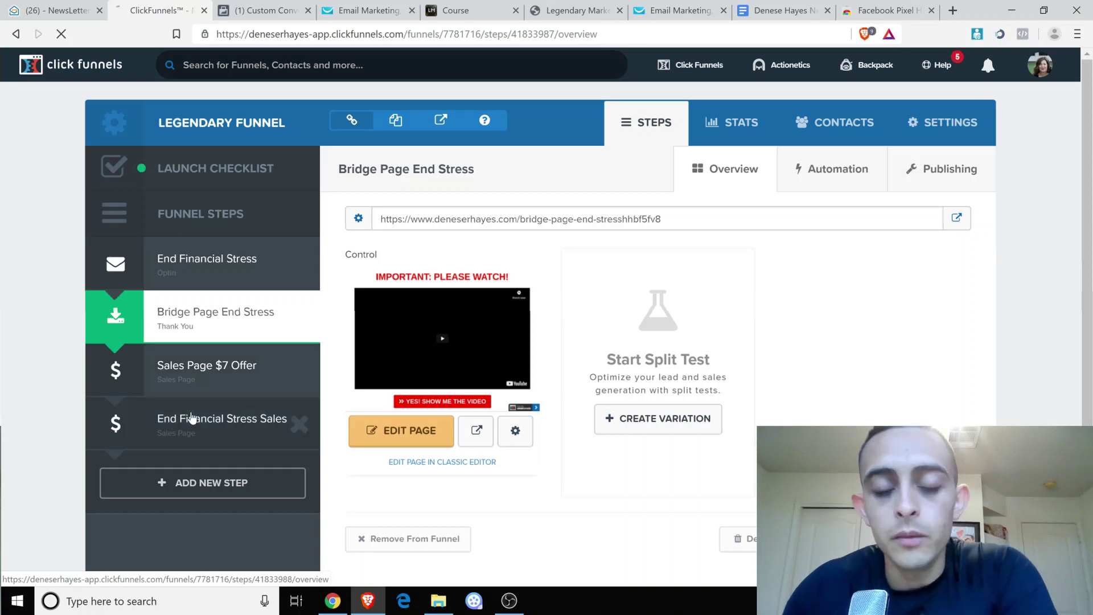
left_click(197, 373)
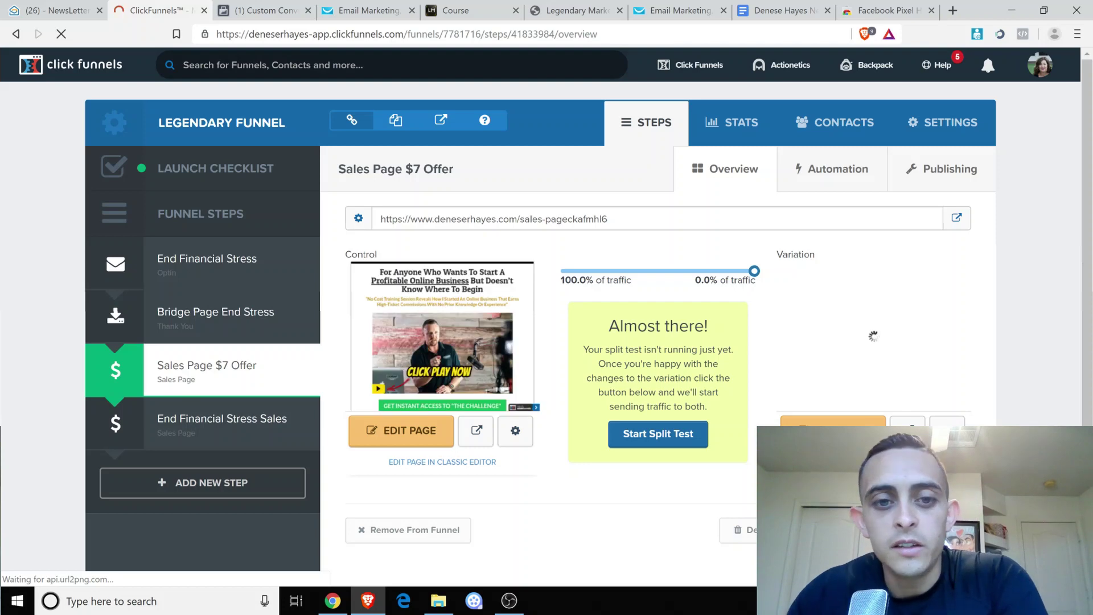
mouse_move(441, 358)
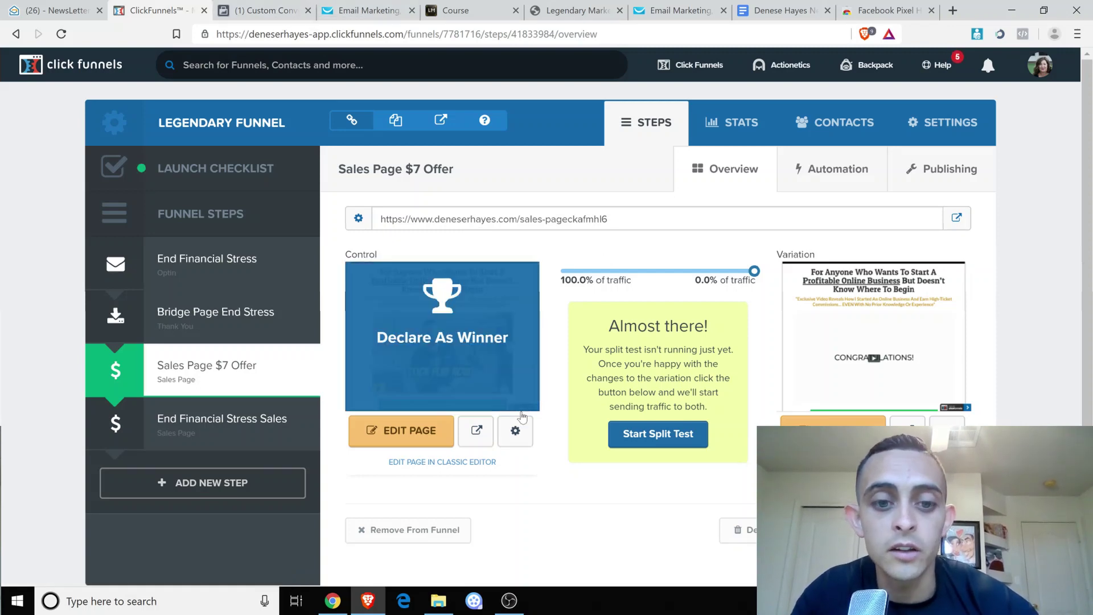
left_click_drag(607, 219, 428, 223)
key("ctrl+c")
key("ctrl+t")
key("ctrl+v")
key("Return")
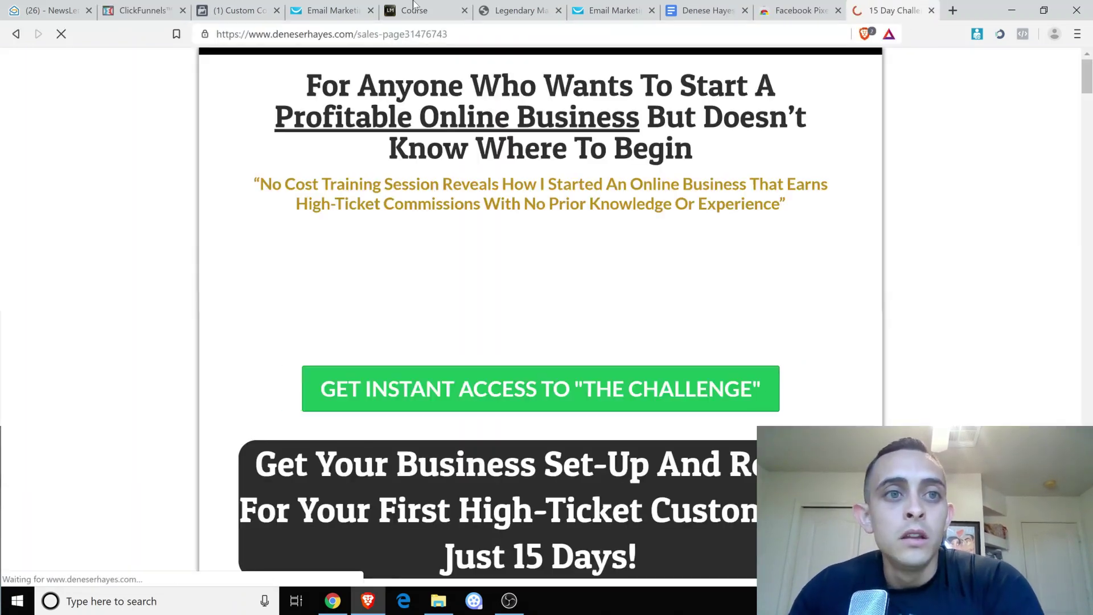
Move the sales page's tab beside the Custom Conversions tab, review the video and "The Challenge" offer, and close the page.
left_click_drag(888, 10, 326, 13)
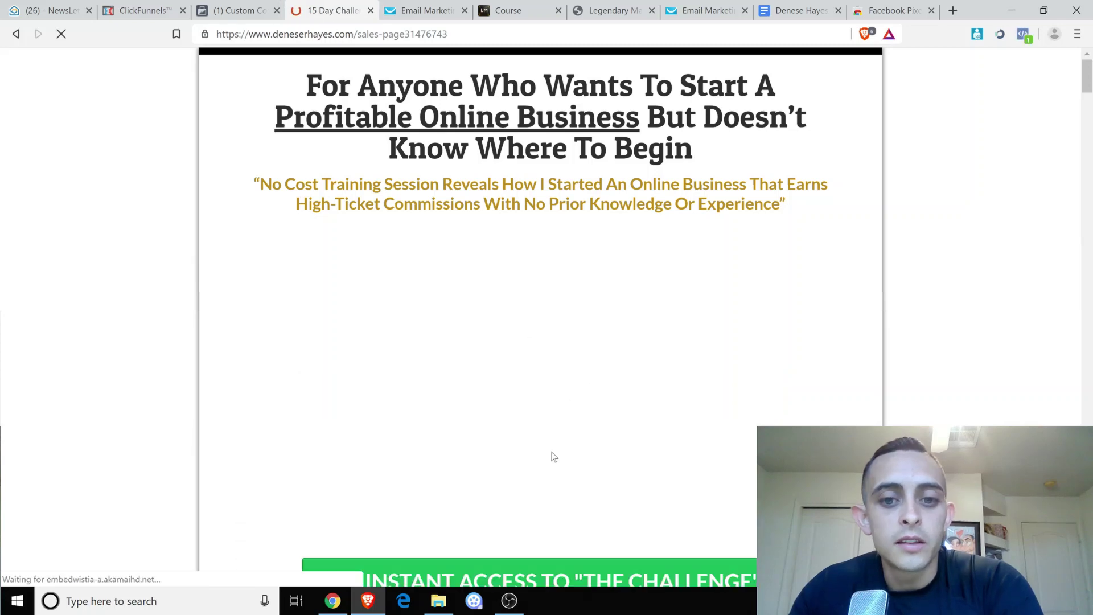
scroll(570, 420, "down", 3)
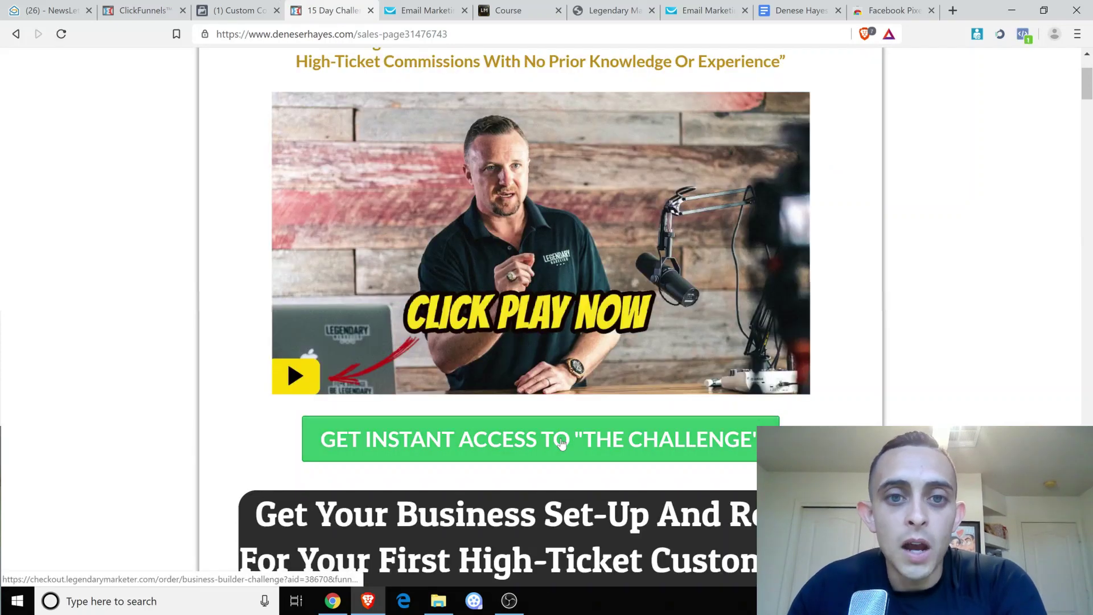
scroll(540, 318, "down", 4)
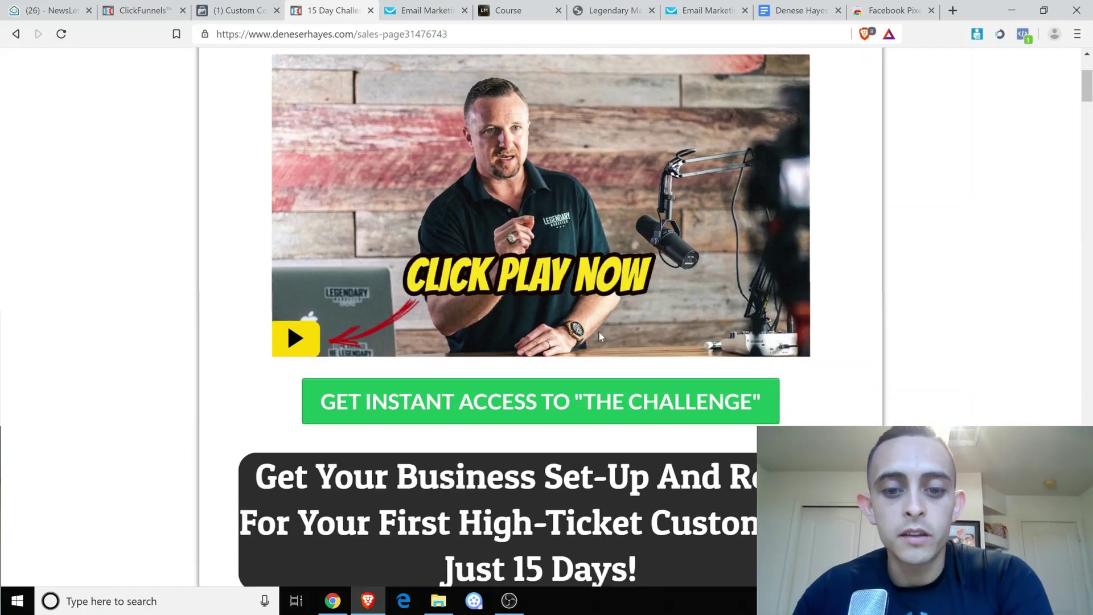
scroll(582, 312, "up", 3)
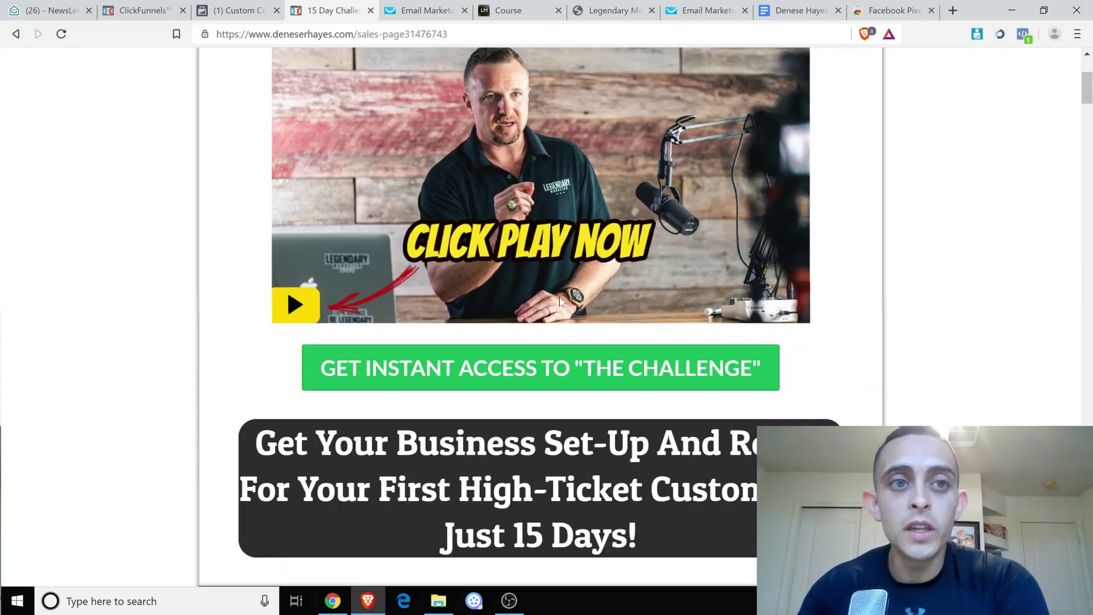
left_click(371, 11)
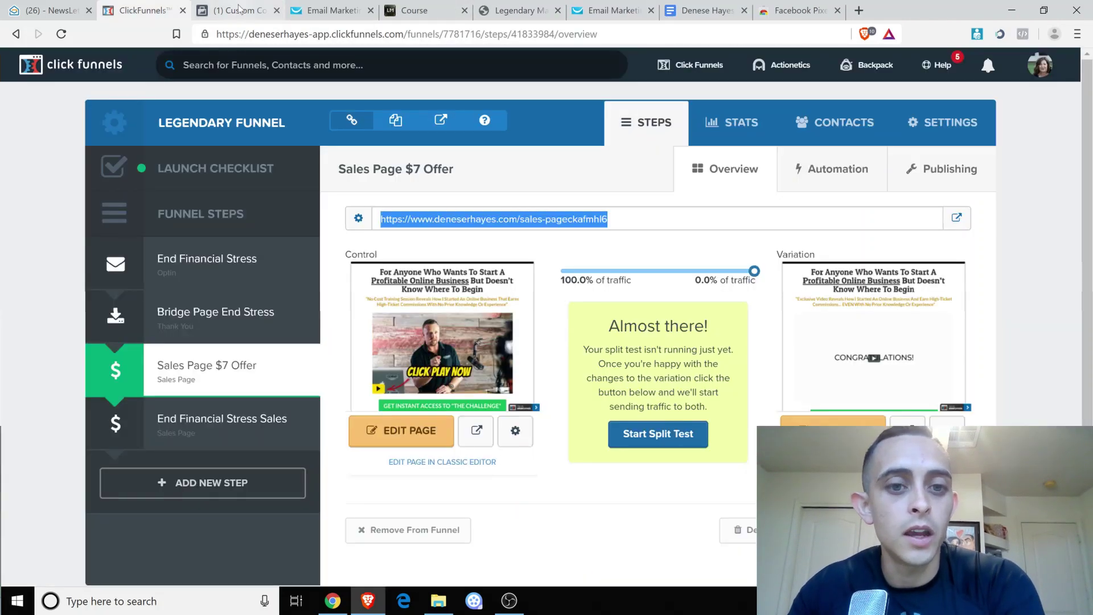
Switch to Events Manager, go to its Pixels data sources, close the Facebook Pixel Helper page, and open the Affiliate Marketing Pixel's overview.
left_click(239, 8)
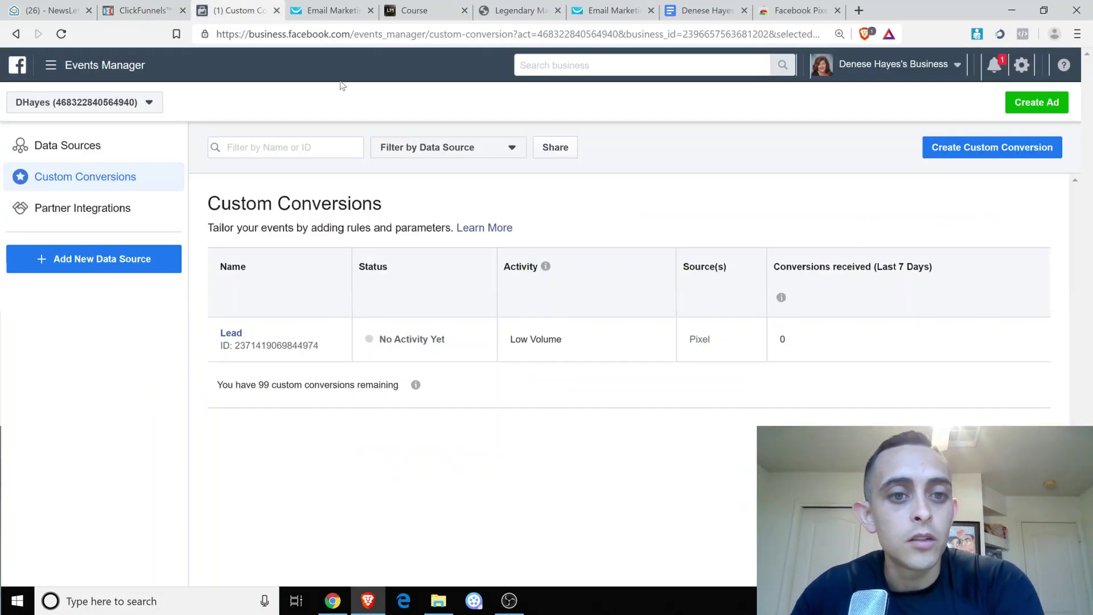
left_click(56, 145)
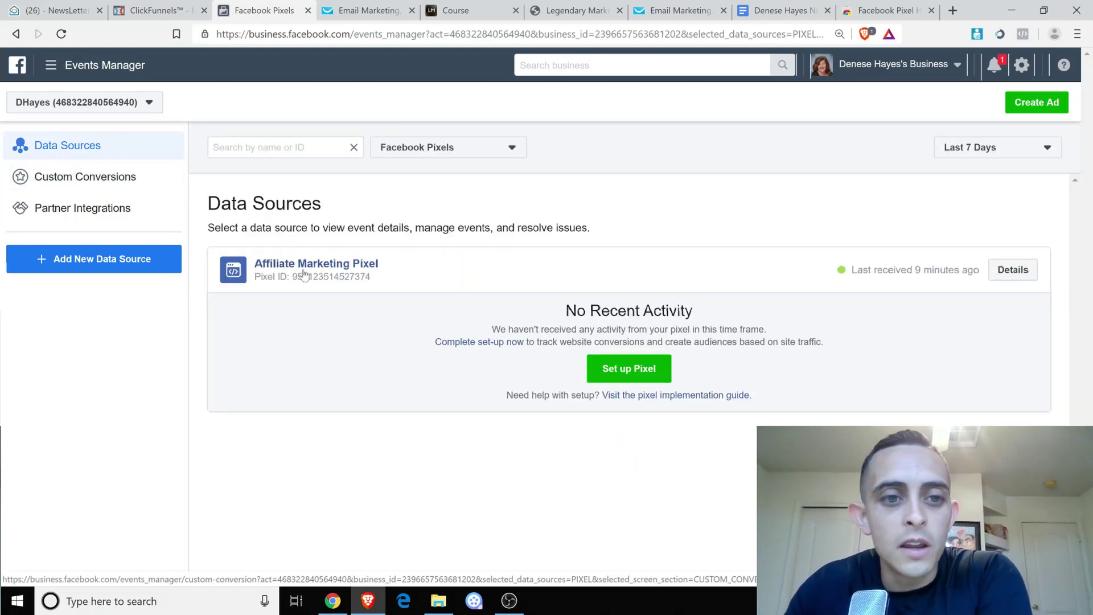
left_click(51, 64)
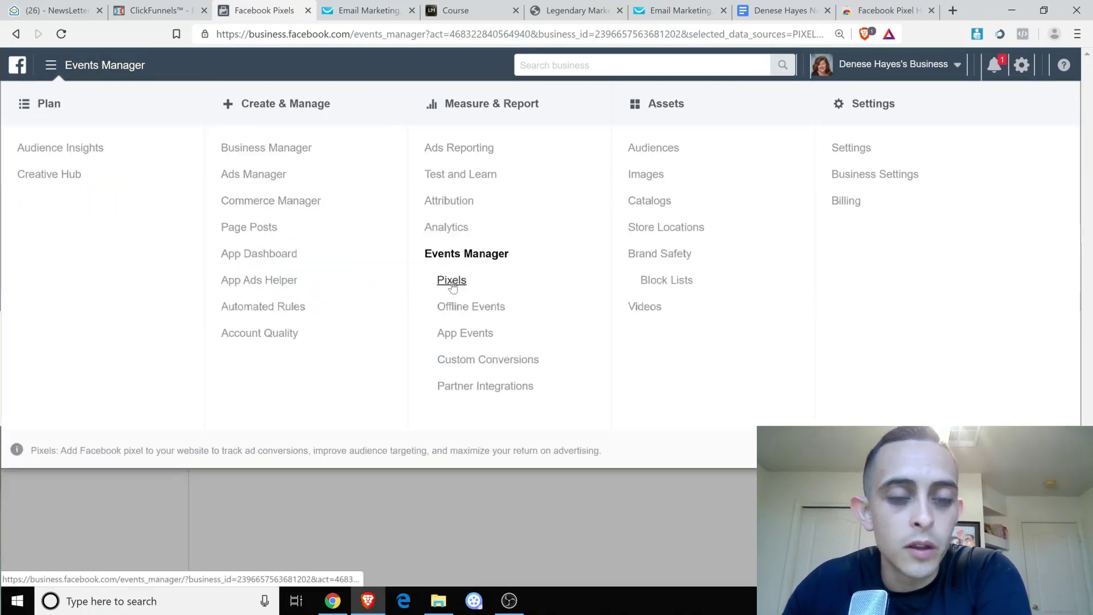
left_click(451, 281)
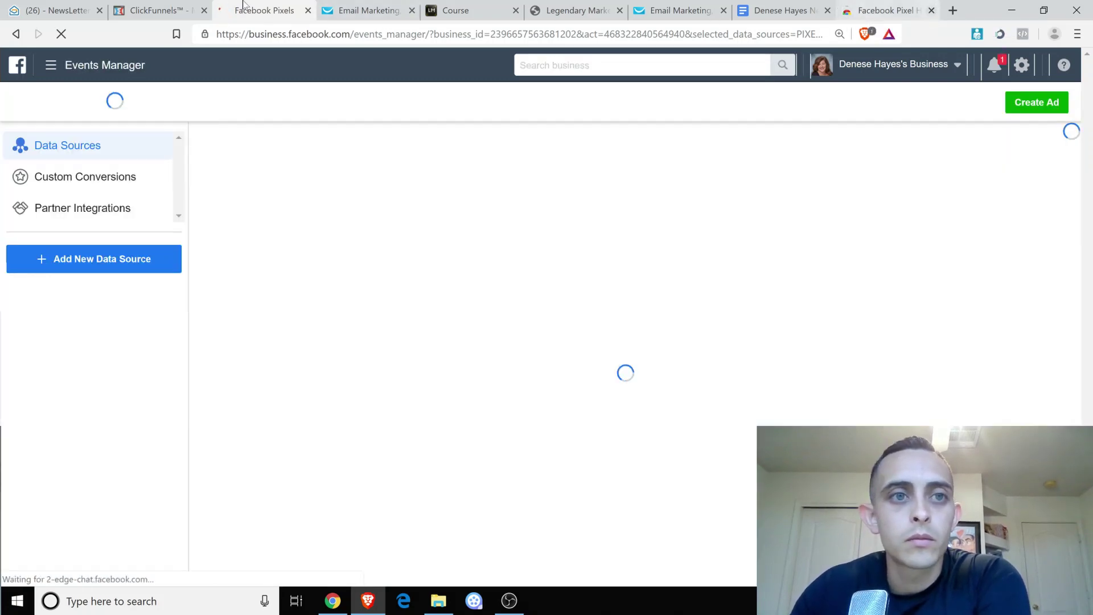
left_click(931, 11)
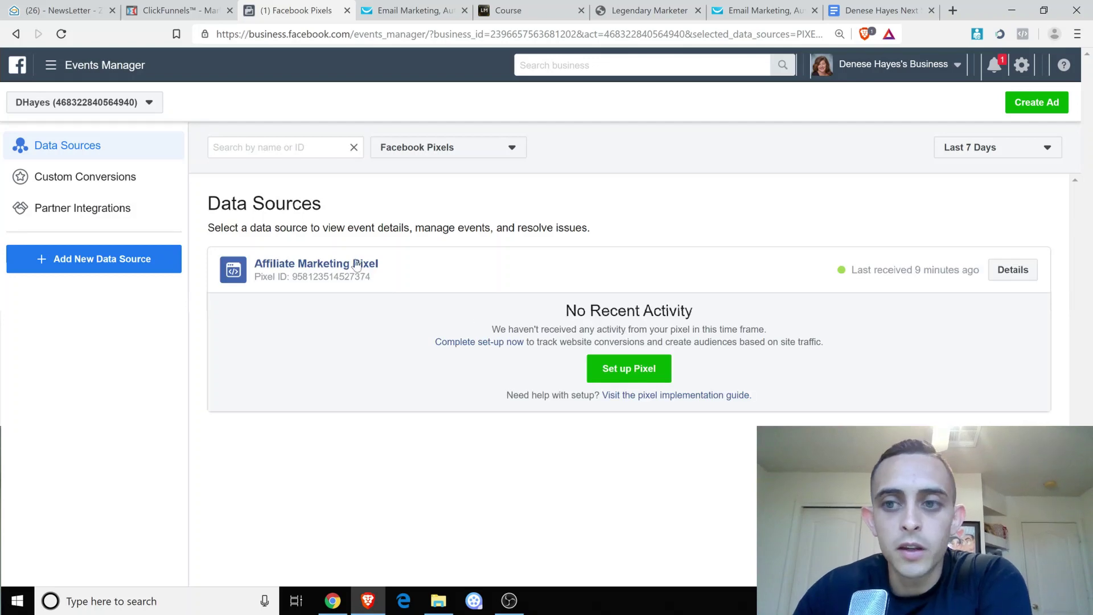
left_click(357, 265)
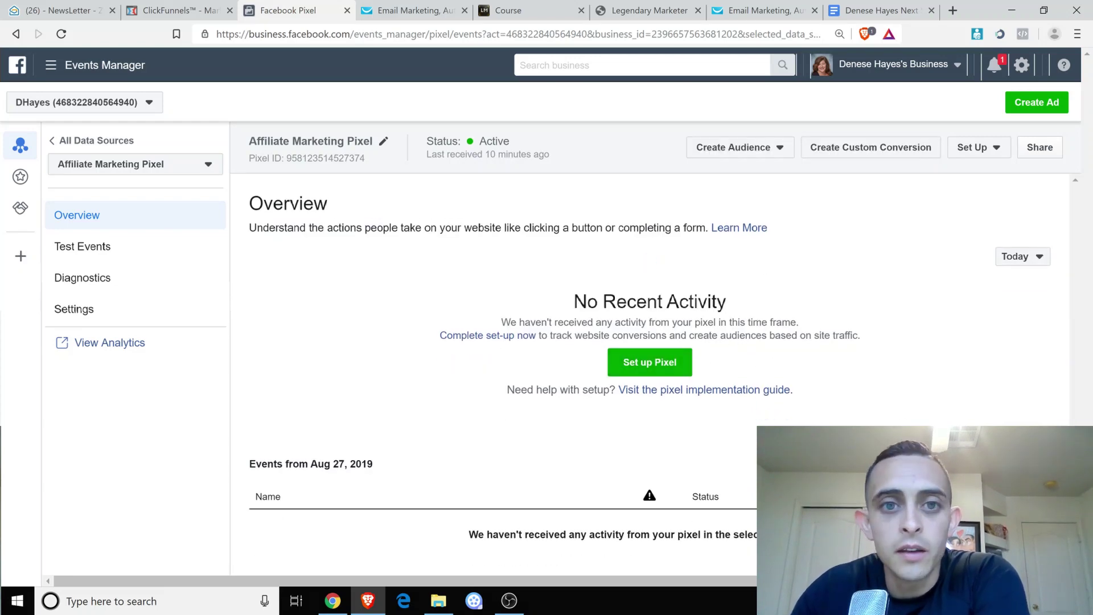
Start setting up new events for the Affiliate Marketing Pixel using Facebook's Event Setup Tool.
left_click(1004, 152)
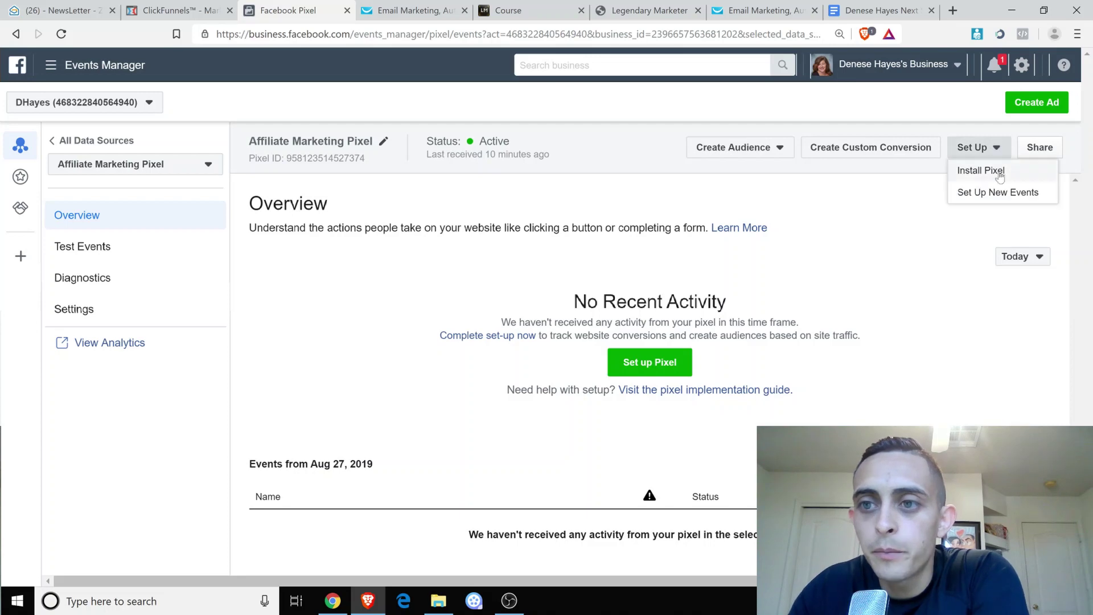
left_click(973, 192)
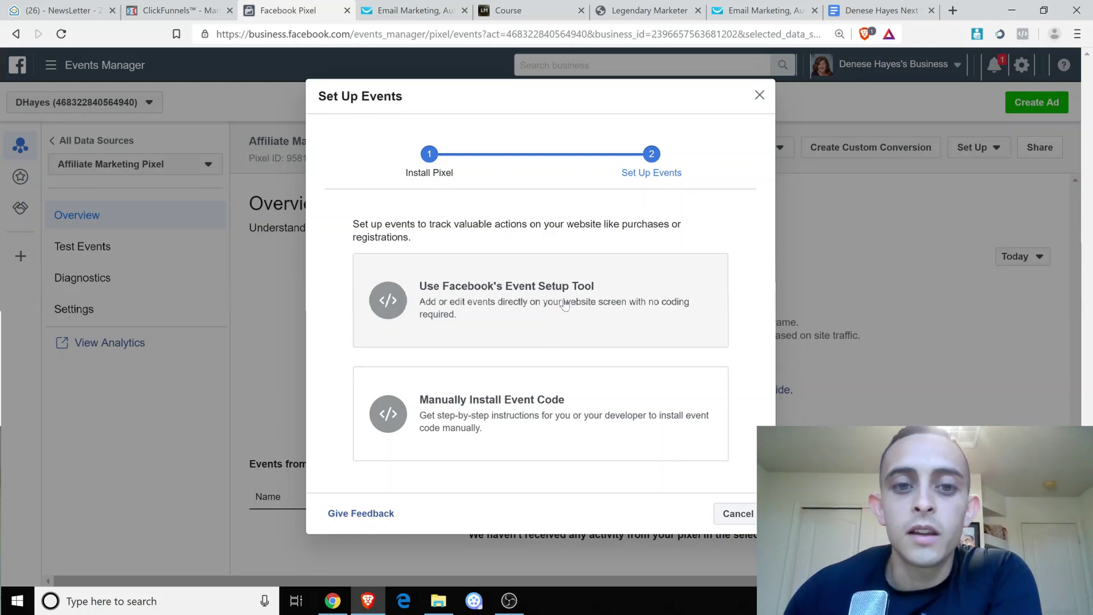
left_click(610, 316)
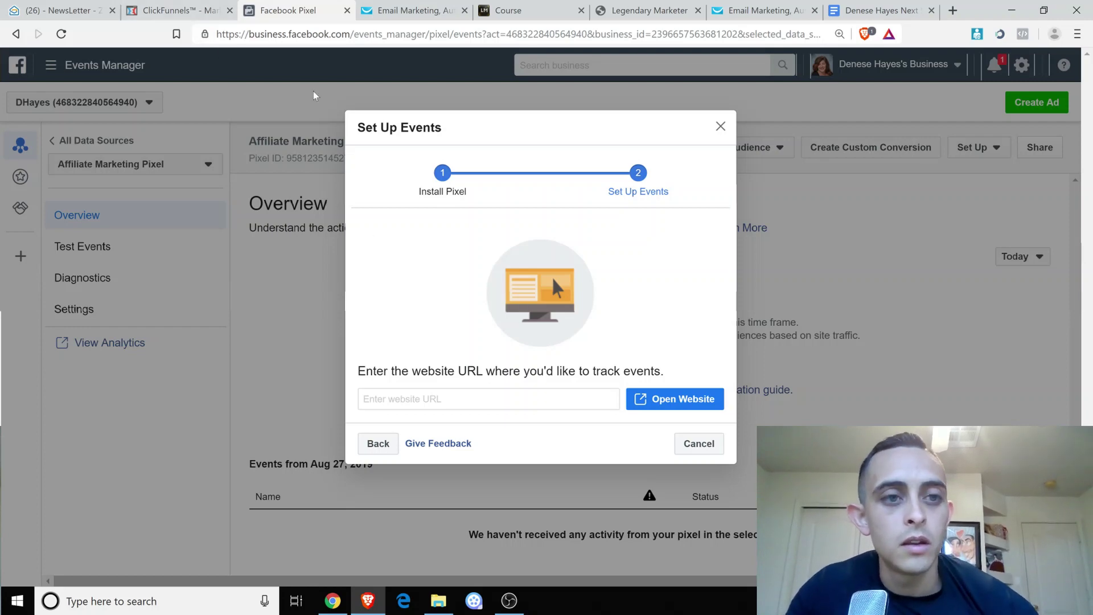
Copy the Sales Page $7 Offer URL from ClickFunnels into the Set Up Events dialog as the website to track, and open that website.
left_click(191, 11)
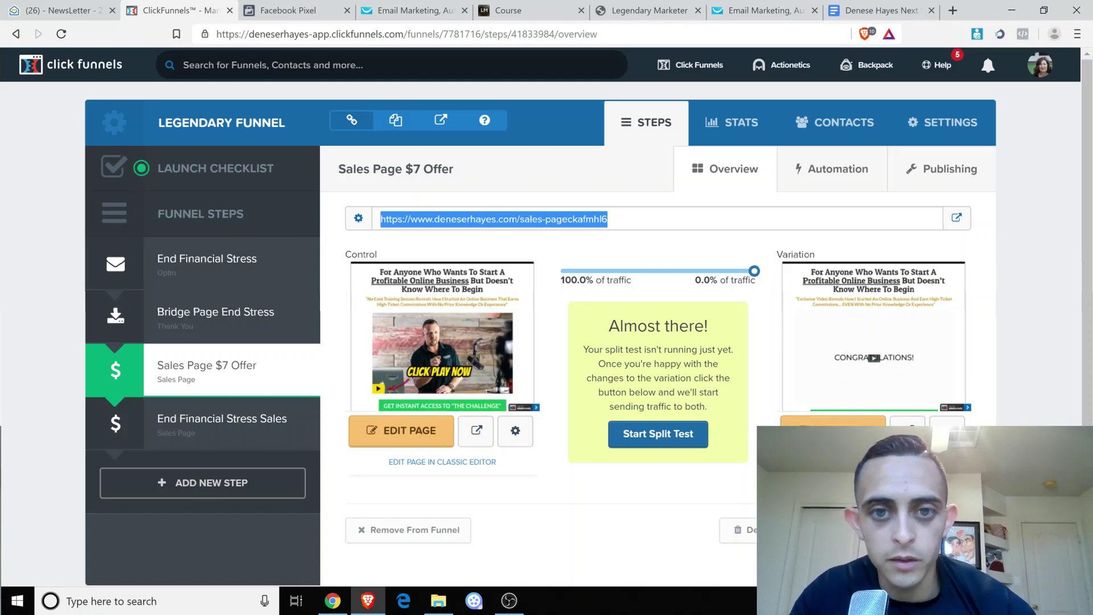
right_click(598, 219)
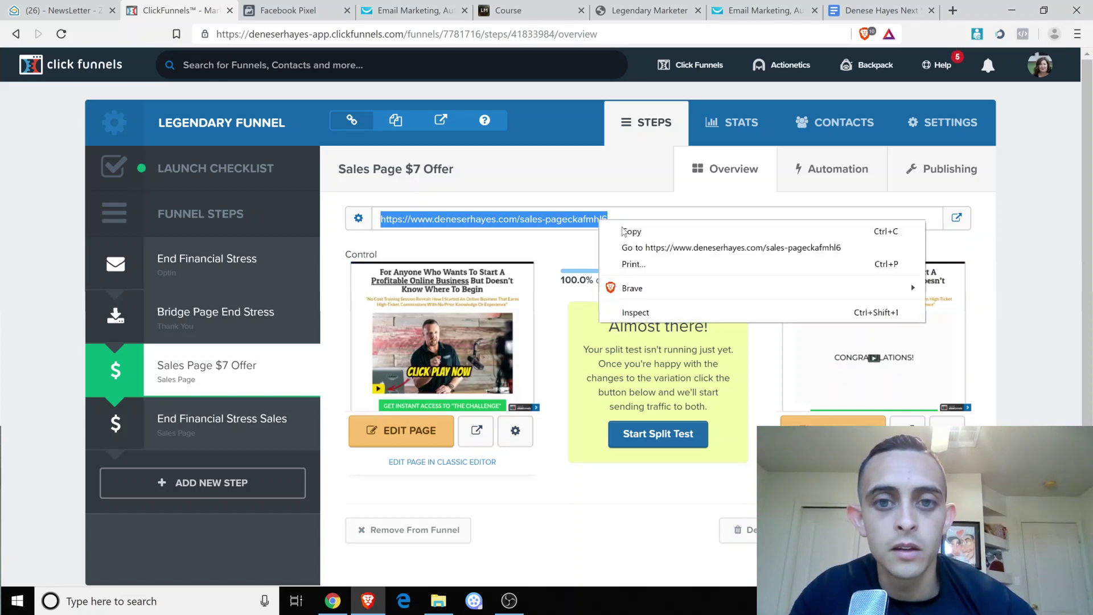
left_click(615, 228)
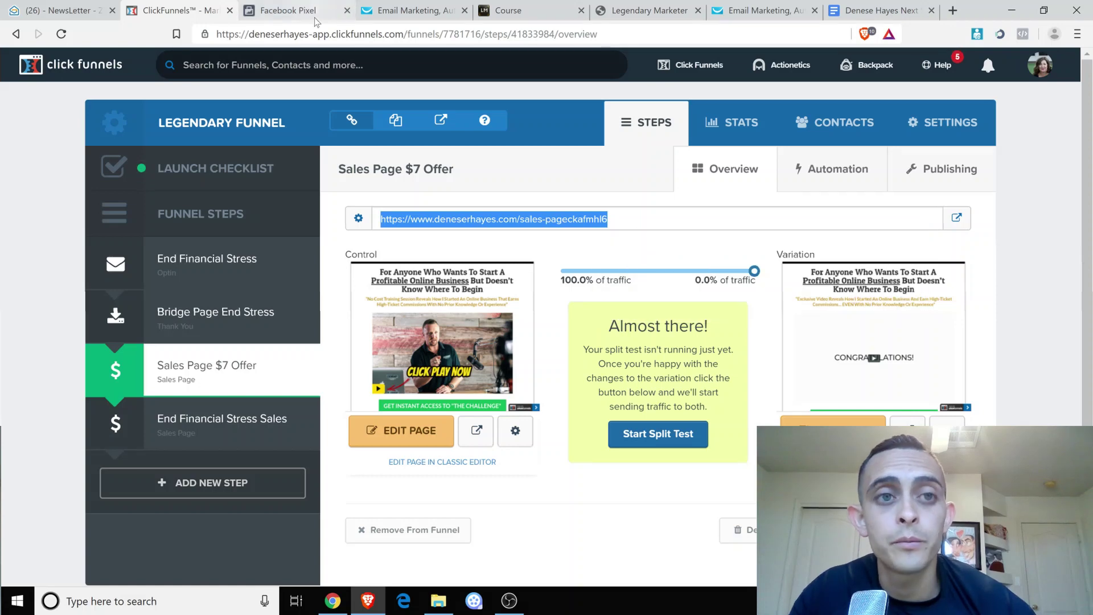
left_click(315, 21)
left_click(490, 399)
key("ctrl+v")
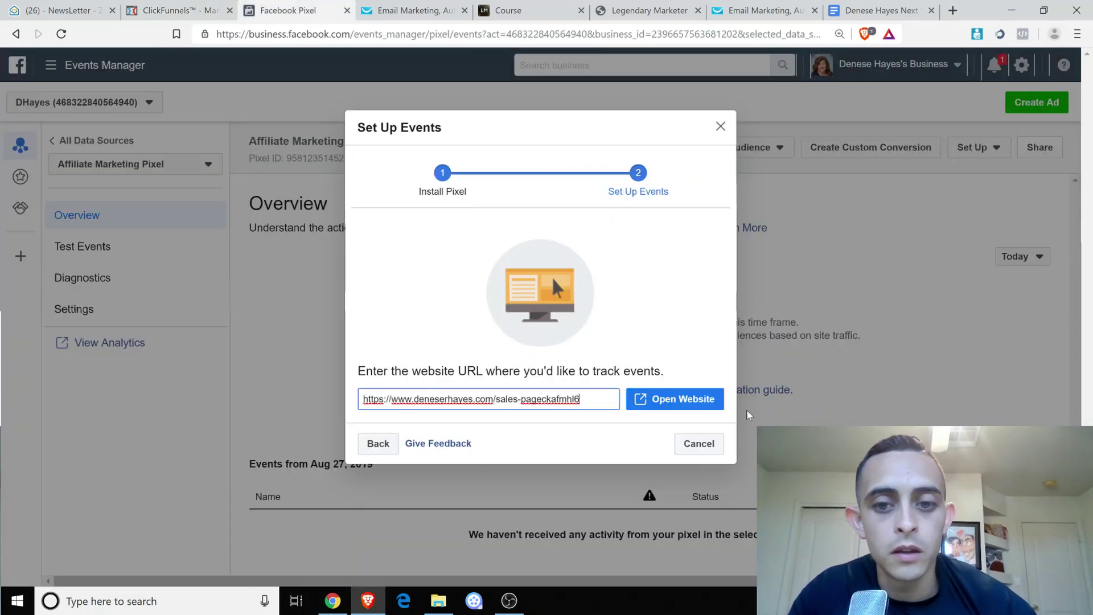
left_click(718, 402)
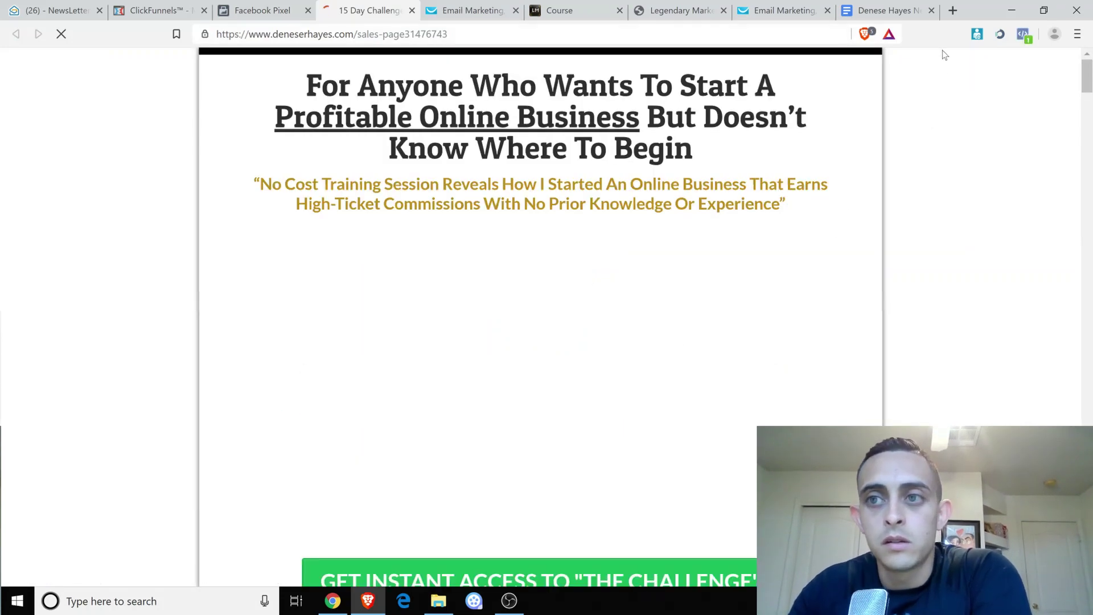
Check the opened sales page and compare the ClickFunnels URL of Sales Page $7 Offer with the one in Facebook's event setup.
scroll(710, 270, "down", 1)
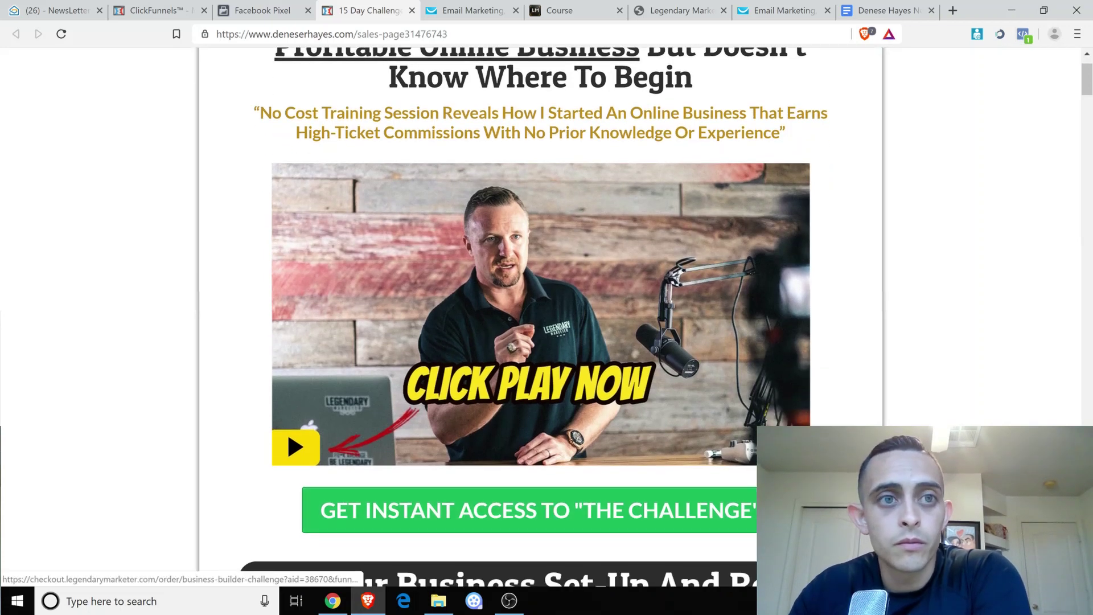
left_click(253, 12)
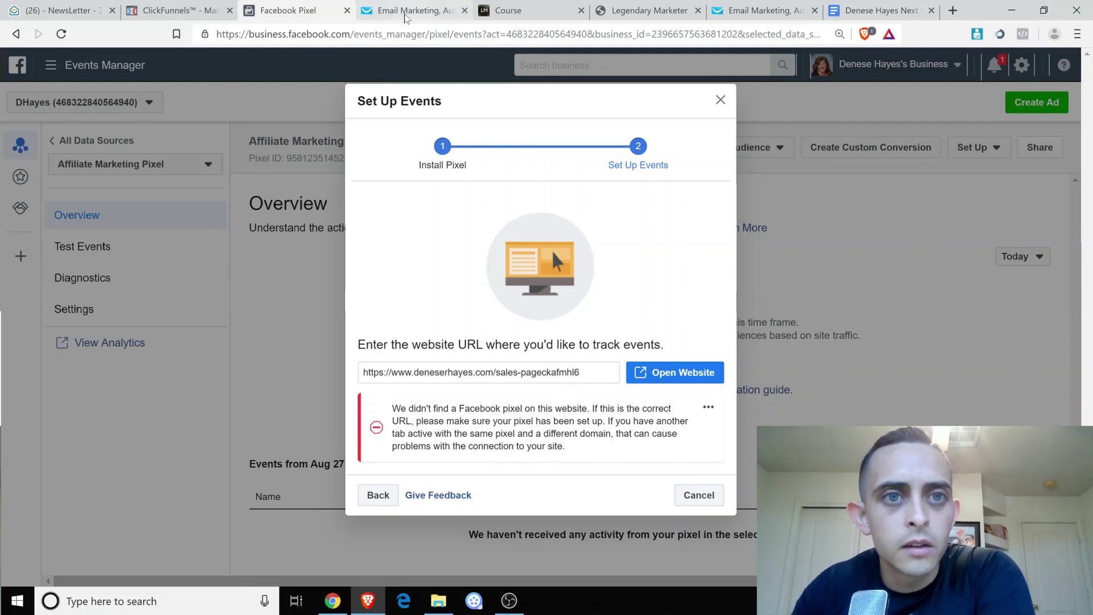
left_click(176, 11)
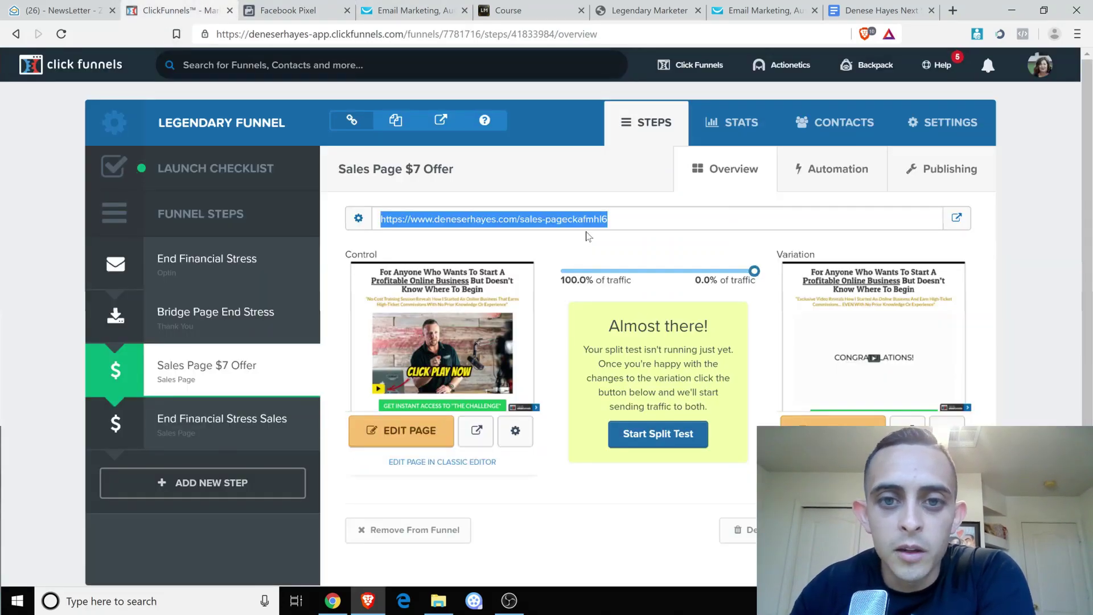
left_click(612, 226)
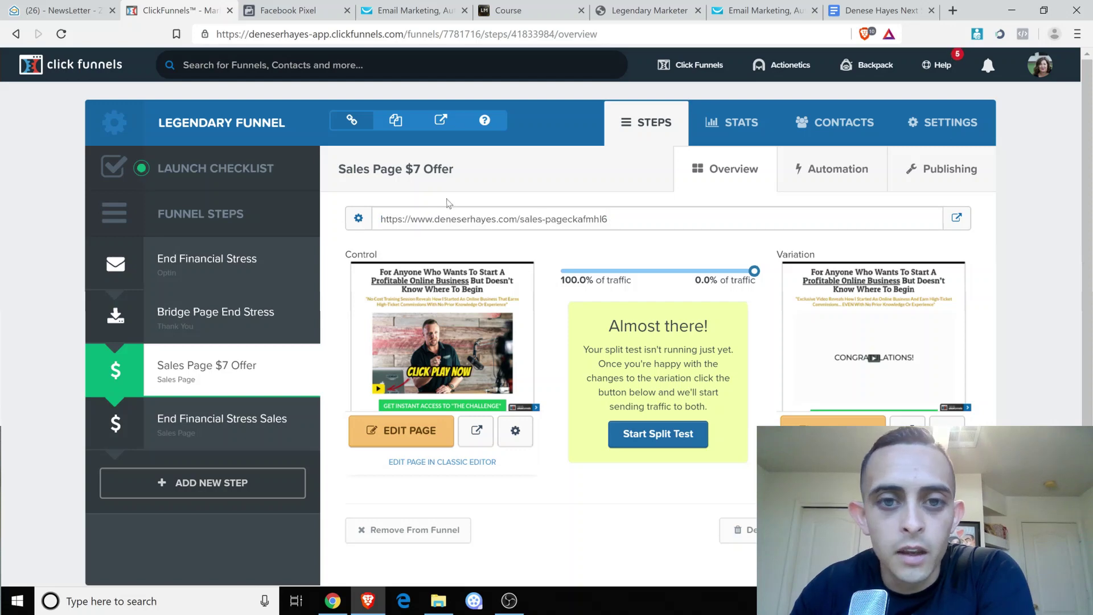
left_click(279, 14)
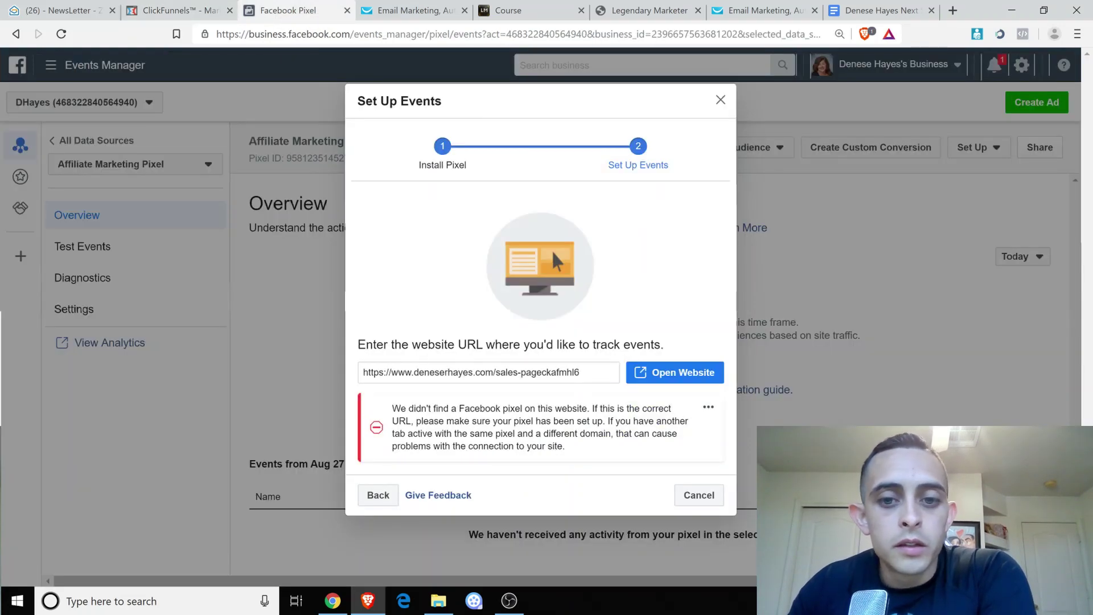
Try to open the sales page again through Facebook's event setup tool, and close the page and the setup dialog.
left_click_drag(363, 373, 632, 384)
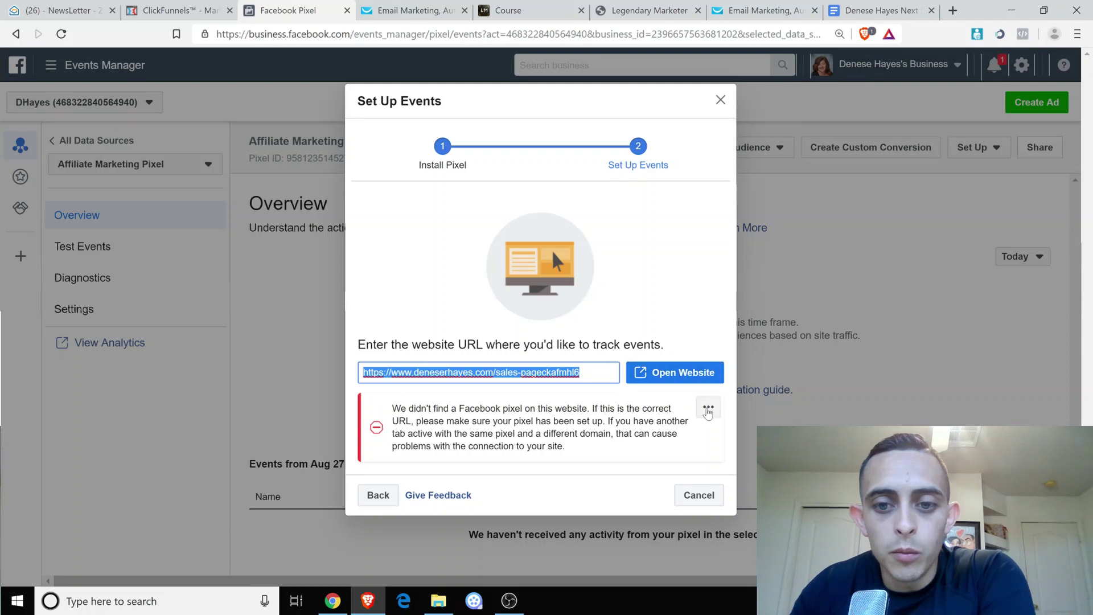
left_click(708, 408)
left_click(656, 367)
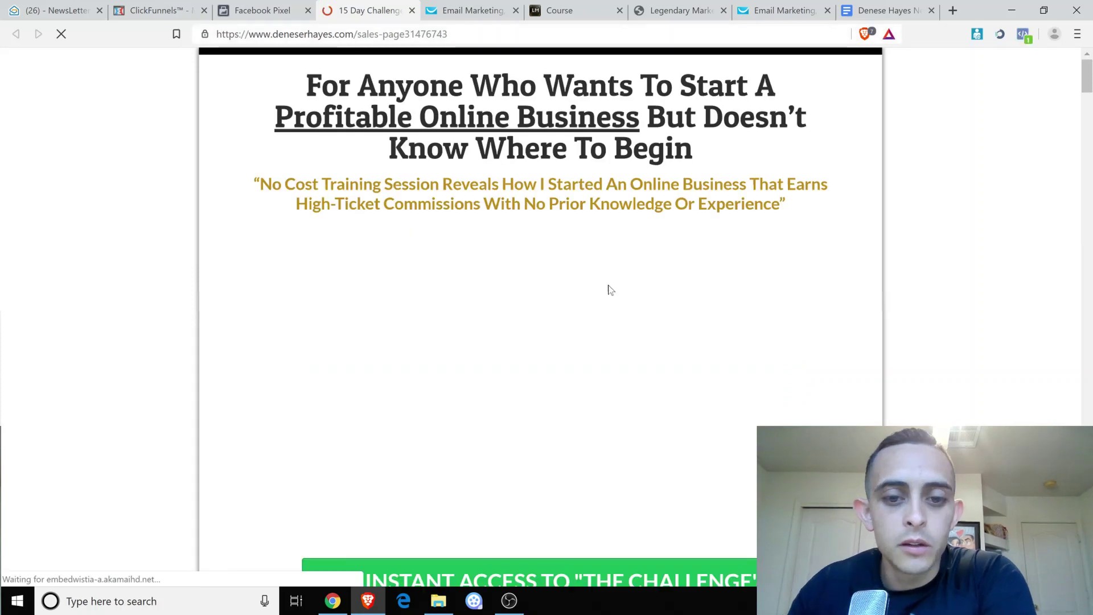
scroll(614, 289, "down", 3)
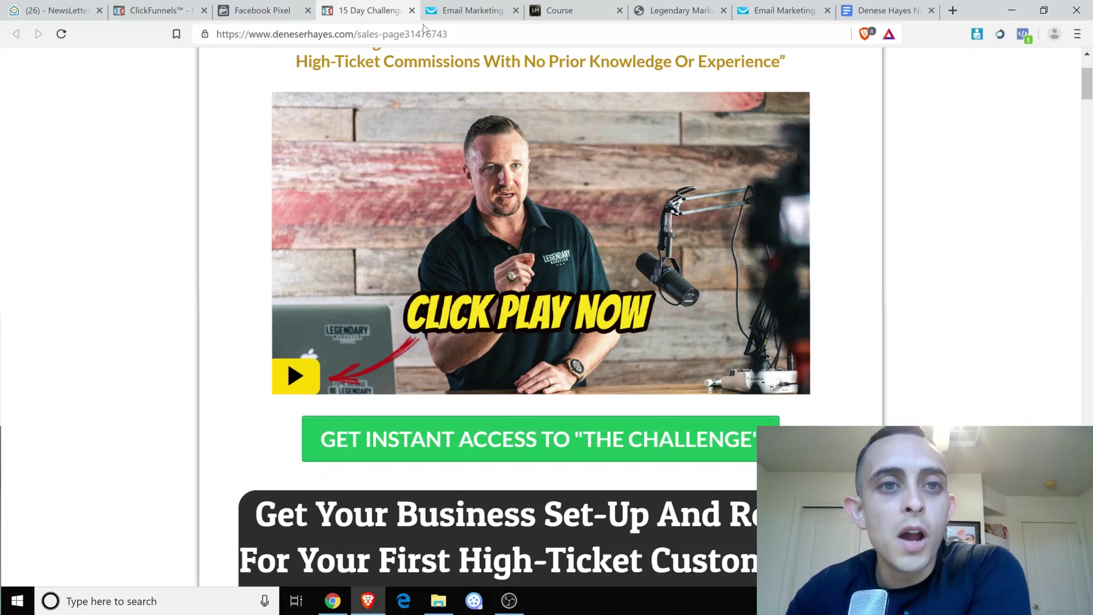
left_click(412, 10)
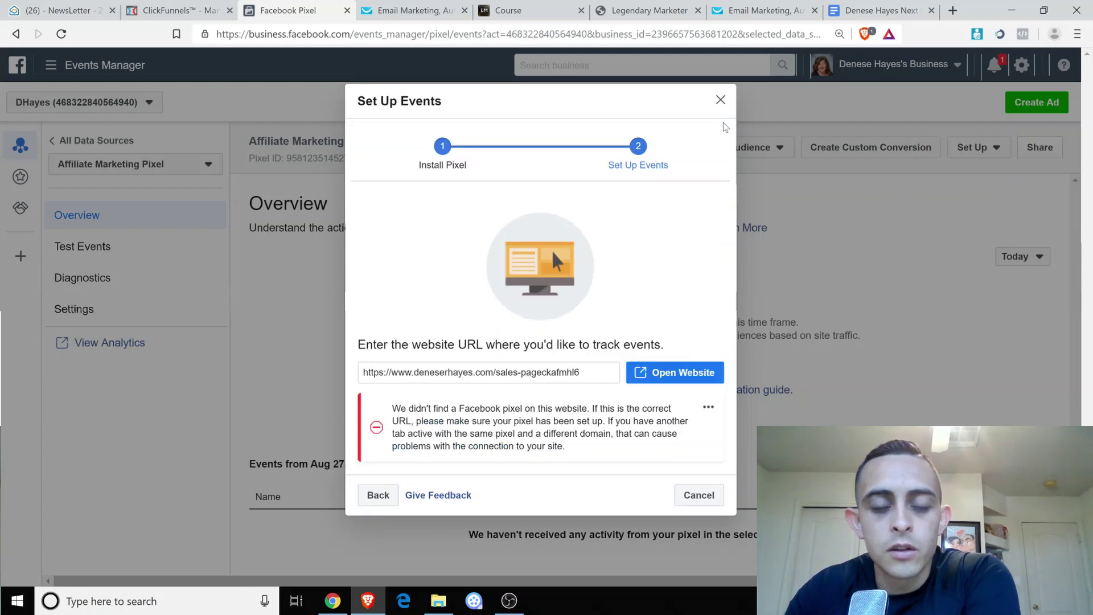
left_click(720, 100)
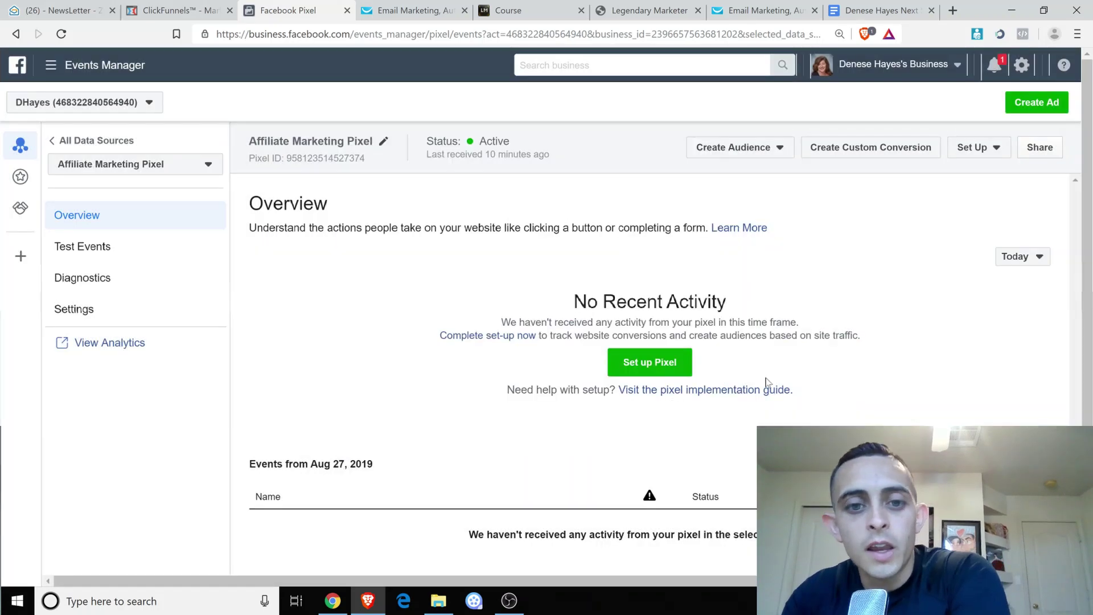
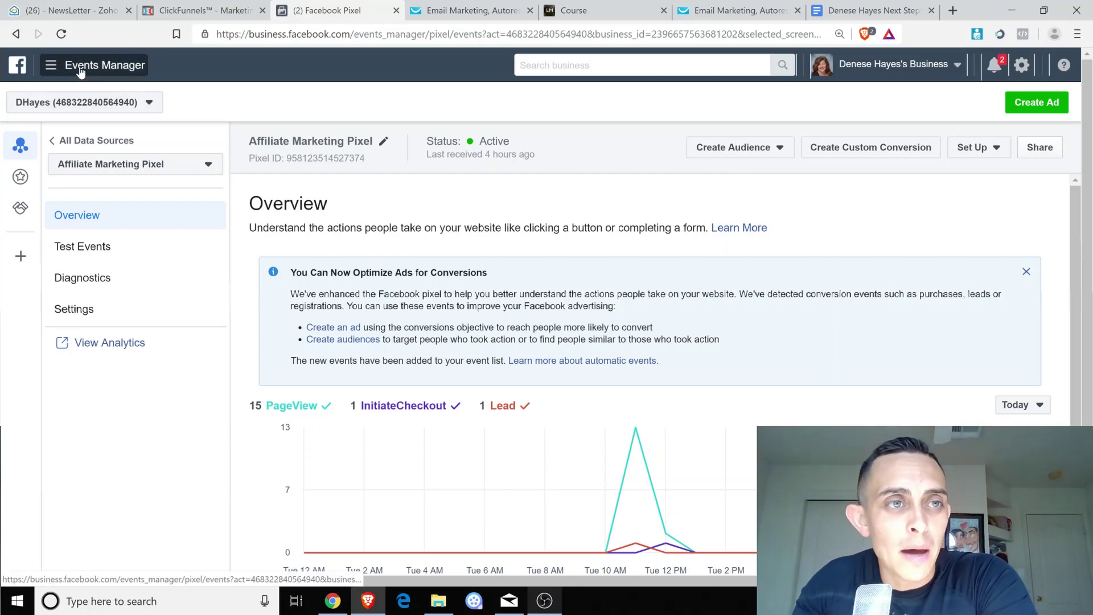
View Custom Conversions and Data Sources in Events Manager, and open the Affiliate Marketing Pixel's overview to review its activity.
left_click(121, 66)
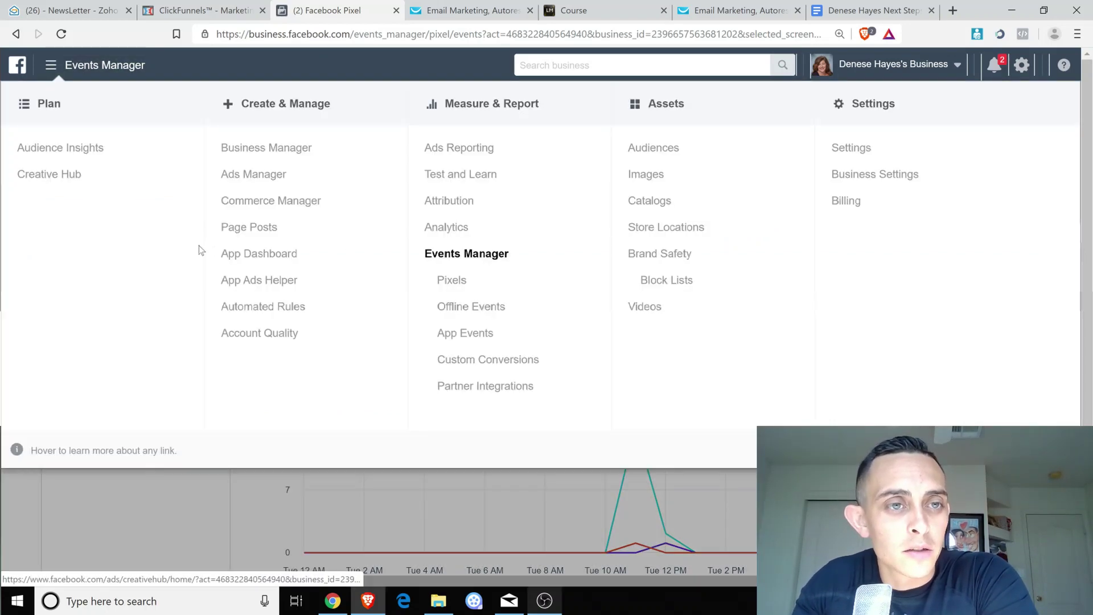
left_click(518, 361)
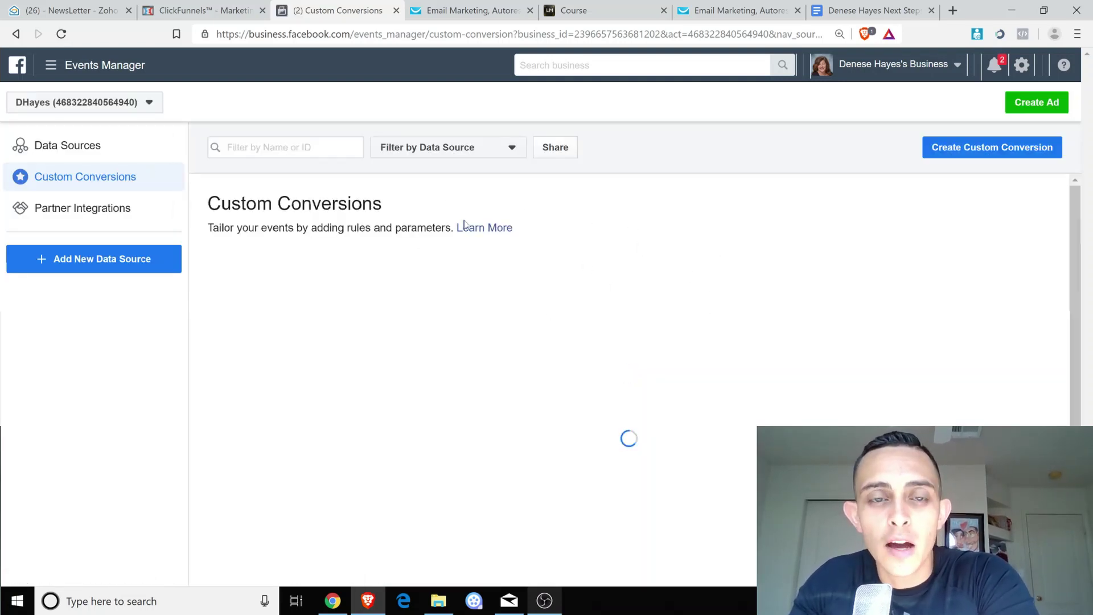
left_click(48, 147)
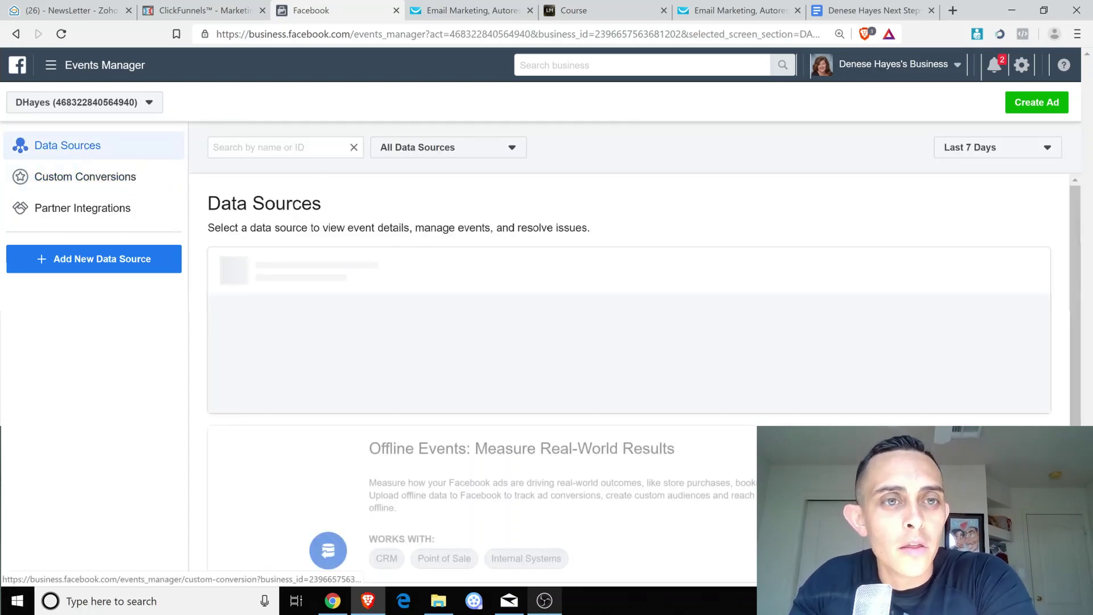
scroll(490, 365, "down", 1)
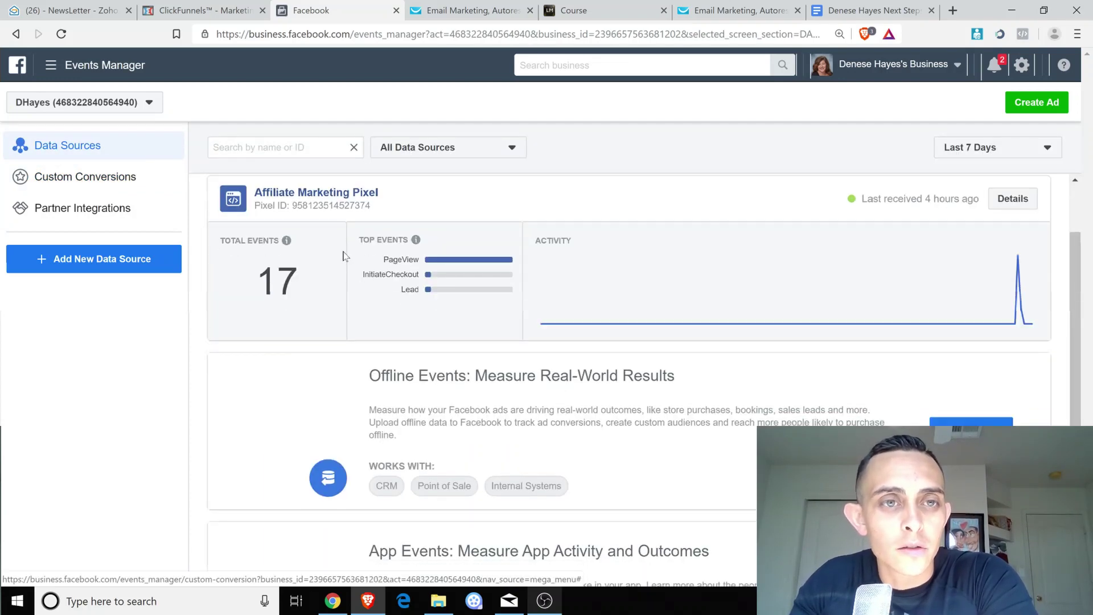
left_click(304, 197)
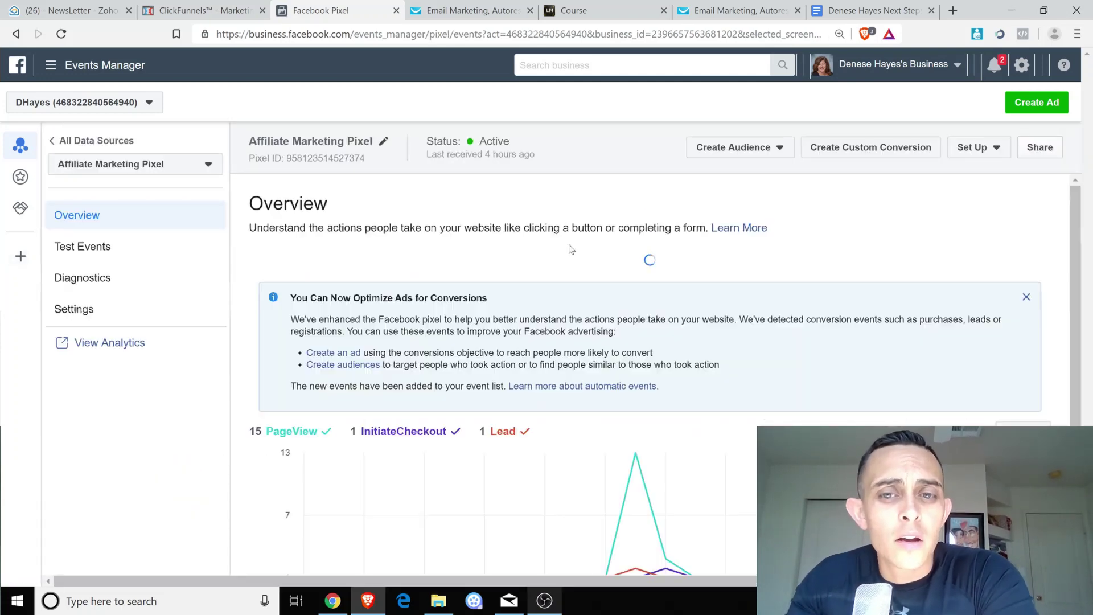
scroll(571, 249, "down", 2)
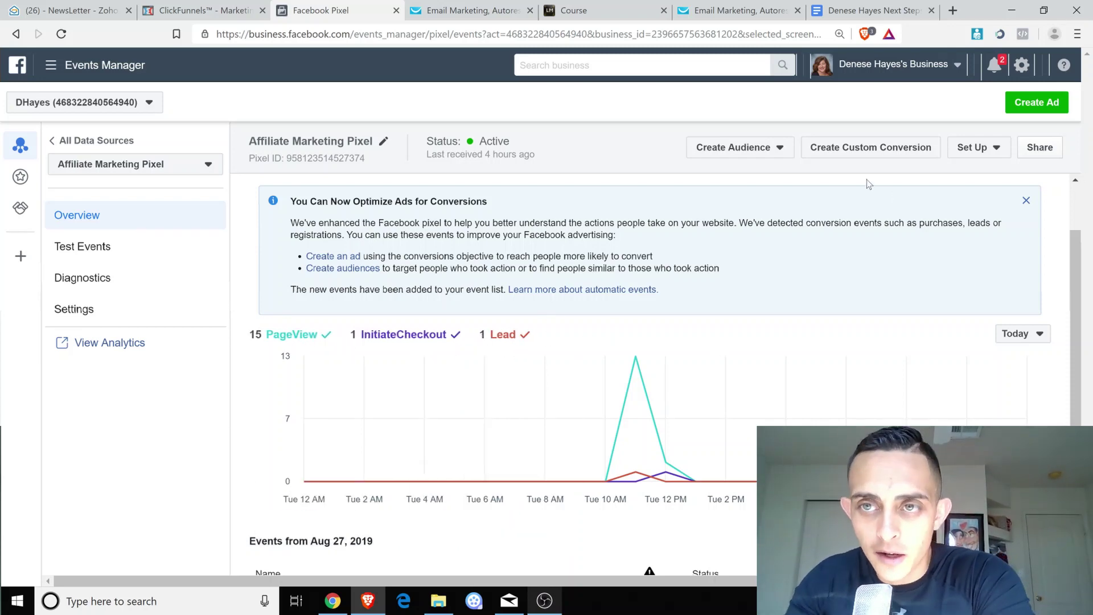
Start setting up new events for the pixel with manually installed event code, choosing Other Business Category.
left_click(972, 150)
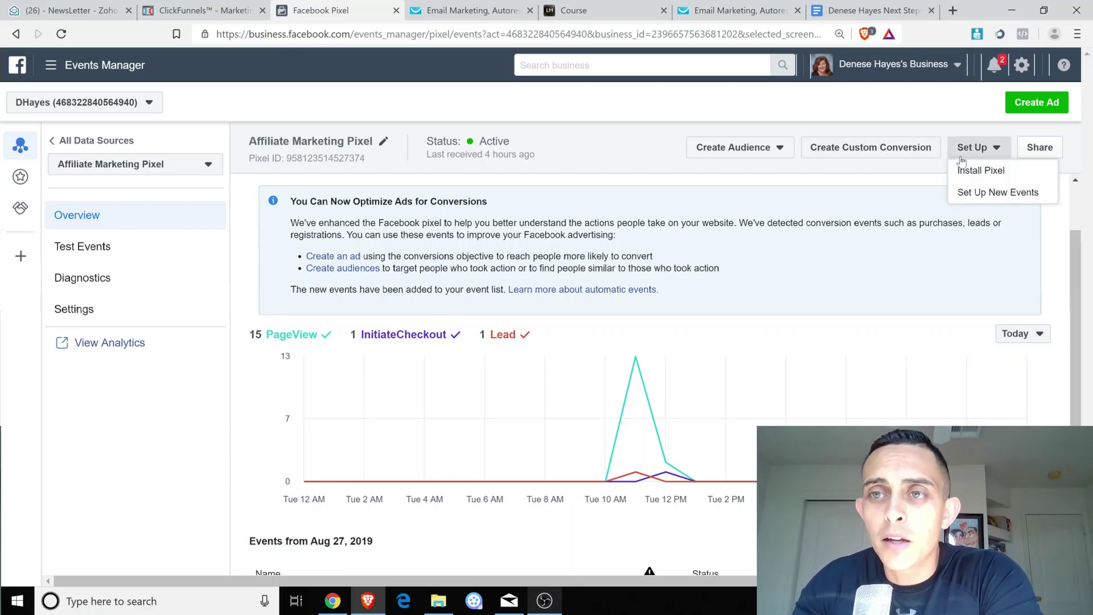
left_click(995, 193)
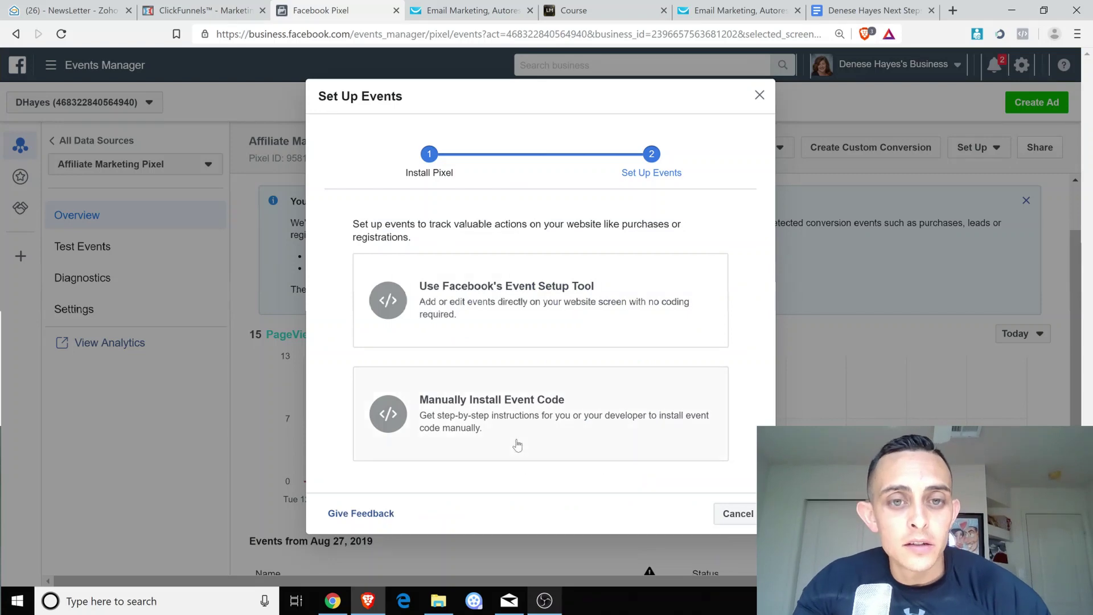
left_click(521, 406)
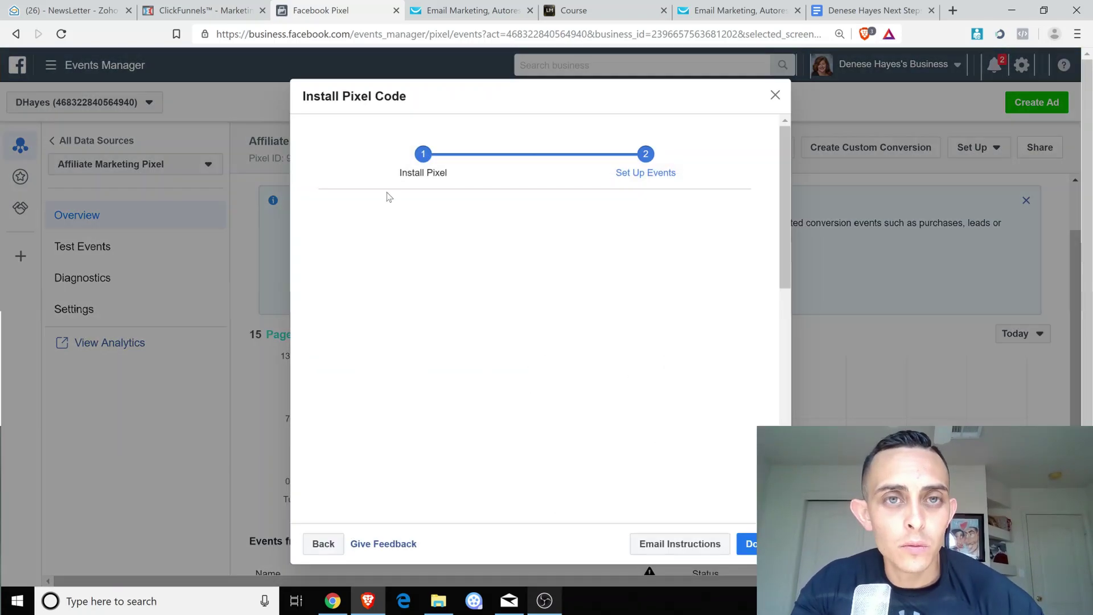
scroll(576, 256, "down", 1)
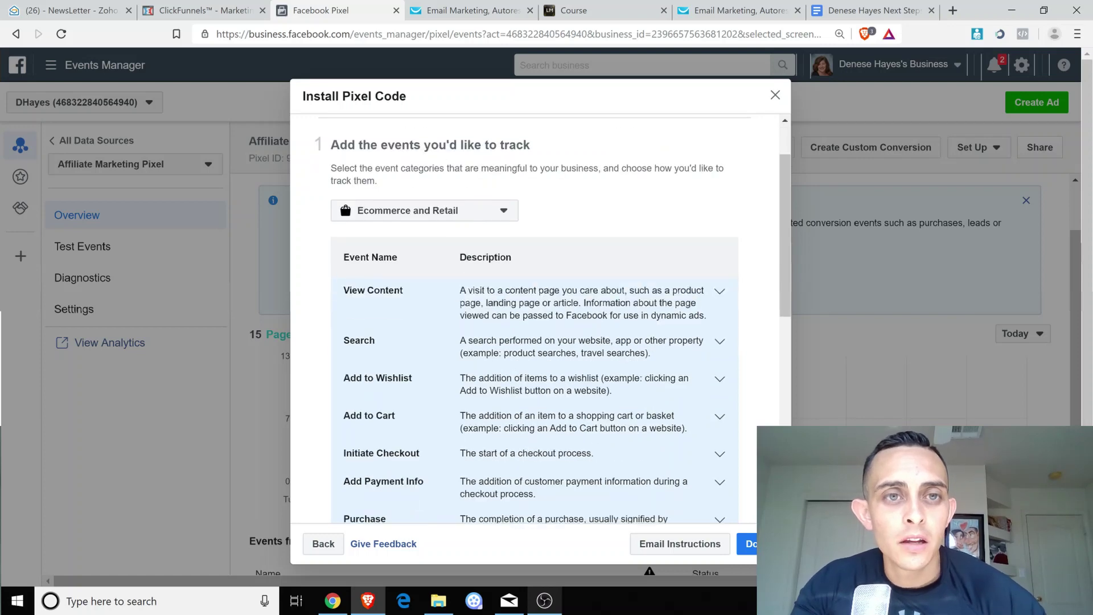
left_click(414, 206)
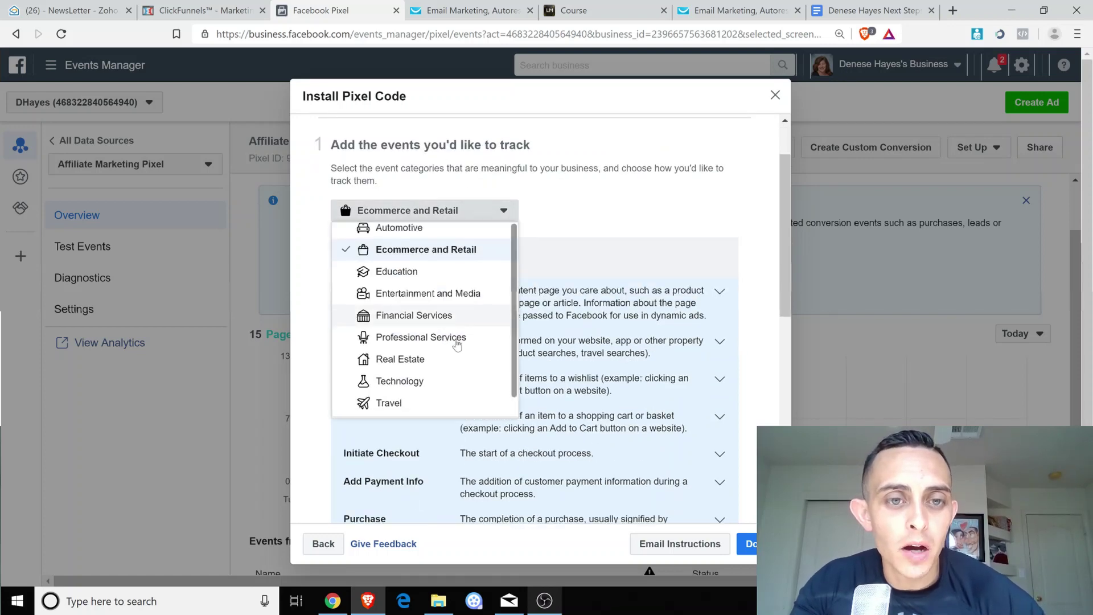
scroll(422, 338, "down", 1)
left_click(422, 407)
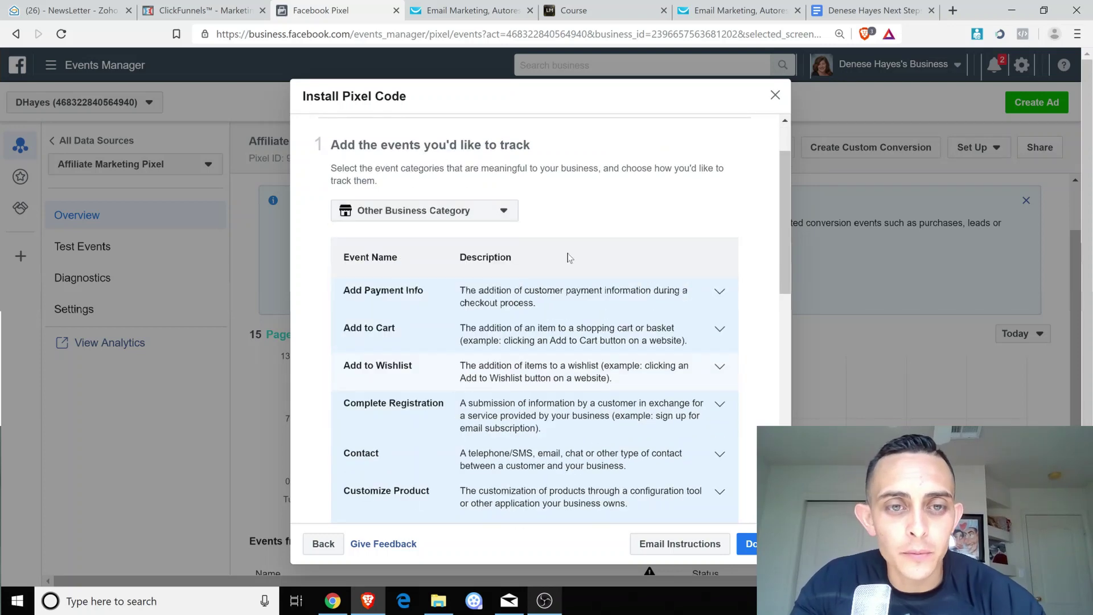
Copy the Lead event code for tracking on page load to the clipboard.
scroll(567, 253, "down", 5)
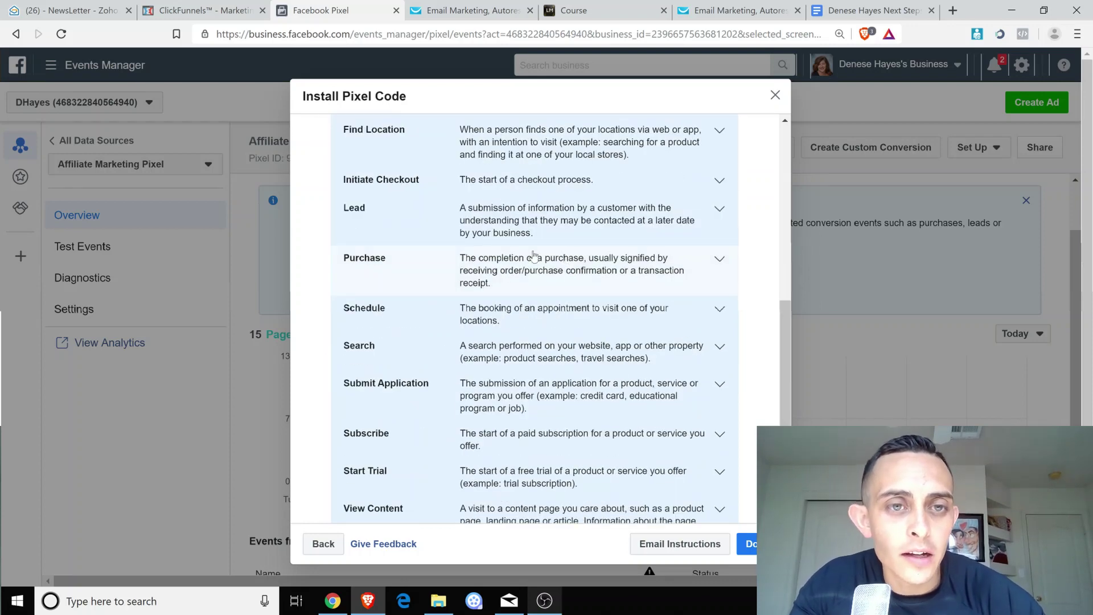
left_click(719, 211)
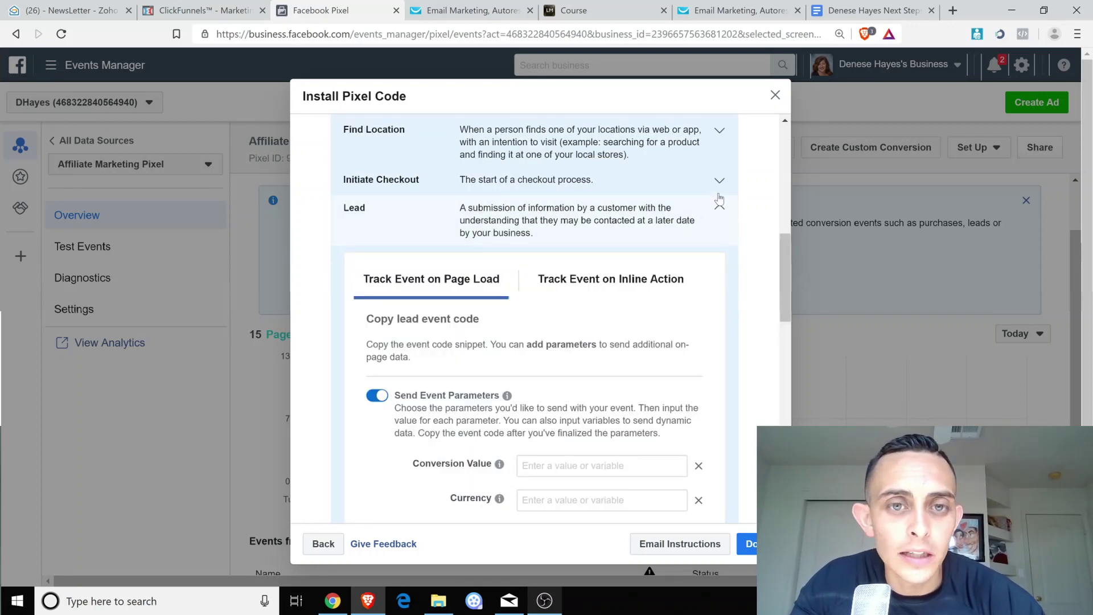
scroll(619, 245, "down", 5)
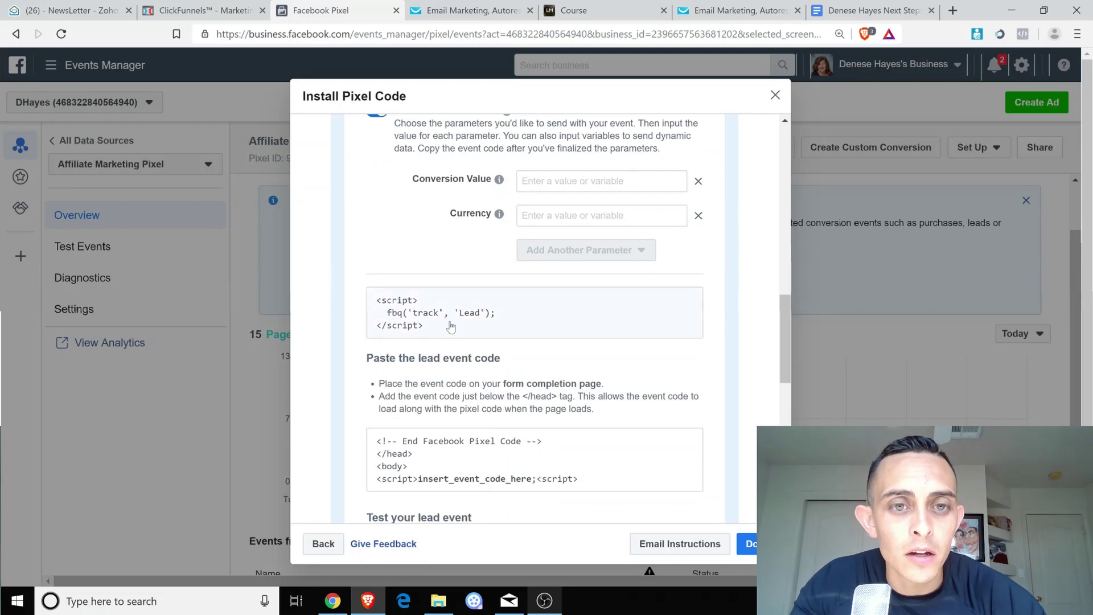
mouse_move(454, 324)
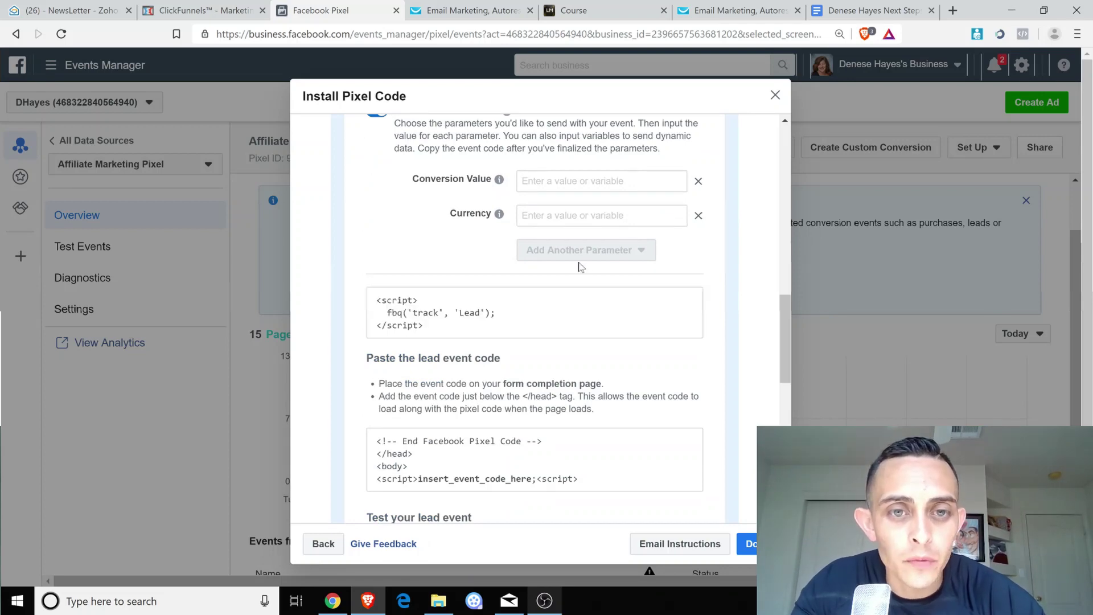
scroll(570, 255, "down", 1)
mouse_move(535, 236)
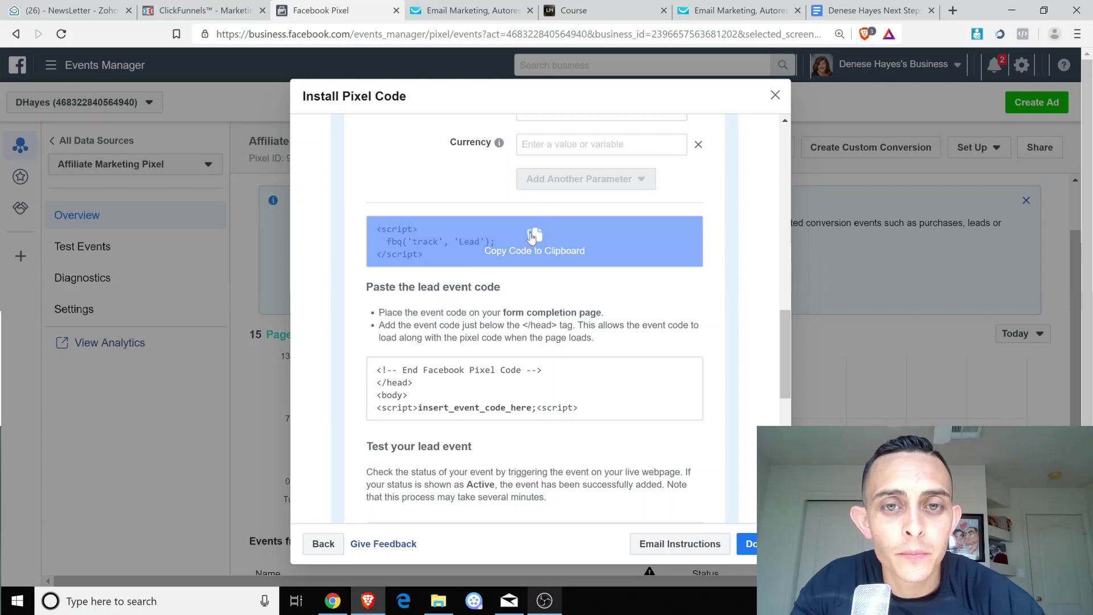
left_click(533, 236)
scroll(530, 268, "up", 1)
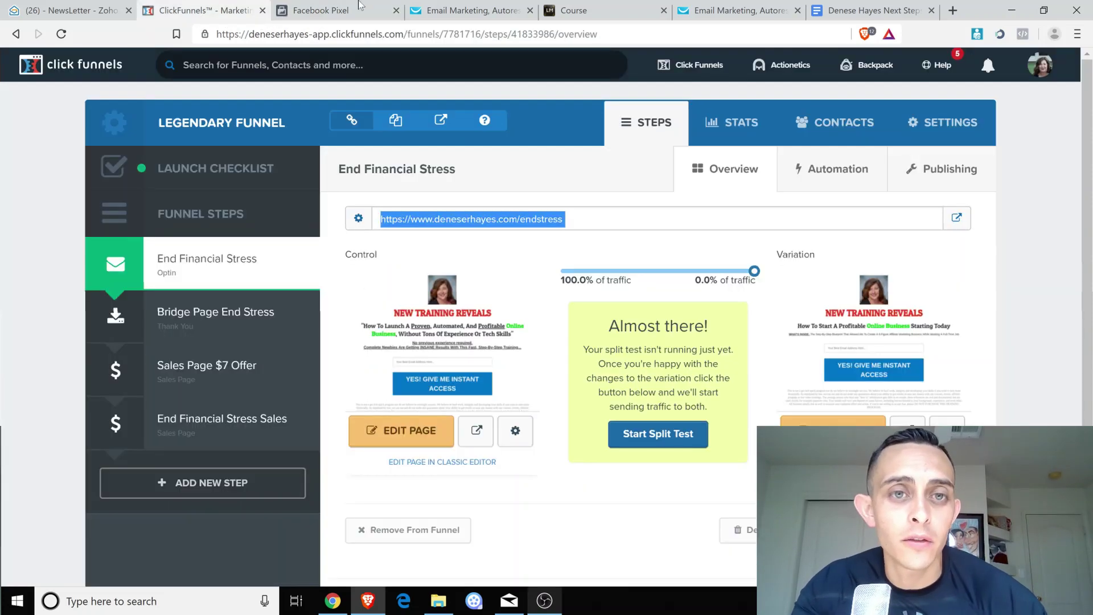
Switch to ClickFunnels and open the Bridge Page End Stress thank-you page of the Legendary Funnel in the page editor.
left_click(199, 10)
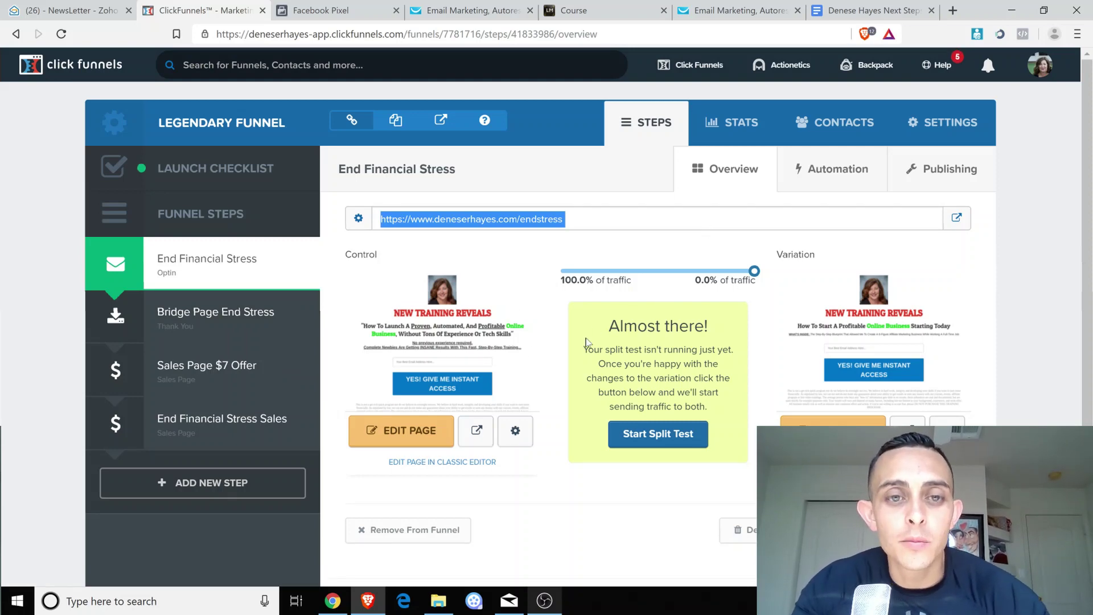
left_click(190, 316)
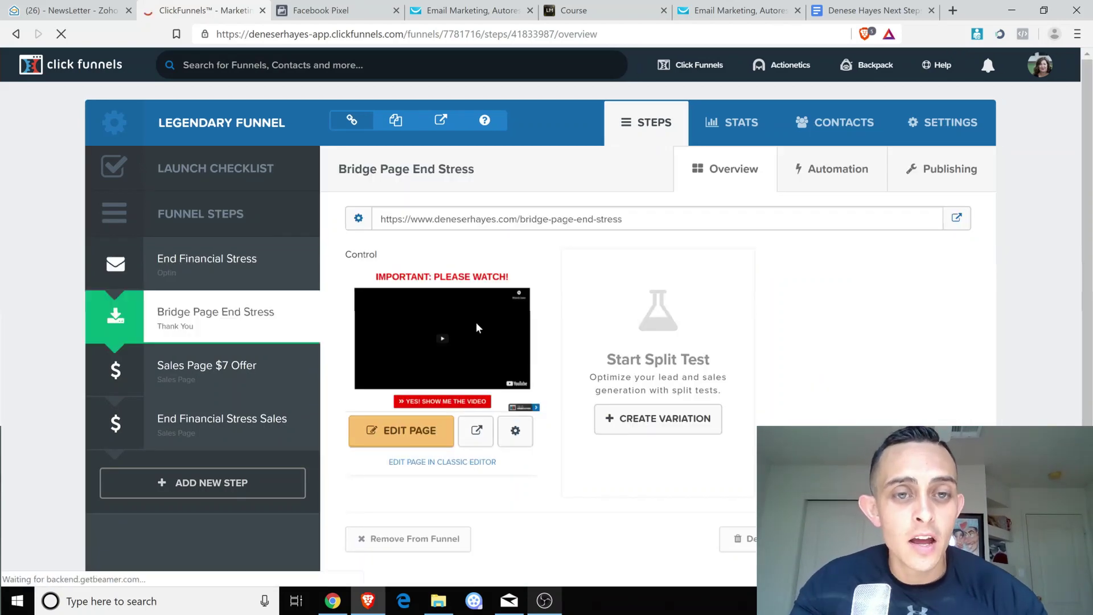
left_click(421, 434)
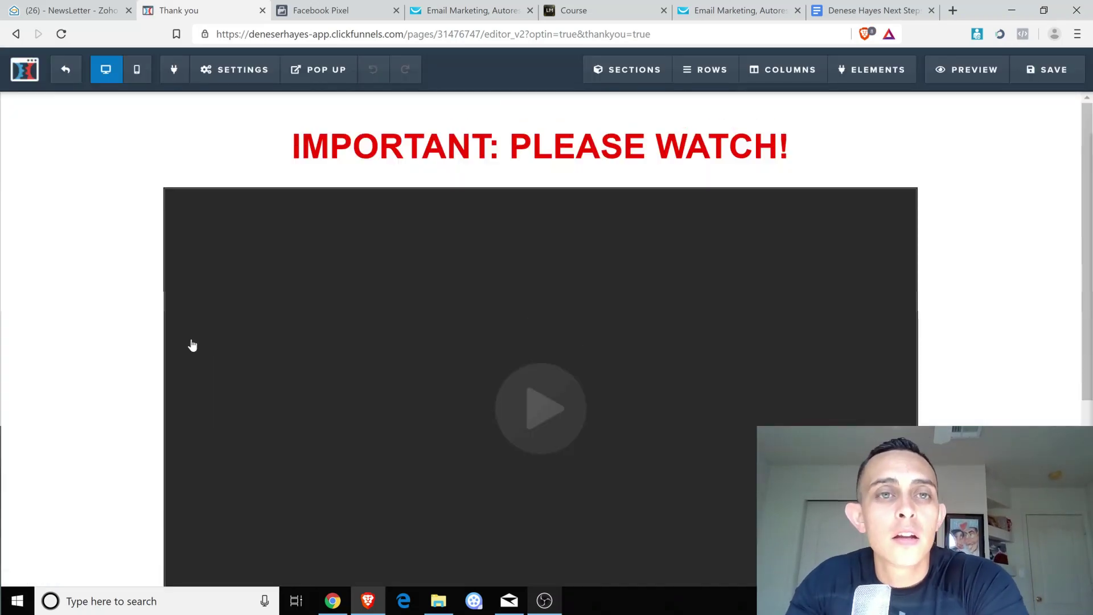
Paste the Lead event script into the page's header tracking code and close the tracking code dialog.
left_click(240, 70)
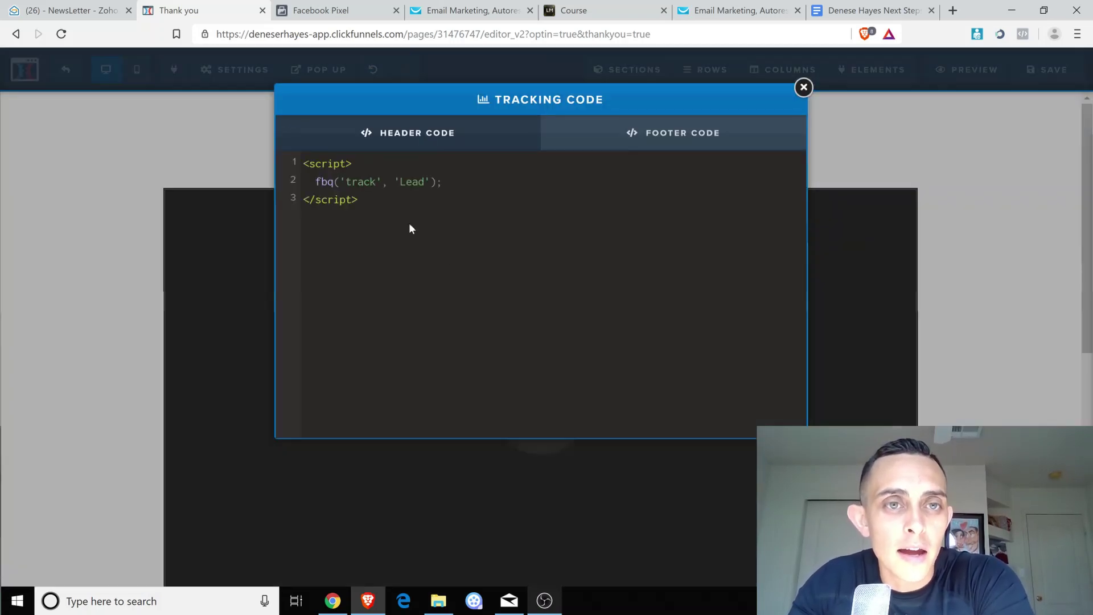
left_click_drag(411, 228, 294, 153)
left_click(391, 228)
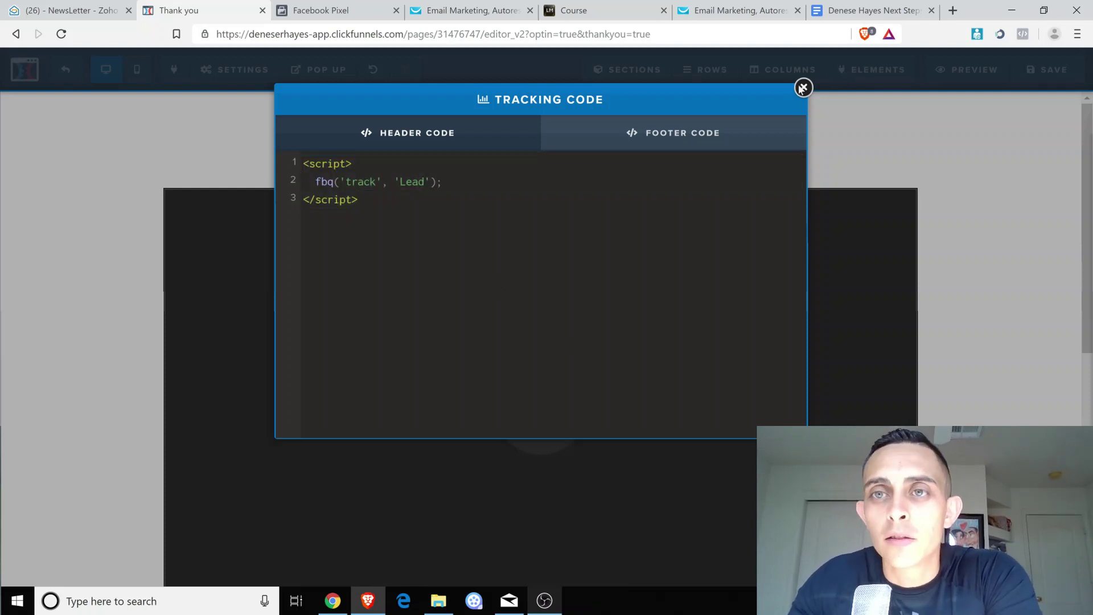
left_click(1028, 85)
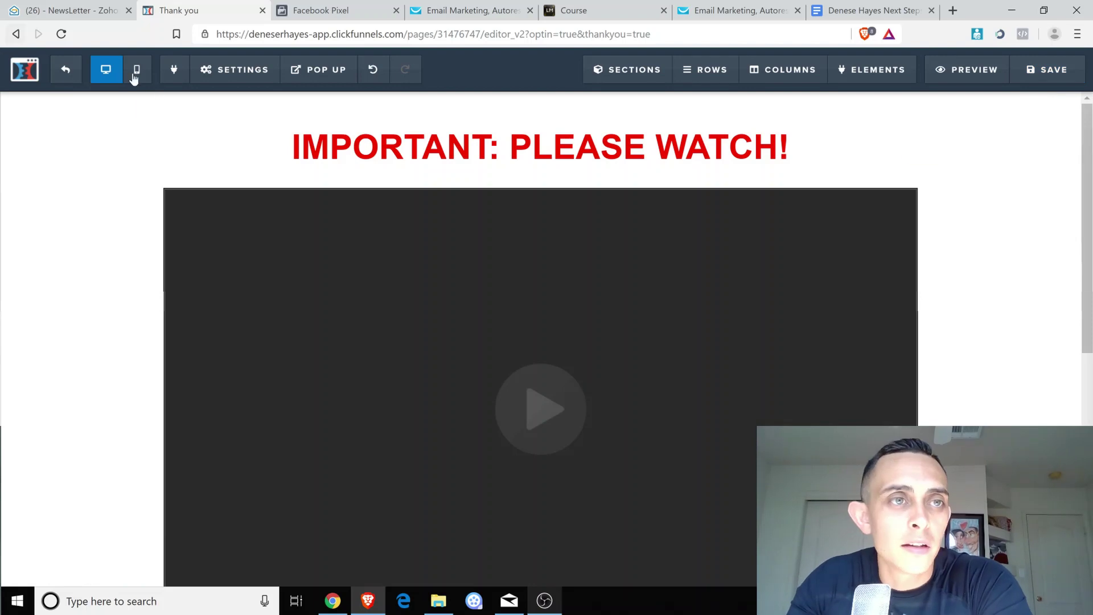
Leave the bridge page editor, return to the Facebook pixel setup, and copy the Initiate Checkout event code for page load to the clipboard.
left_click(66, 69)
left_click(319, 11)
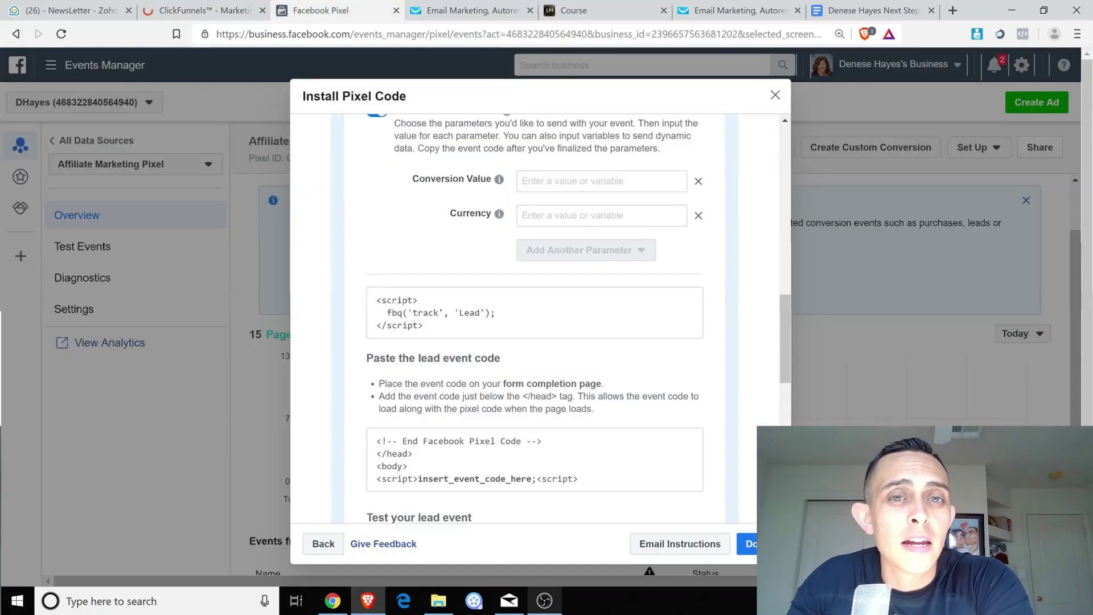
scroll(526, 403, "down", 7)
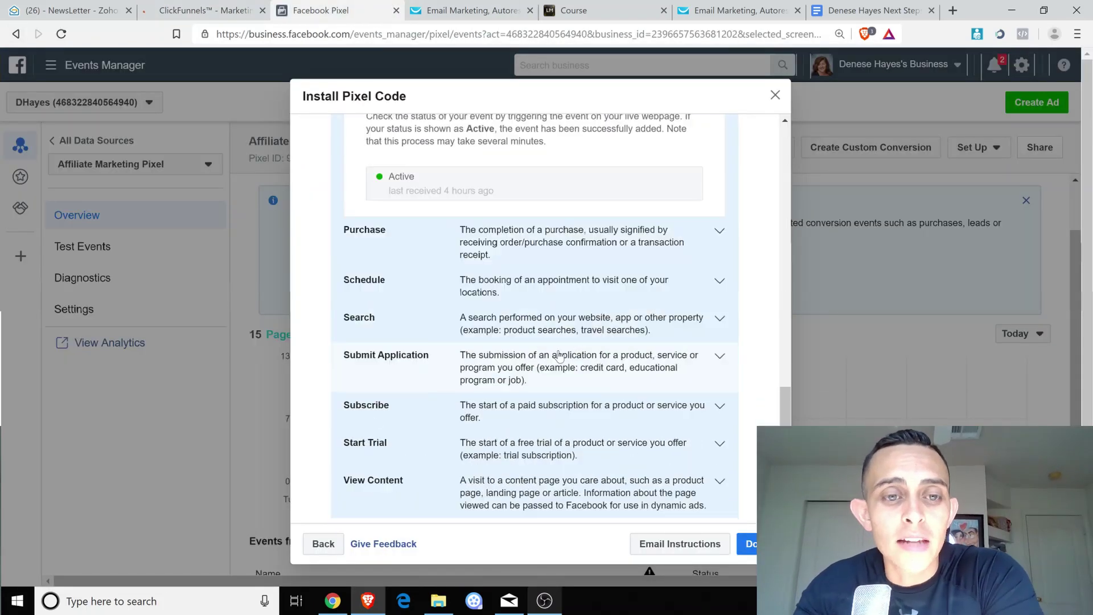
scroll(527, 341, "down", 3)
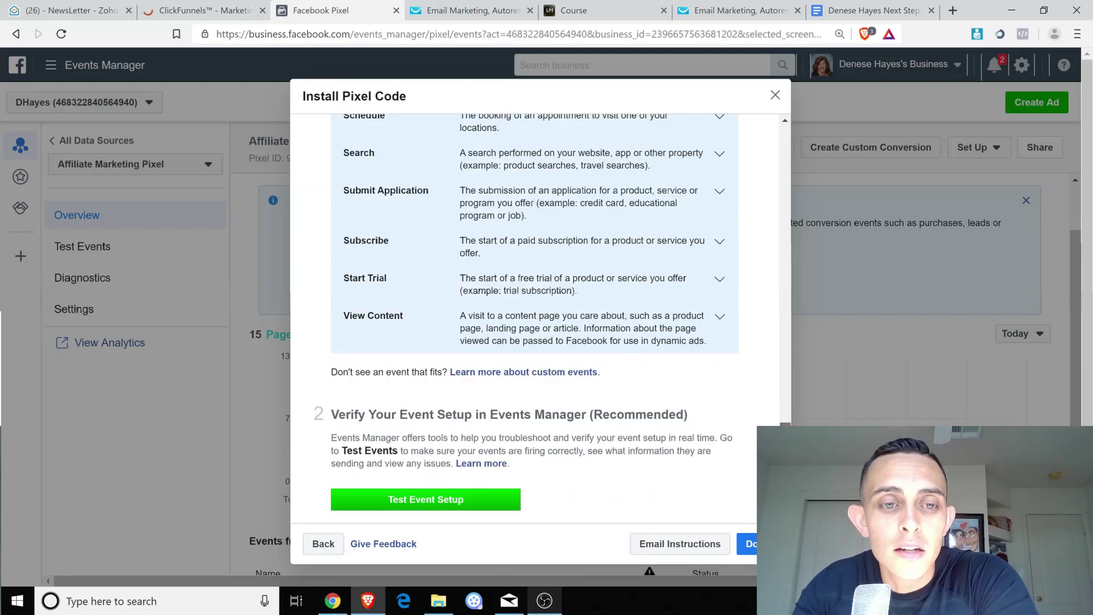
left_click_drag(785, 431, 798, 217)
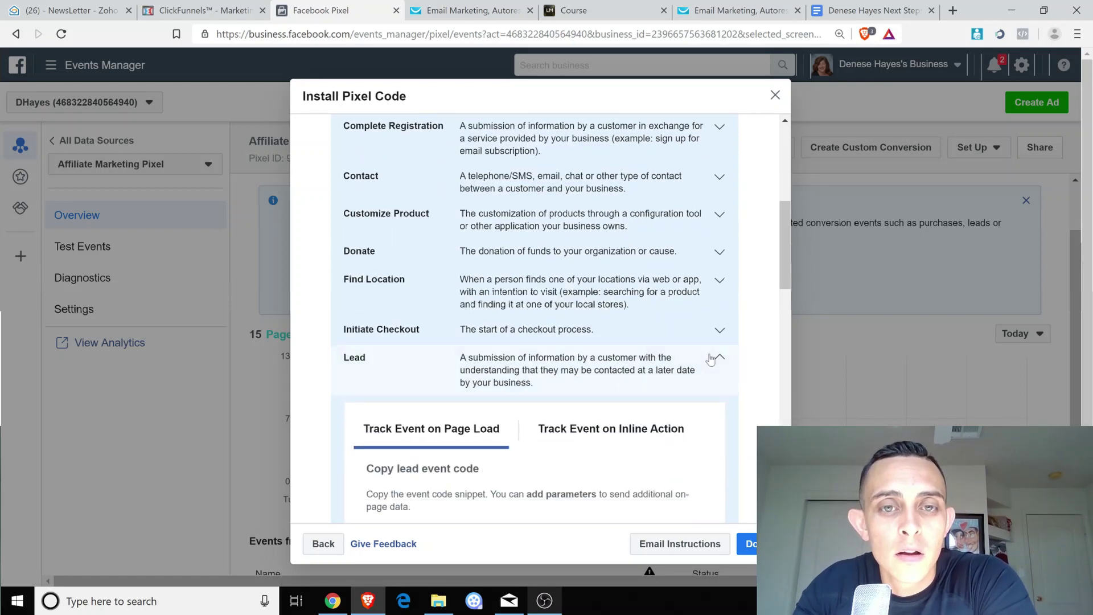
left_click(726, 328)
scroll(655, 263, "down", 2)
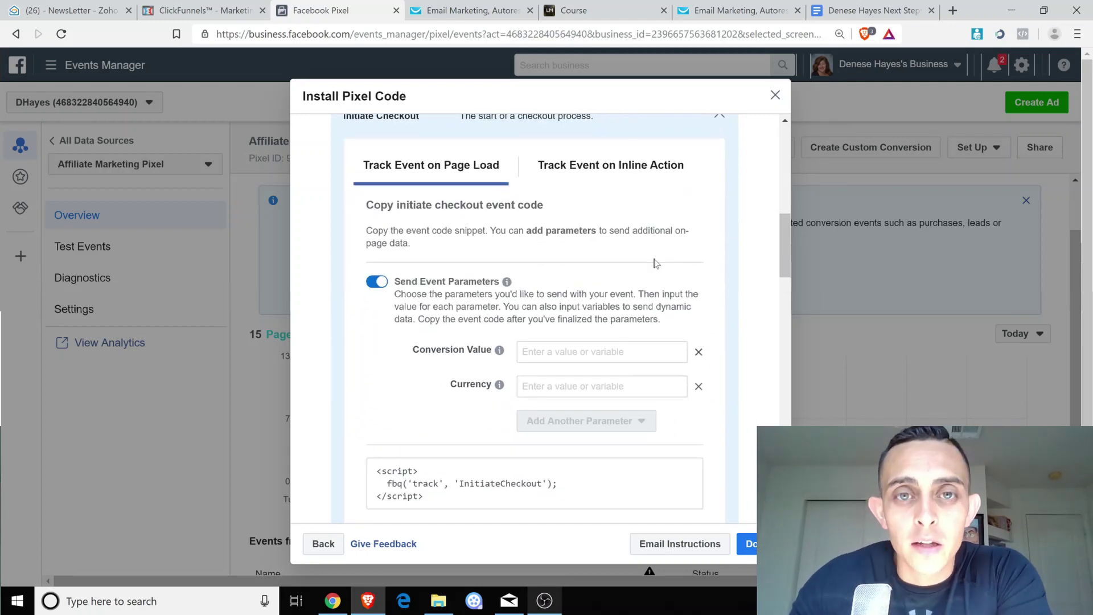
scroll(614, 346, "down", 2)
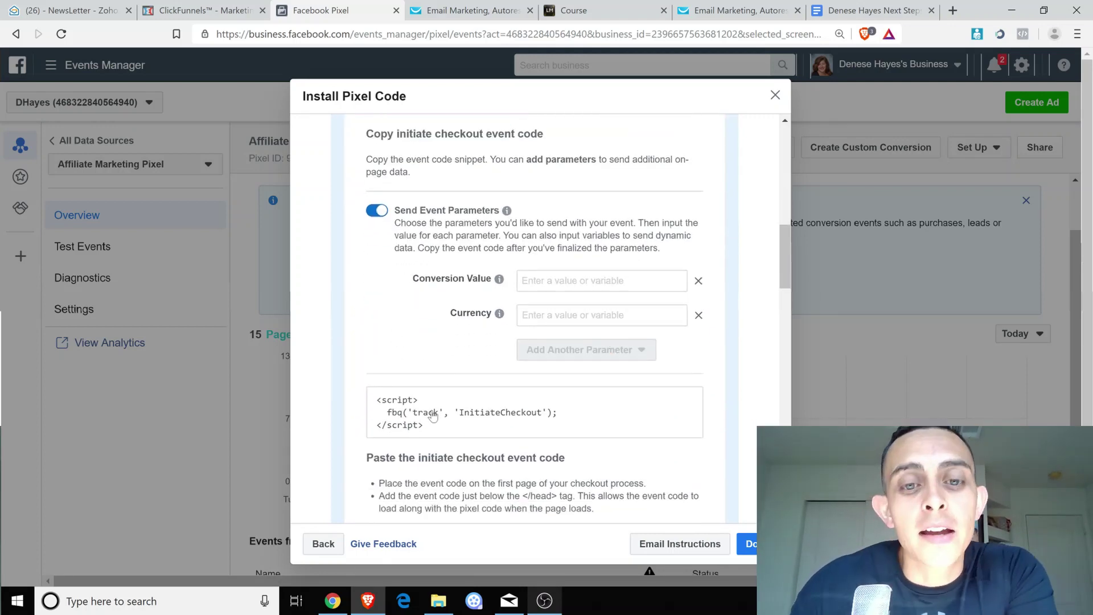
mouse_move(432, 417)
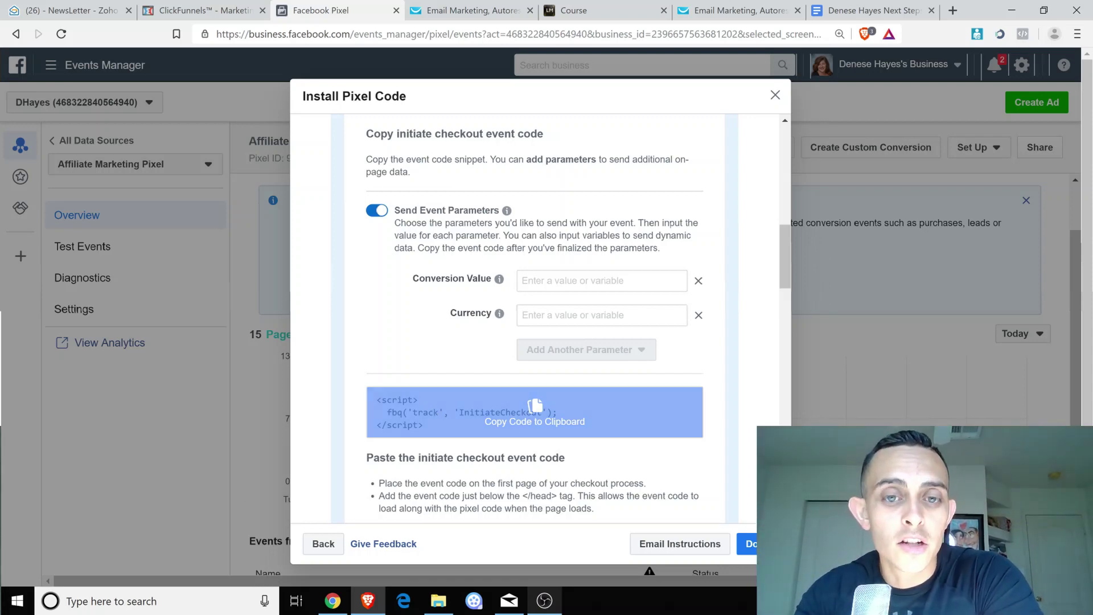
left_click(547, 408)
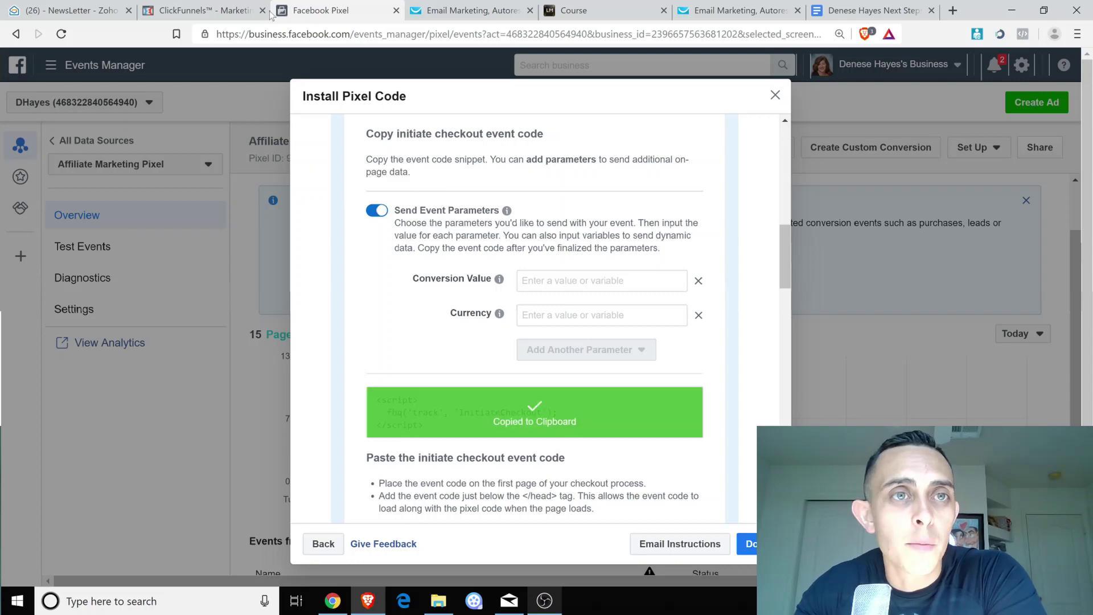
Switch to ClickFunnels, open the Sales Page $7 Offer in the editor, and check the InitiateCheckout script in its header tracking code.
left_click(195, 17)
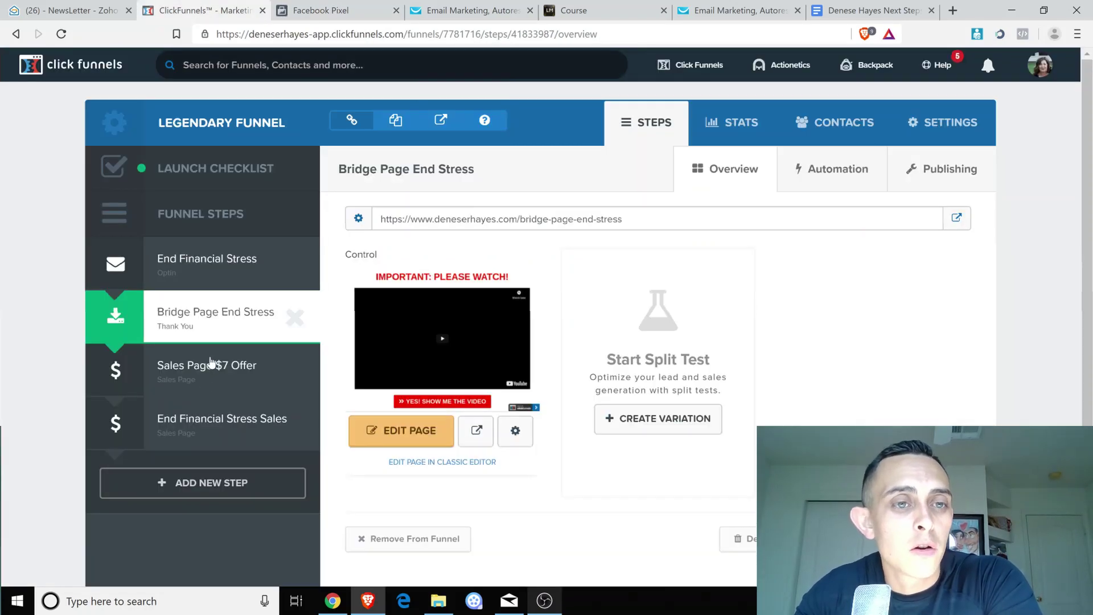
left_click(215, 371)
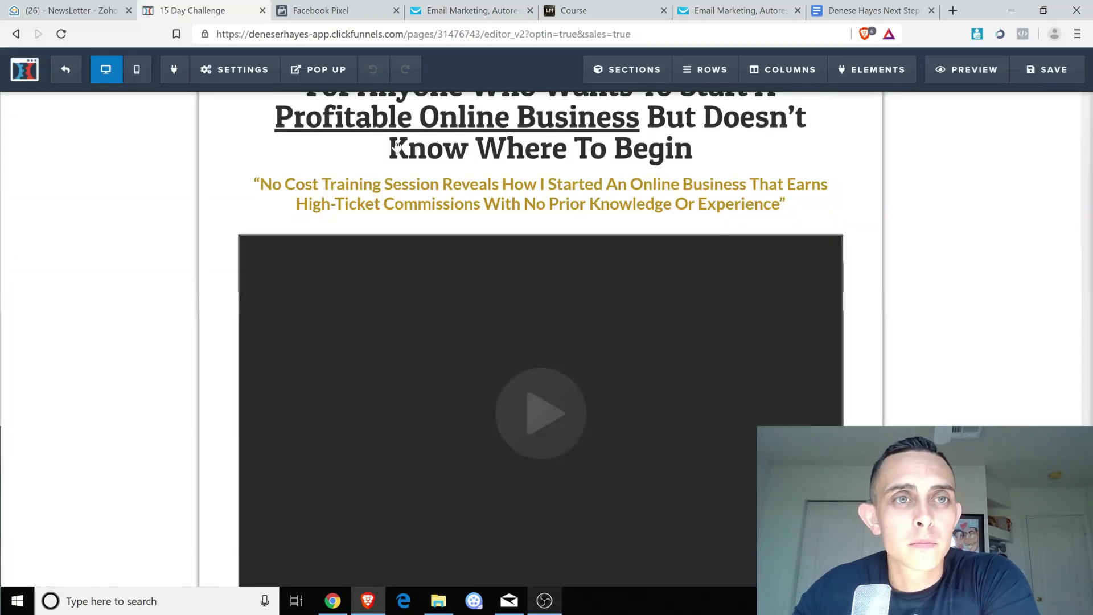
mouse_move(227, 79)
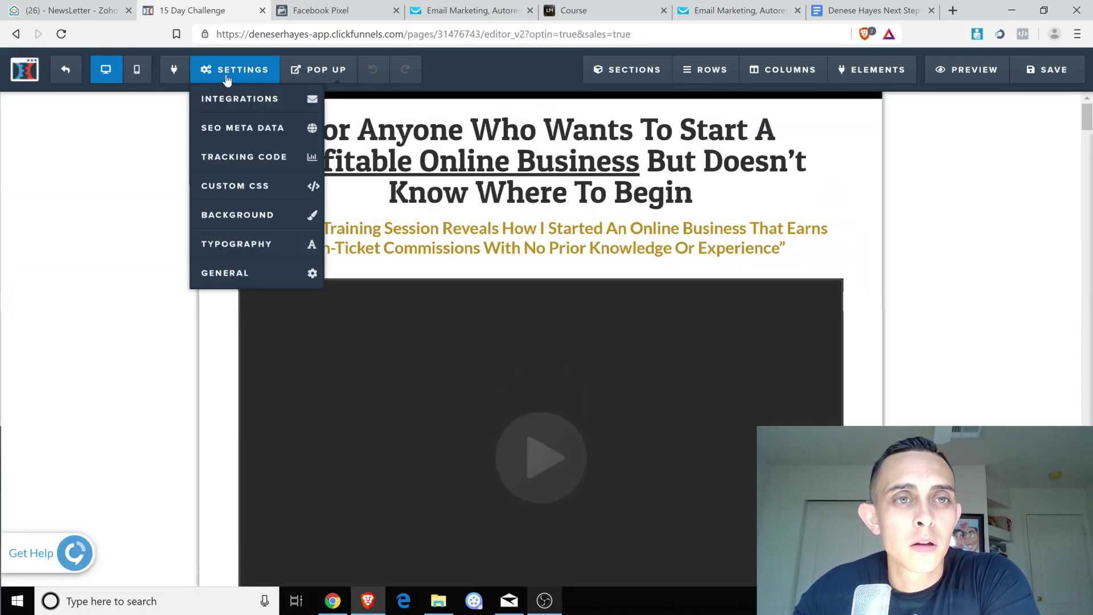
left_click(262, 167)
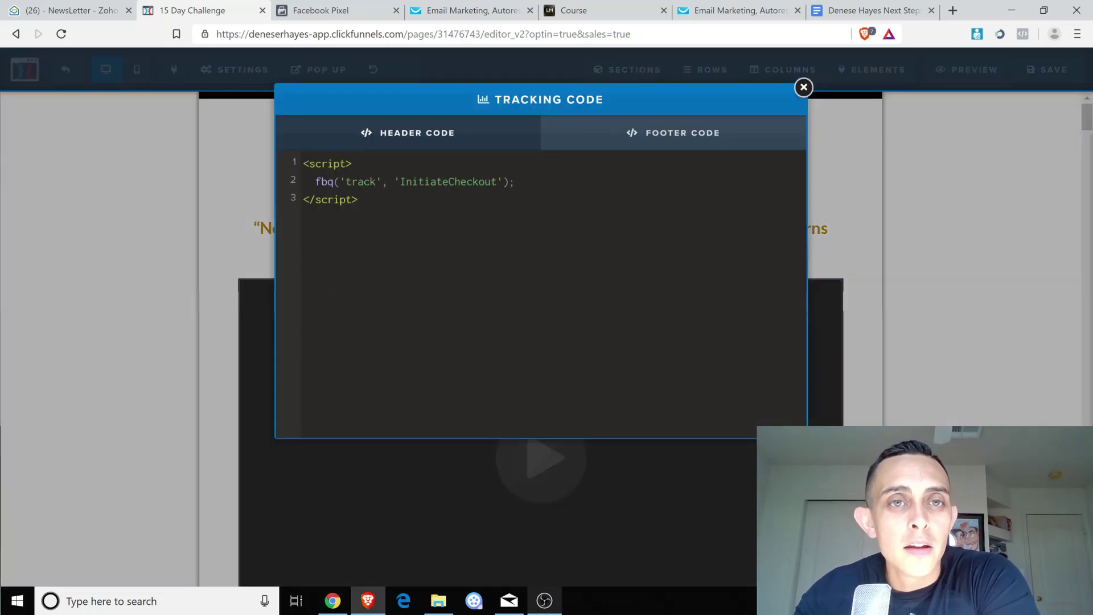
left_click_drag(502, 181, 399, 181)
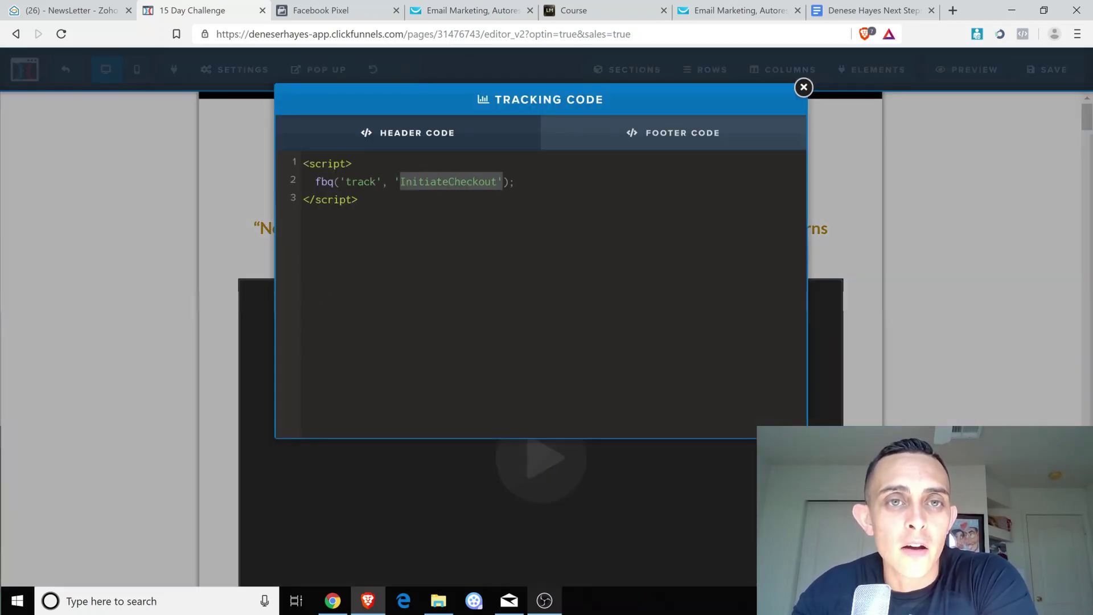
left_click(803, 87)
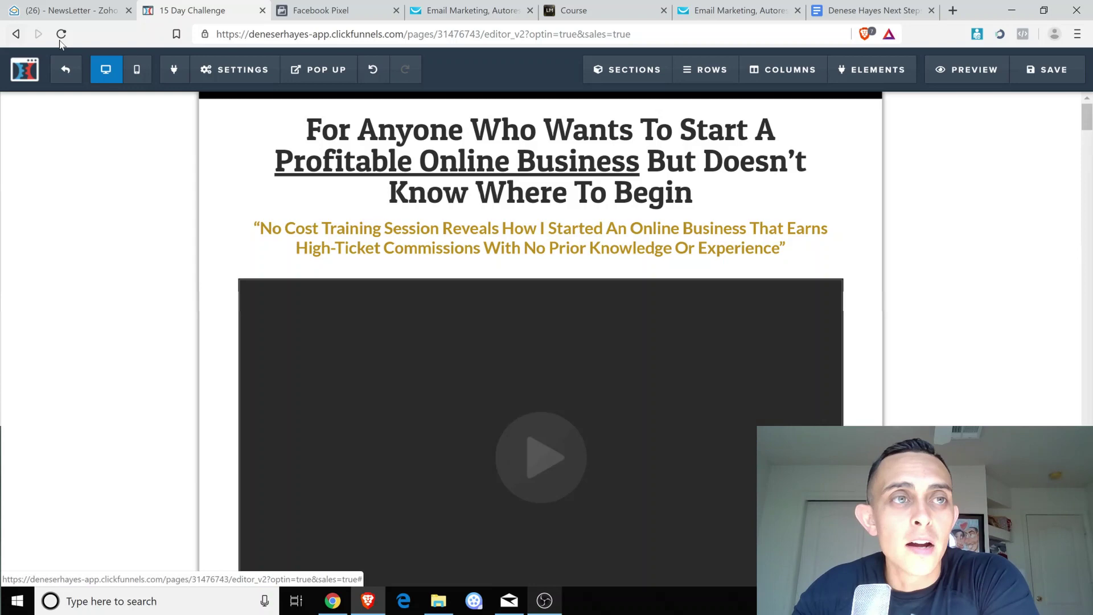
left_click(68, 73)
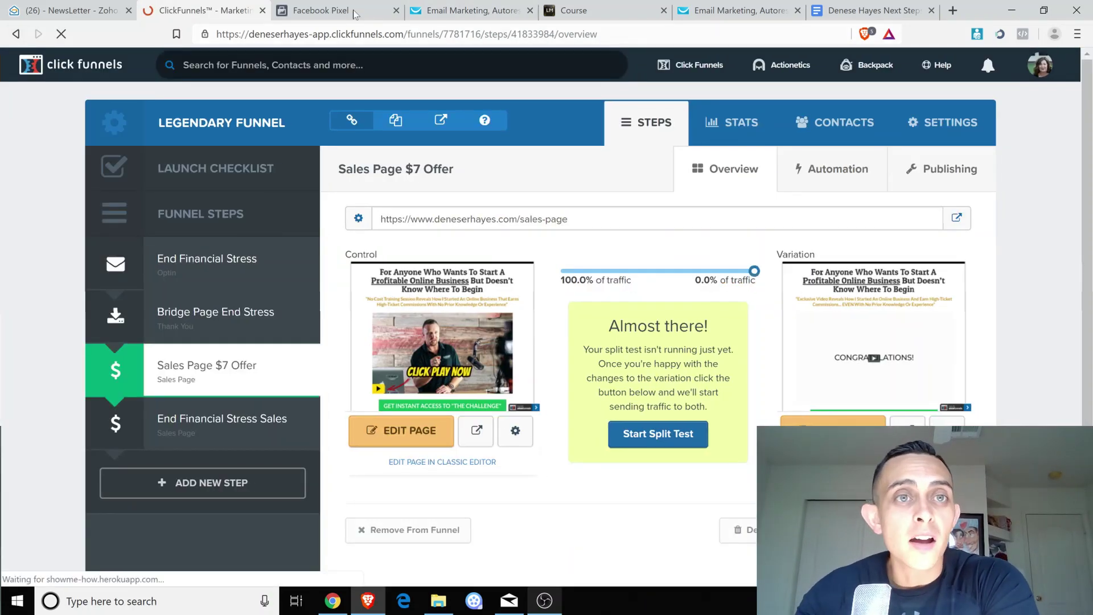
Return to the Facebook pixel, close the pixel code installation dialog, and review the pixel's event chart and event list.
left_click(343, 9)
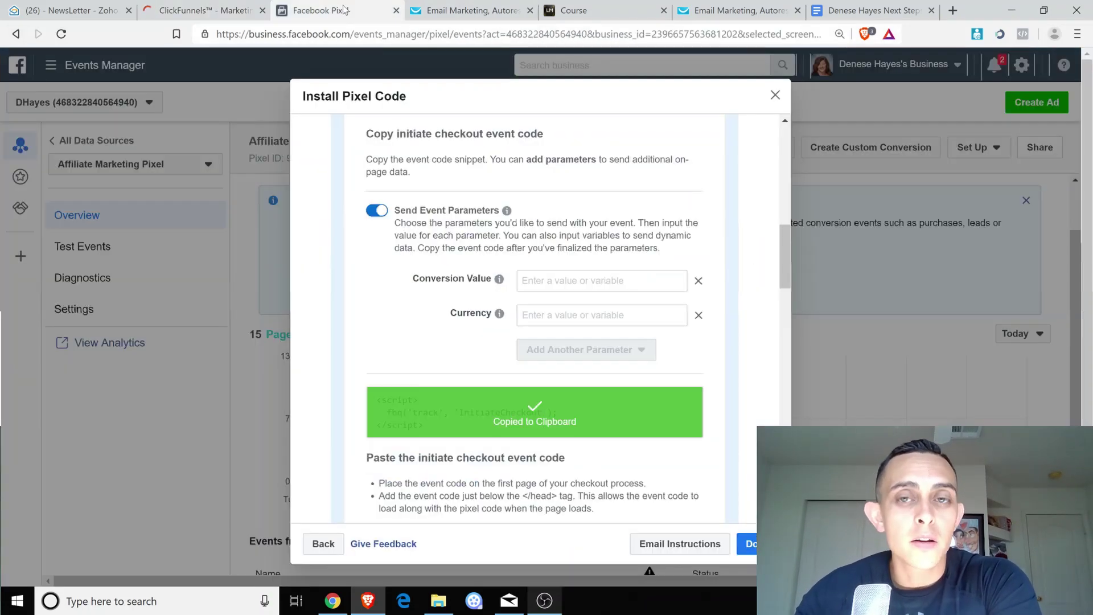
left_click(776, 96)
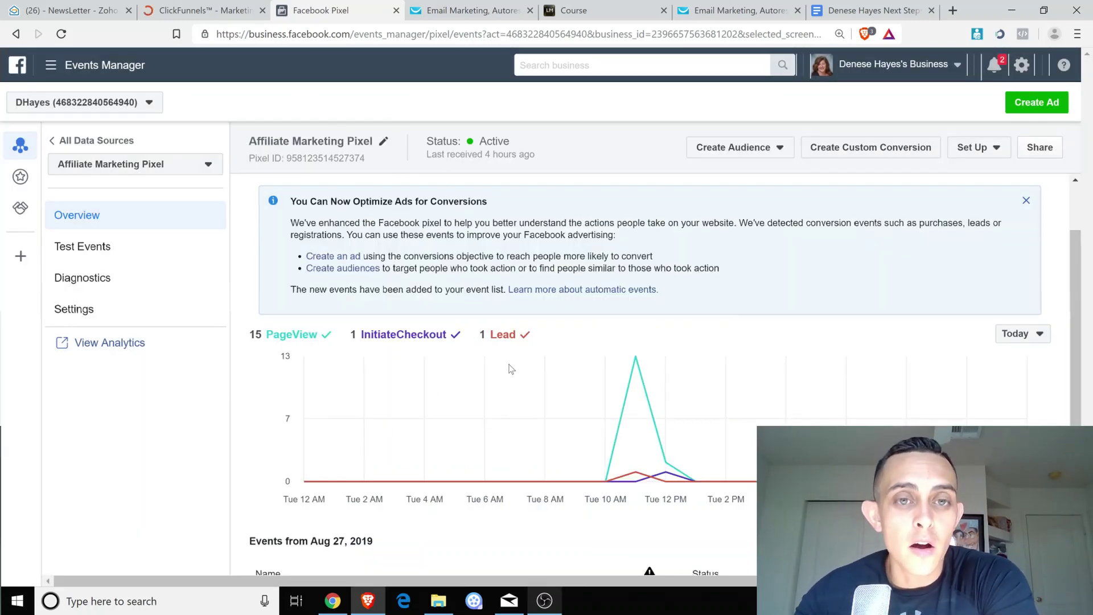
scroll(341, 466, "down", 2)
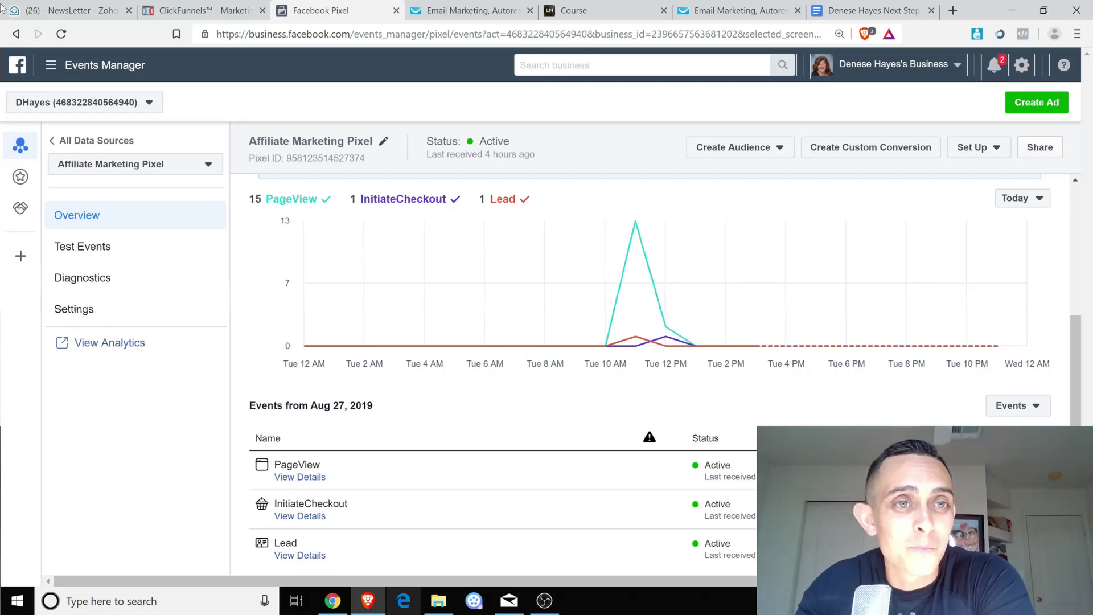
Switch to the Chrome window with the Passive Income Lifestyles ad account and open its Affilaite Marketing pixel in Events Manager.
left_click(343, 606)
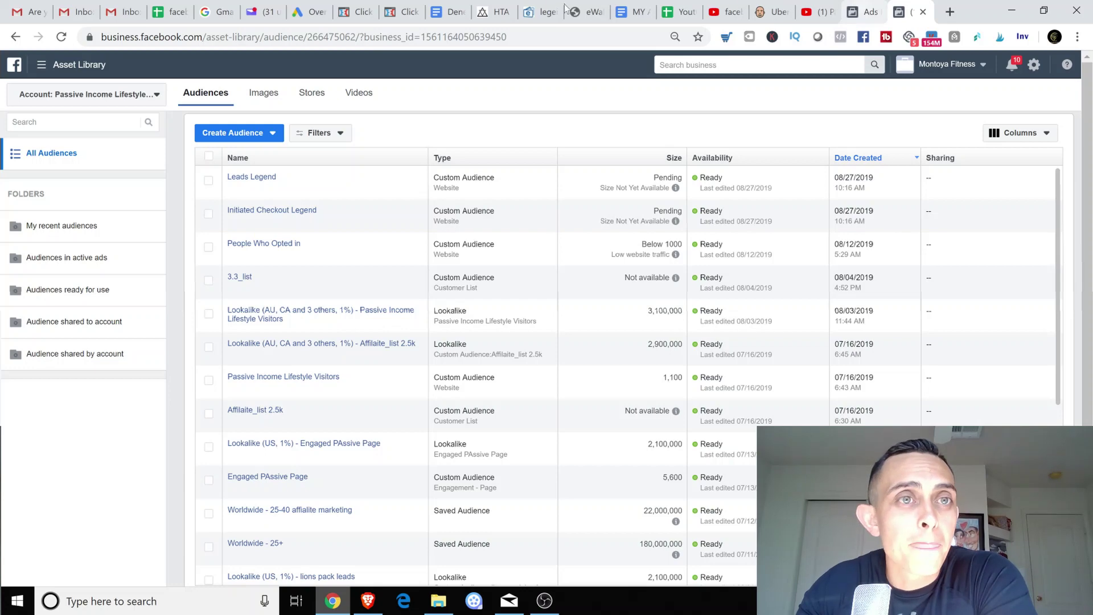
left_click(865, 12)
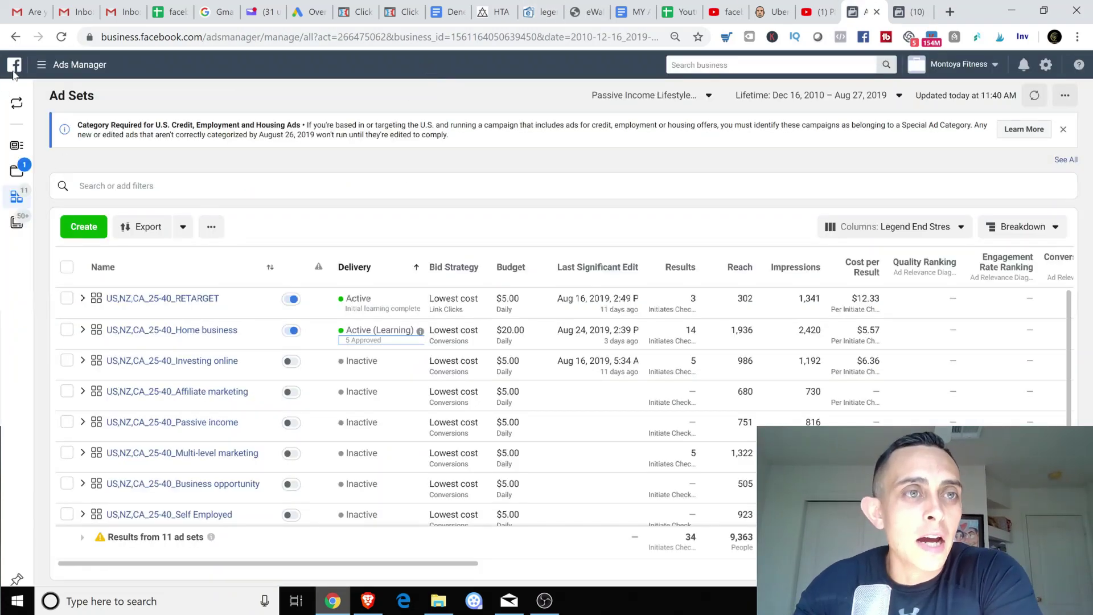
left_click(42, 65)
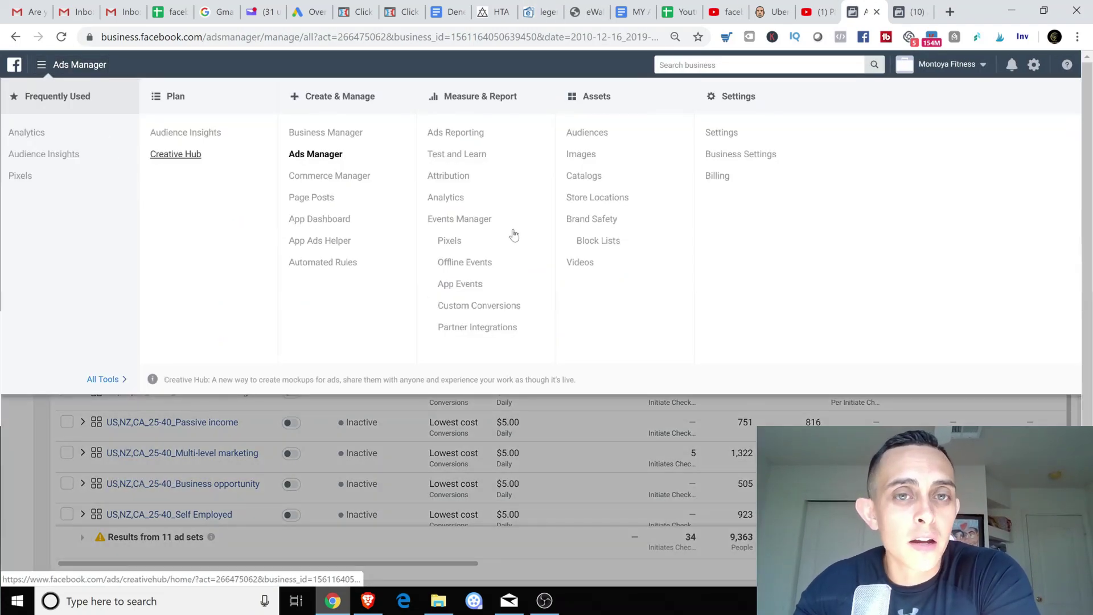
left_click(474, 221)
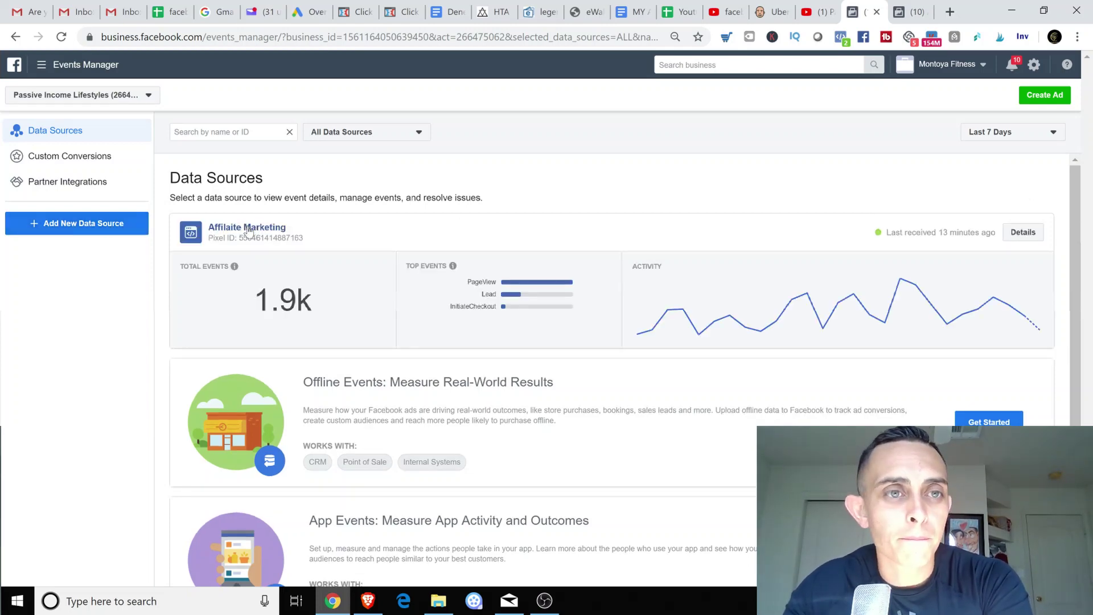
left_click(248, 229)
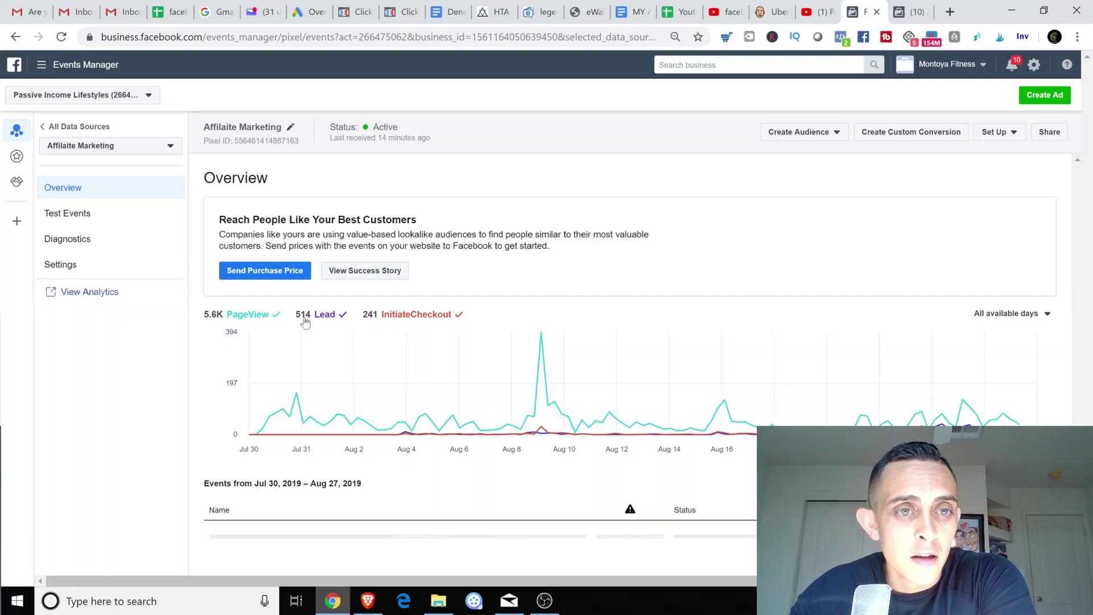
Examine the PageView, Lead and InitiateCheckout activity in the Affilaite Marketing pixel's overview.
left_click_drag(305, 323, 264, 320)
left_click(560, 303)
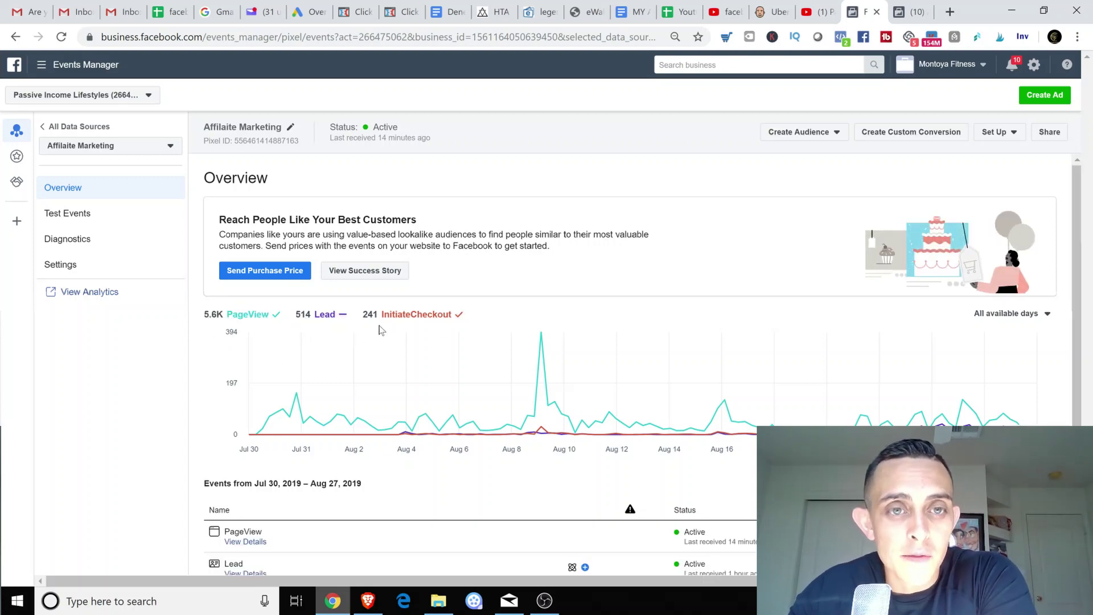
mouse_move(402, 348)
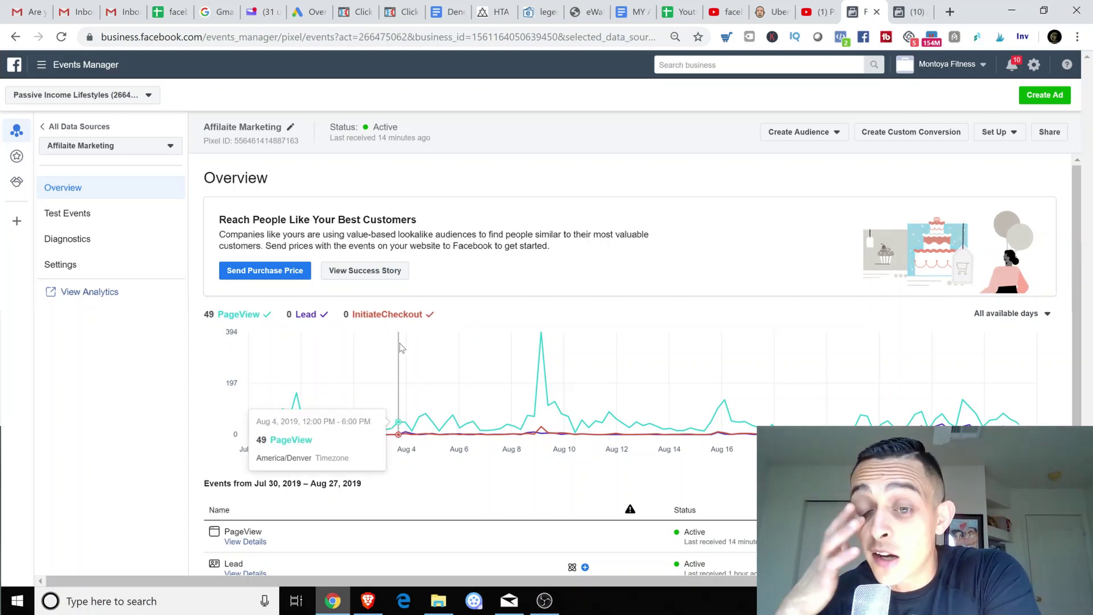
scroll(476, 314, "down", 1)
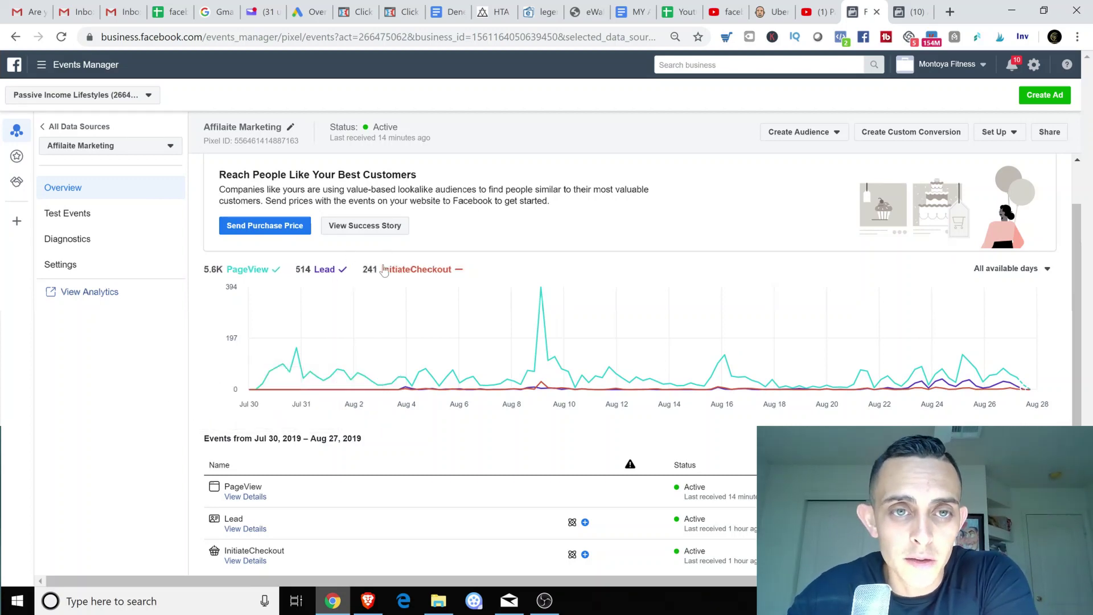
scroll(392, 296, "up", 1)
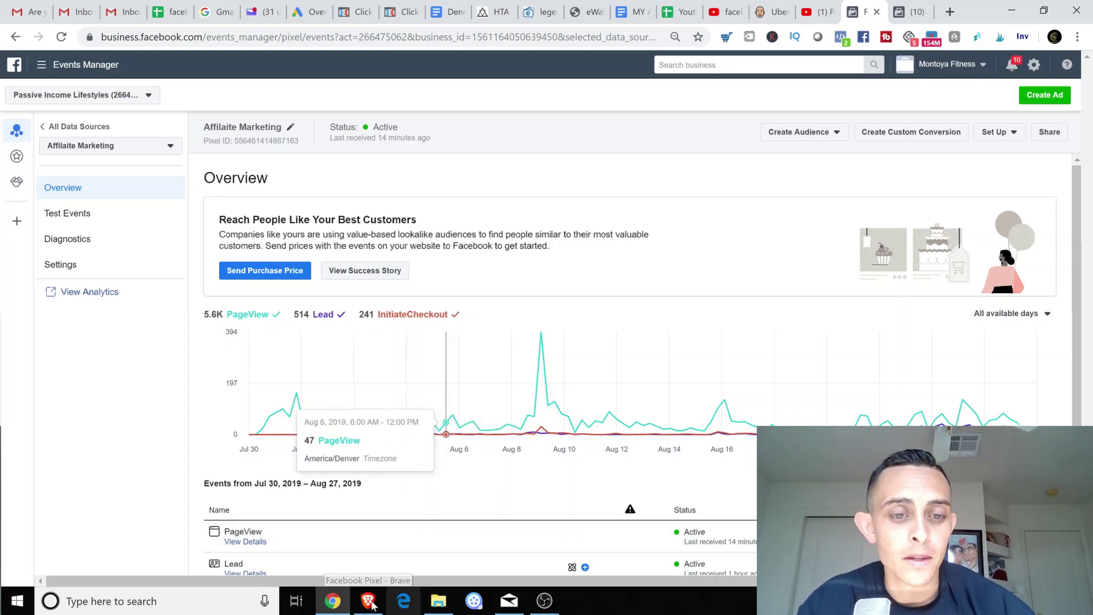
Switch back to the Brave window and go from Events Manager to the Ads Manager campaigns view.
left_click(369, 602)
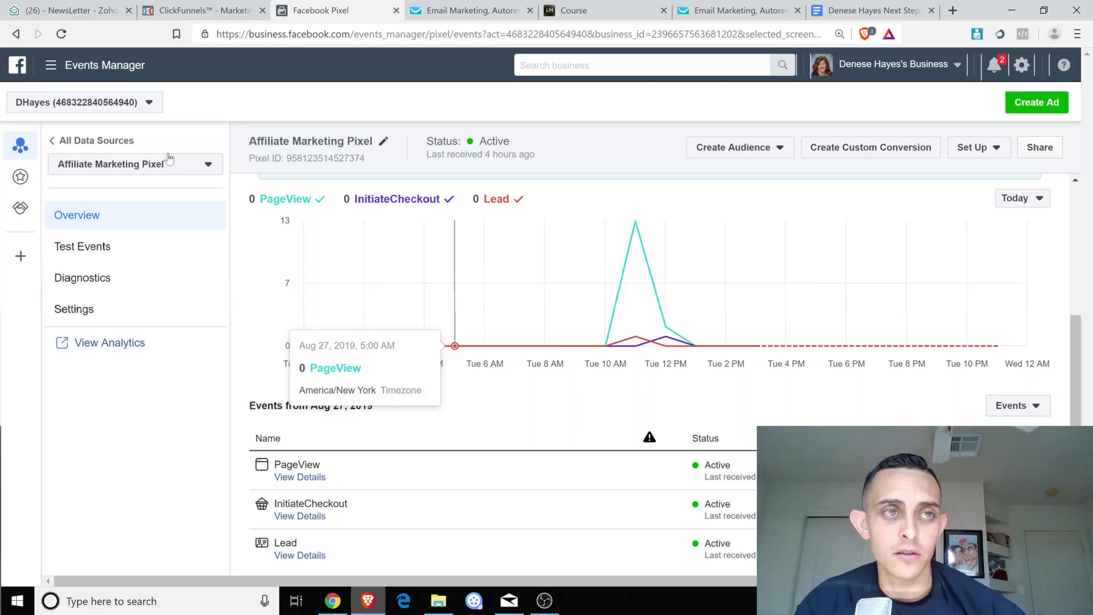
left_click(72, 65)
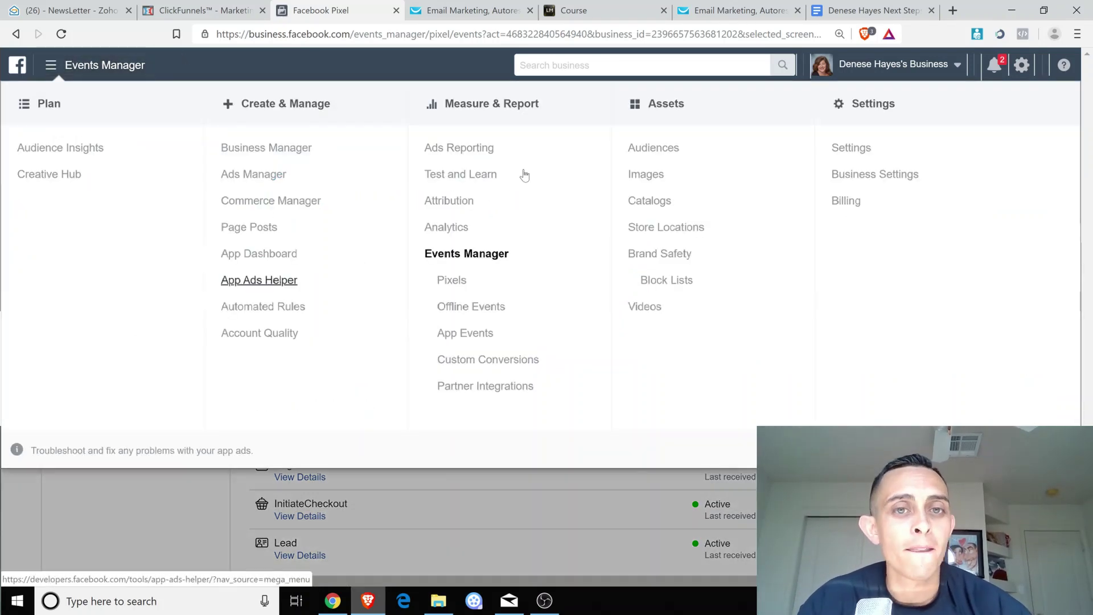
left_click(267, 178)
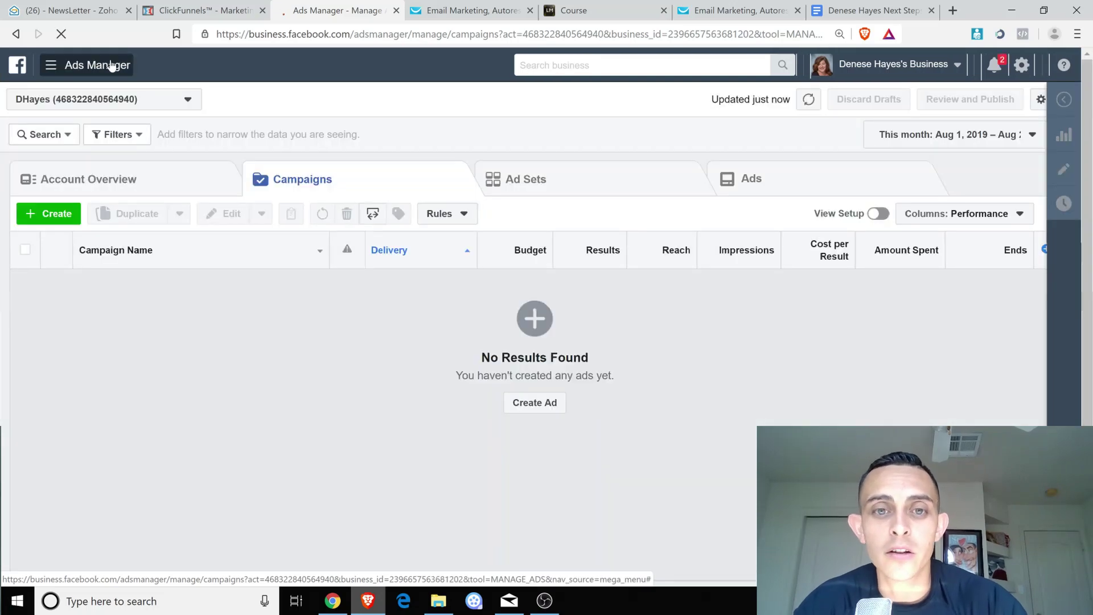
left_click(83, 64)
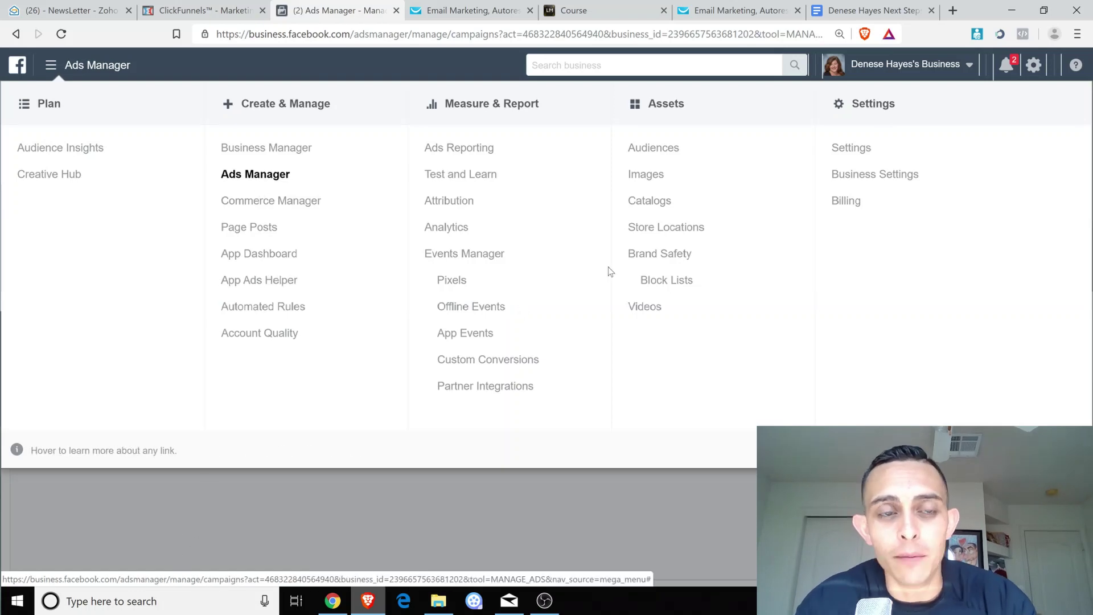
left_click(88, 328)
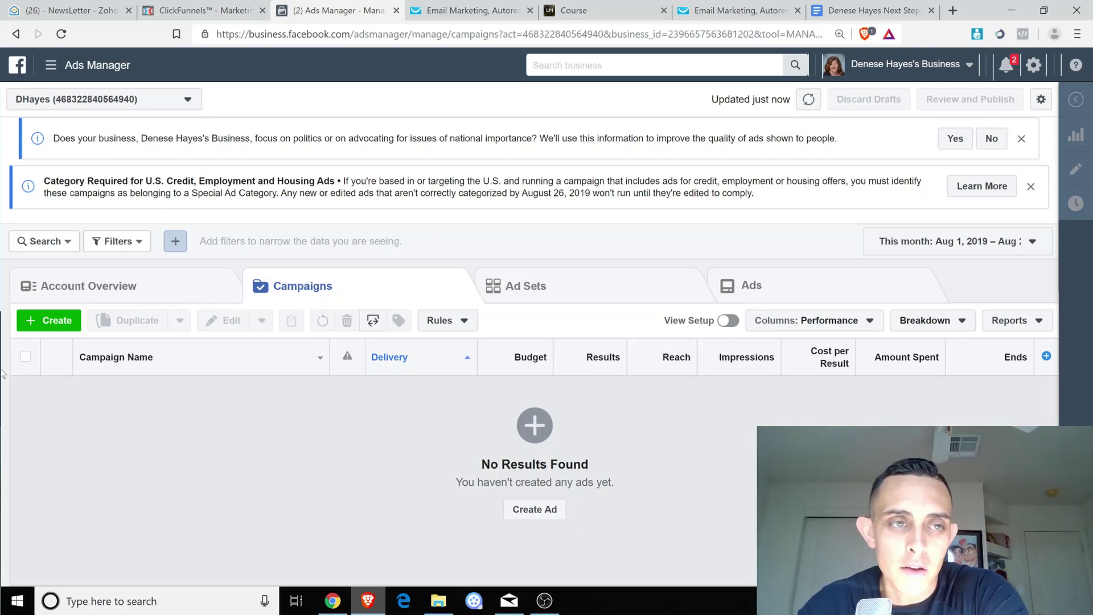
Start a new ad campaign with guided creation, starting over instead of continuing the unfinished Traffic draft.
left_click(74, 323)
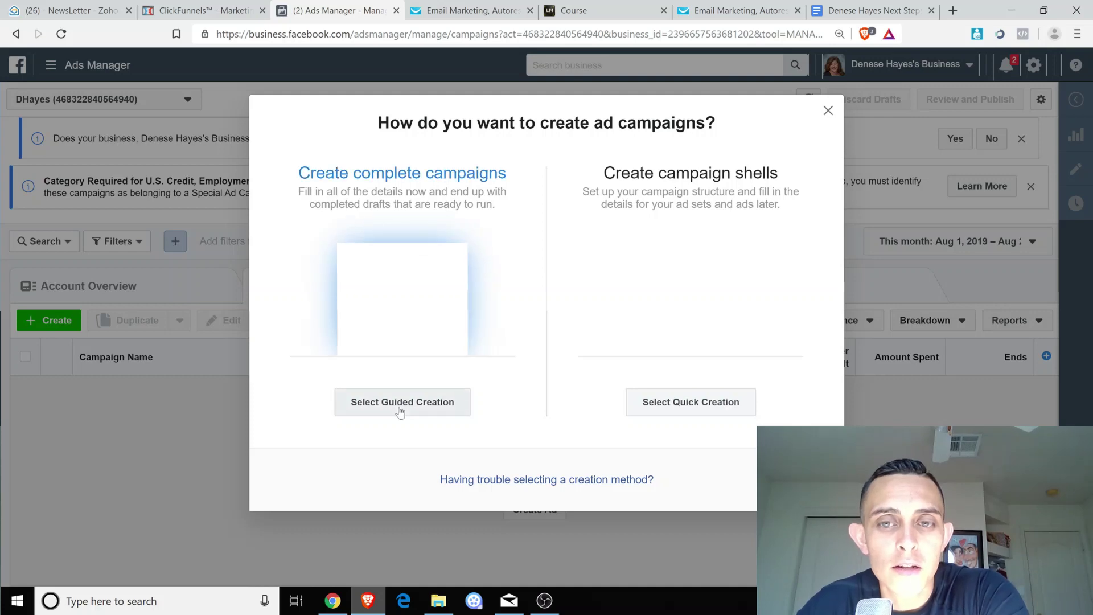
left_click(436, 410)
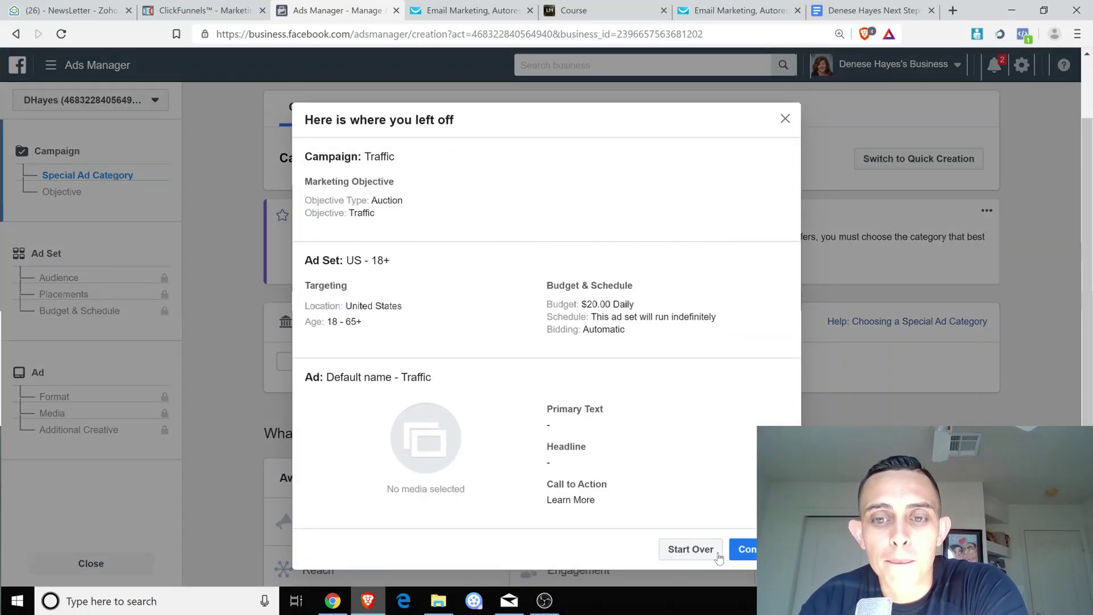
left_click(718, 555)
scroll(706, 208, "down", 3)
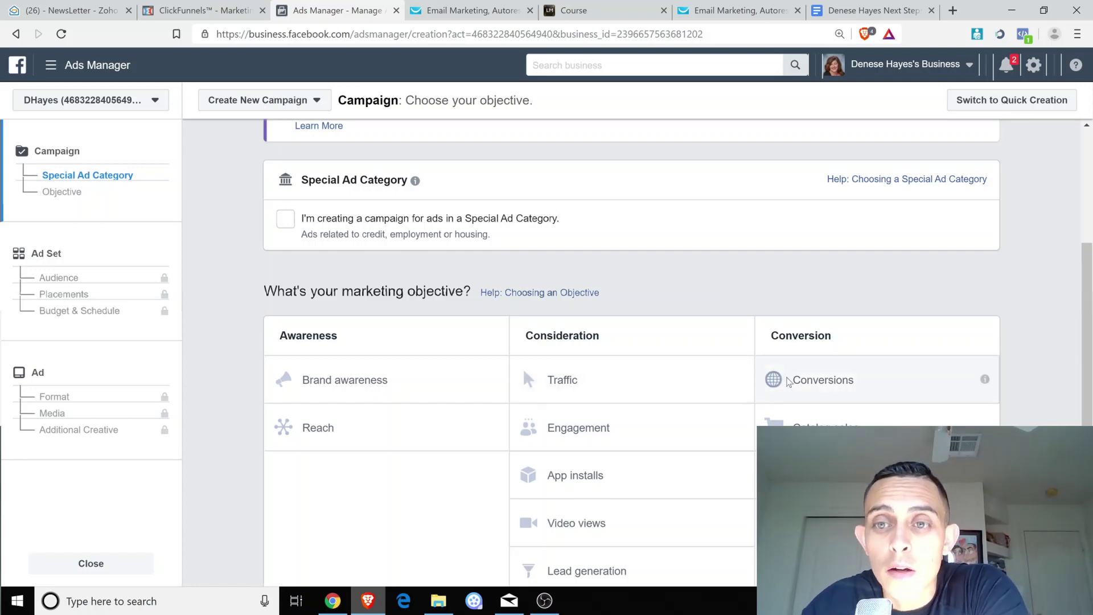
Choose the Conversions objective, name the campaign "LM Initiate Checkout" and continue to the ad set settings.
left_click(905, 351)
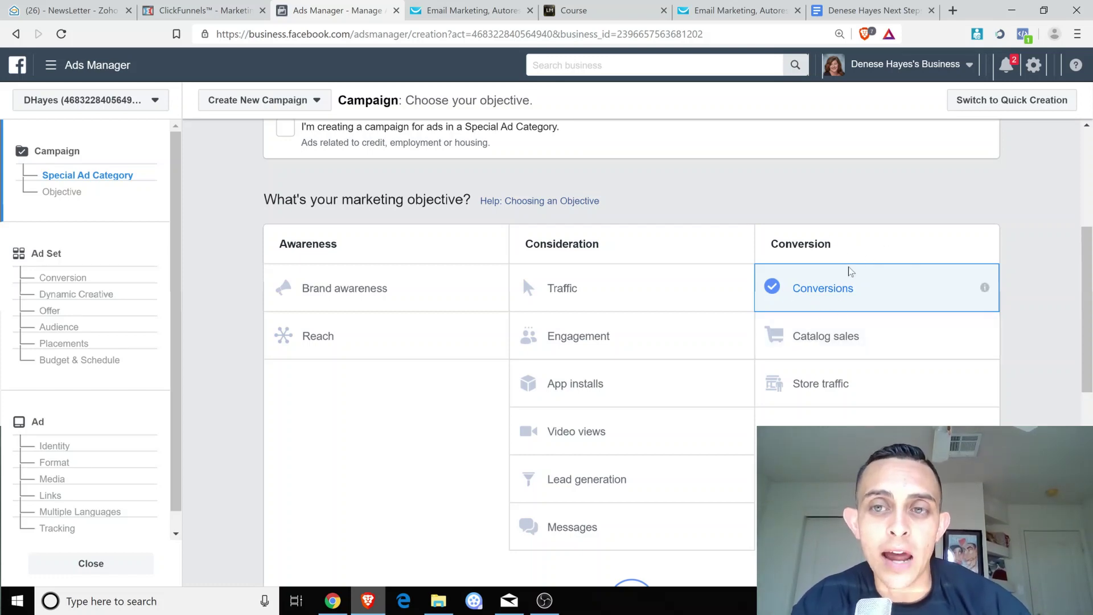
scroll(886, 251, "down", 3)
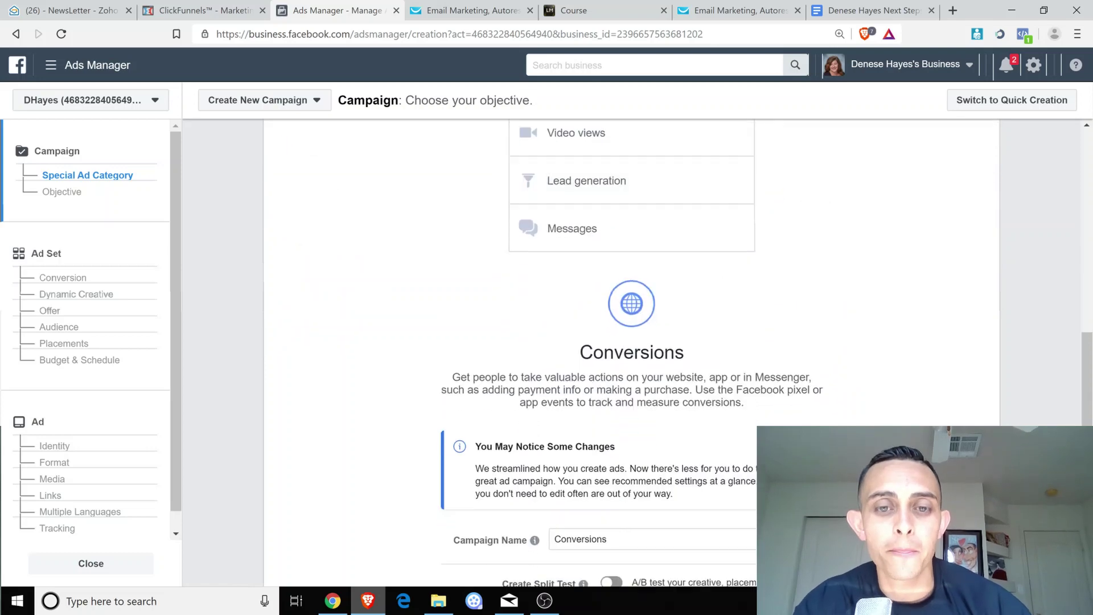
type("LM Intiate Checkout")
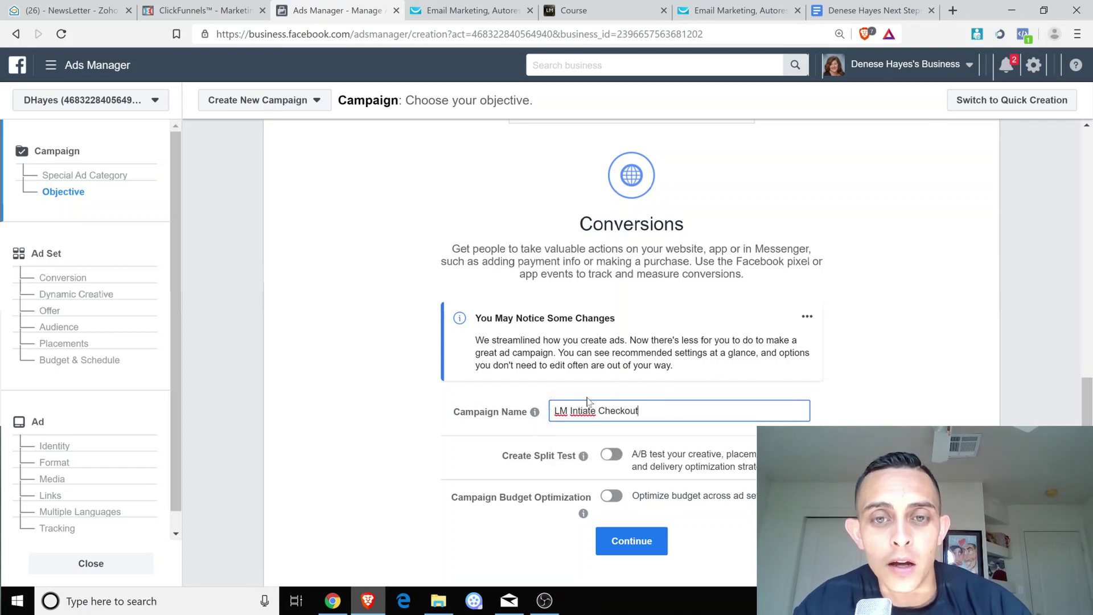
double_click(578, 410)
right_click(577, 410)
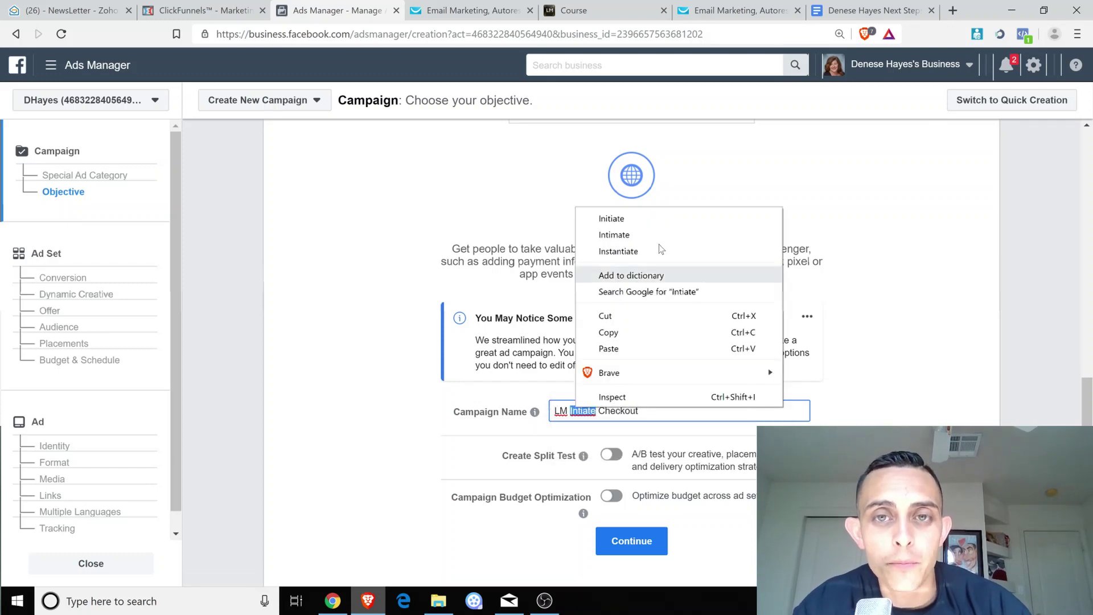
scroll(787, 423, "up", 5)
scroll(787, 423, "down", 5)
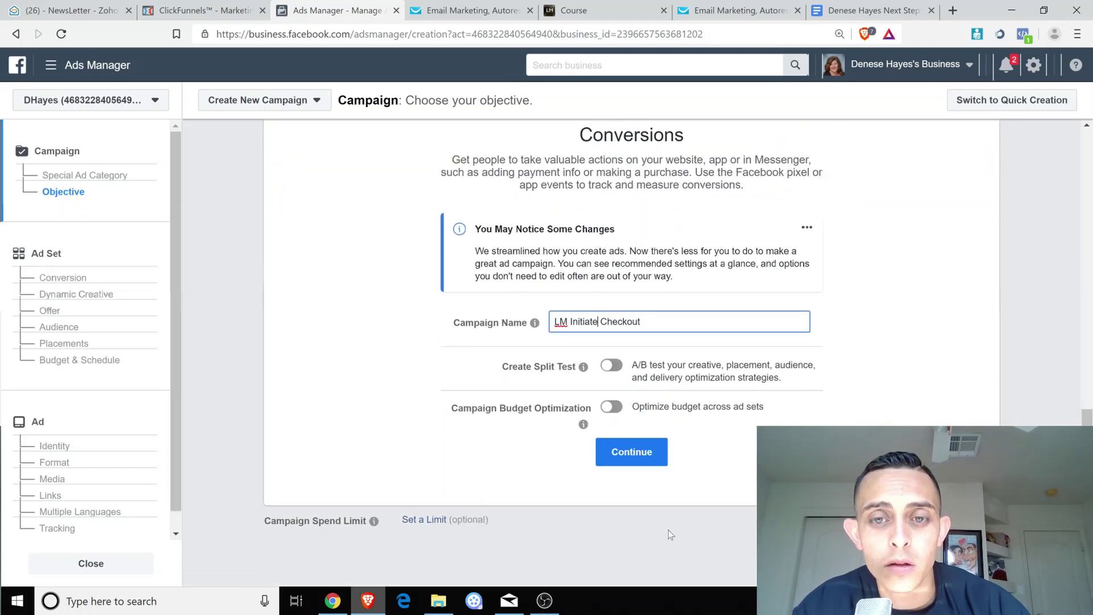
left_click(661, 452)
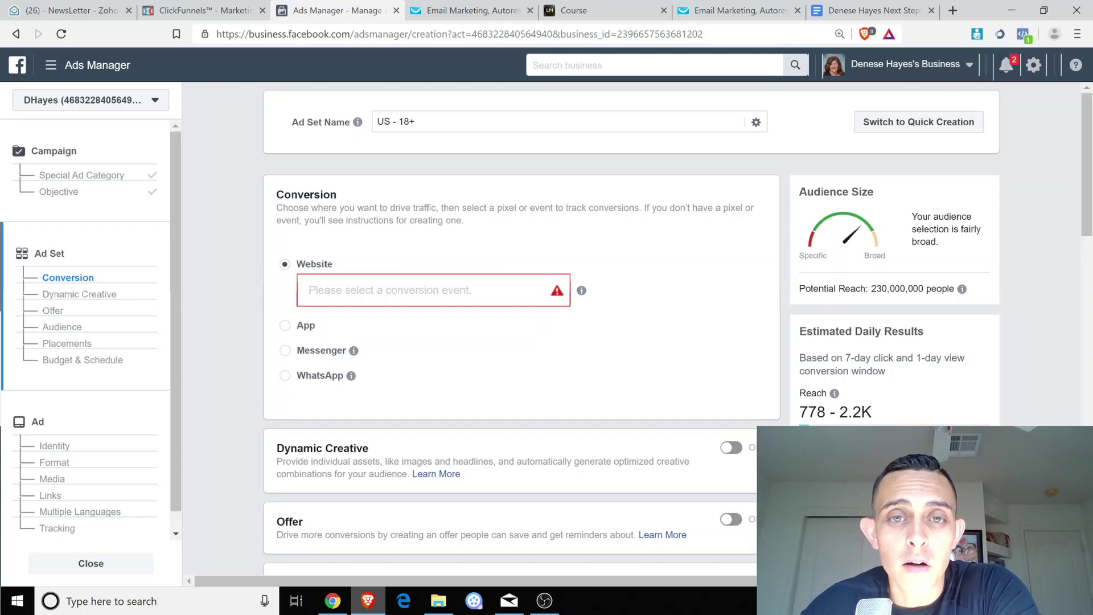
Set the ad set's website conversion event to Initiate Checkout from the Affiliate Marketing Pixel.
left_click(402, 296)
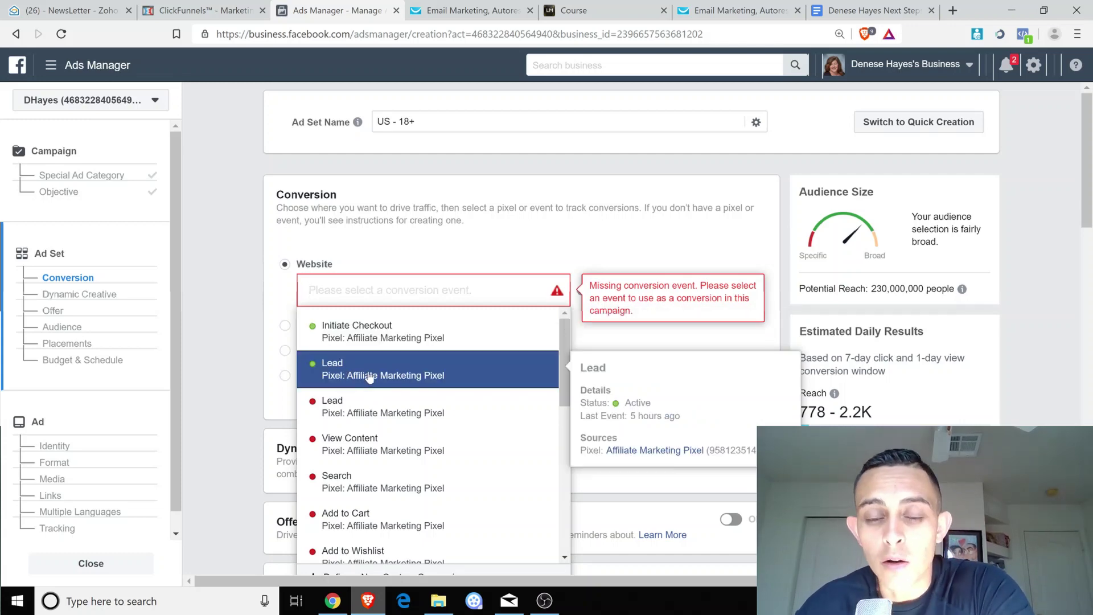
left_click(350, 333)
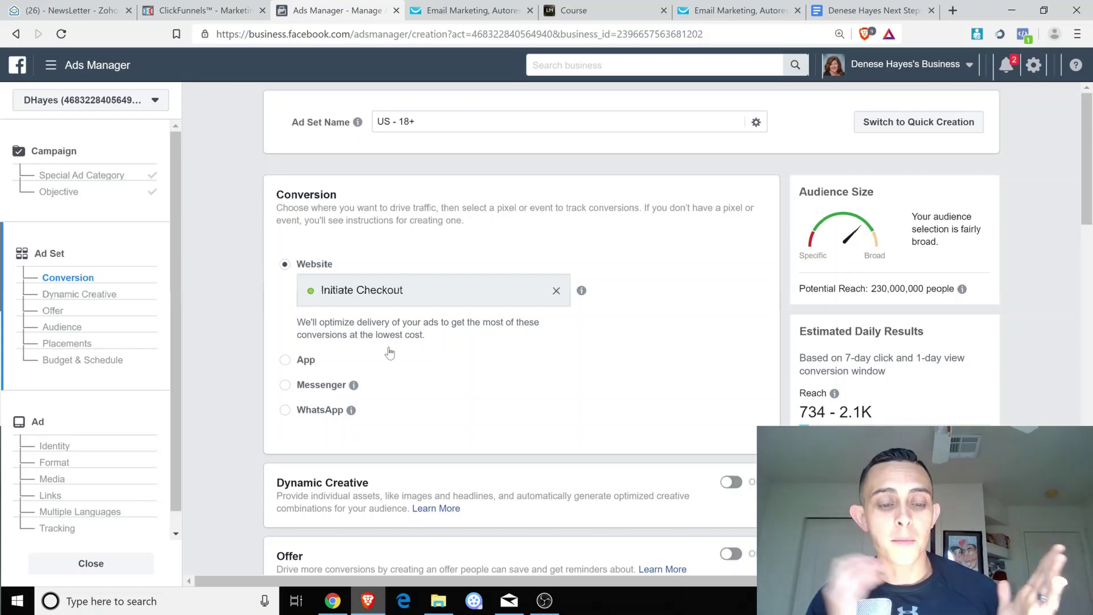
Dismiss the lookalike audience tip in the Audience section and show its additional targeting options.
scroll(472, 274, "down", 6)
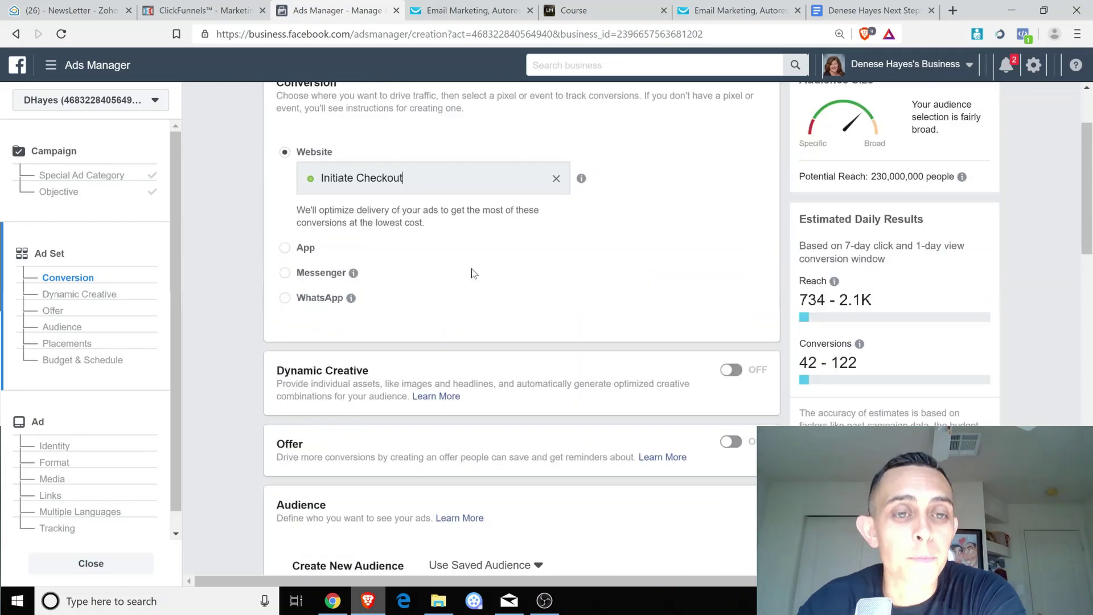
scroll(546, 313, "up", 4)
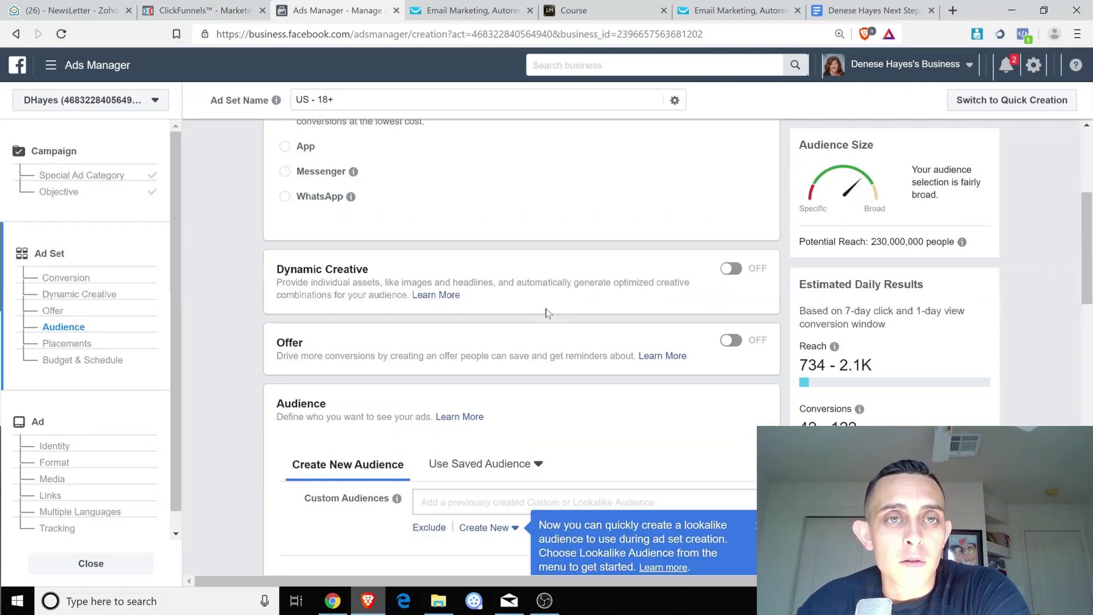
scroll(734, 336, "down", 1)
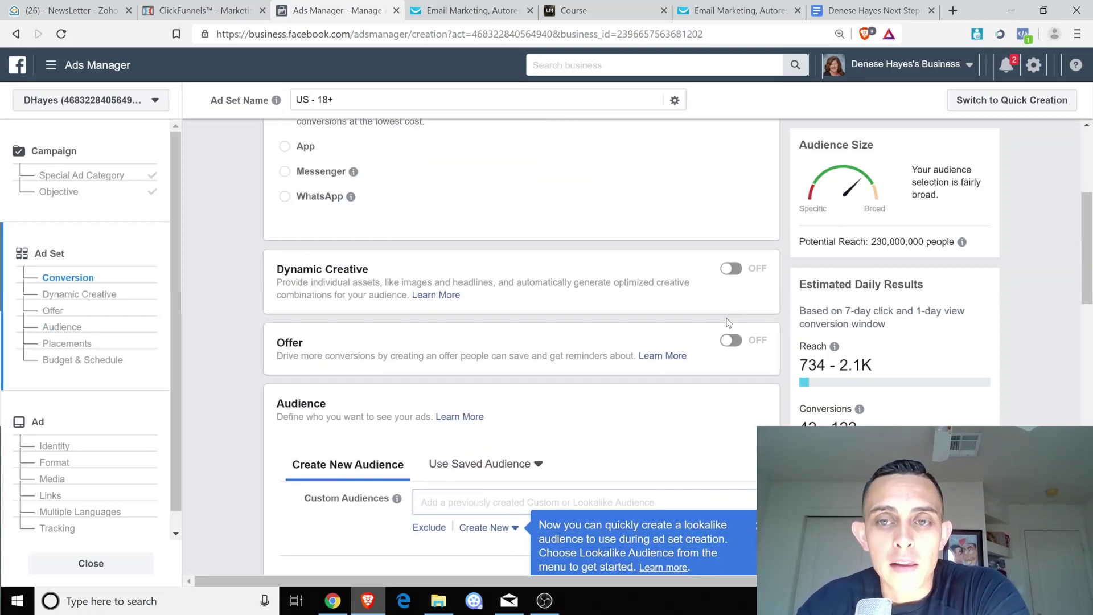
scroll(723, 318, "down", 5)
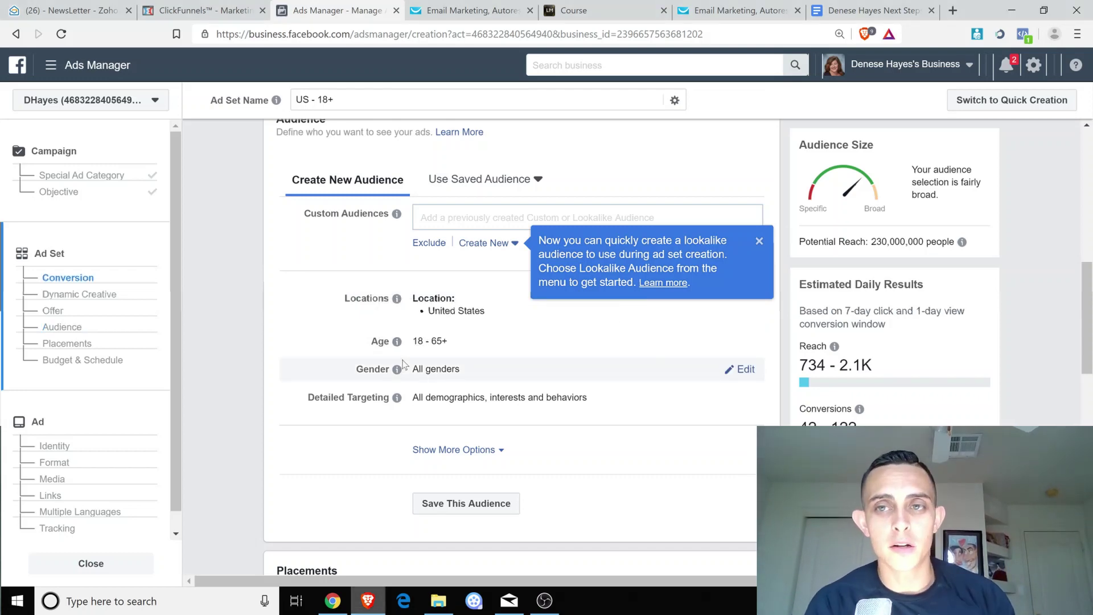
scroll(402, 362, "down", 10)
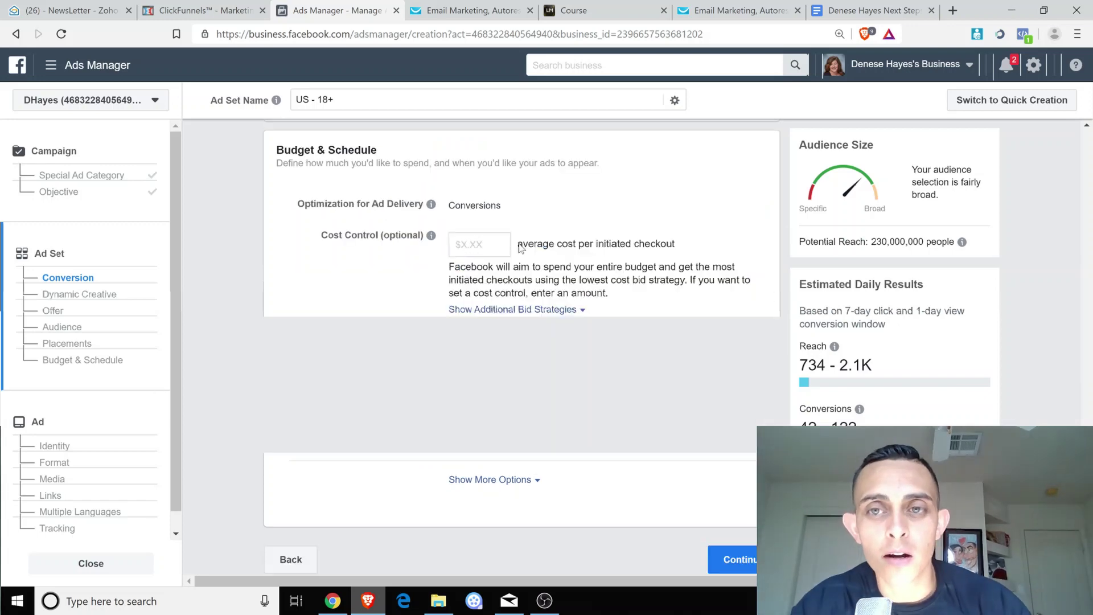
scroll(636, 235, "up", 10)
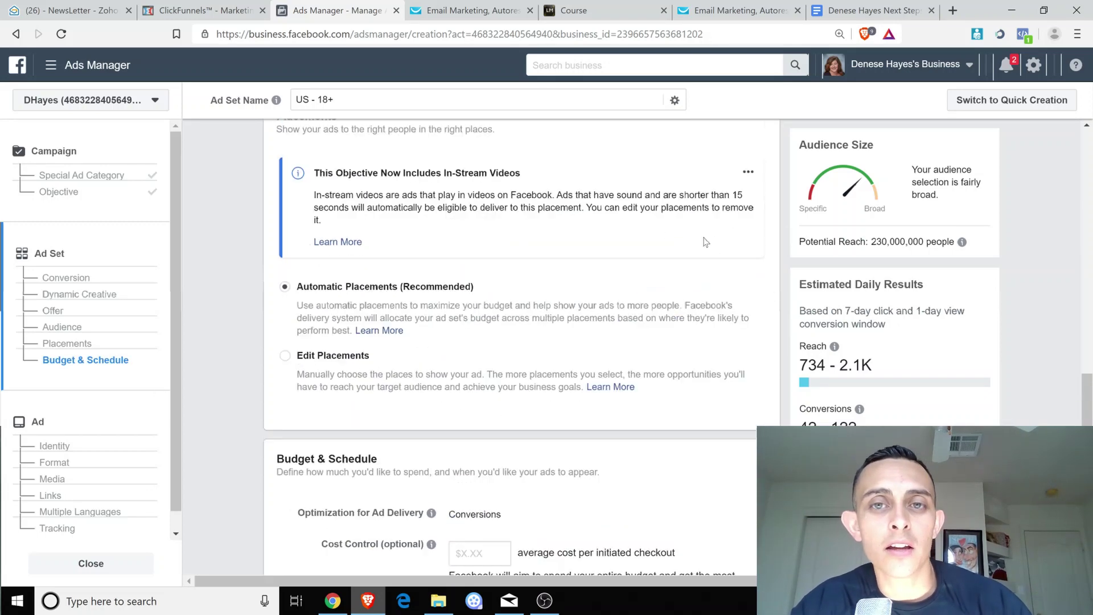
scroll(672, 301, "up", 5)
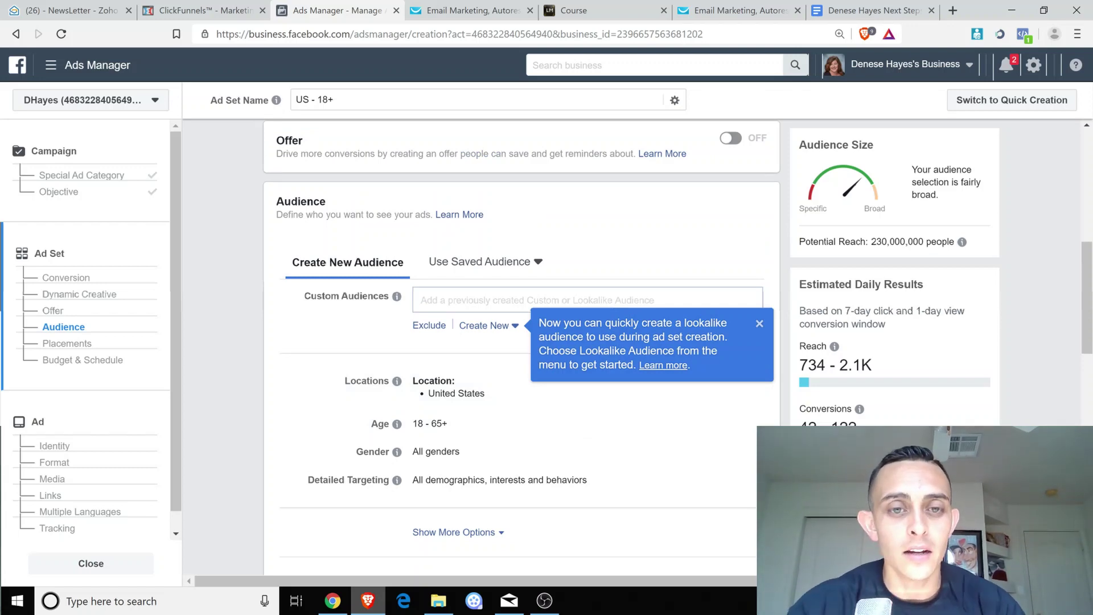
left_click(760, 325)
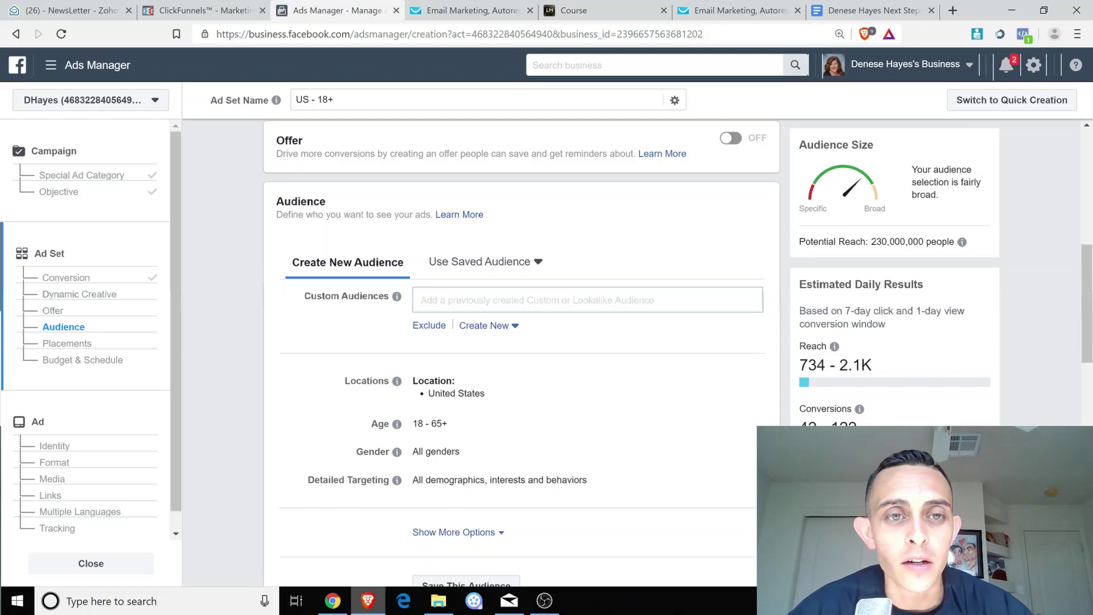
scroll(612, 285, "down", 3)
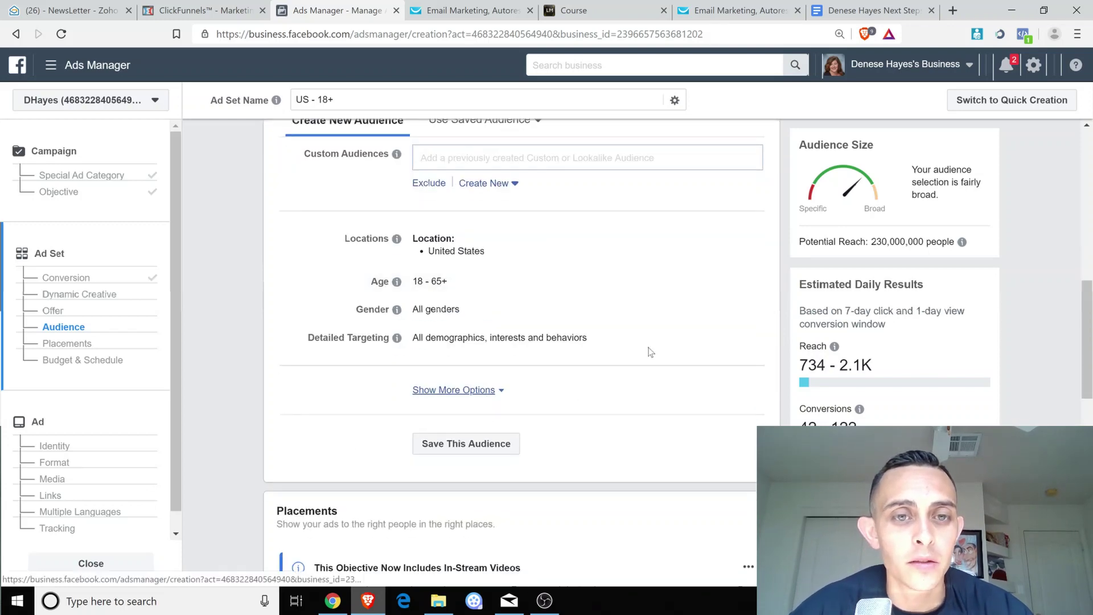
left_click(487, 391)
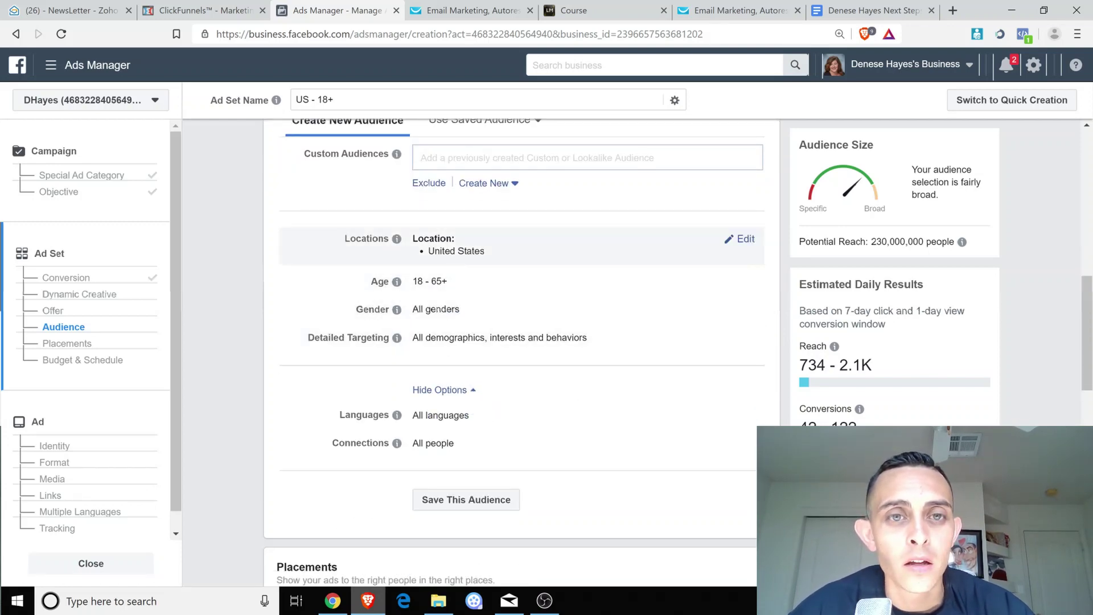
Set the audience's age range to 30–55.
mouse_move(409, 256)
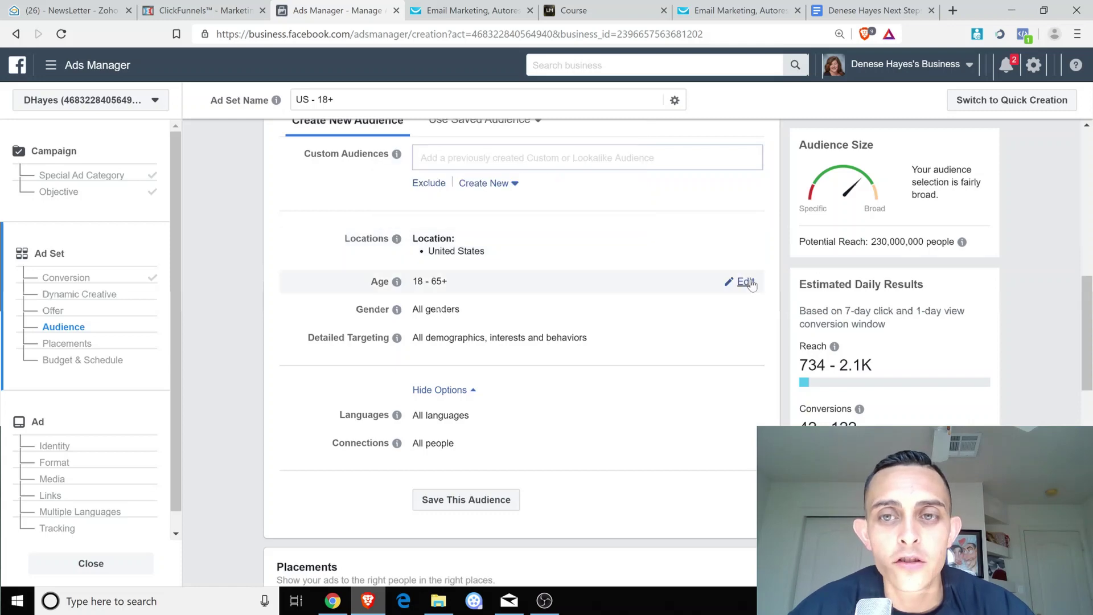
left_click(747, 282)
left_click(433, 372)
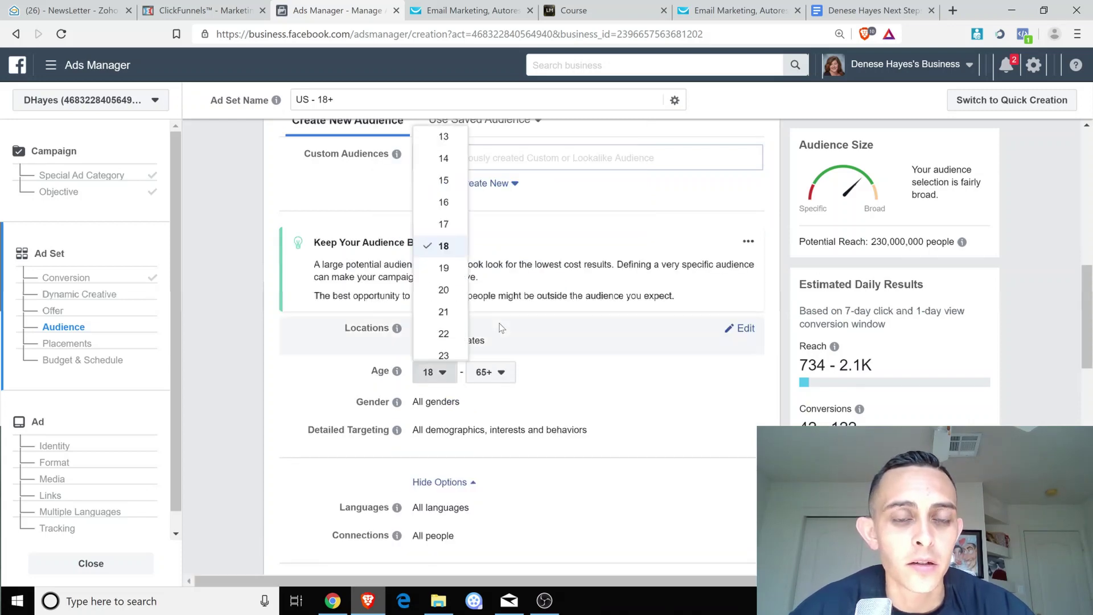
scroll(632, 289, "down", 4)
scroll(632, 288, "up", 4)
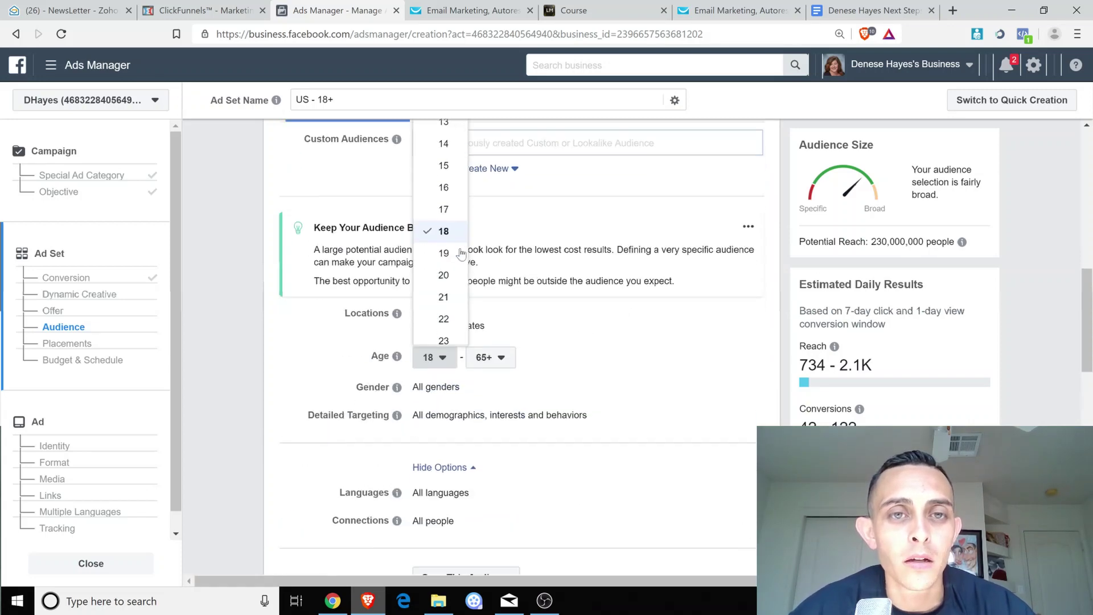
scroll(460, 226, "down", 1)
scroll(460, 226, "down", 4)
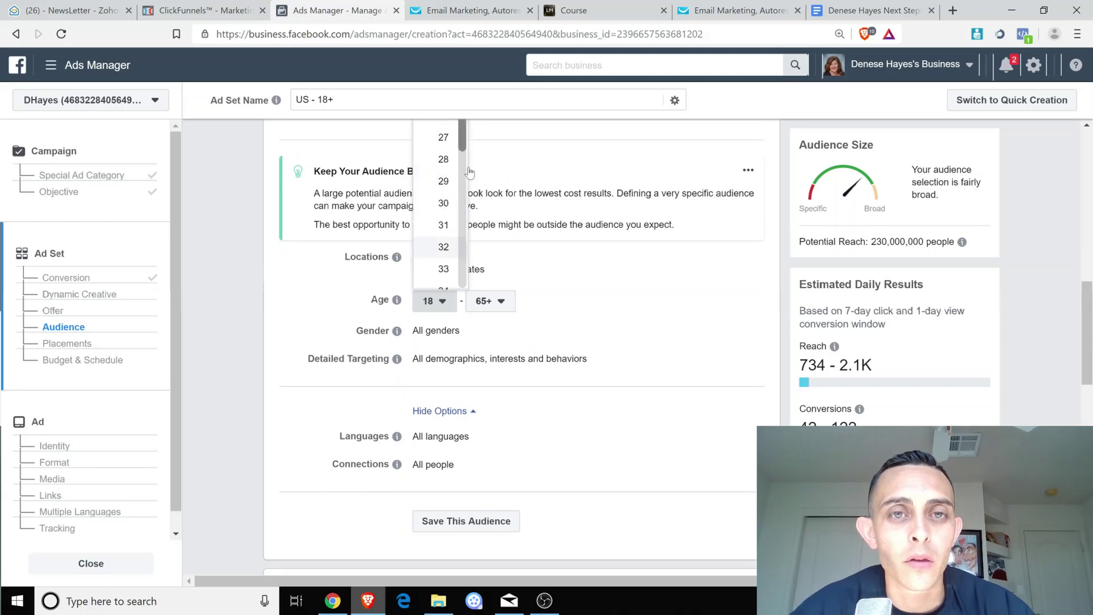
scroll(453, 254, "up", 2)
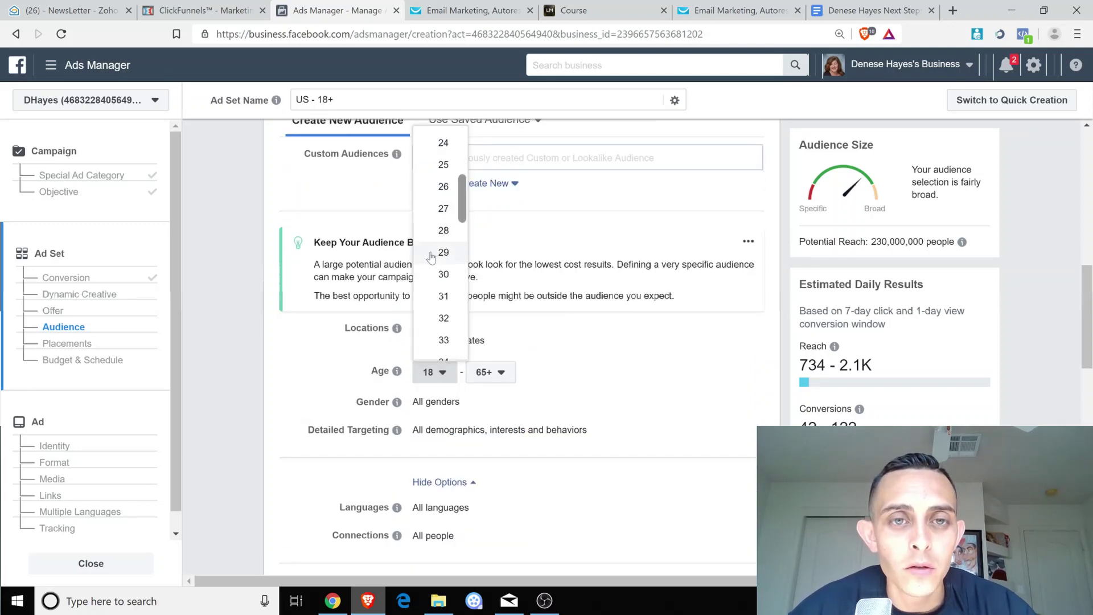
left_click(485, 373)
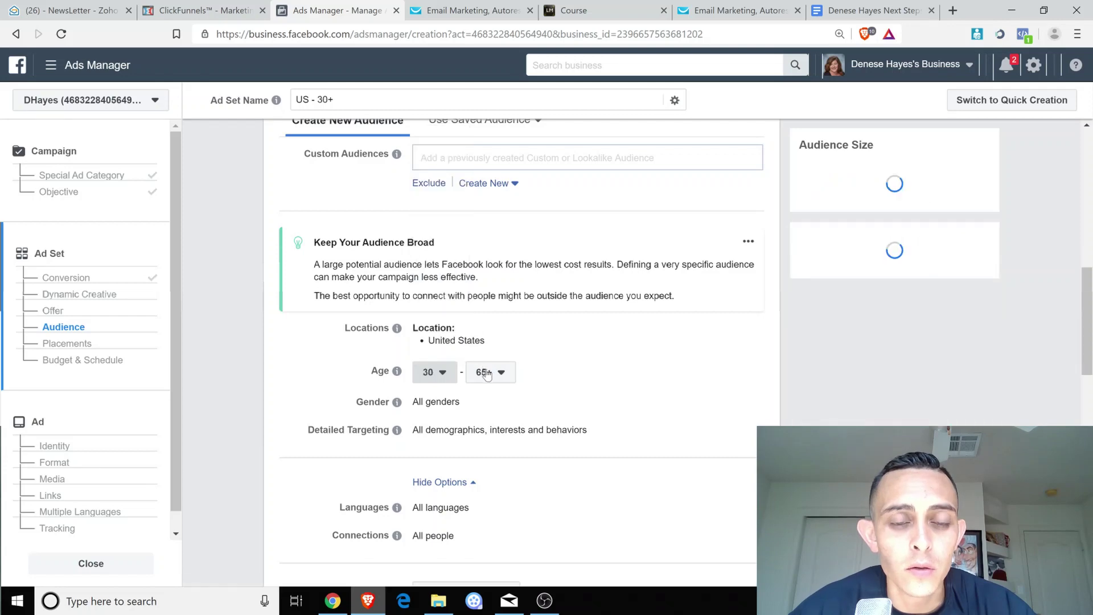
left_click(488, 367)
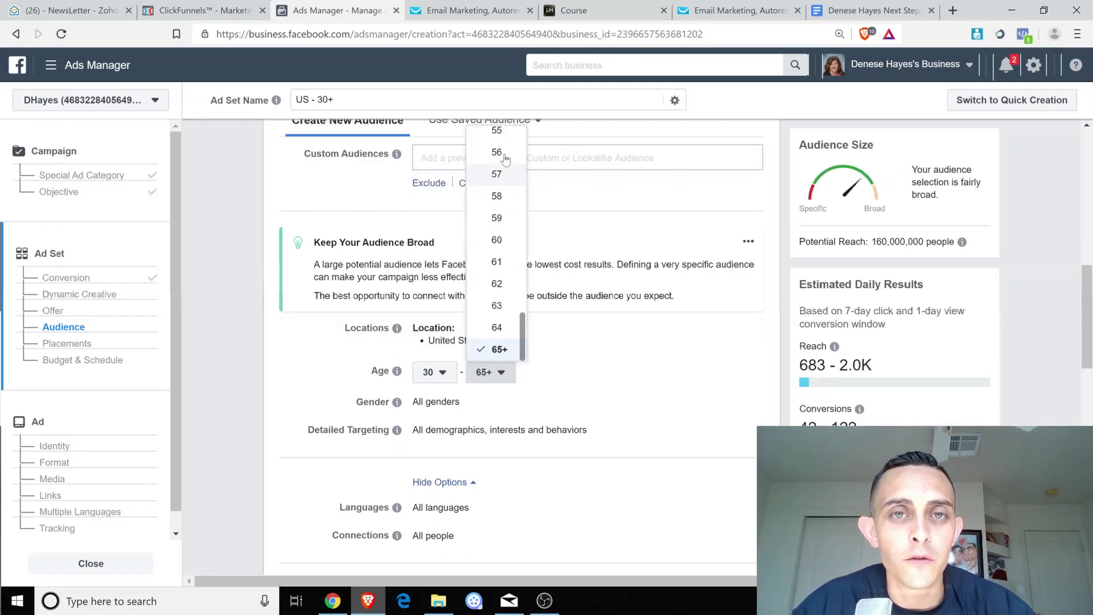
left_click(496, 130)
Open the audience's detailed targeting for editing and dismiss the Demographics, Interests and Behaviors introduction.
scroll(630, 344, "down", 5)
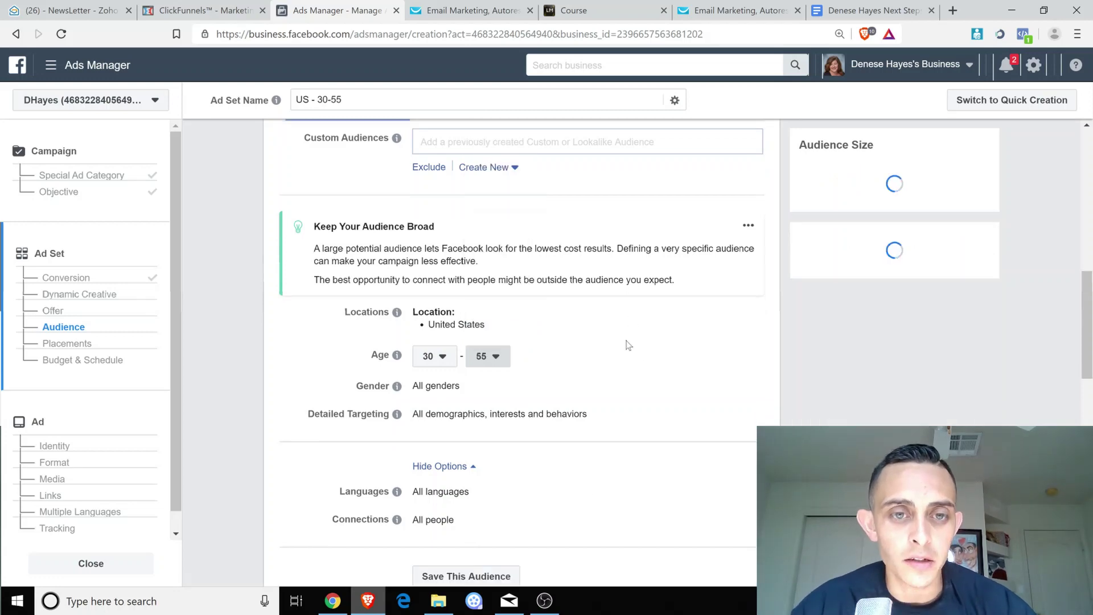
scroll(445, 230, "up", 1)
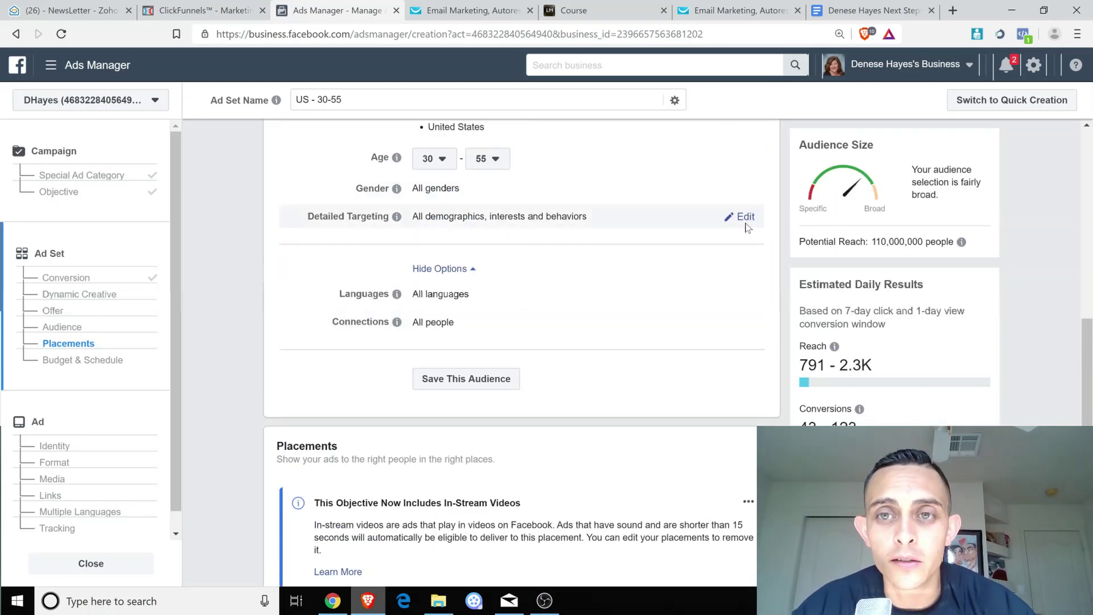
left_click(738, 234)
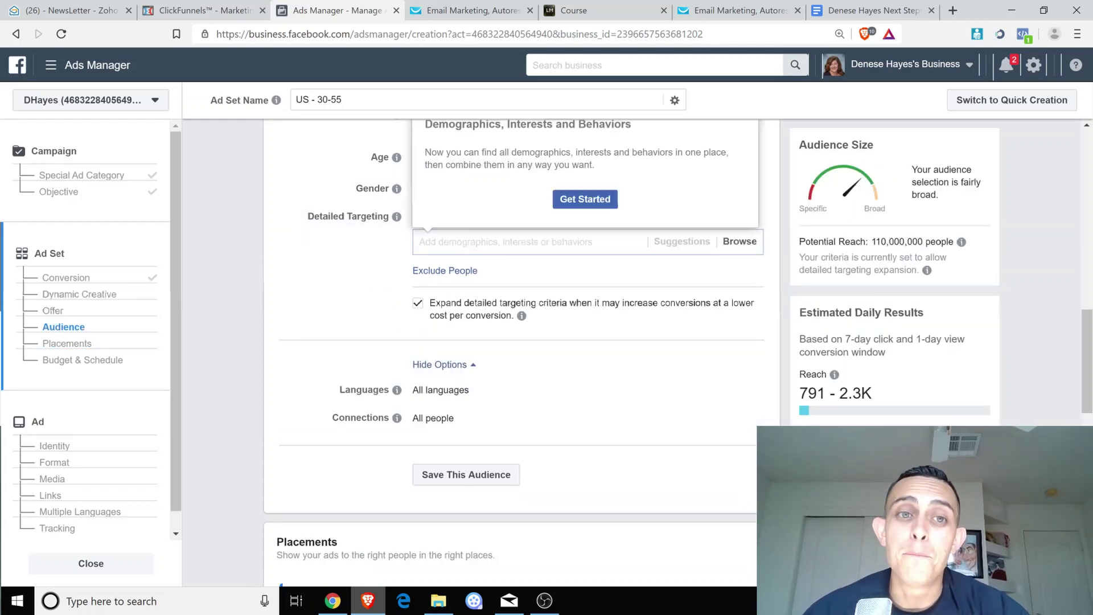
scroll(571, 353, "up", 3)
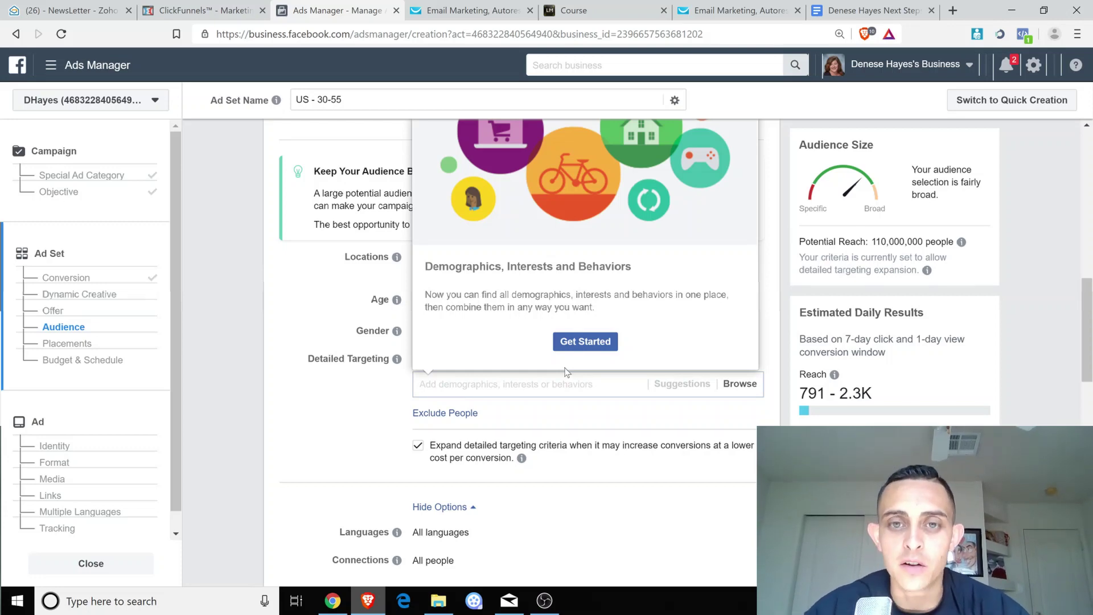
scroll(566, 372, "up", 1)
left_click(568, 421)
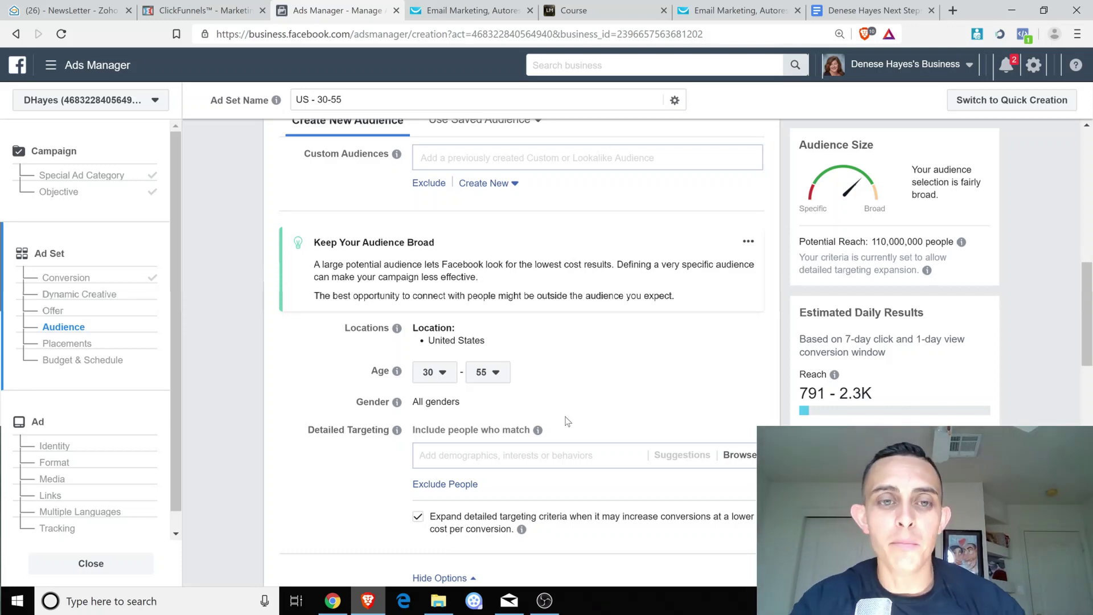
scroll(629, 310, "down", 1)
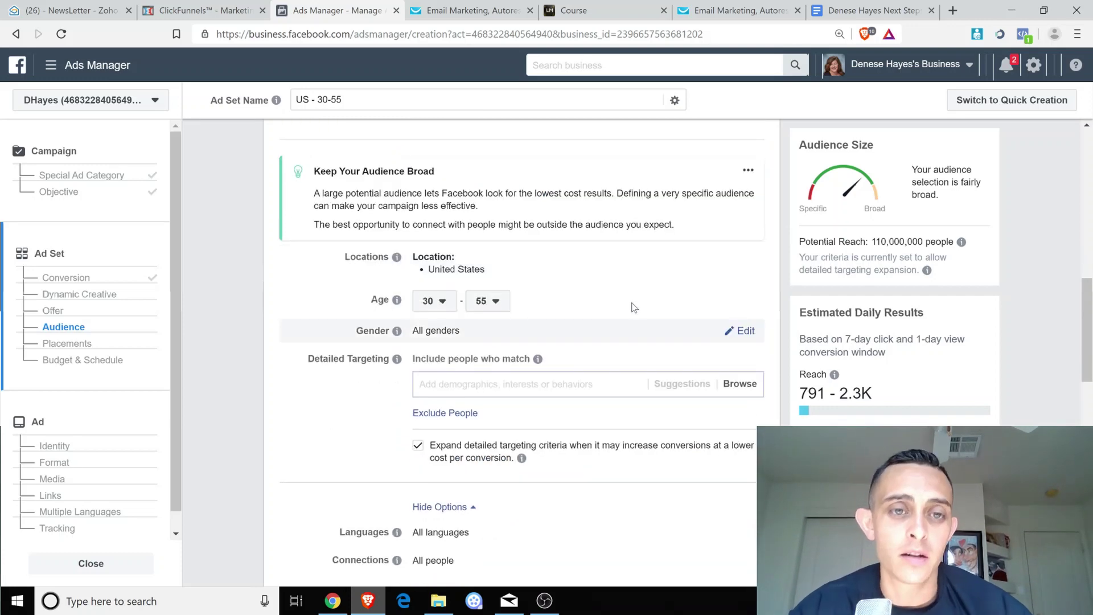
Search the detailed targeting options for "online bu" and clear the search text.
left_click(470, 383)
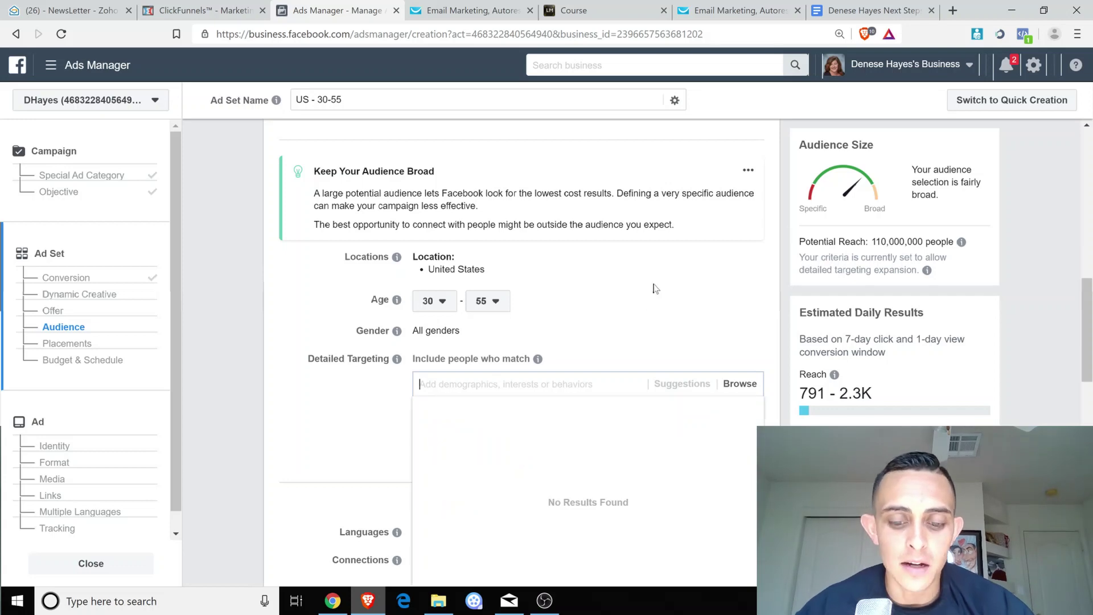
type("online bu")
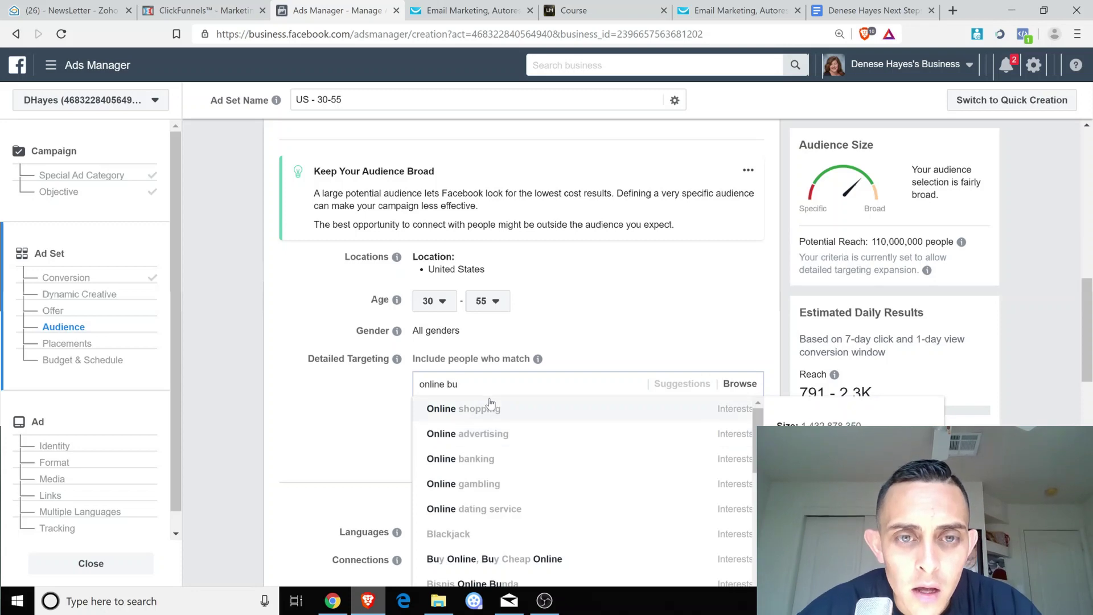
key("shift+Left")
key("shift+Left")
key("shift+Left")
key("shift+Left")
key("shift+Left")
key("BackSpace")
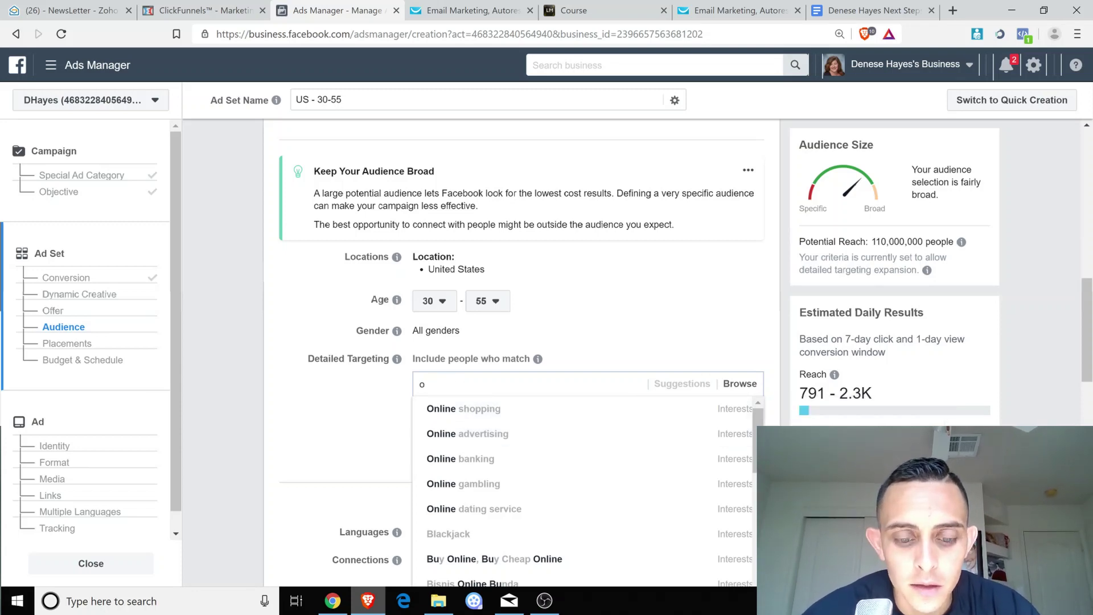
key("BackSpace")
Search the detailed targeting options for "tim ferr" and add the Tim Ferriss interest to the audience.
type("tim ")
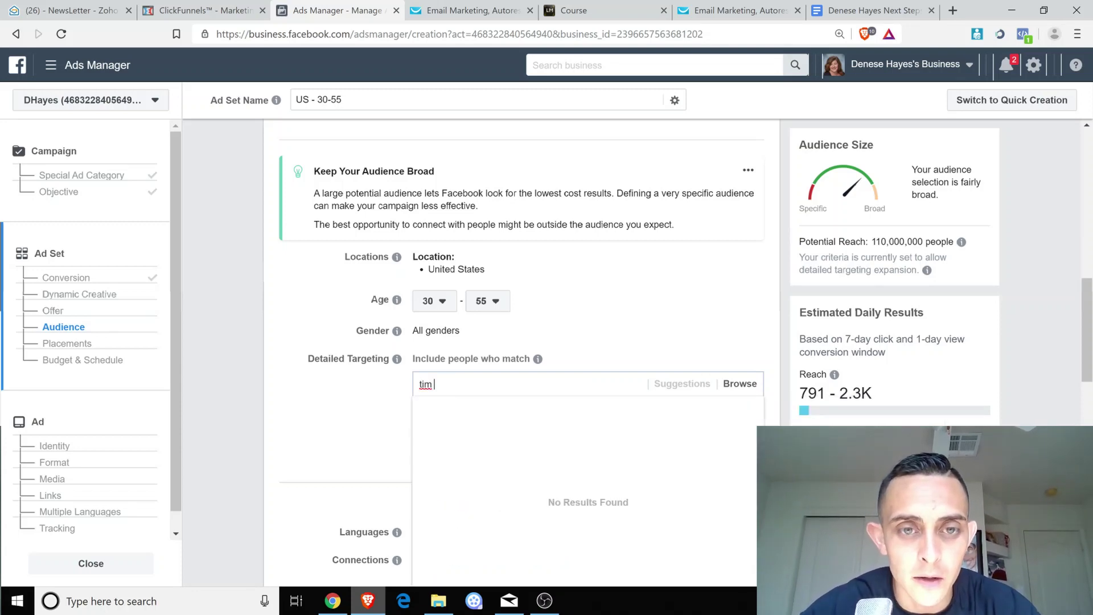
type("ferr")
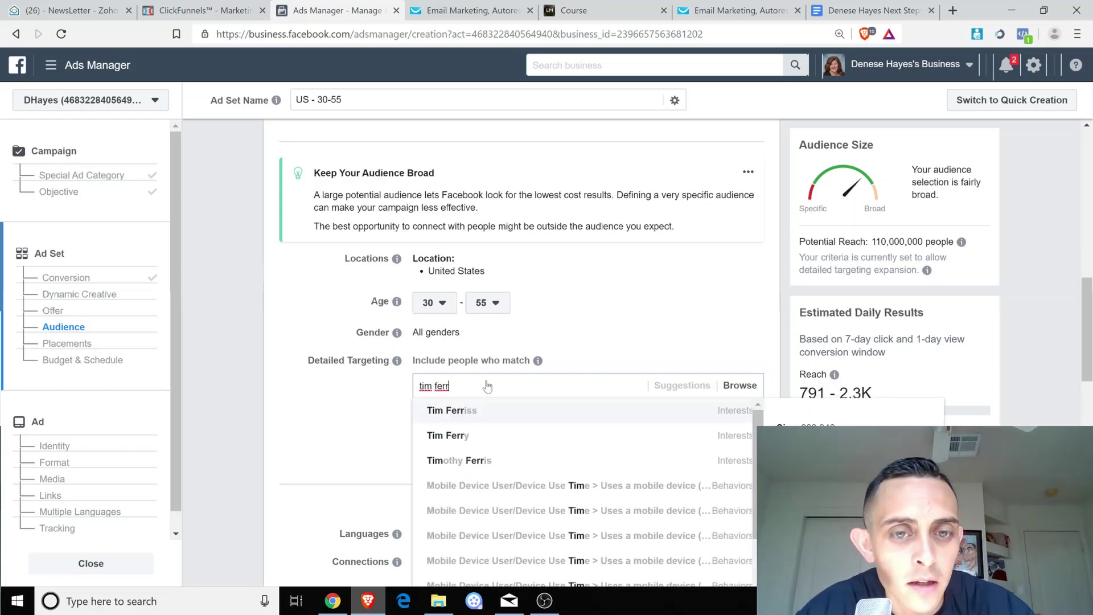
scroll(653, 356, "up", 1)
scroll(635, 371, "down", 1)
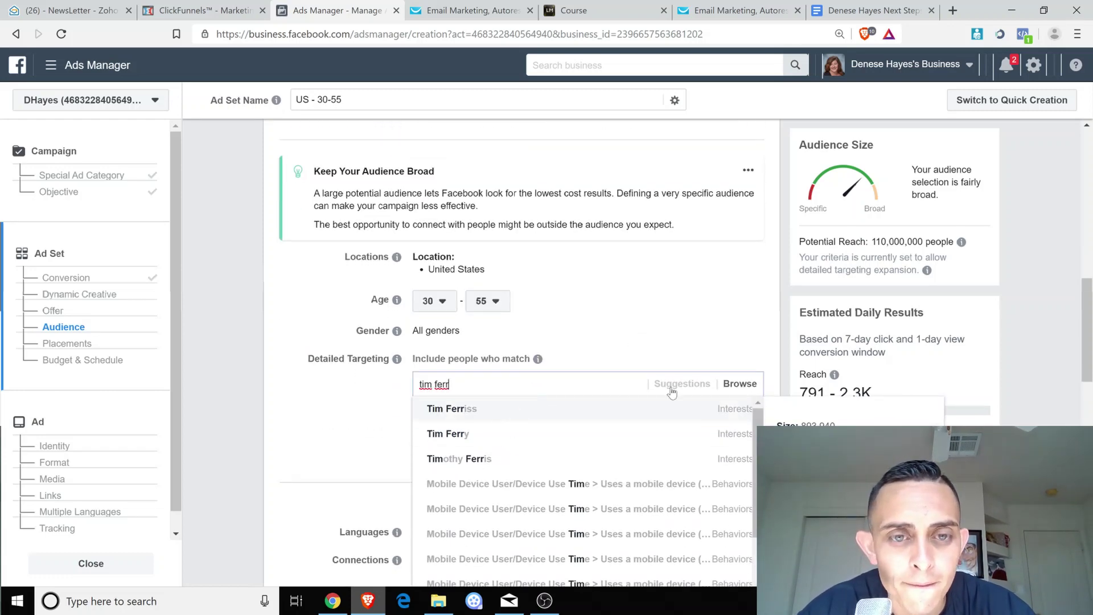
left_click(716, 410)
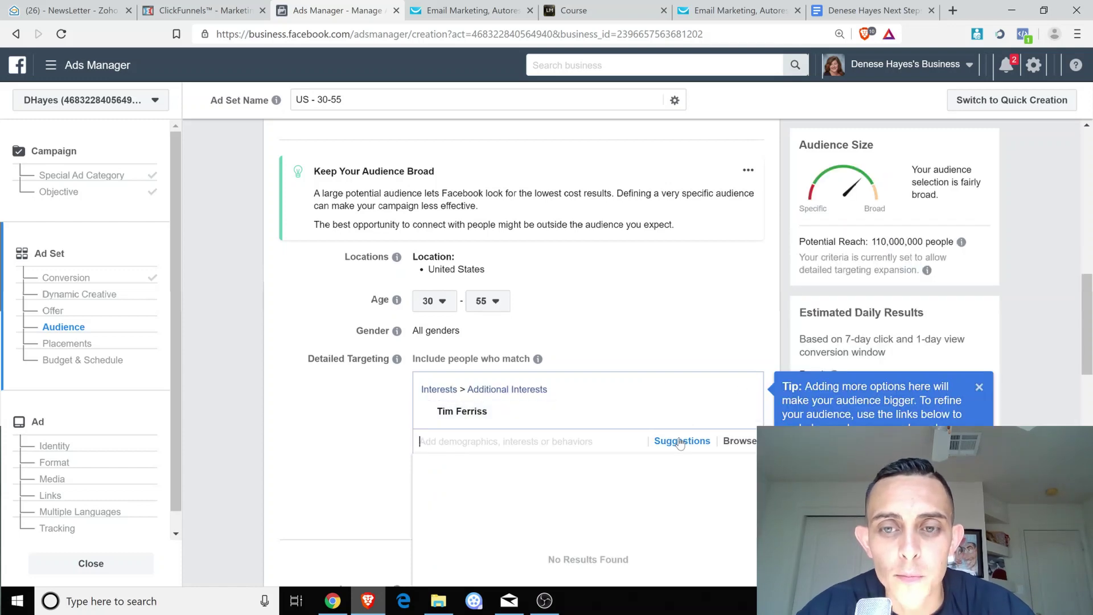
scroll(665, 334, "down", 1)
left_click(356, 389)
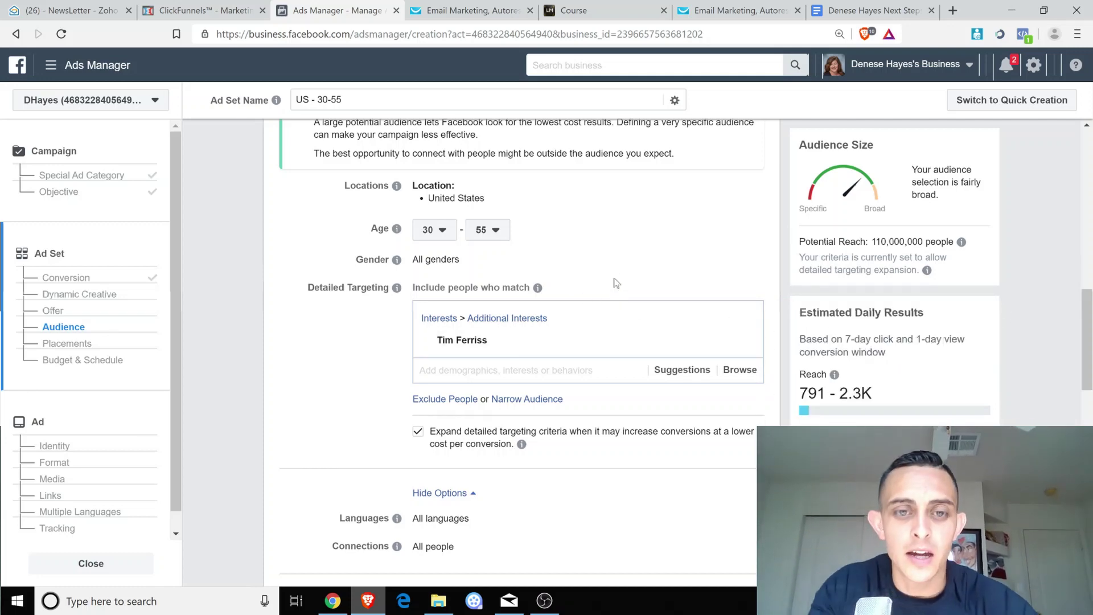
Turn off the expansion of detailed targeting criteria and check how the audience's potential reach is estimated.
mouse_move(487, 343)
scroll(487, 344, "down", 1)
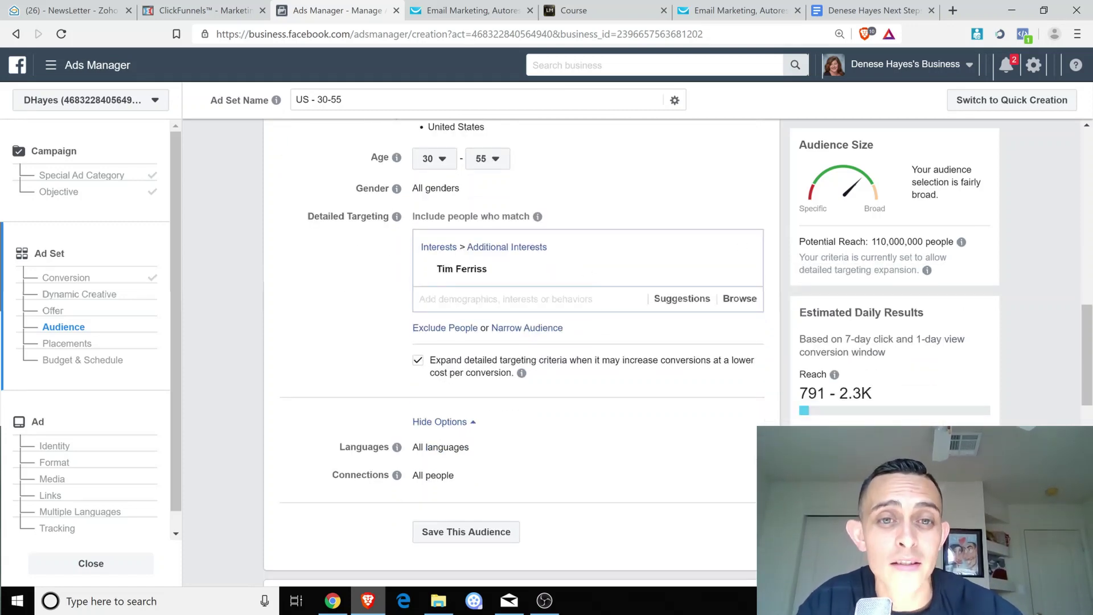
left_click(416, 371)
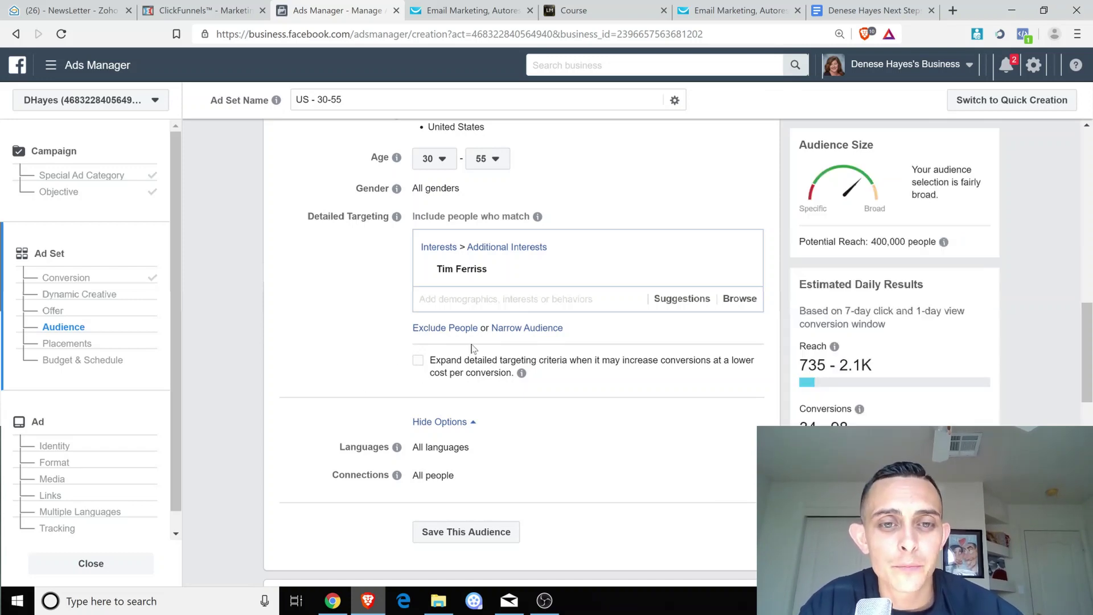
scroll(482, 298, "down", 1)
scroll(396, 401, "down", 5)
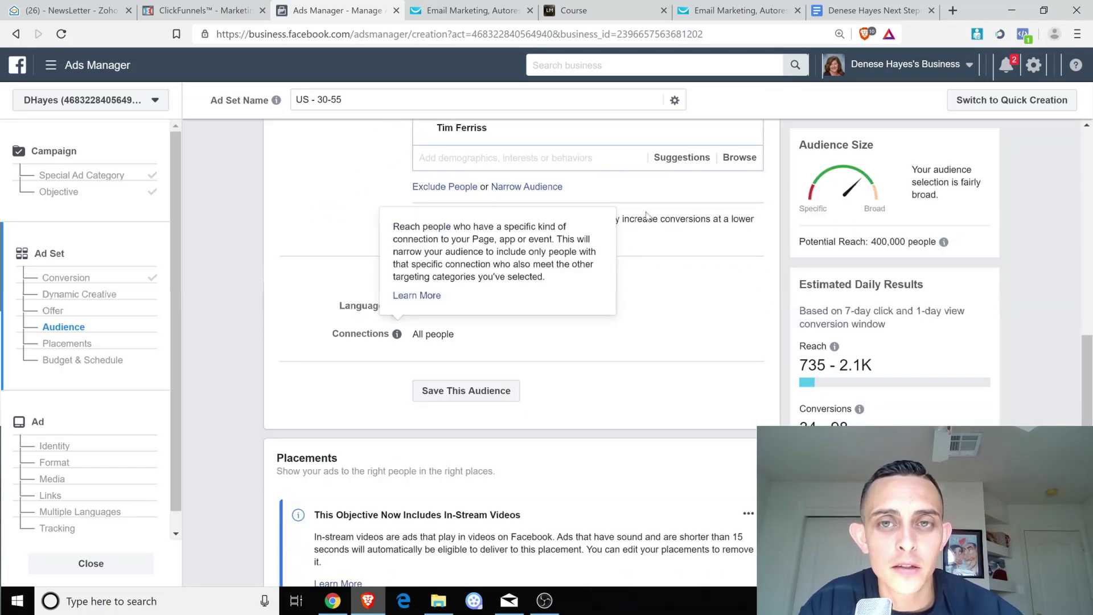
scroll(621, 349, "up", 3)
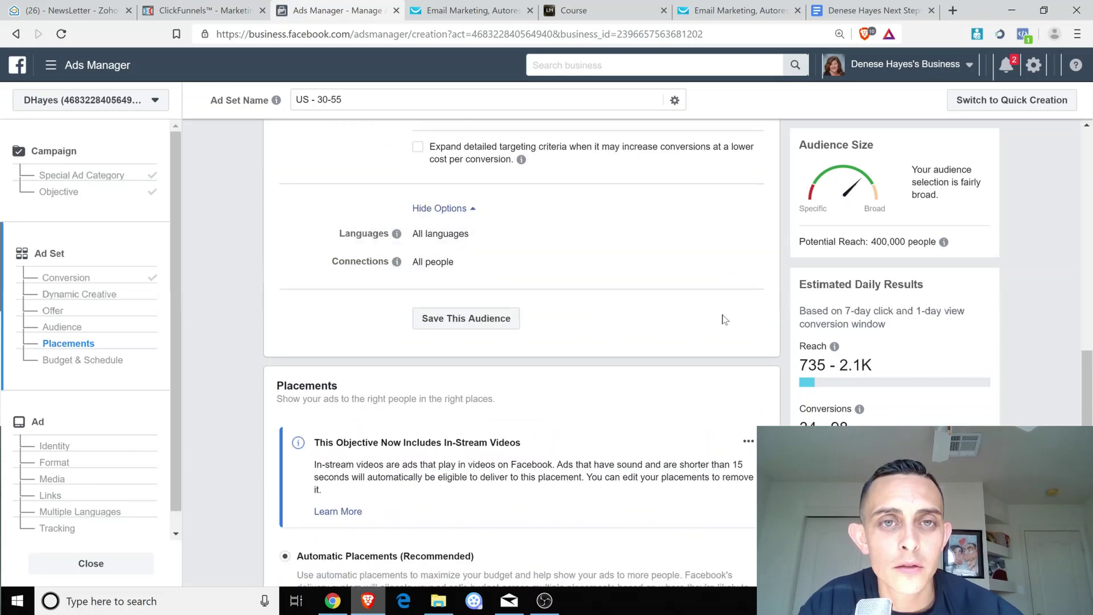
scroll(689, 246, "up", 3)
mouse_move(944, 242)
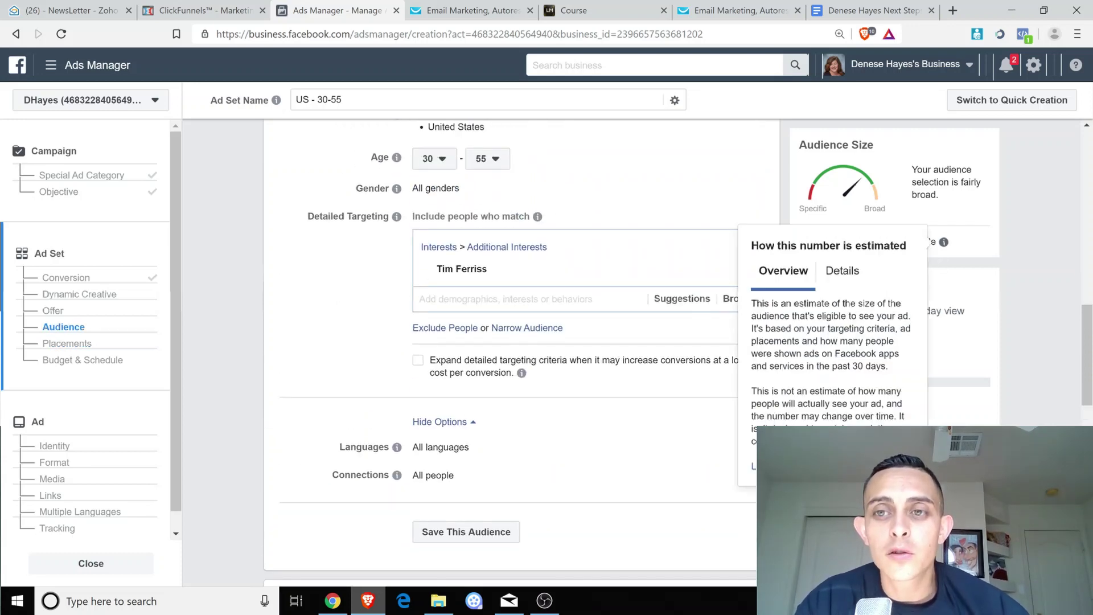
Switch the ad set to manually edited placements and exclude the Instagram, Audience Network and Messenger platforms, leaving only Facebook.
scroll(621, 323, "down", 5)
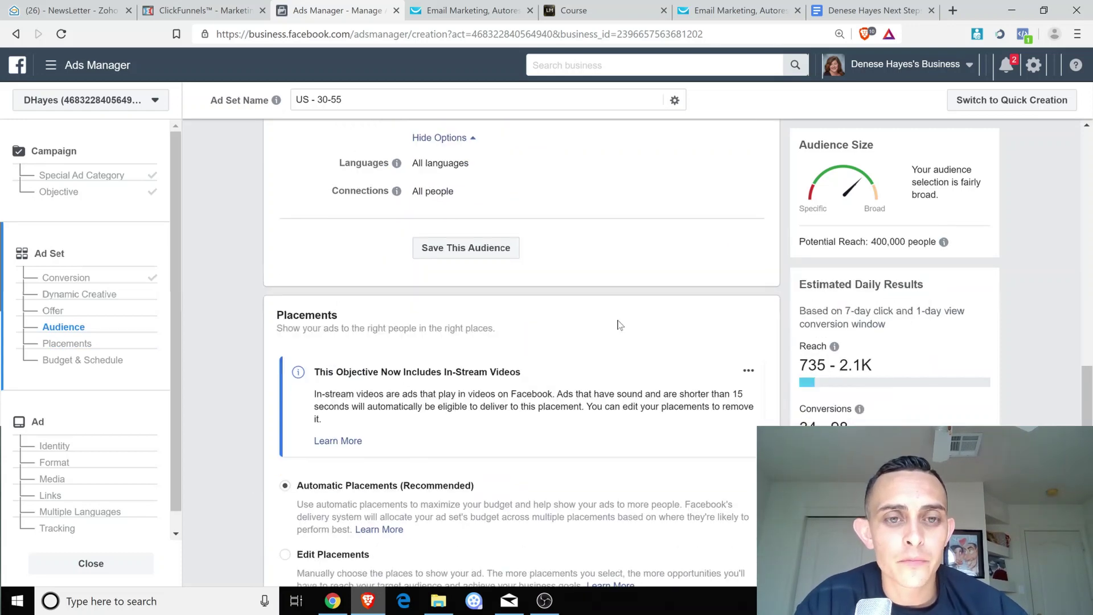
scroll(613, 323, "down", 3)
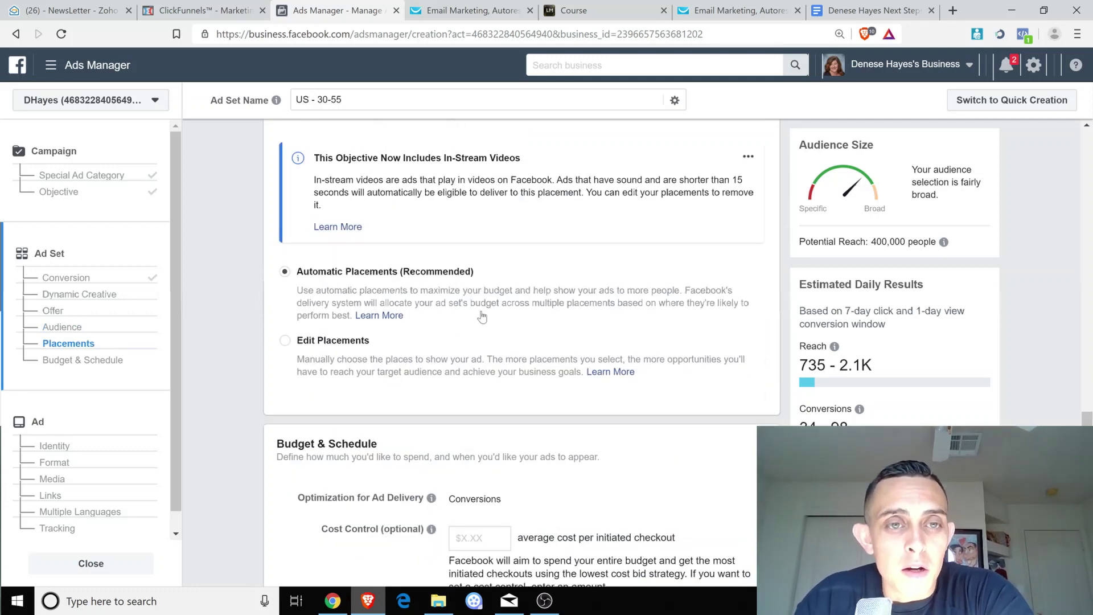
left_click(318, 339)
scroll(336, 399, "down", 1)
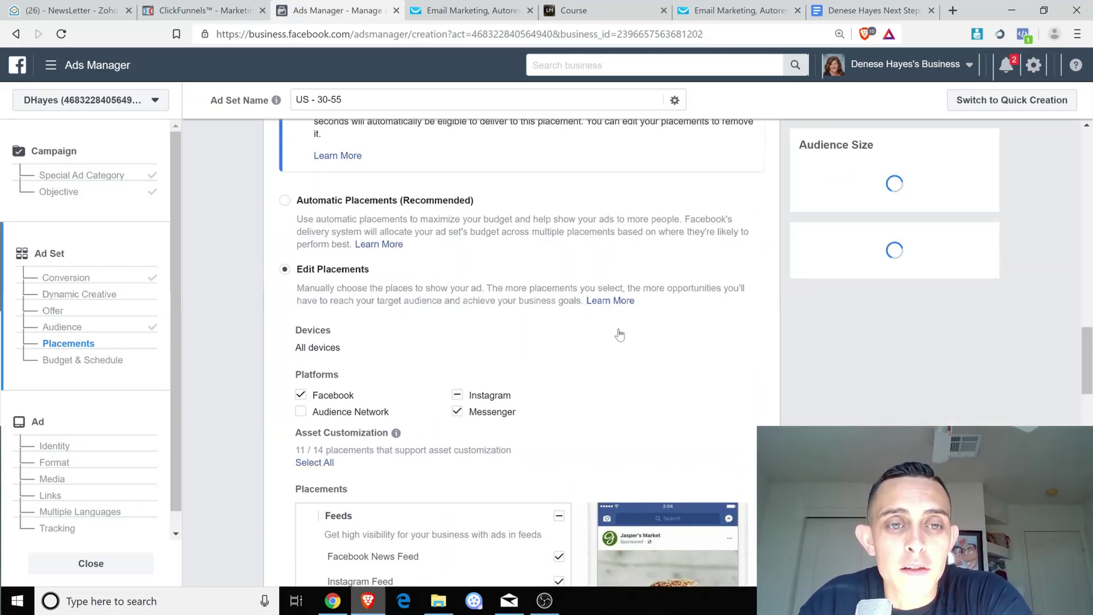
scroll(484, 367, "down", 2)
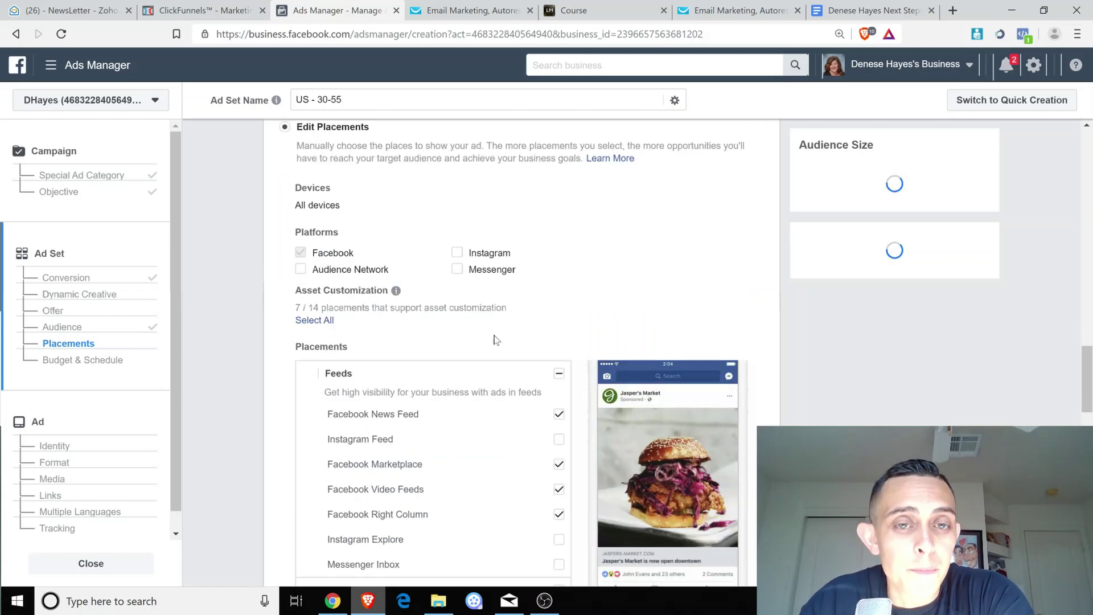
scroll(621, 316, "up", 3)
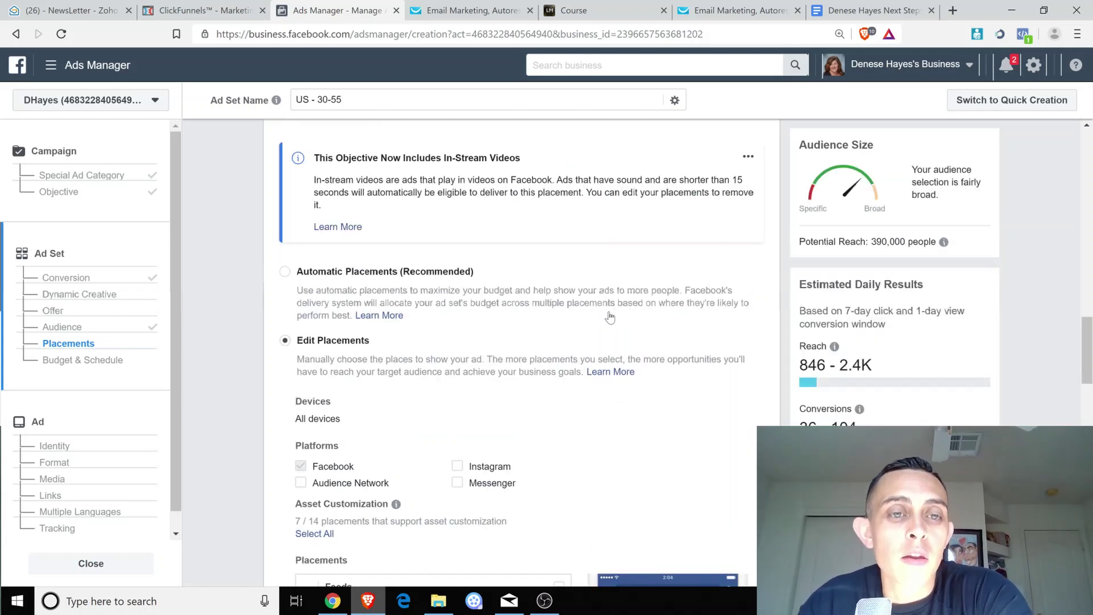
scroll(608, 330, "down", 2)
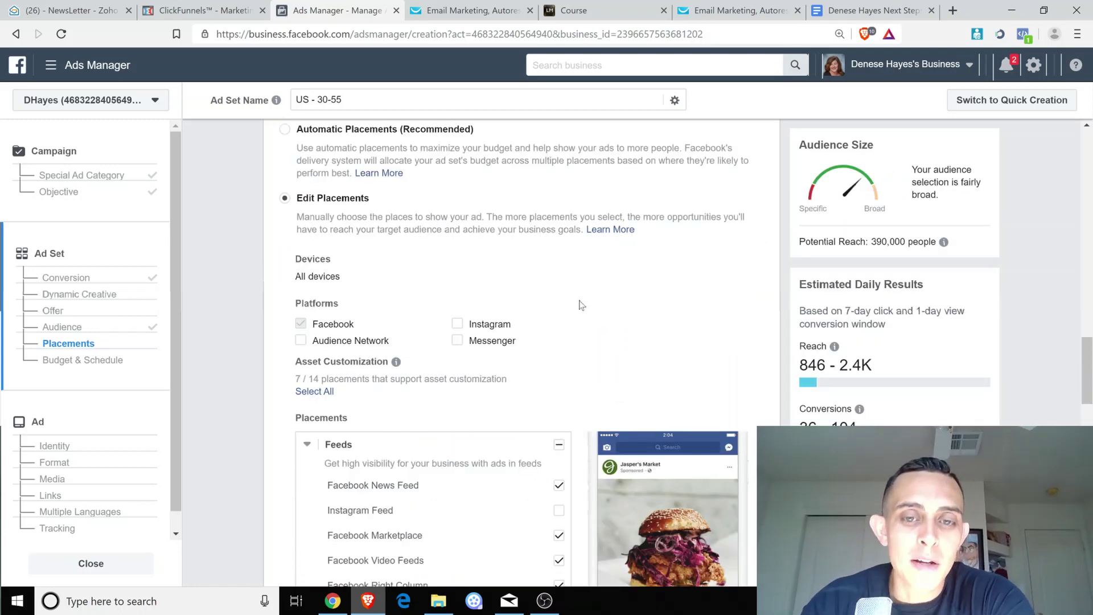
Deselect every Feeds, Stories, In-Stream and In-Article placement except Facebook News Feed.
scroll(580, 297, "down", 1)
scroll(572, 281, "down", 1)
scroll(572, 282, "down", 3)
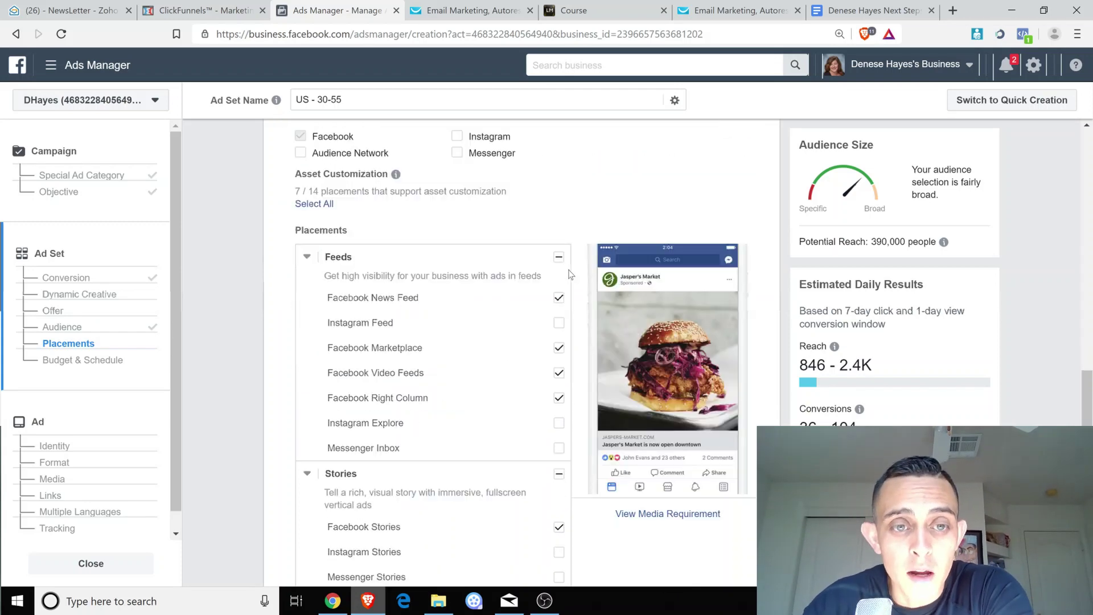
scroll(578, 256, "down", 2)
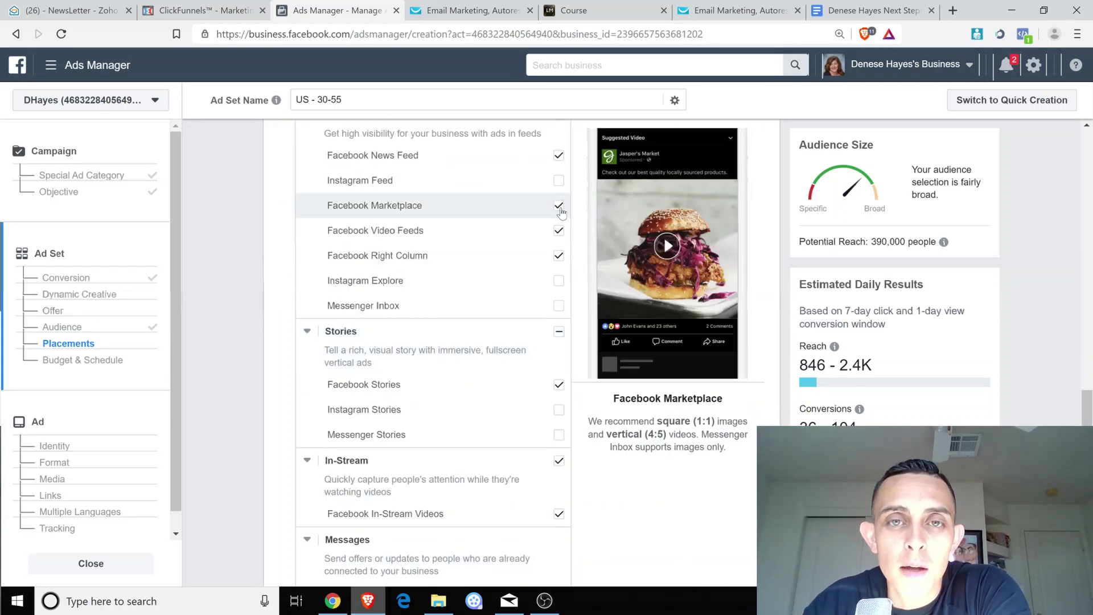
left_click(558, 256)
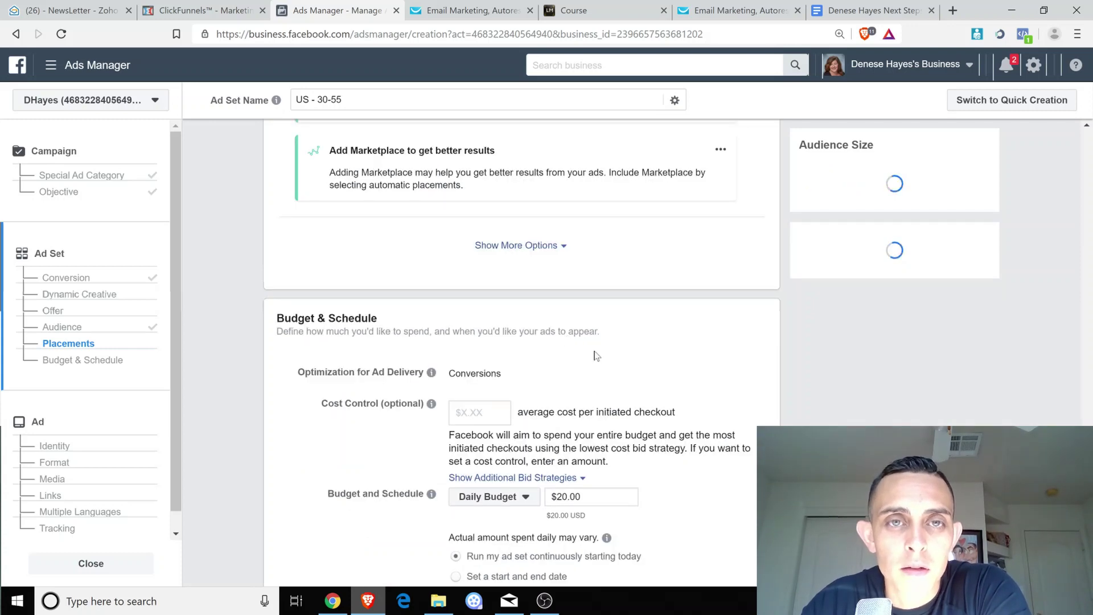
scroll(601, 345, "down", 3)
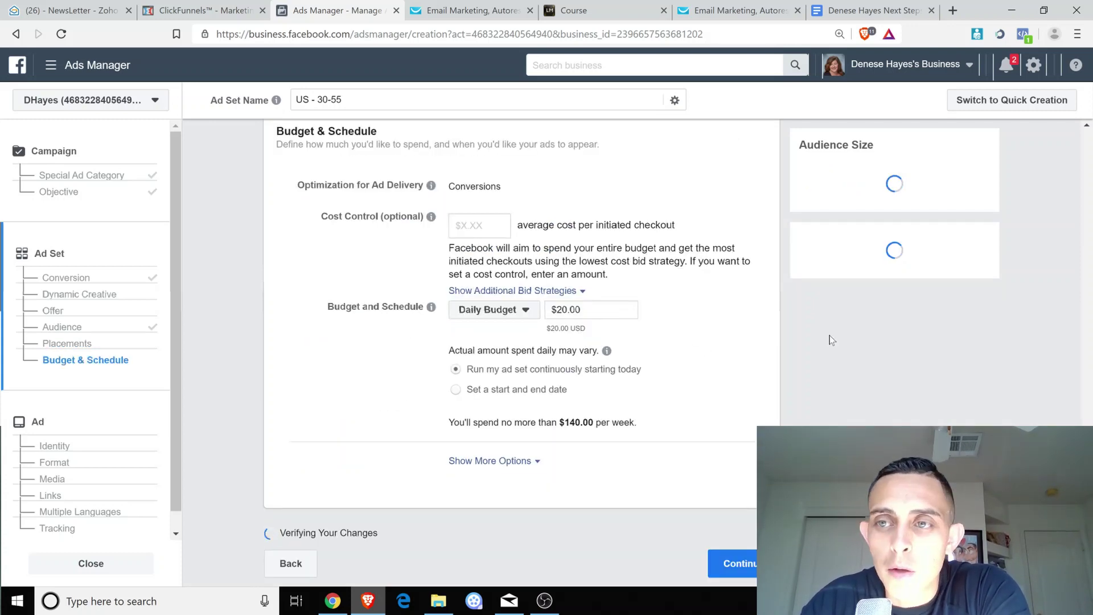
scroll(562, 398, "down", 2)
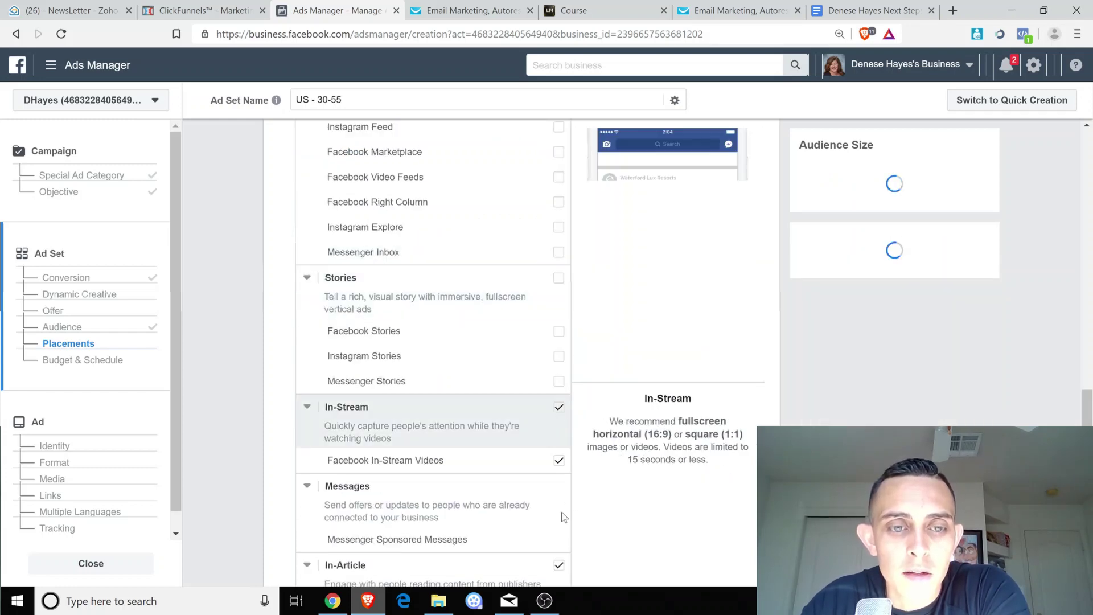
scroll(562, 516, "down", 3)
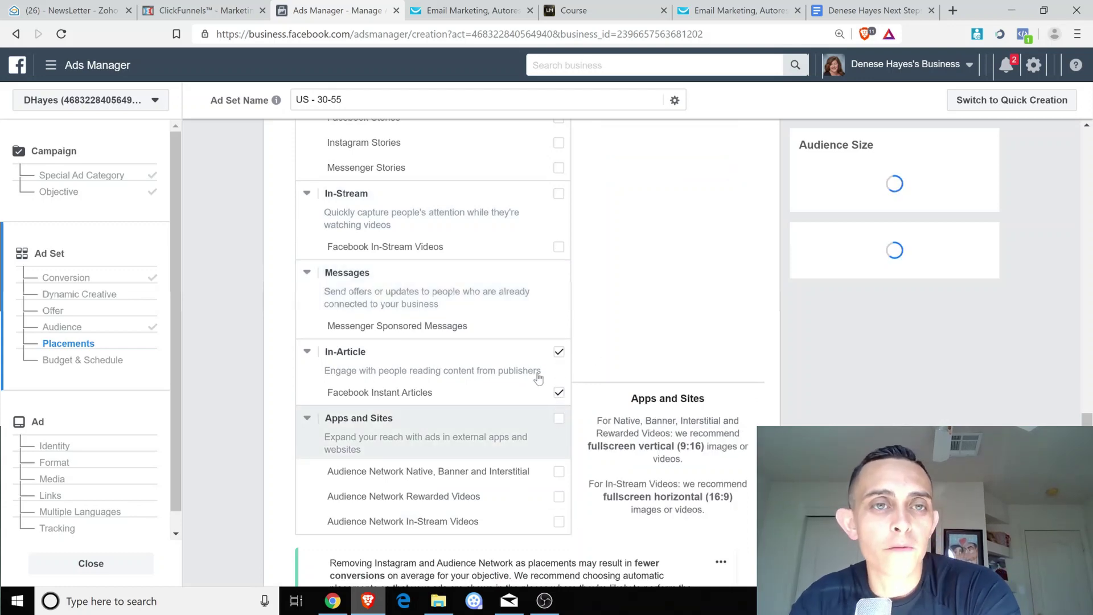
scroll(558, 420, "up", 1)
left_click(558, 422)
scroll(559, 421, "up", 1)
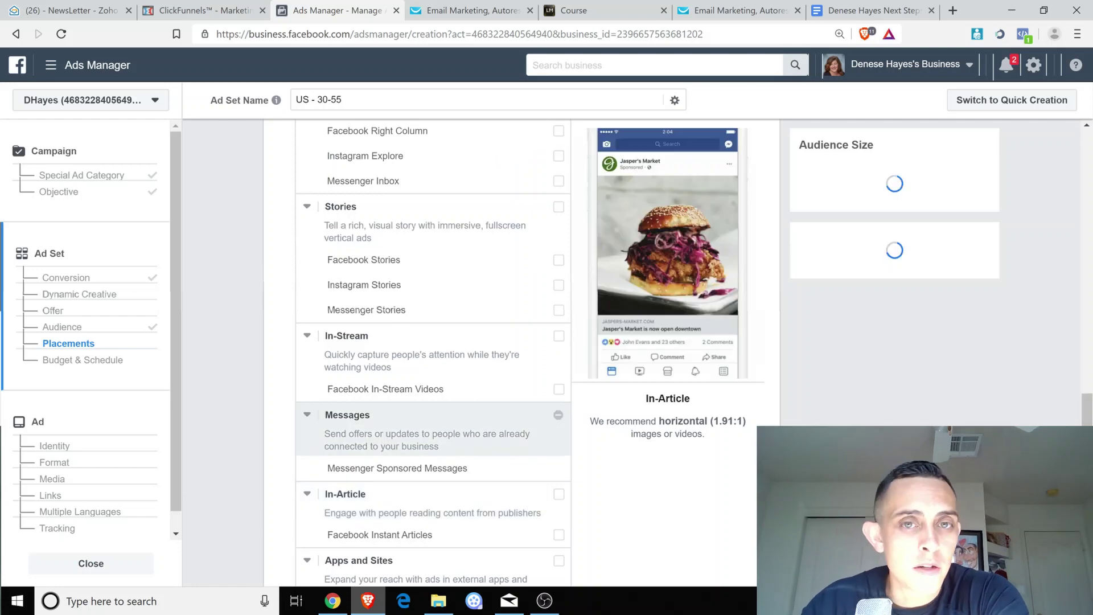
scroll(523, 302, "up", 2)
scroll(554, 308, "up", 2)
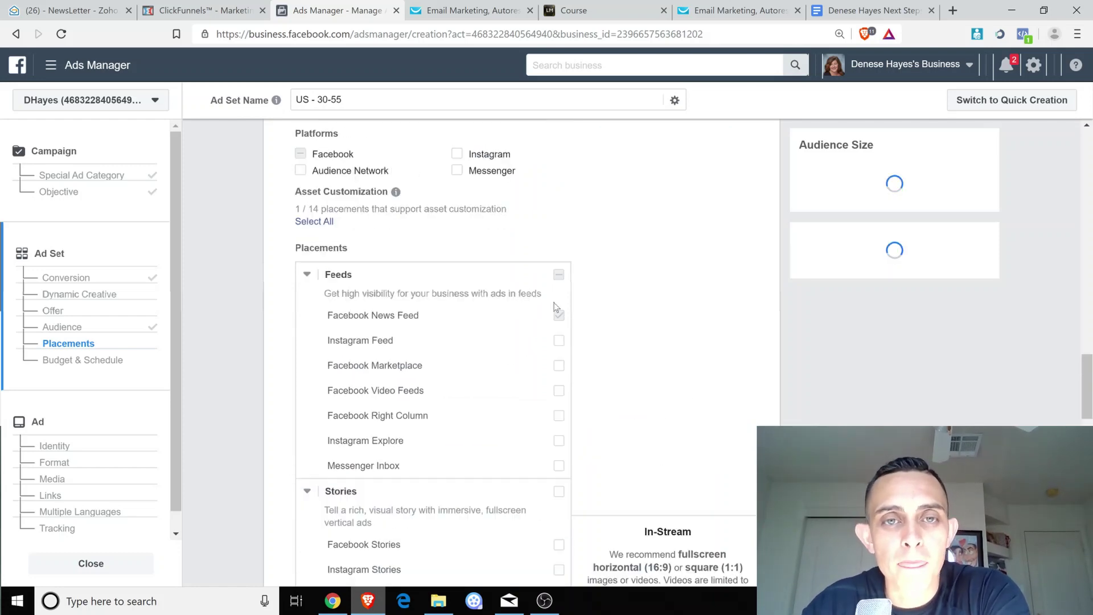
Set the ad set's daily budget to $5.00, leaving cost control empty, and continue to the ad setup.
scroll(573, 313, "down", 12)
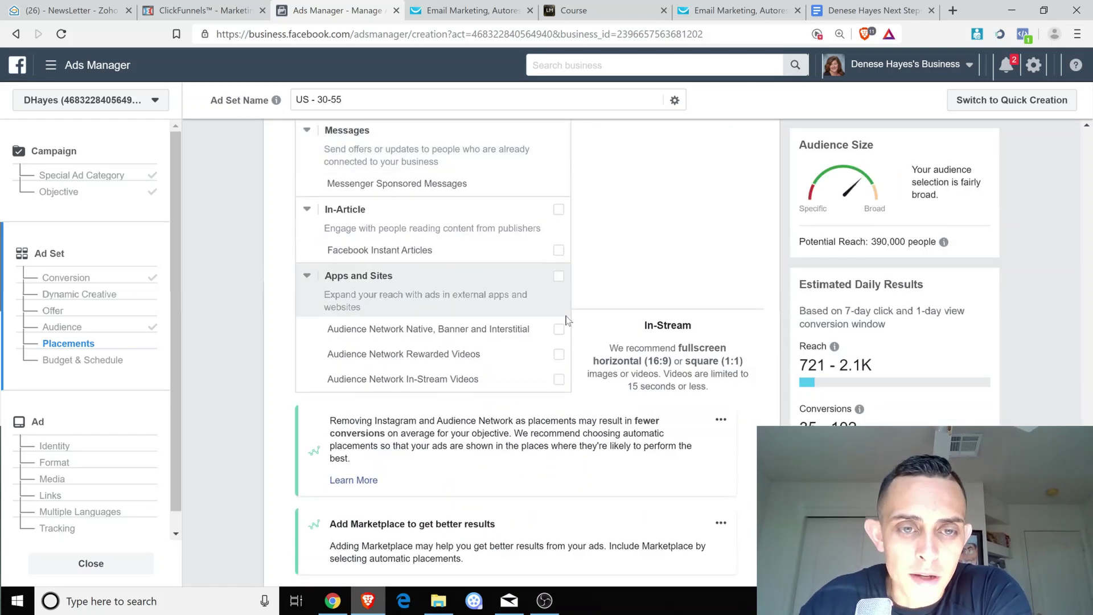
scroll(567, 320, "down", 3)
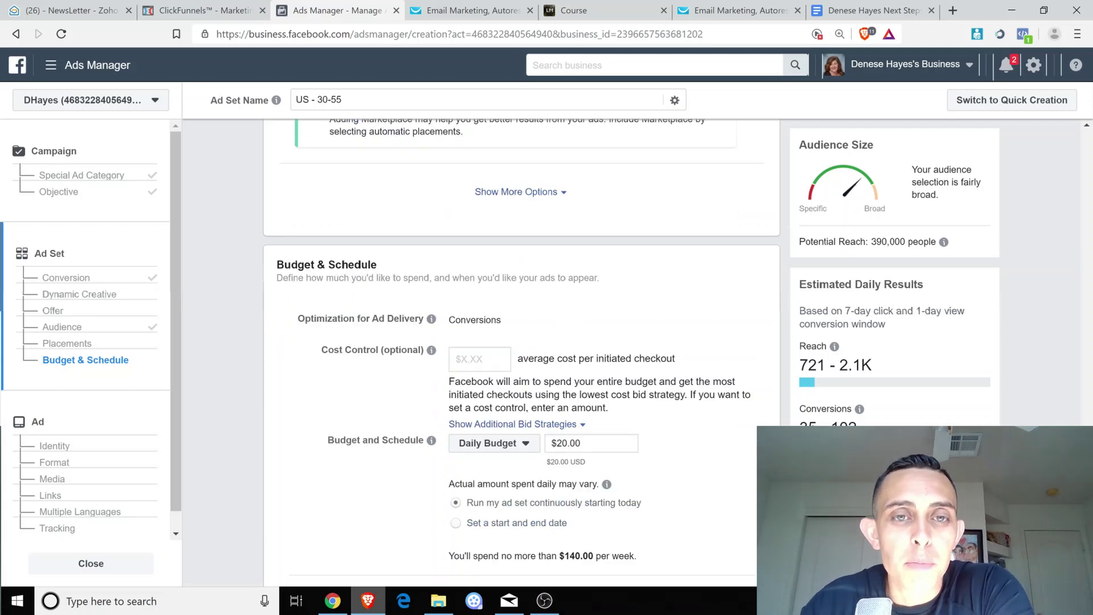
left_click(464, 357)
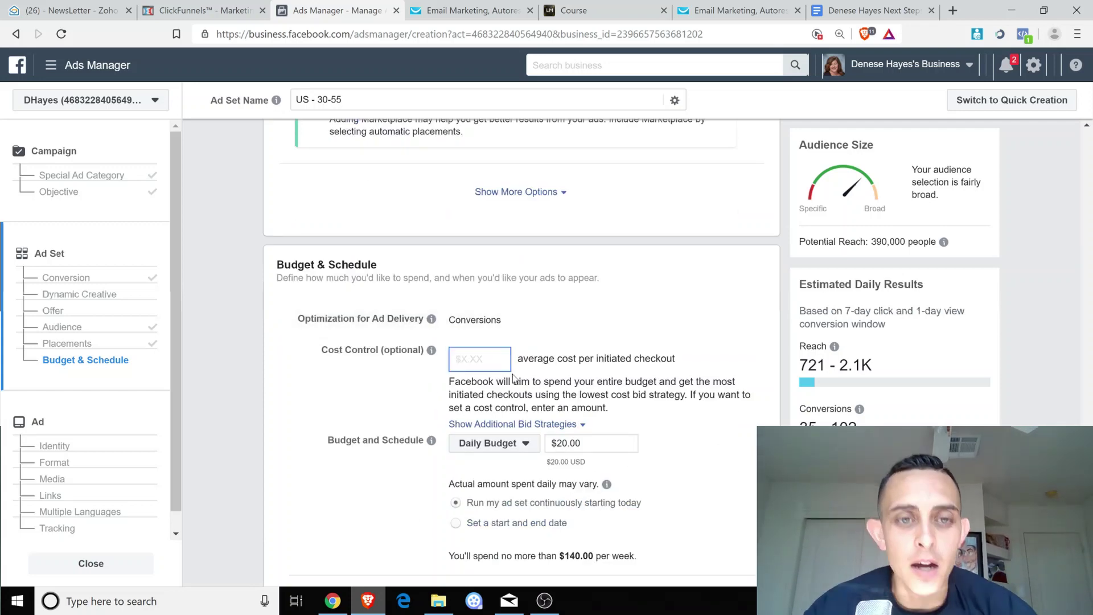
scroll(512, 379, "down", 1)
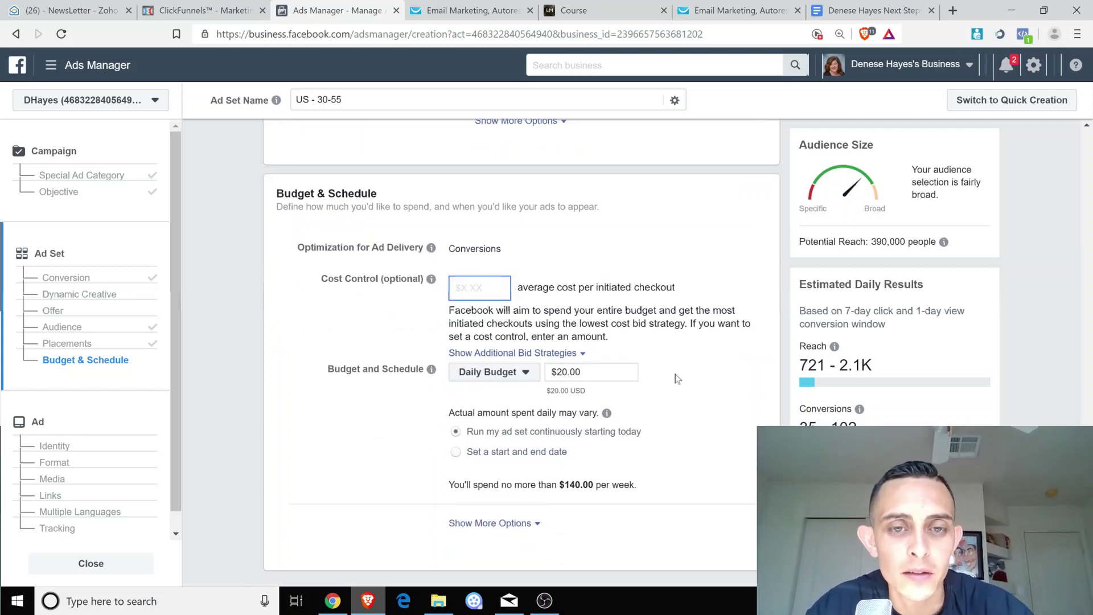
left_click_drag(592, 373, 403, 378)
type("5.")
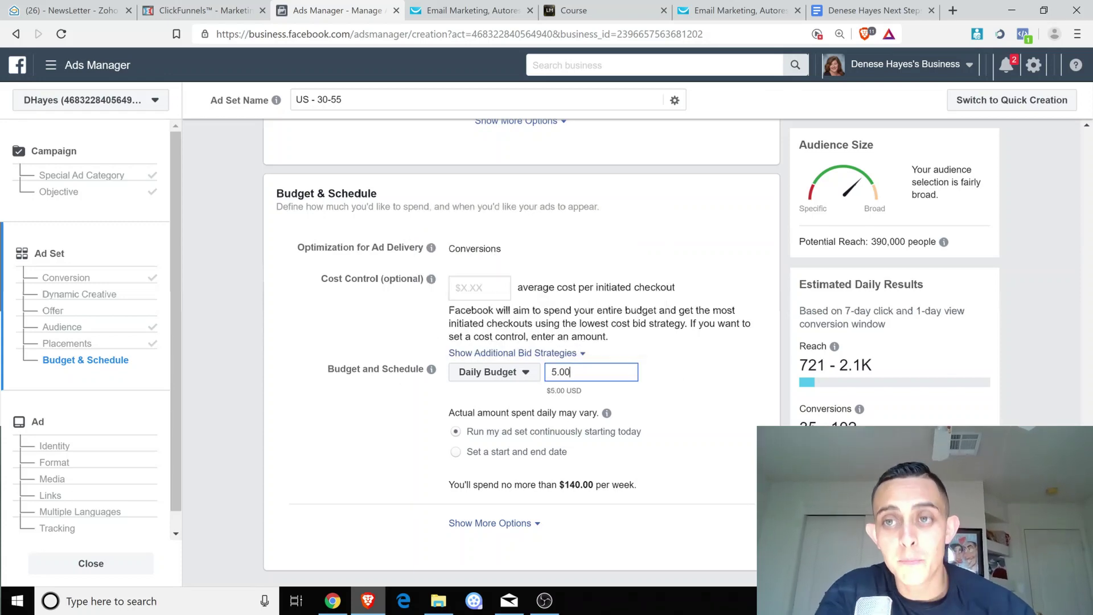
type("00")
key("Tab")
scroll(547, 363, "down", 1)
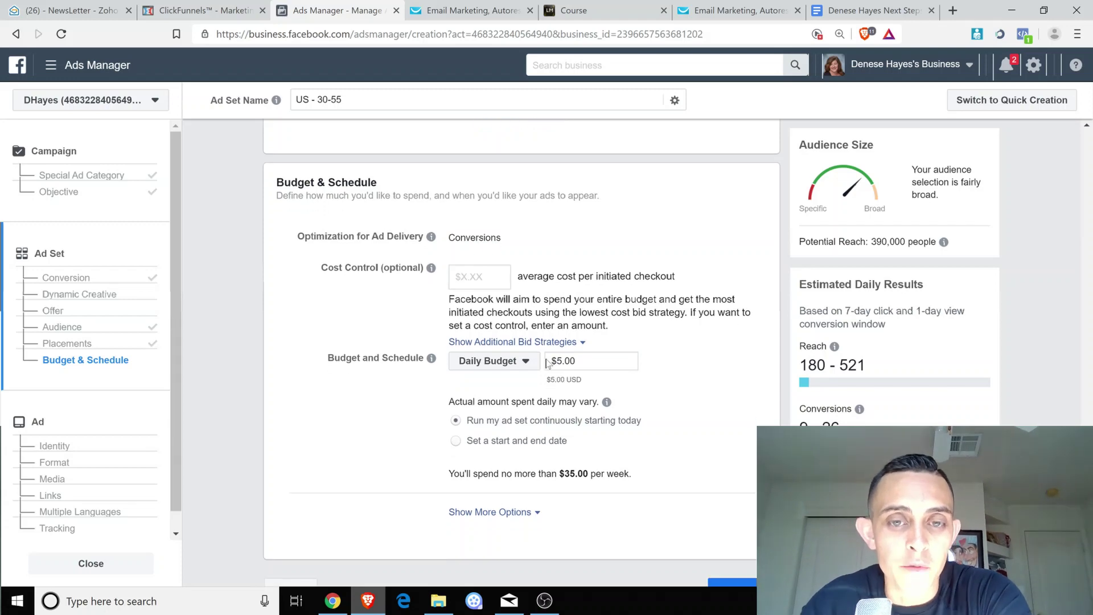
left_click(765, 563)
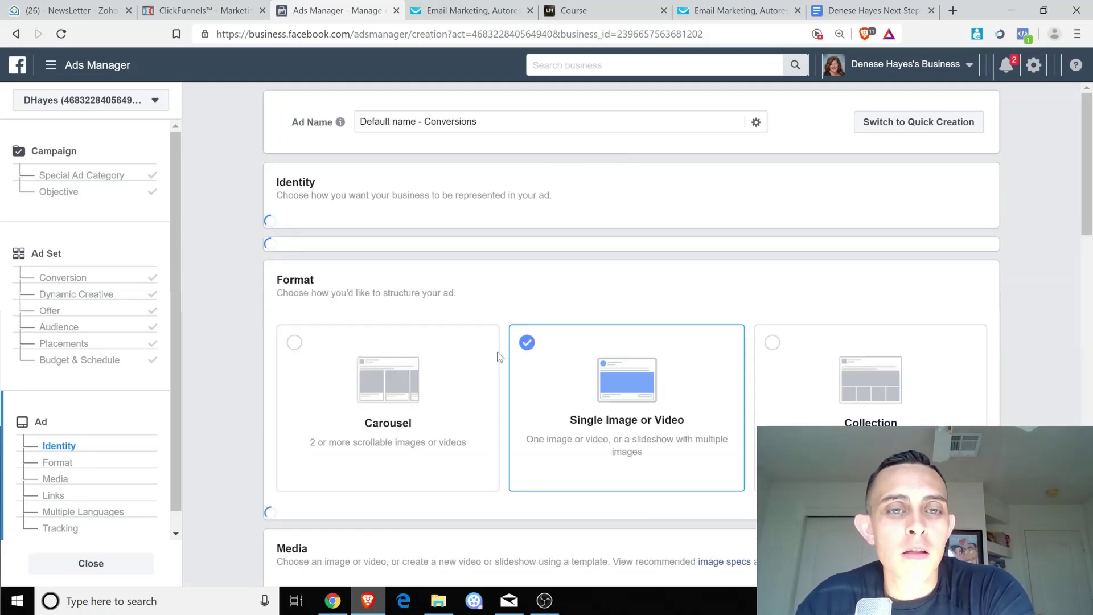
Change the Facebook Page in the ad's Identity section to the business's other page.
scroll(651, 234, "down", 1)
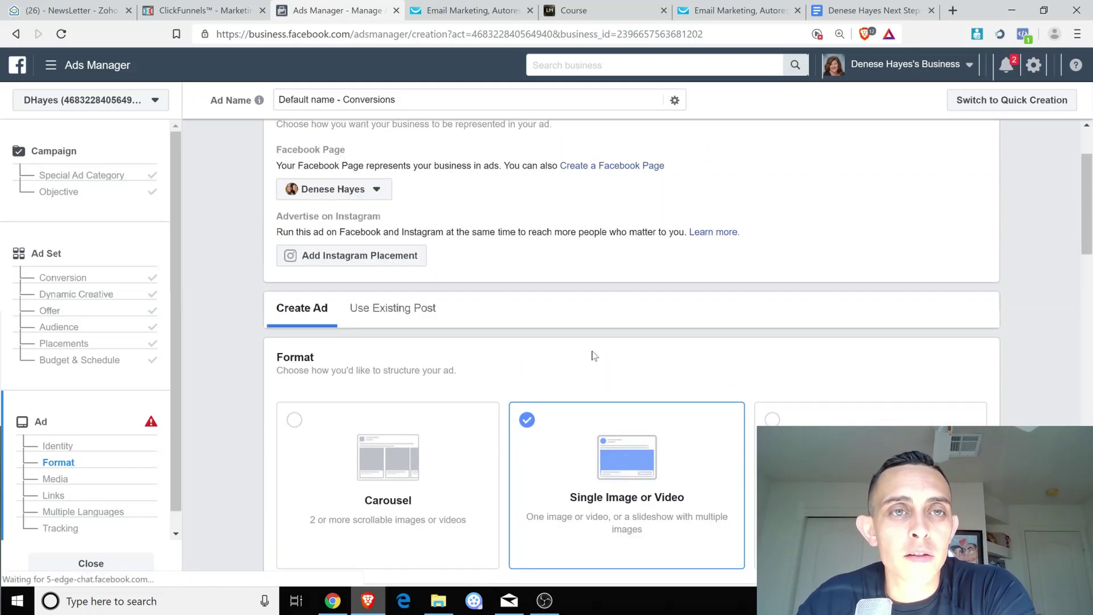
scroll(585, 373, "up", 1)
left_click(358, 267)
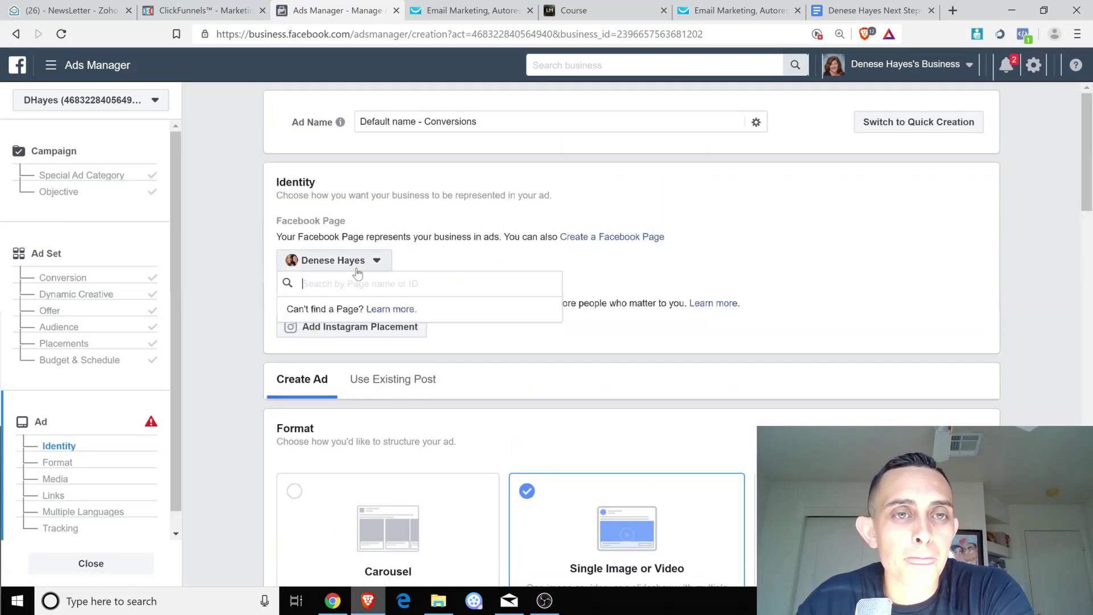
left_click(416, 432)
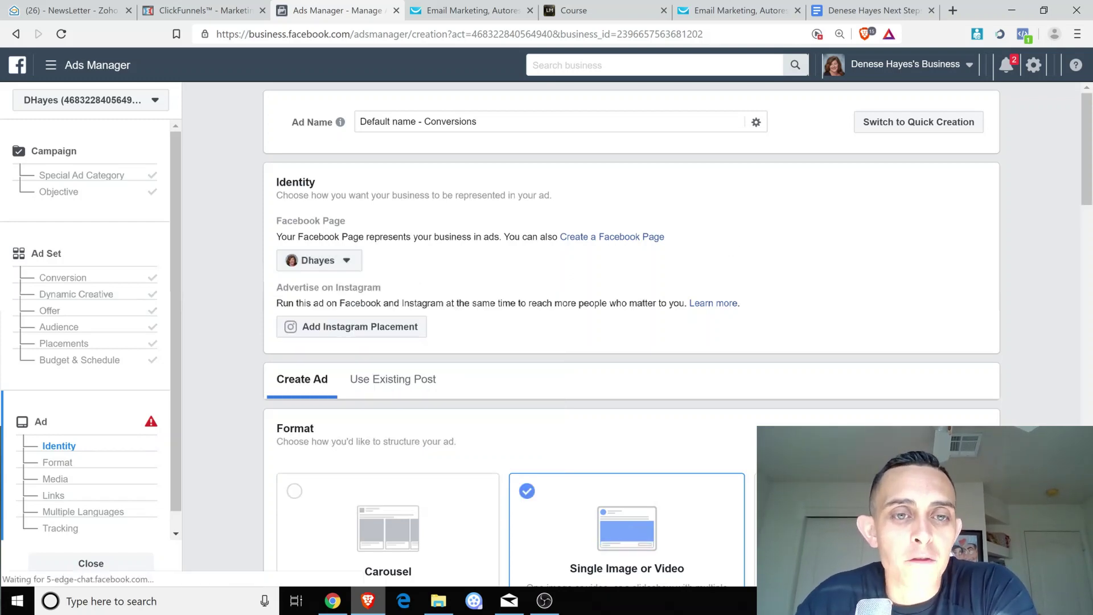
scroll(546, 319, "down", 4)
scroll(615, 393, "down", 6)
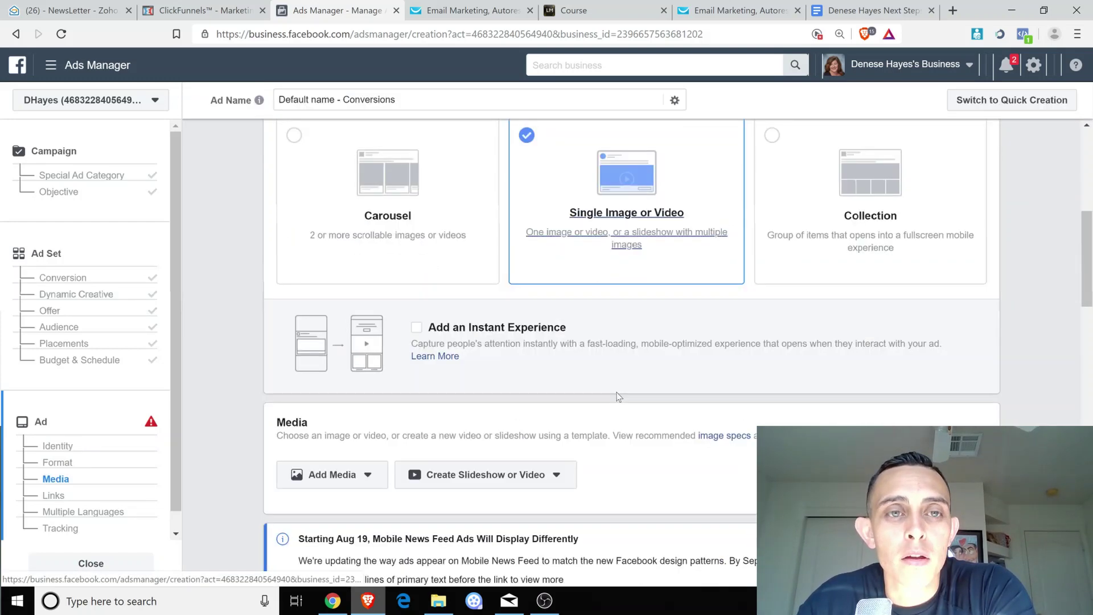
Upload the woman's portrait photo with the grey-blue background from the Downloads folder as the ad's image.
scroll(560, 404, "down", 4)
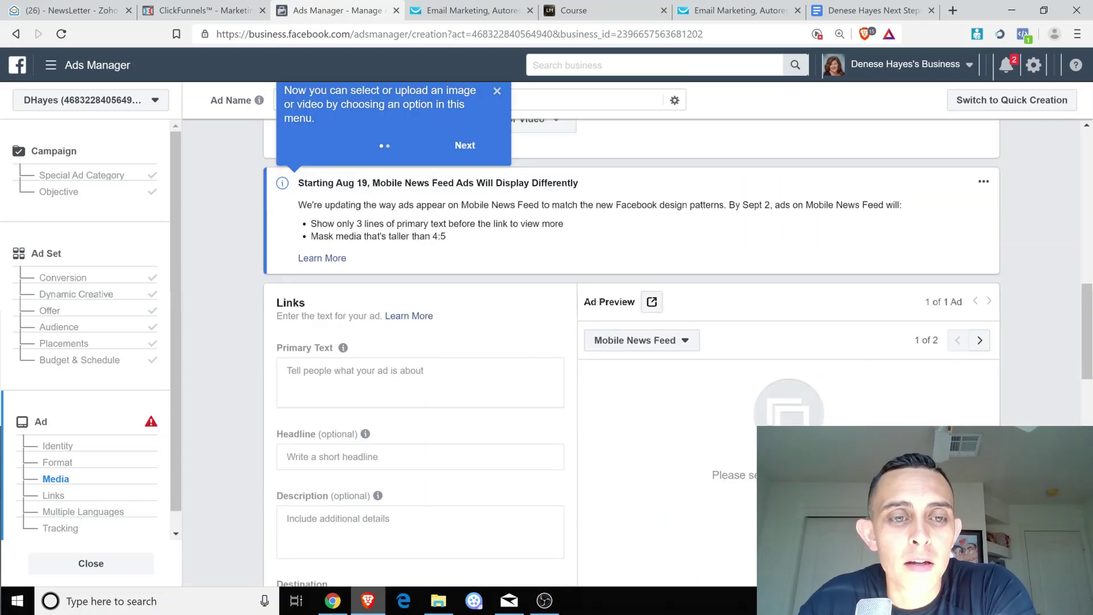
scroll(440, 274, "up", 5)
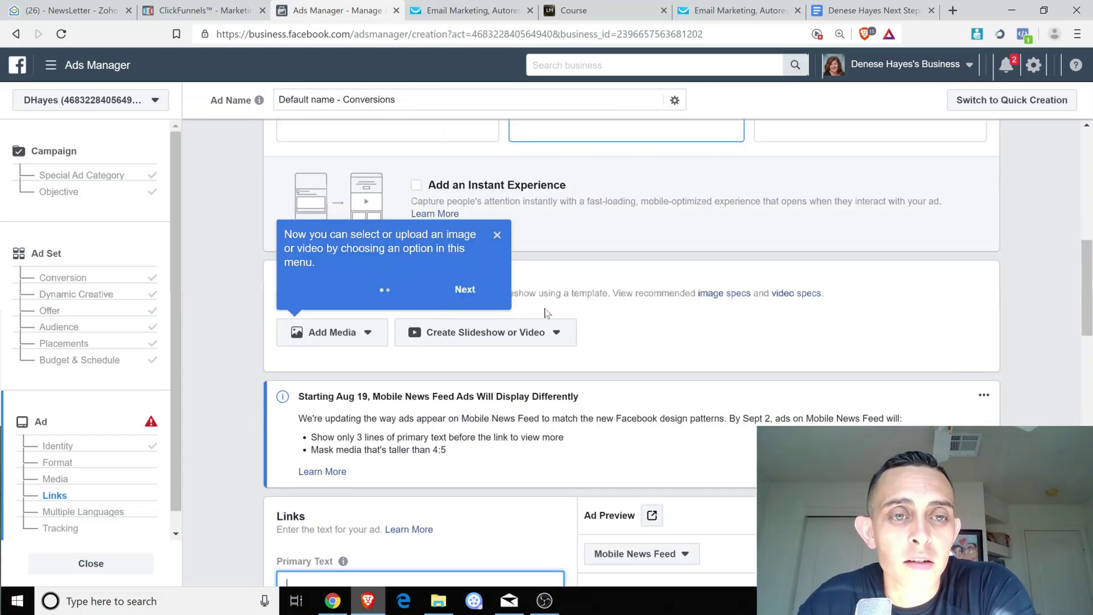
left_click(340, 342)
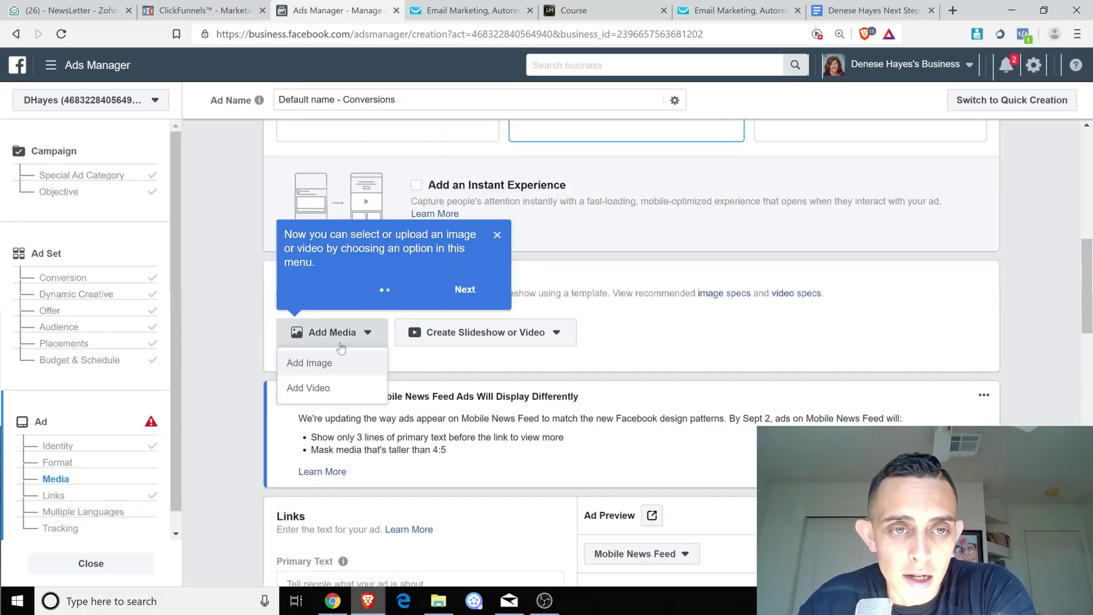
left_click(327, 364)
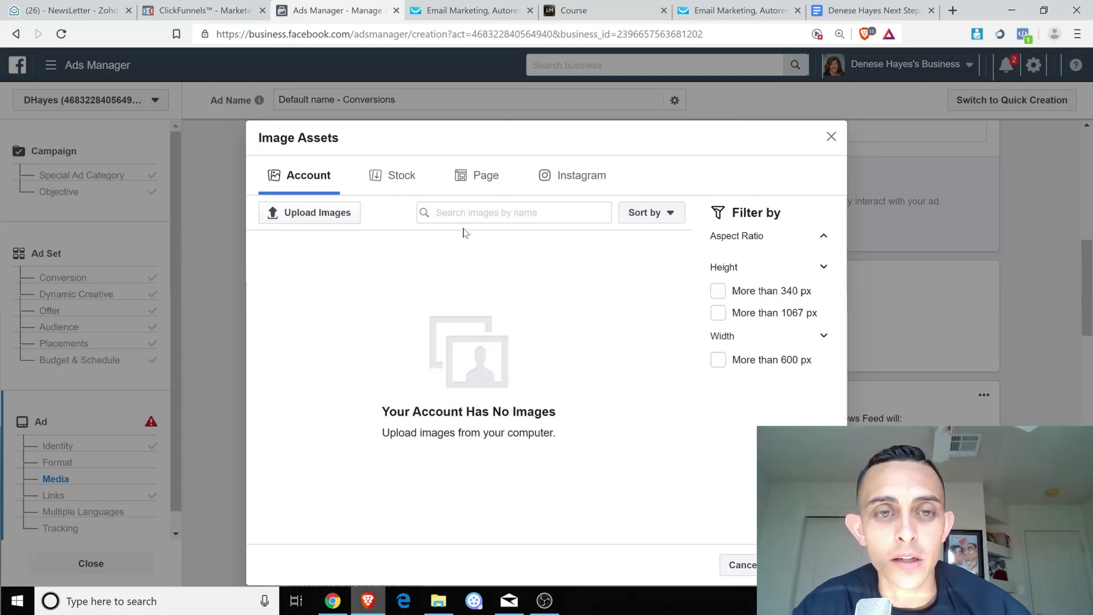
left_click(308, 213)
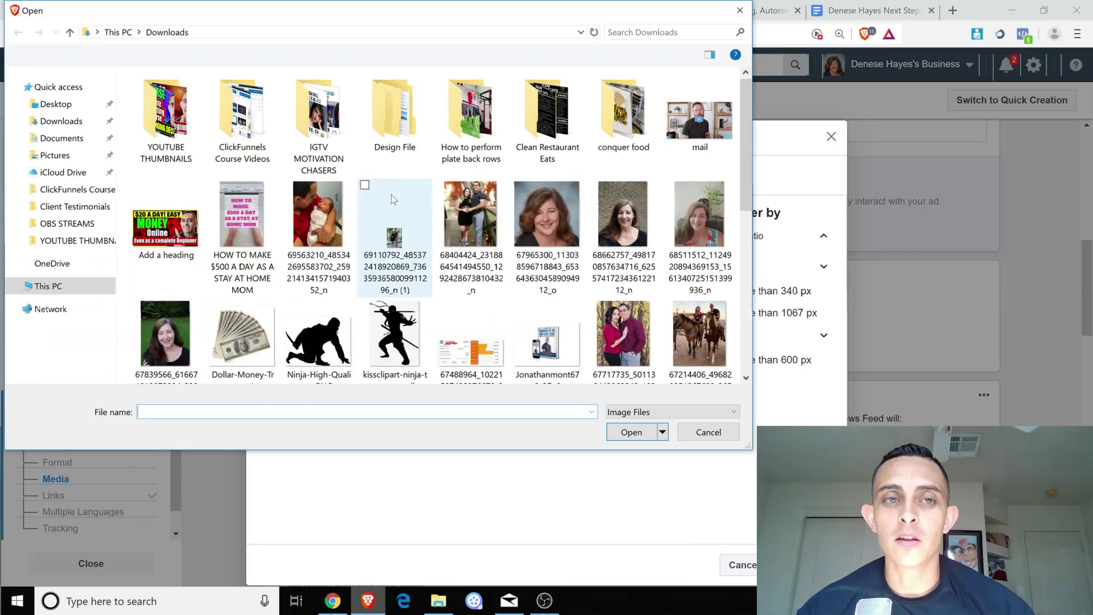
double_click(539, 197)
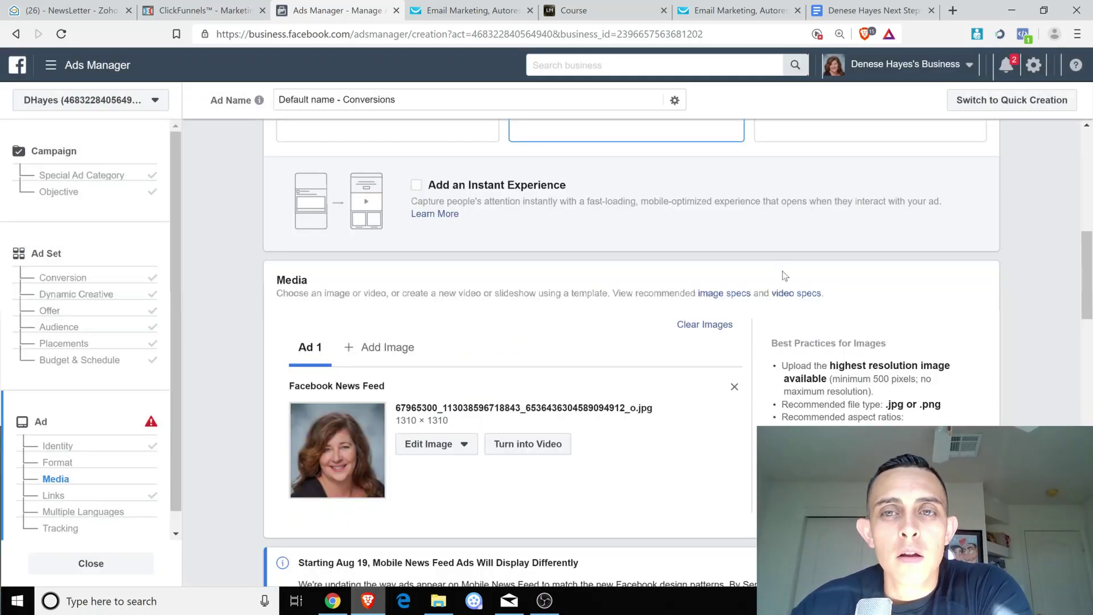
Review the ad's Links section, covering the primary text, headline, description, destination and call to action fields.
scroll(531, 265, "down", 4)
scroll(527, 269, "down", 4)
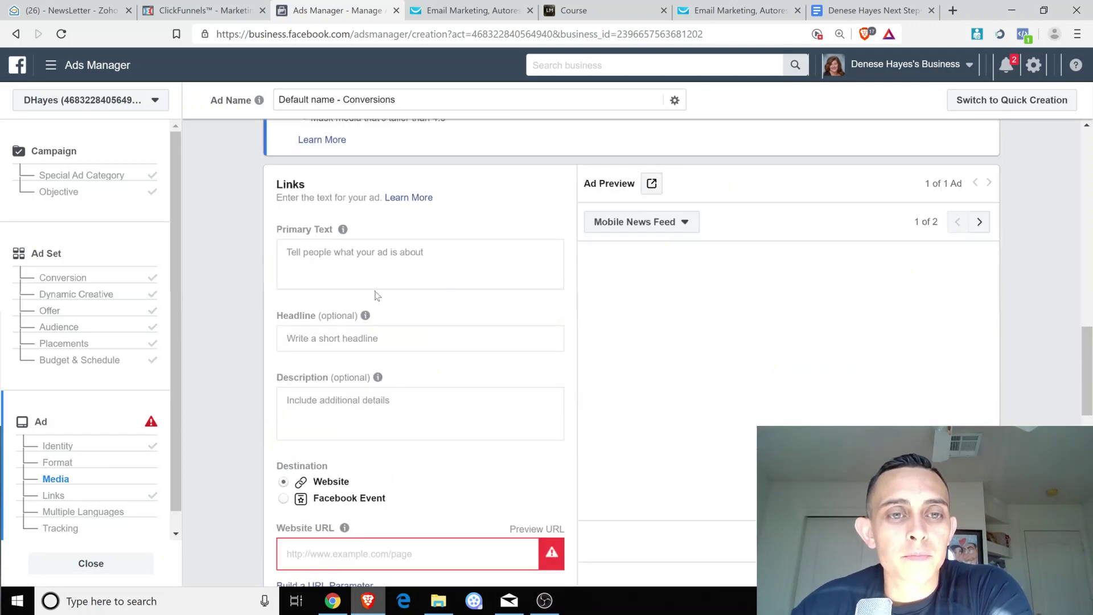
left_click(420, 266)
scroll(420, 266, "down", 1)
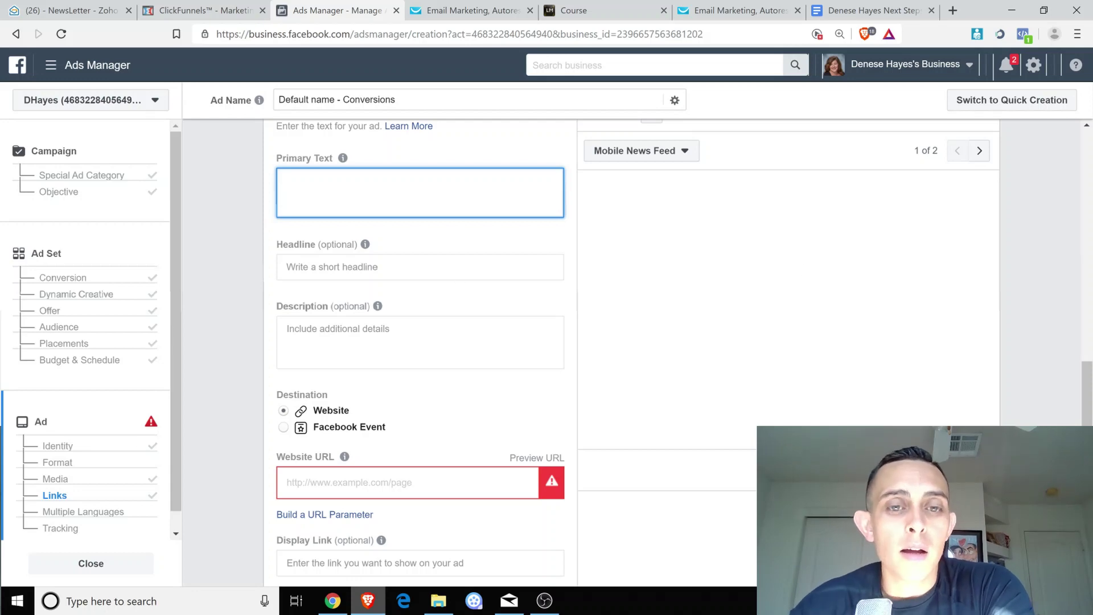
scroll(512, 378, "down", 2)
scroll(539, 343, "up", 1)
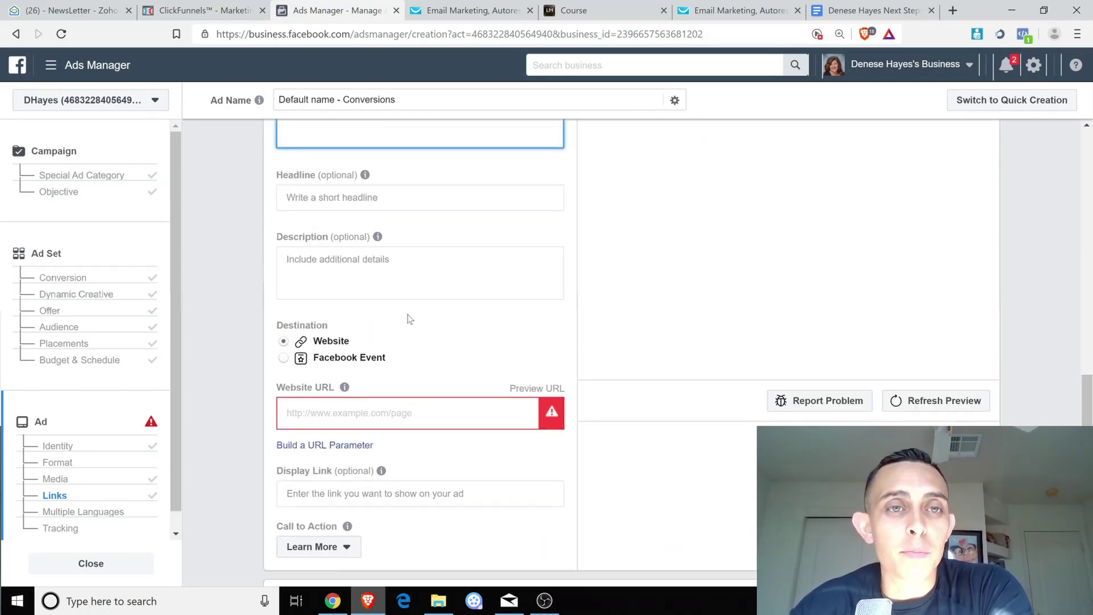
scroll(398, 316, "up", 2)
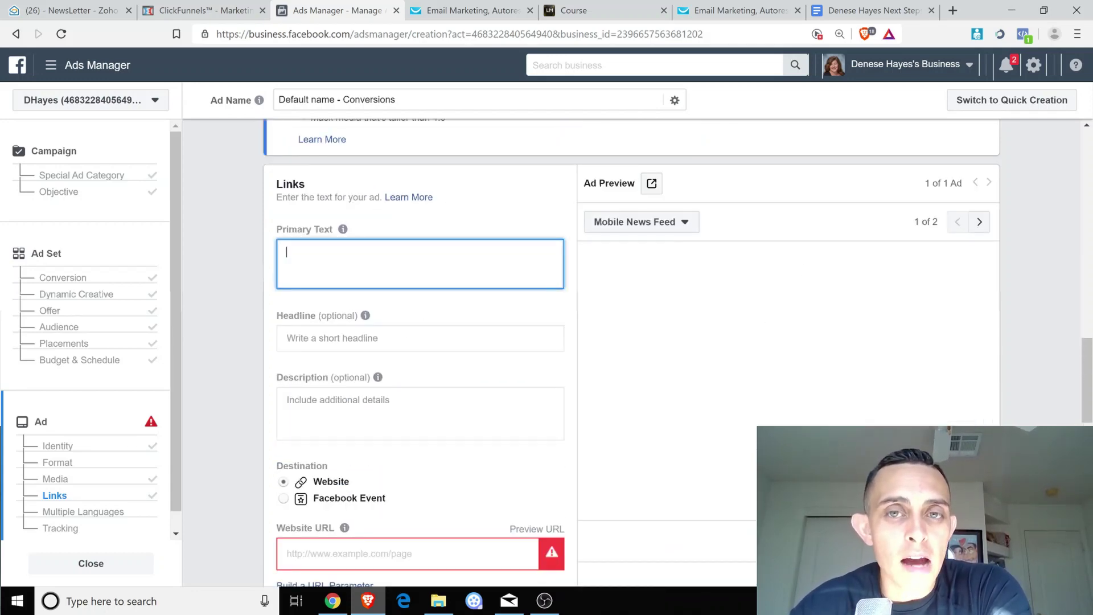
scroll(415, 319, "down", 2)
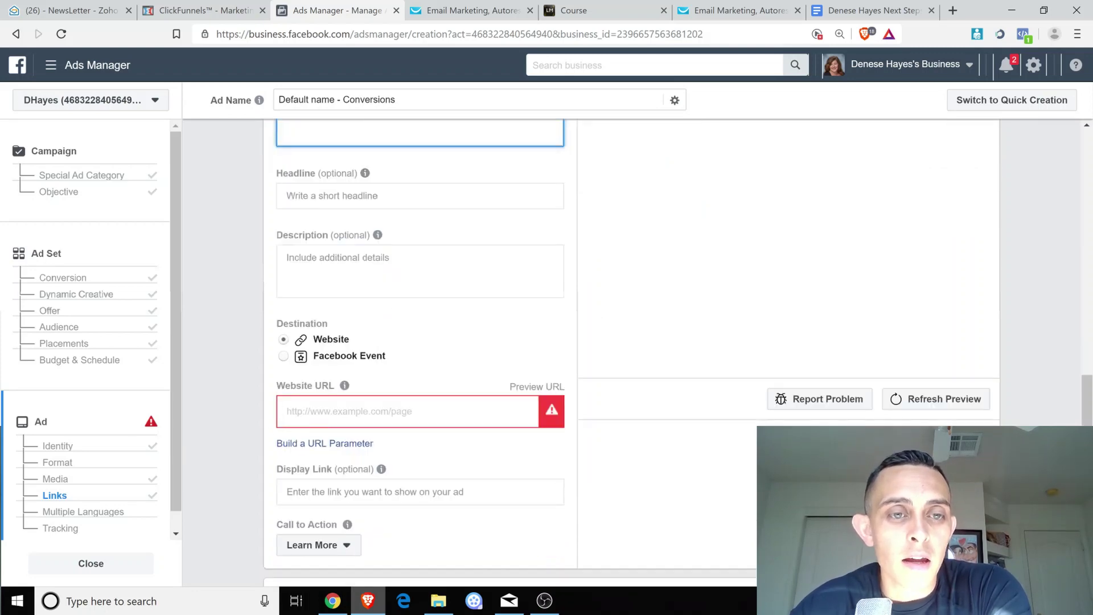
Check the ad's Website URL field, conversion tracking and the reported error, leaving the URL empty.
left_click(297, 422)
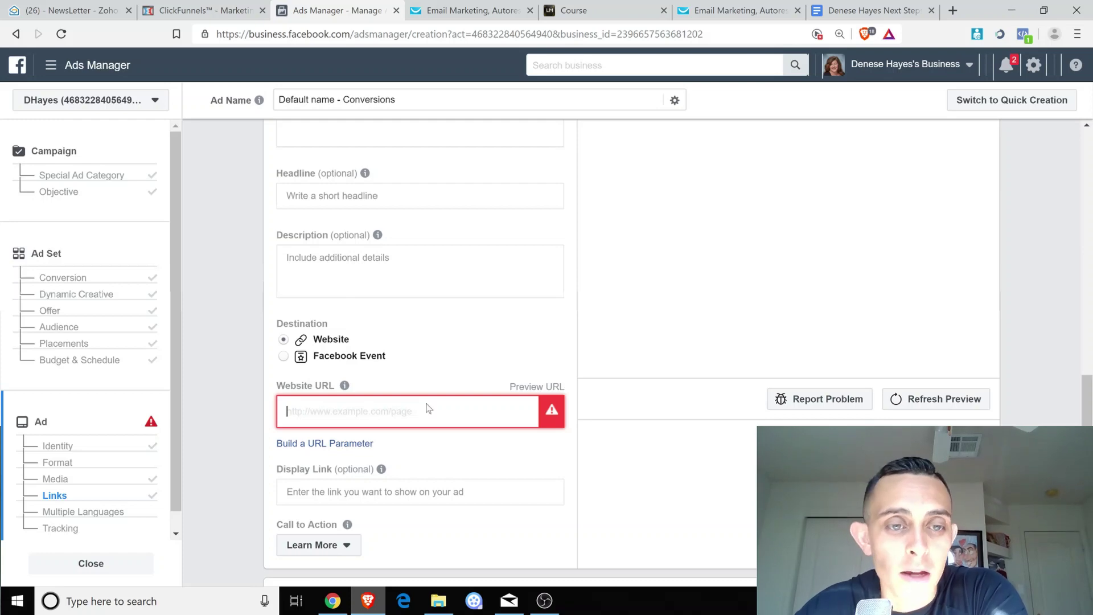
scroll(491, 229, "down", 2)
scroll(705, 354, "down", 7)
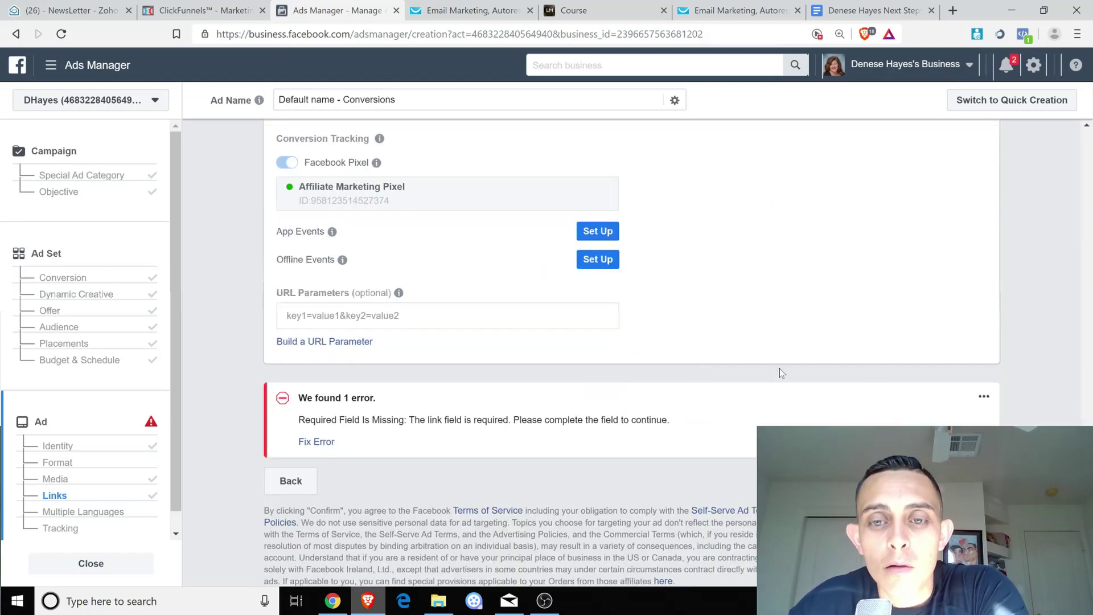
left_click(316, 442)
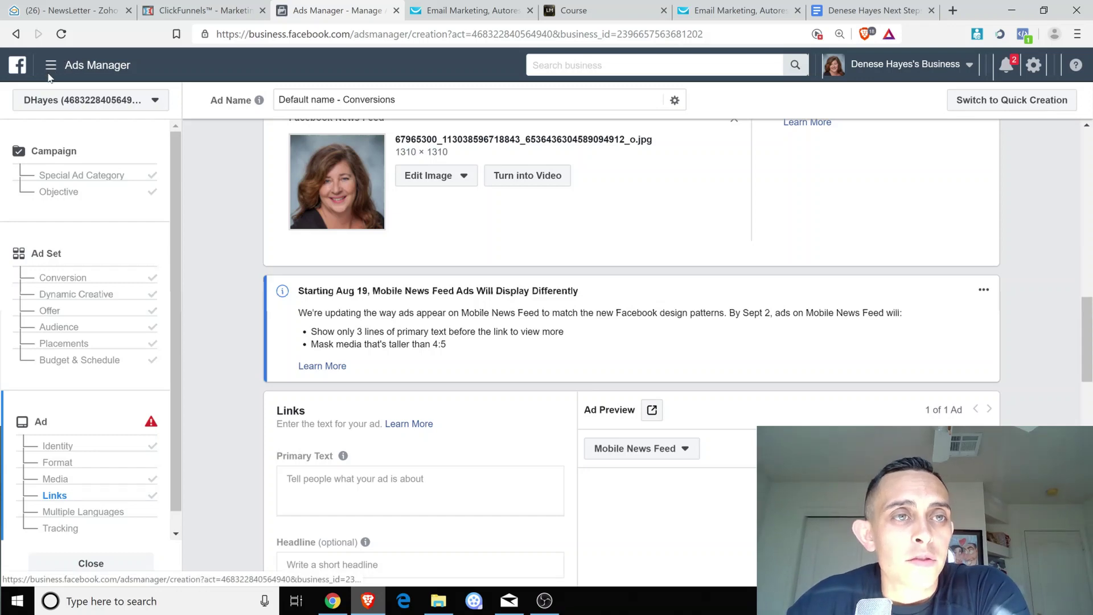
scroll(57, 66, "up", 5)
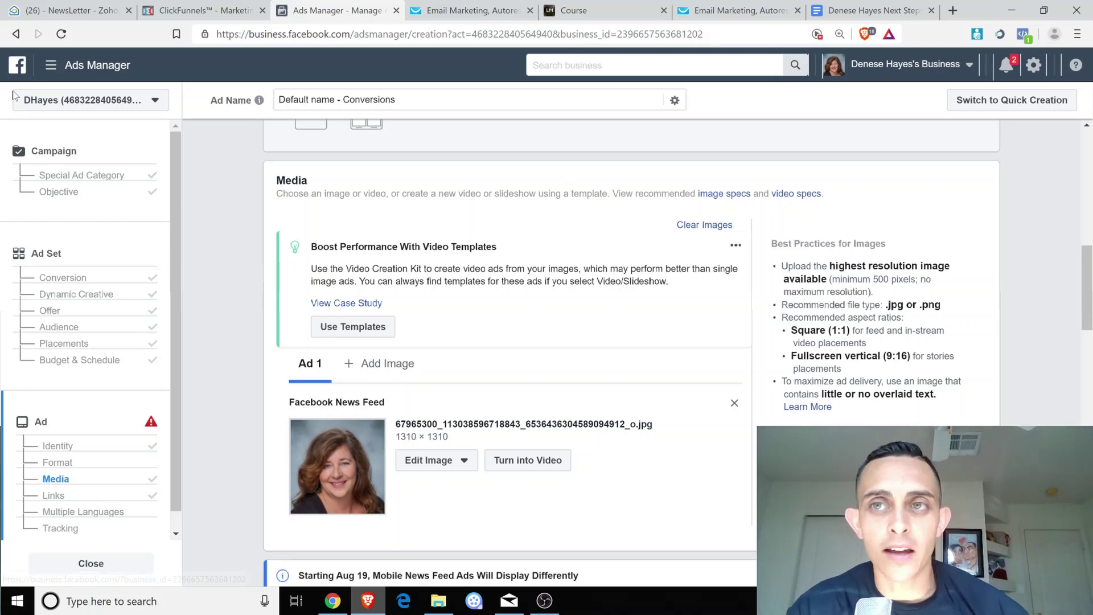
Switch to the Chrome window showing Events Manager and open Ads Manager for the Passive Income Lifestyles account.
key("alt+Tab")
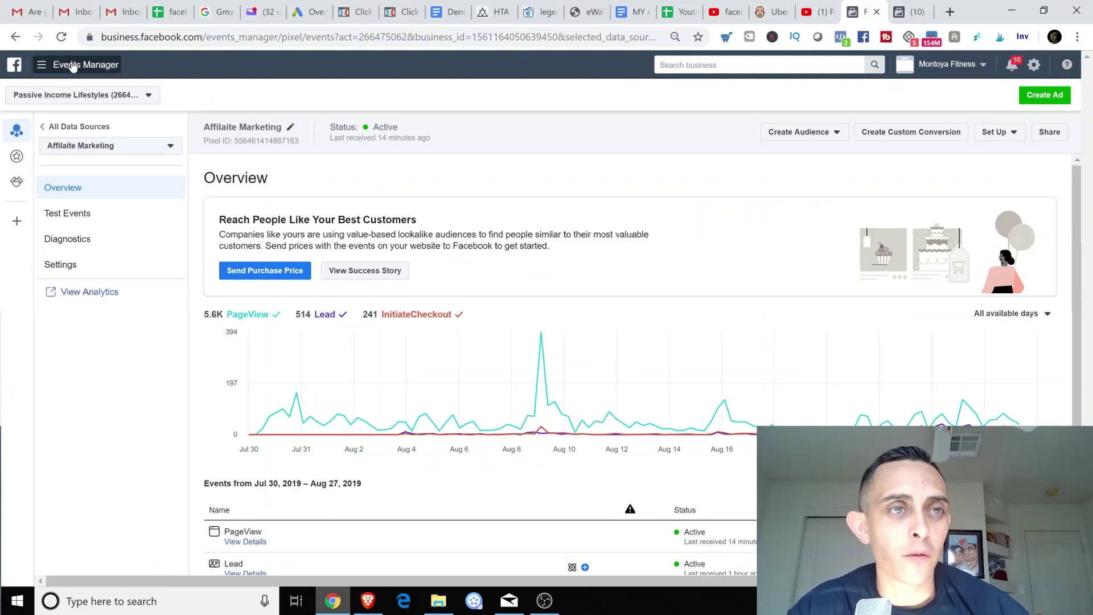
left_click(41, 64)
left_click(105, 379)
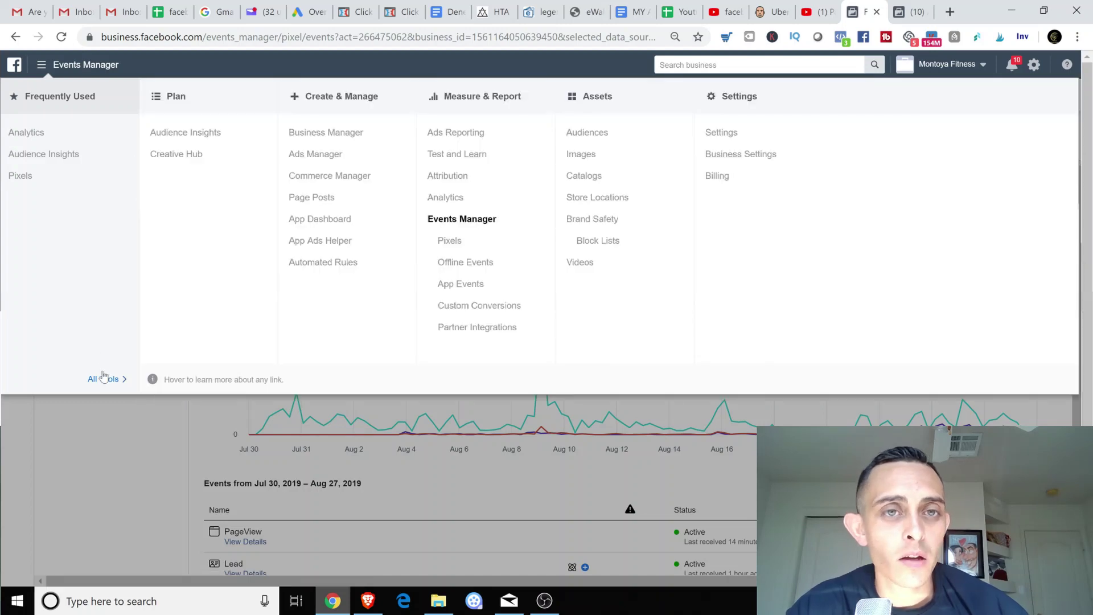
left_click(333, 155)
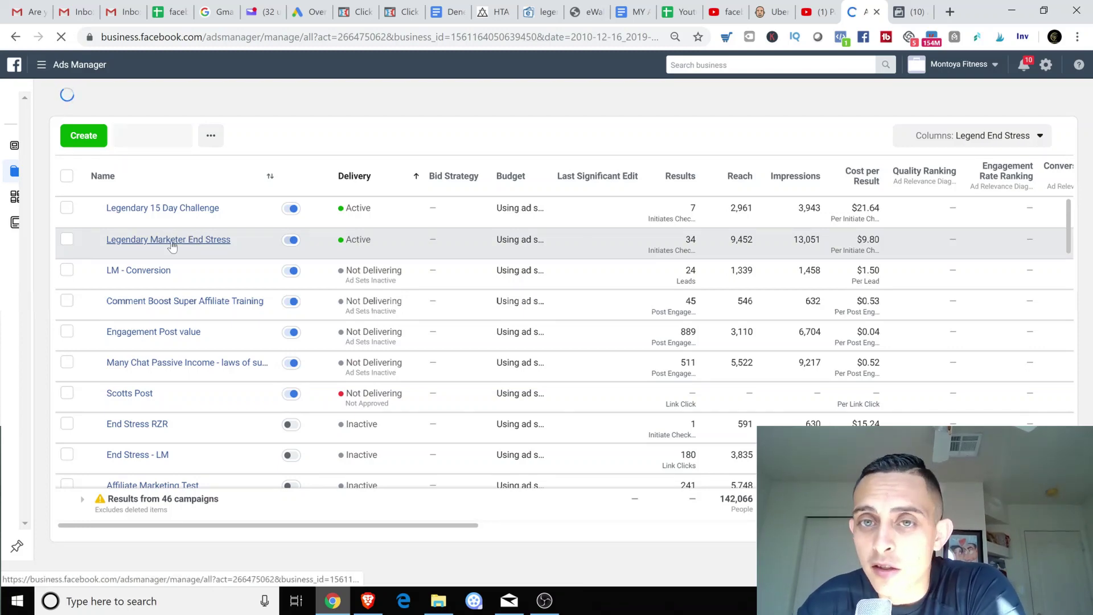
Check the Initiate Checkout results of the Legendary Marketer End Stress campaign and open its ad sets.
mouse_move(159, 238)
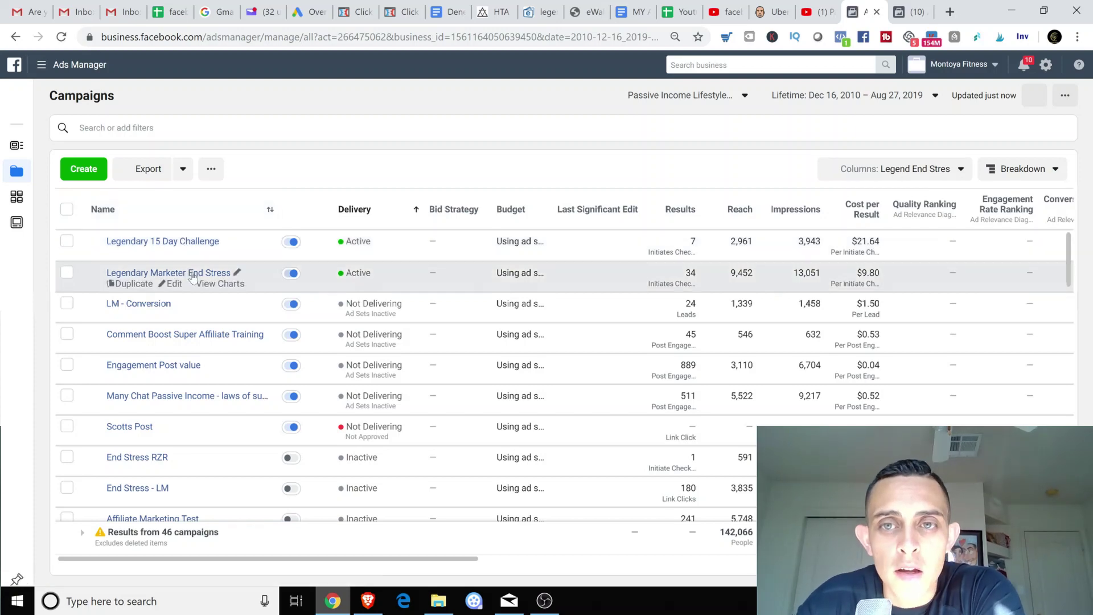
left_click_drag(687, 279, 707, 276)
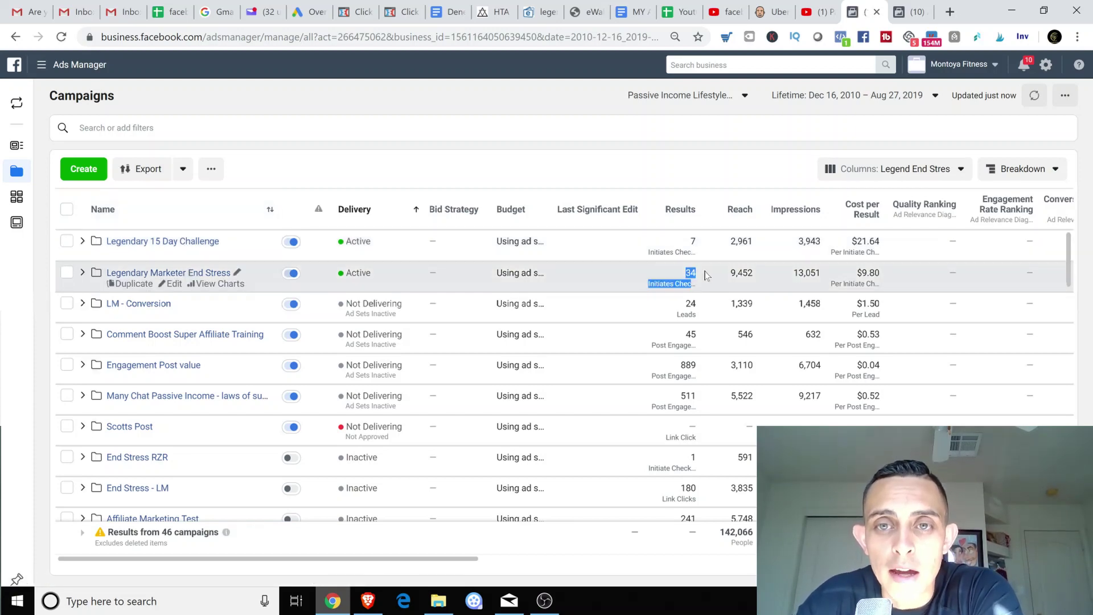
left_click(165, 271)
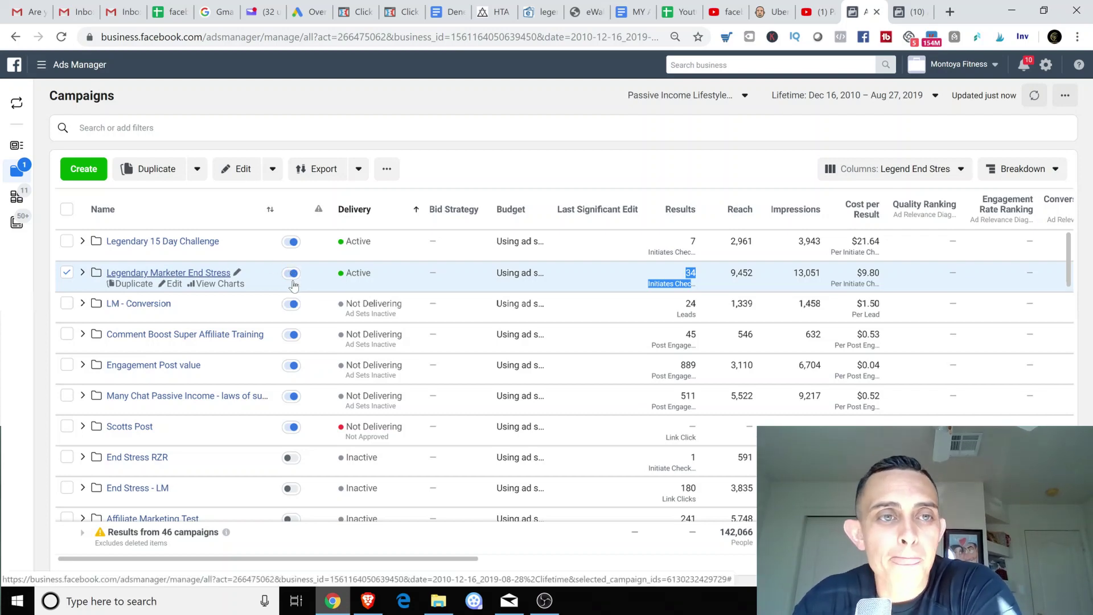
left_click(164, 274)
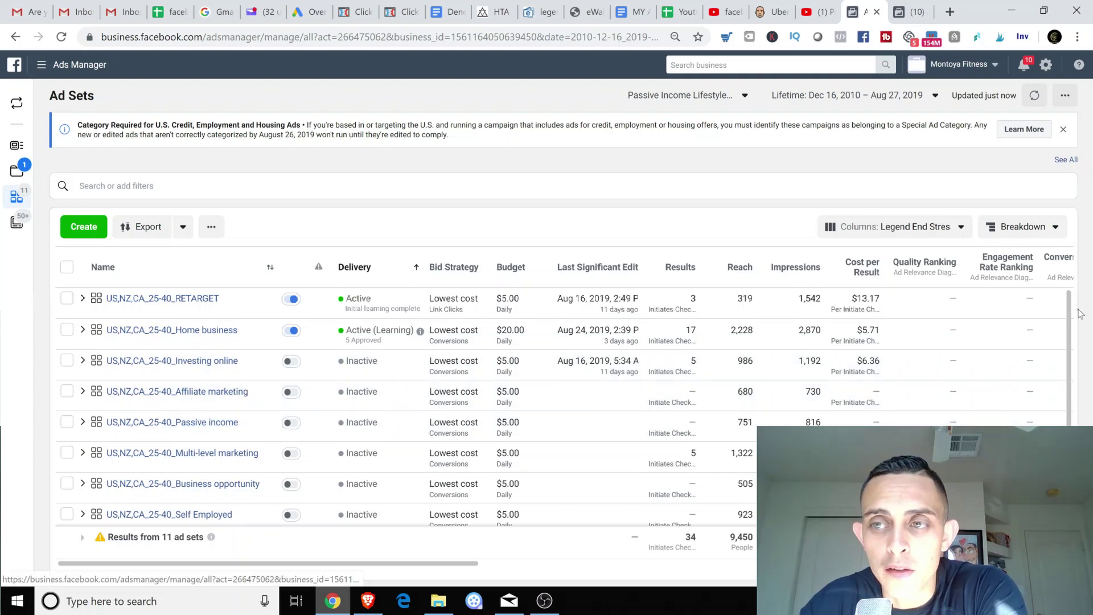
Select the US,NZ,CA_25-40_Home business ad set and compare its results and daily budget with the other ad sets.
scroll(1062, 411, "down", 2)
scroll(1062, 411, "up", 3)
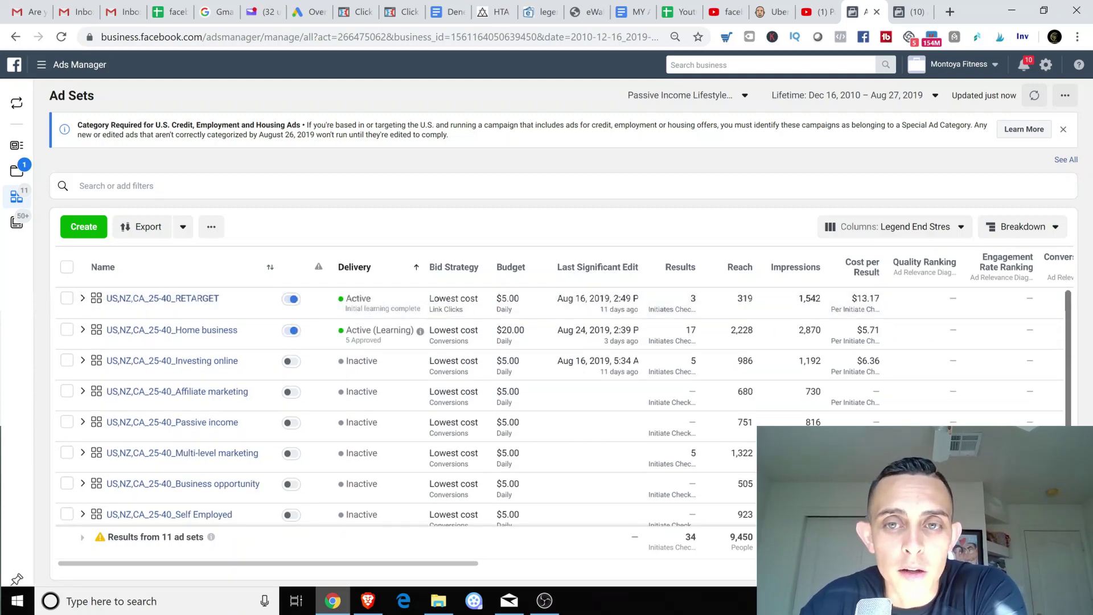
left_click_drag(717, 331, 730, 337)
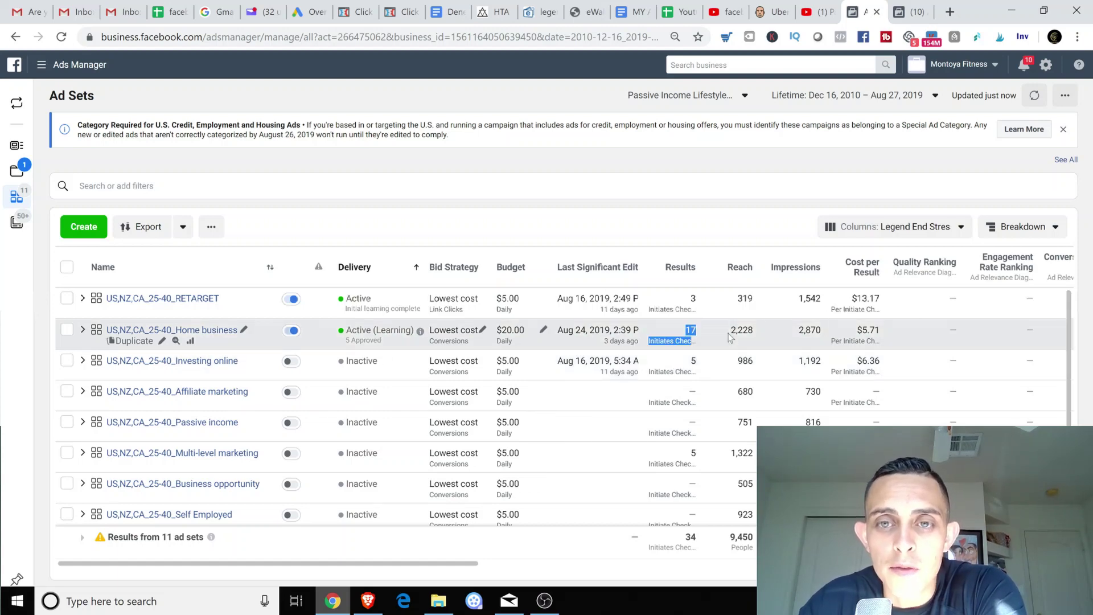
left_click(402, 325)
scroll(587, 384, "down", 2)
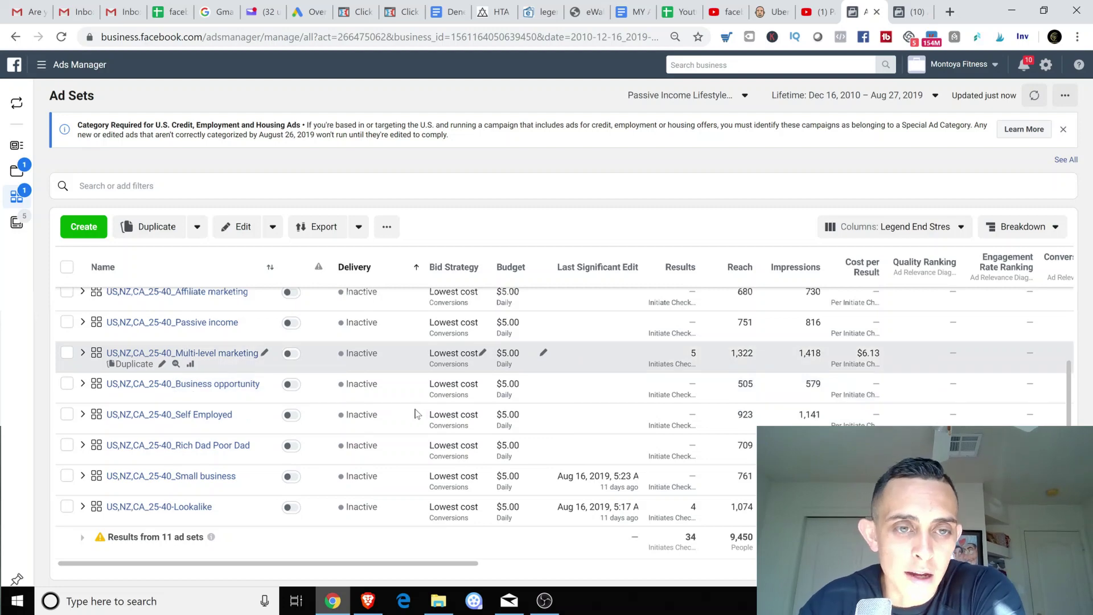
scroll(411, 439, "up", 2)
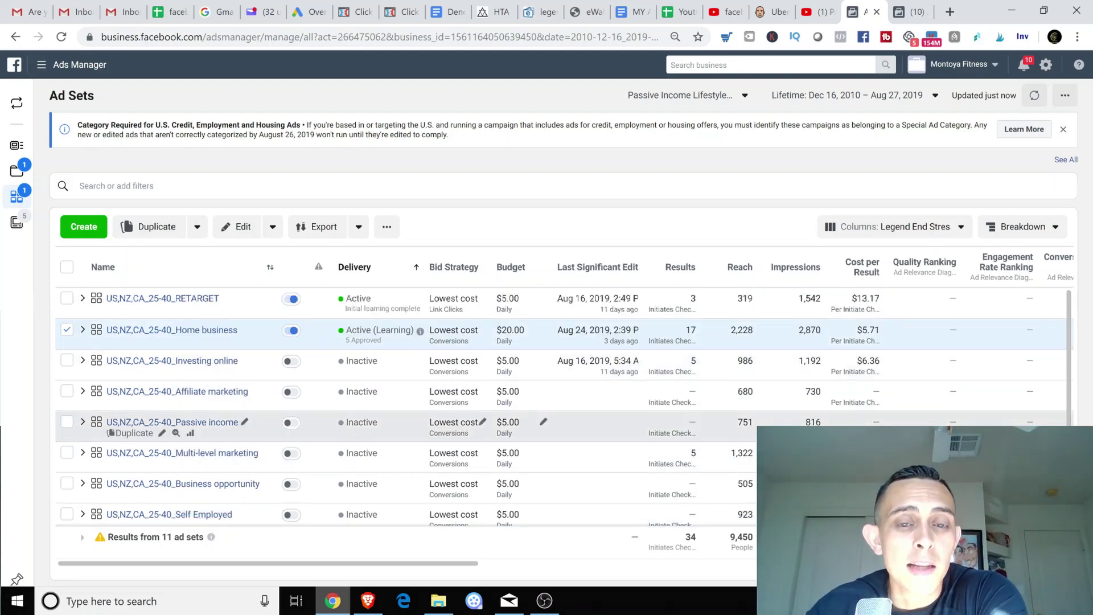
left_click_drag(496, 331, 527, 331)
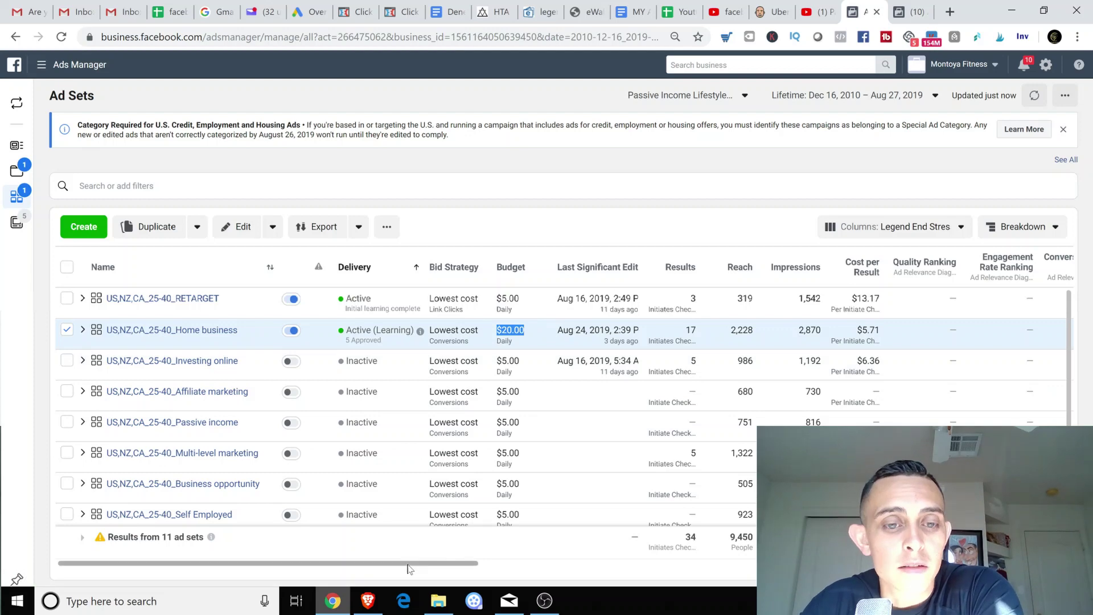
Examine the ad sets' link clicks, cost per click, End Stress opt-ins, cost per opt-in and leads.
left_click_drag(408, 563, 685, 525)
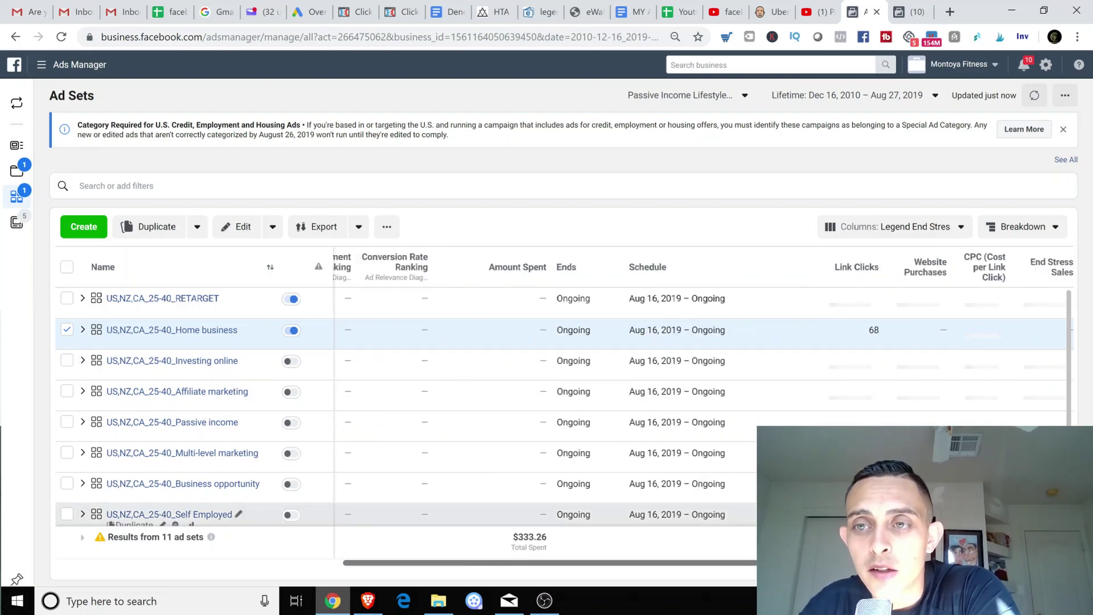
scroll(643, 515, "right", 3)
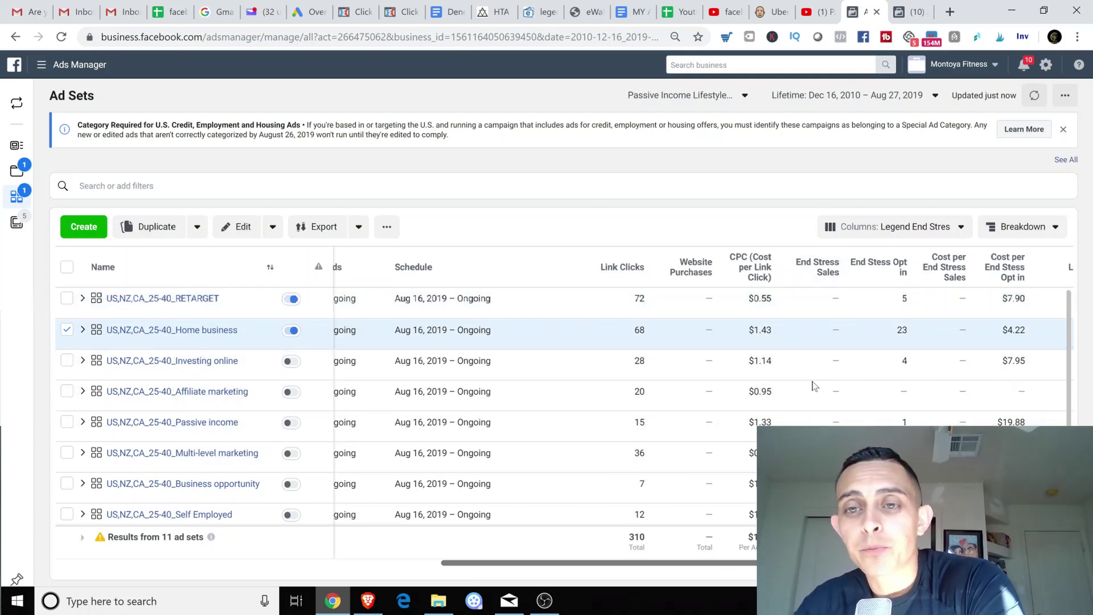
scroll(814, 386, "down", 2)
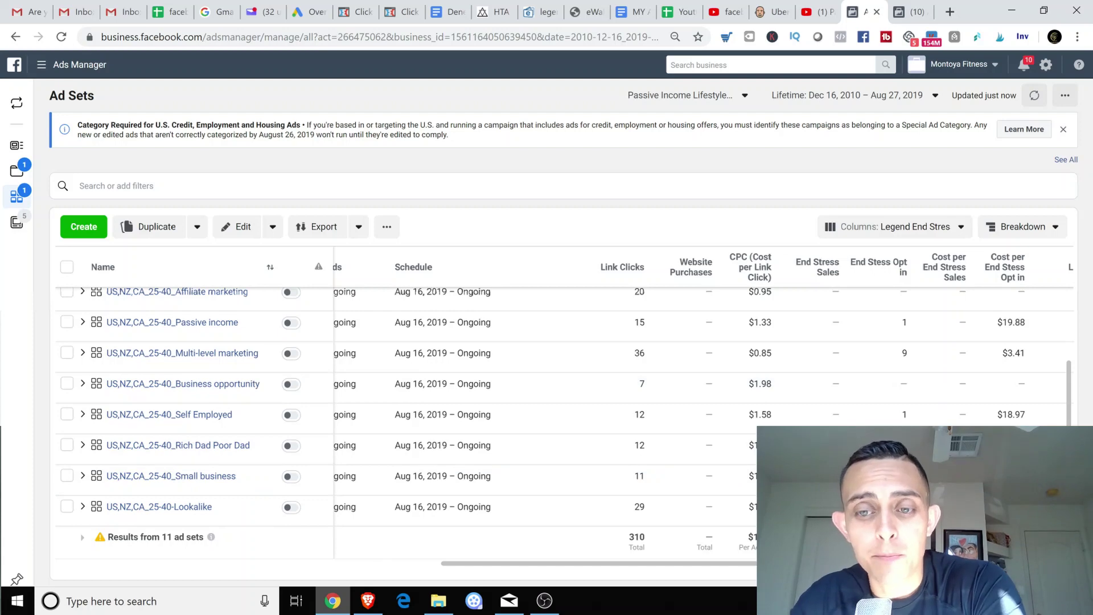
left_click_drag(814, 563, 885, 563)
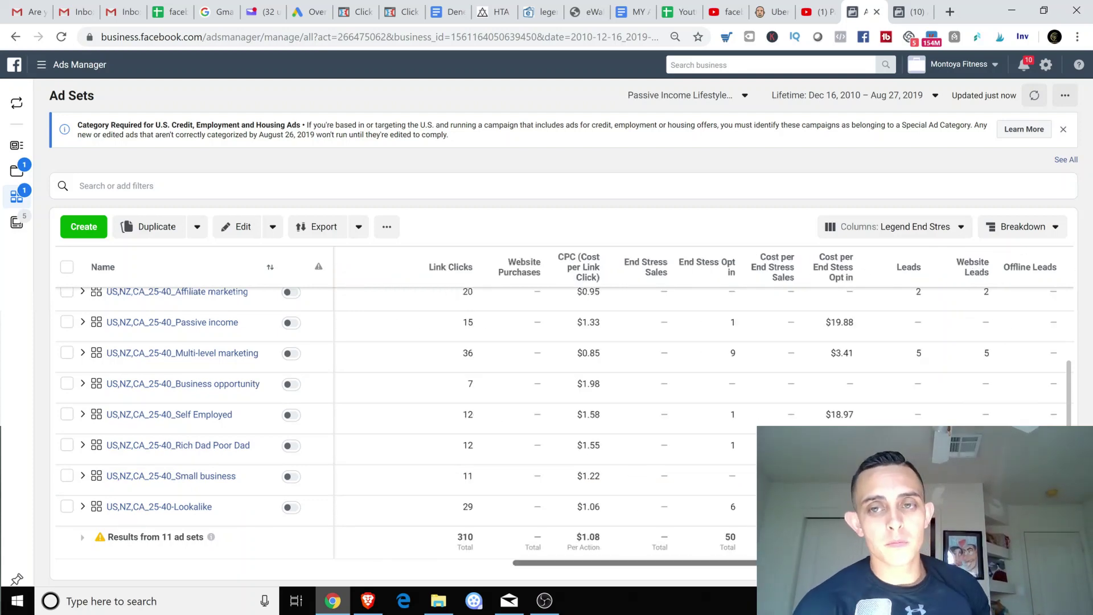
scroll(401, 484, "up", 3)
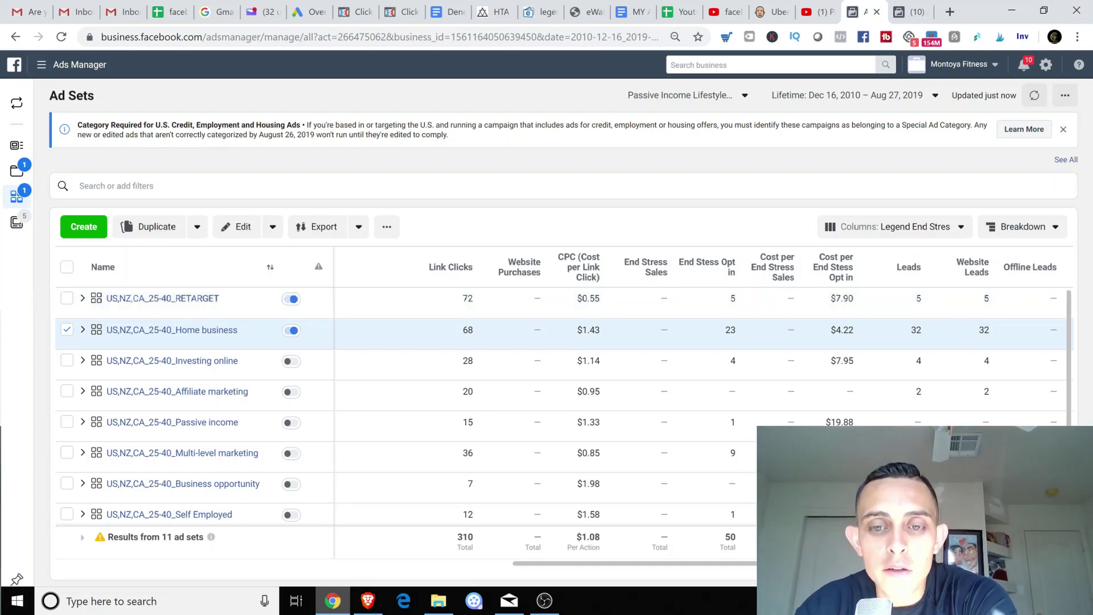
Compare the ad sets' amount spent, Initiate Checkout results and cost per result.
left_click_drag(584, 563, 585, 553)
scroll(584, 555, "left", 10)
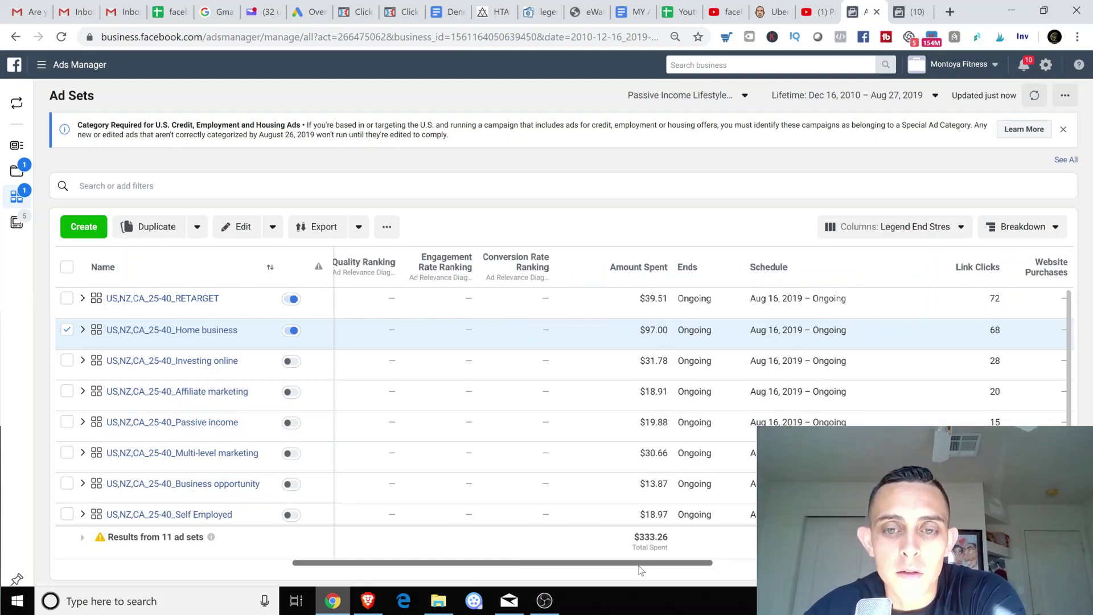
left_click_drag(535, 562, 301, 561)
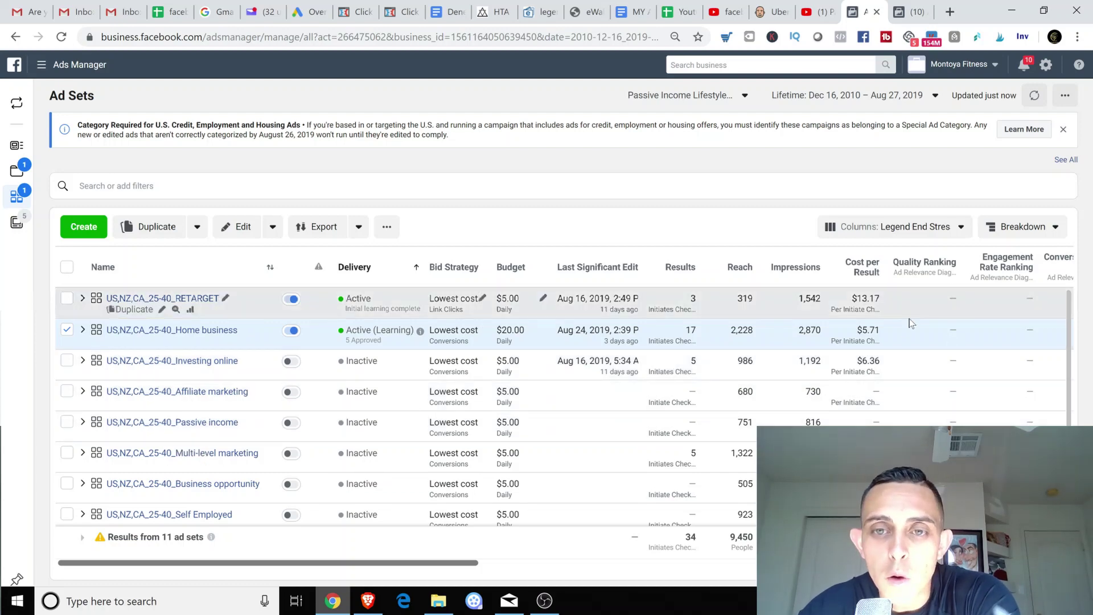
scroll(864, 393, "down", 2)
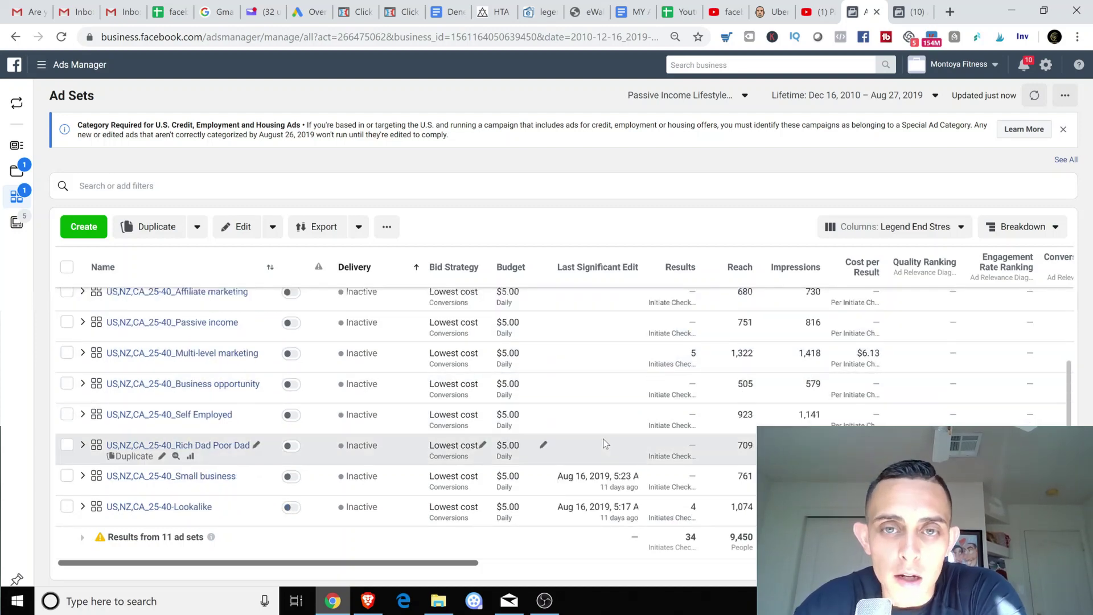
Open the Audiences section of the asset library from the full list of business tools.
scroll(605, 444, "up", 2)
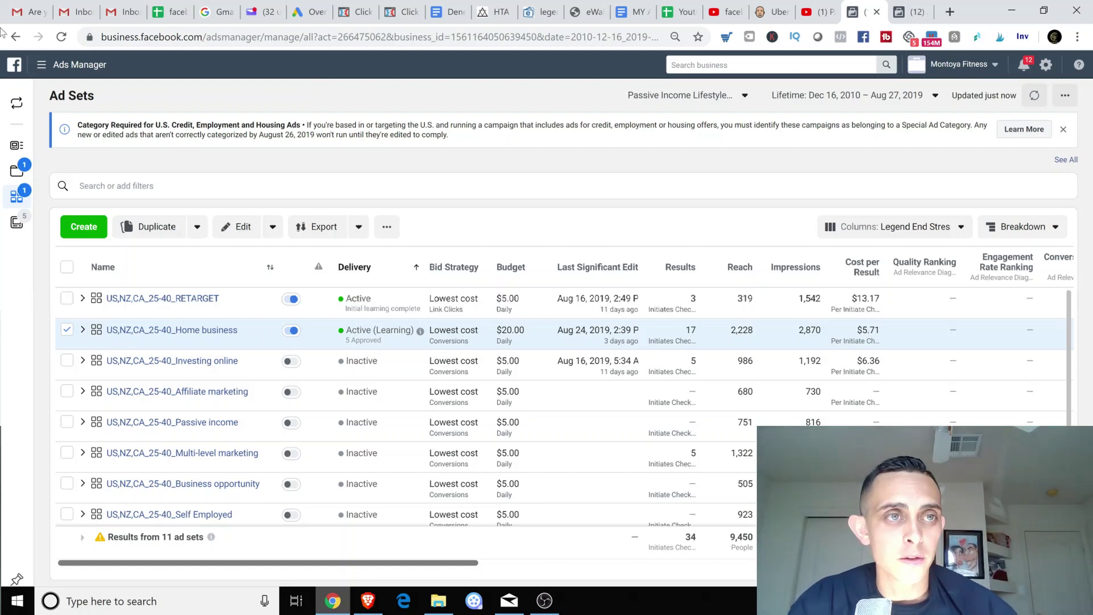
left_click(57, 66)
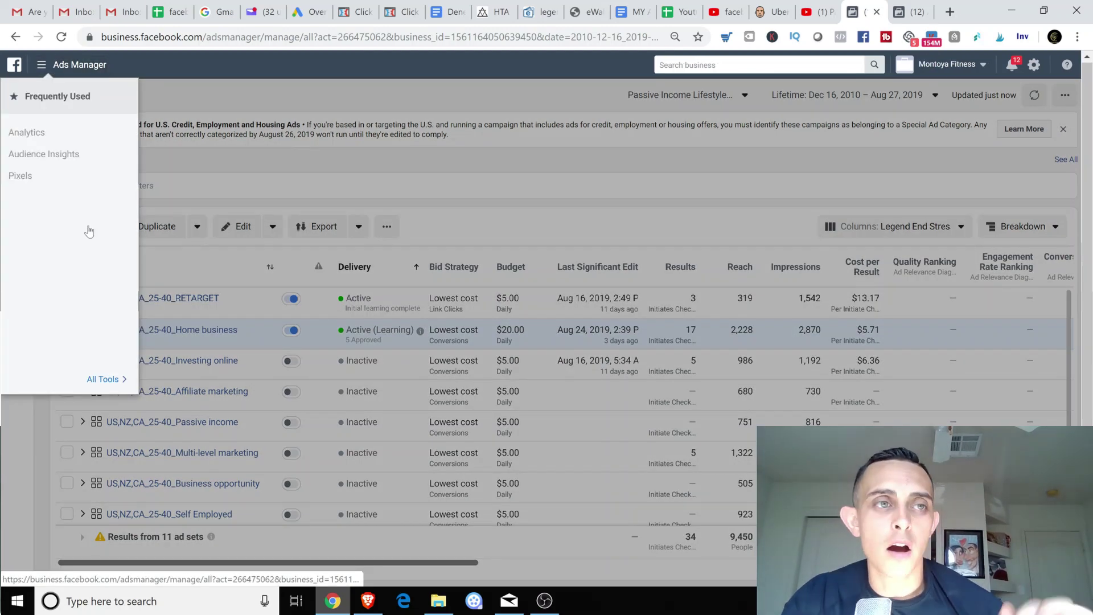
left_click(88, 378)
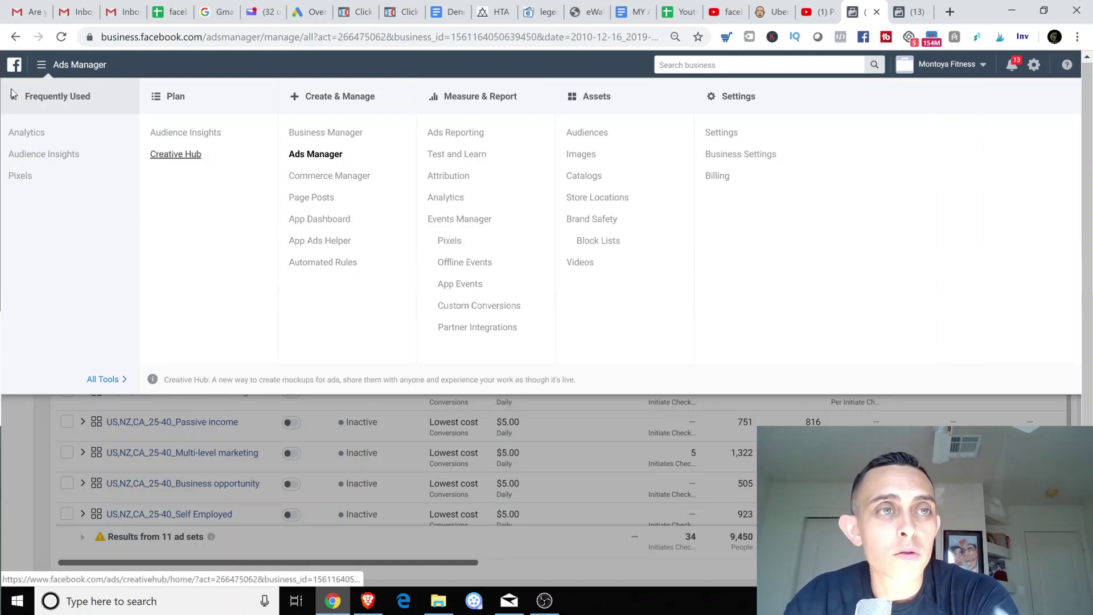
left_click(599, 135)
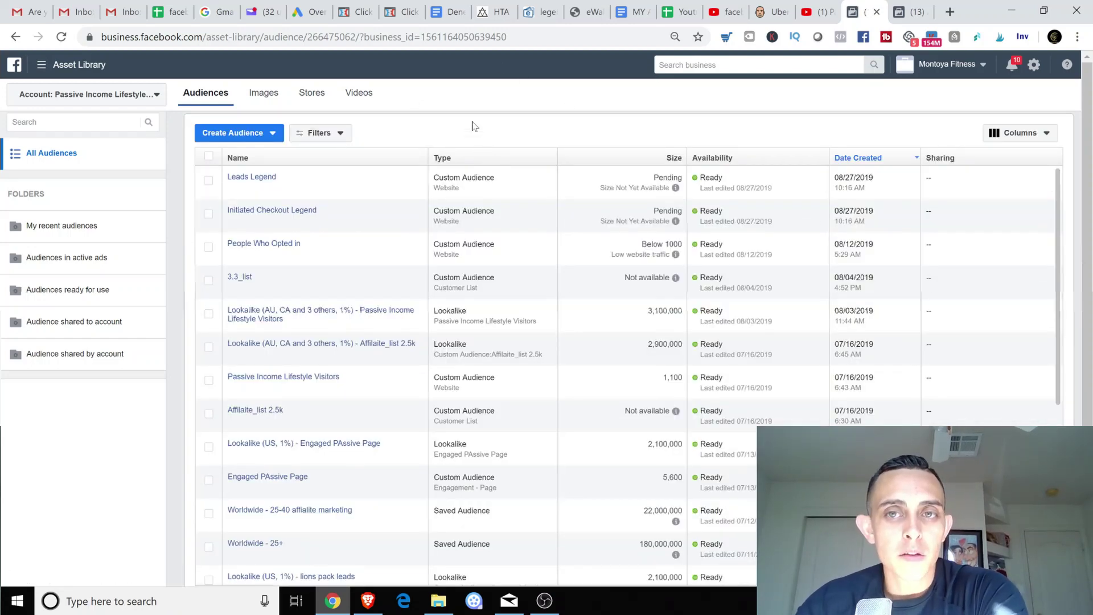
Look through the existing audiences and check the rules of Initiated Checkout Legend and Leads Legend.
scroll(658, 176, "down", 3)
scroll(564, 264, "up", 3)
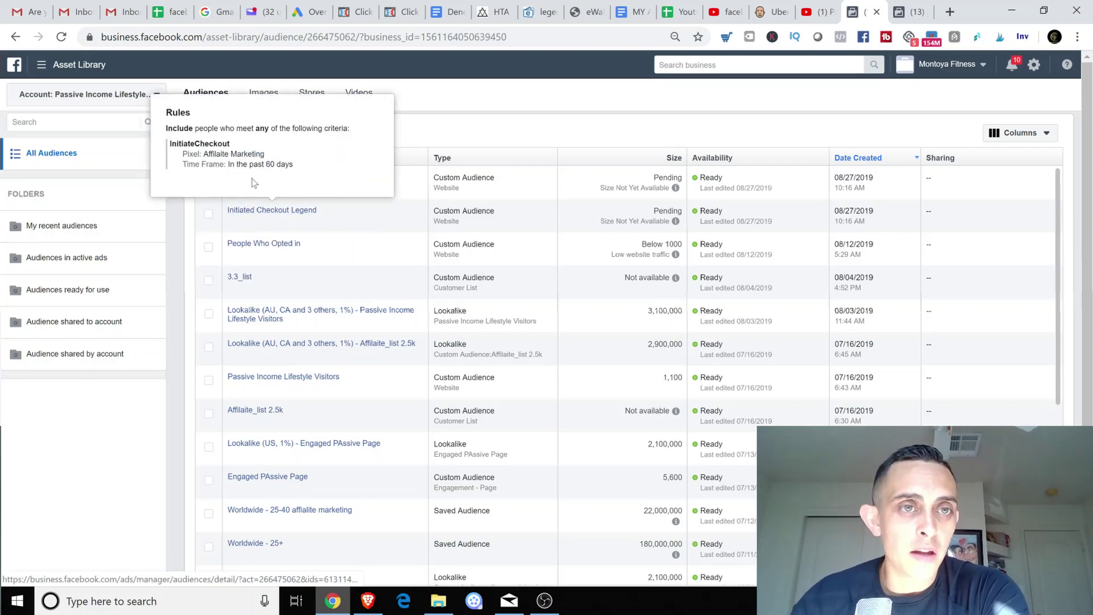
mouse_move(239, 180)
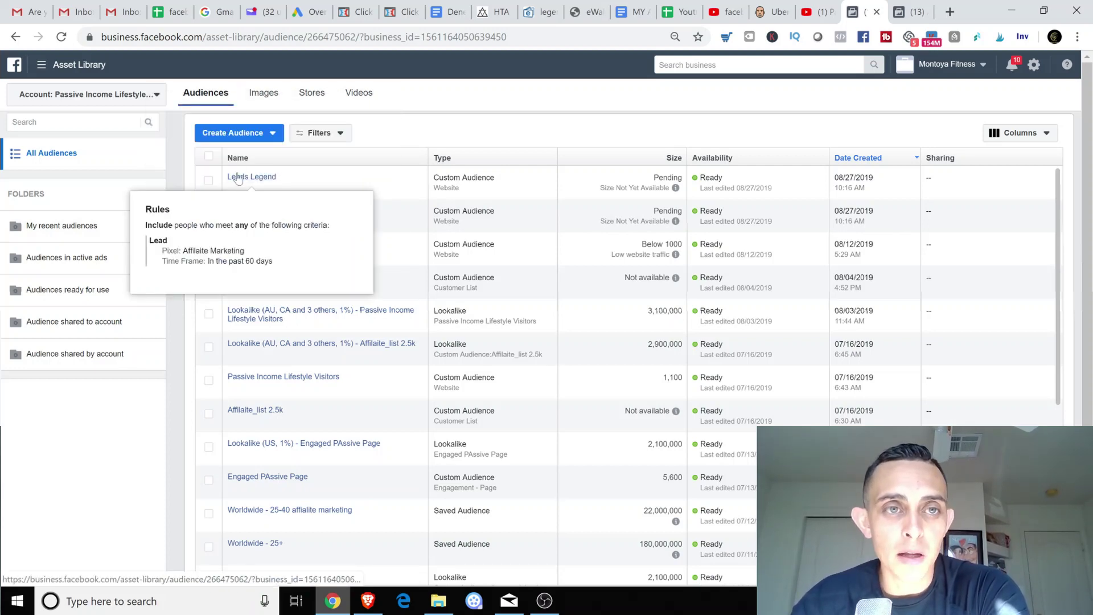
Draft a website traffic custom audience based on the Affilaite Marketing pixel's InitiateCheckout event, and discard it unsaved.
left_click(249, 133)
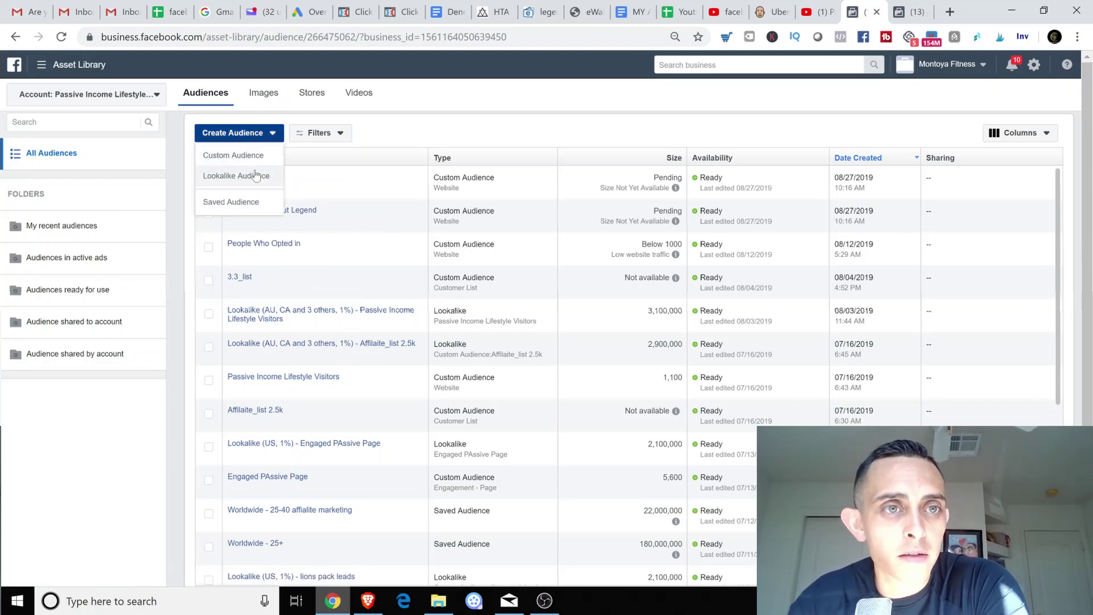
left_click(267, 138)
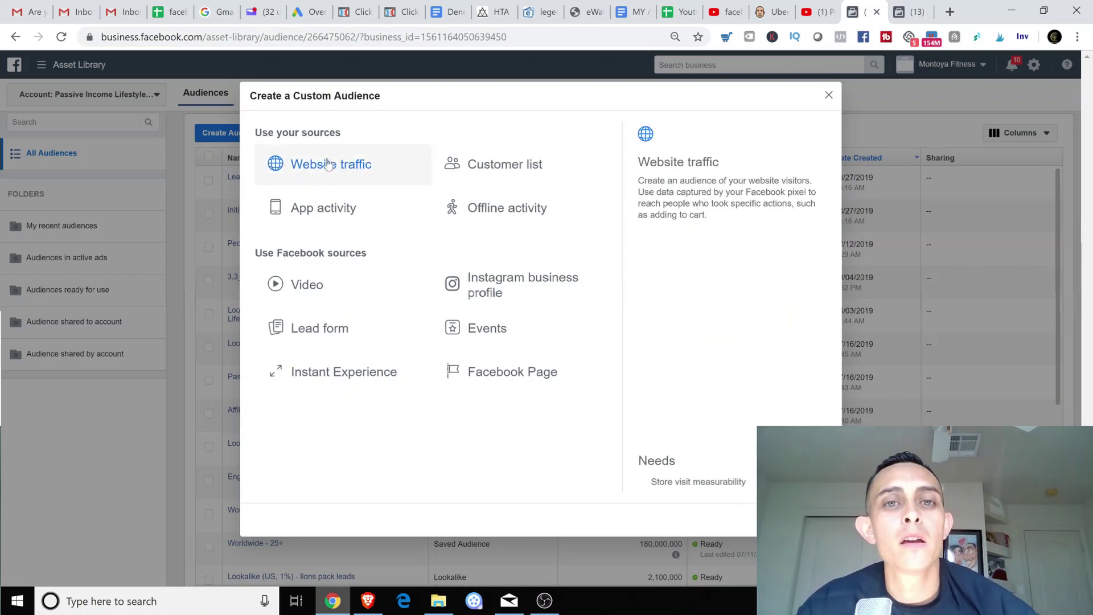
key("Escape")
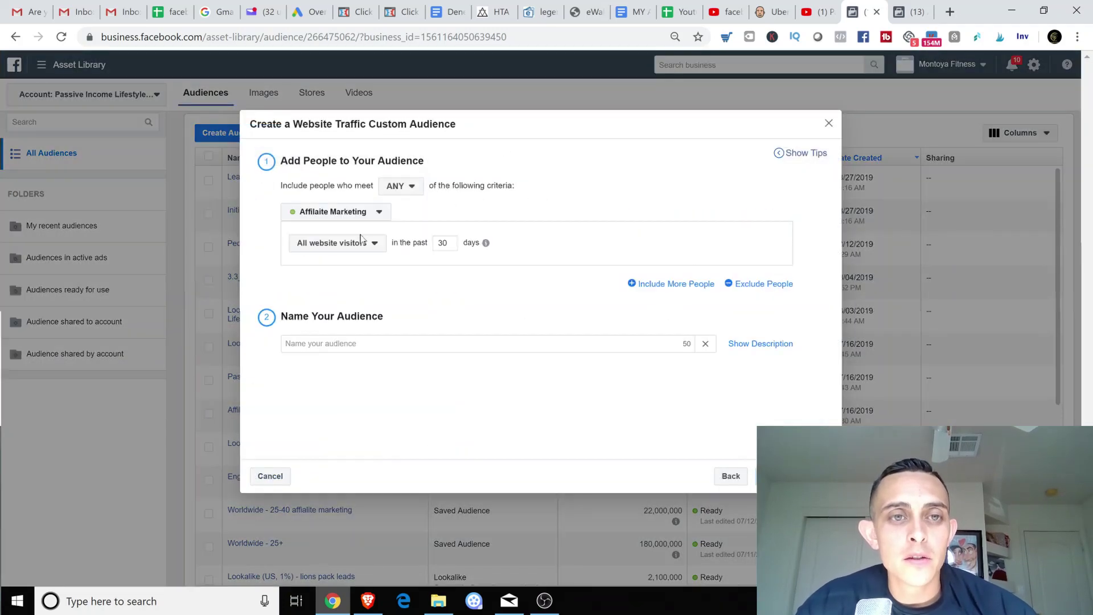
left_click(344, 248)
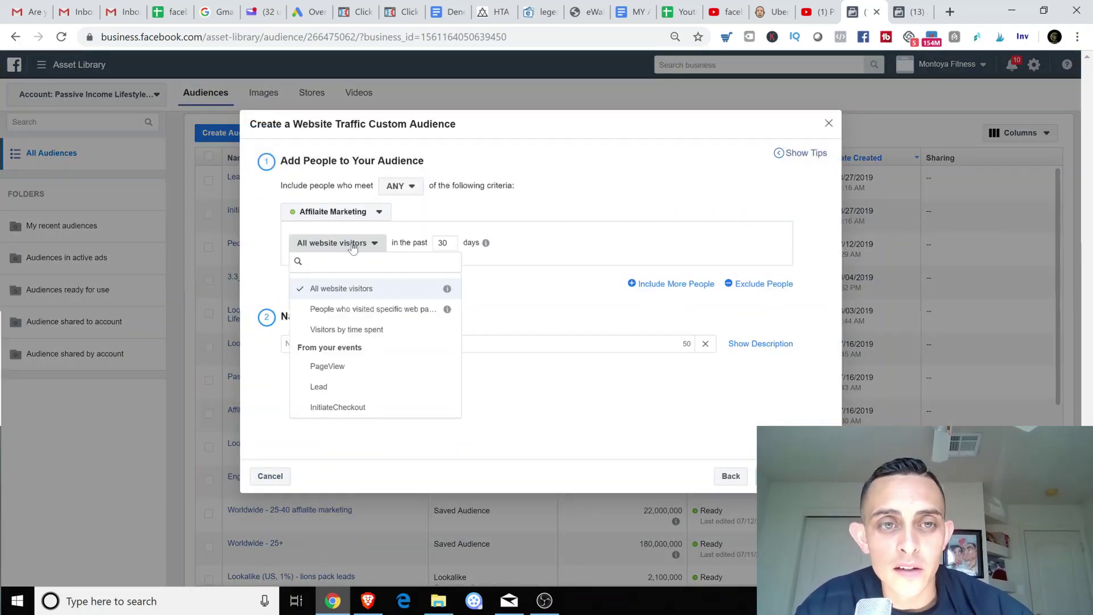
left_click(349, 408)
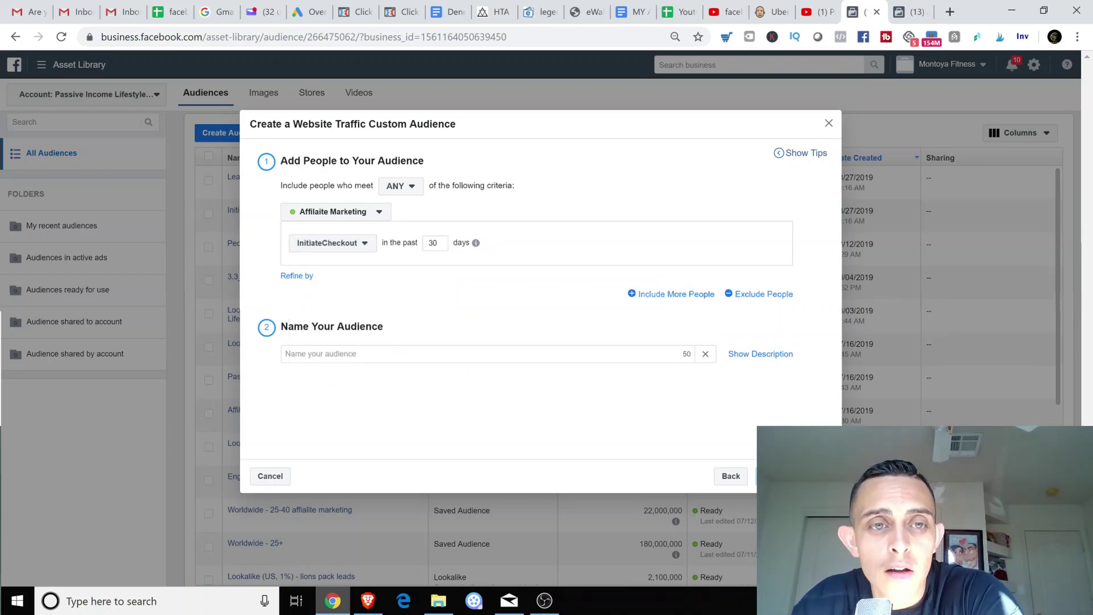
left_click(291, 353)
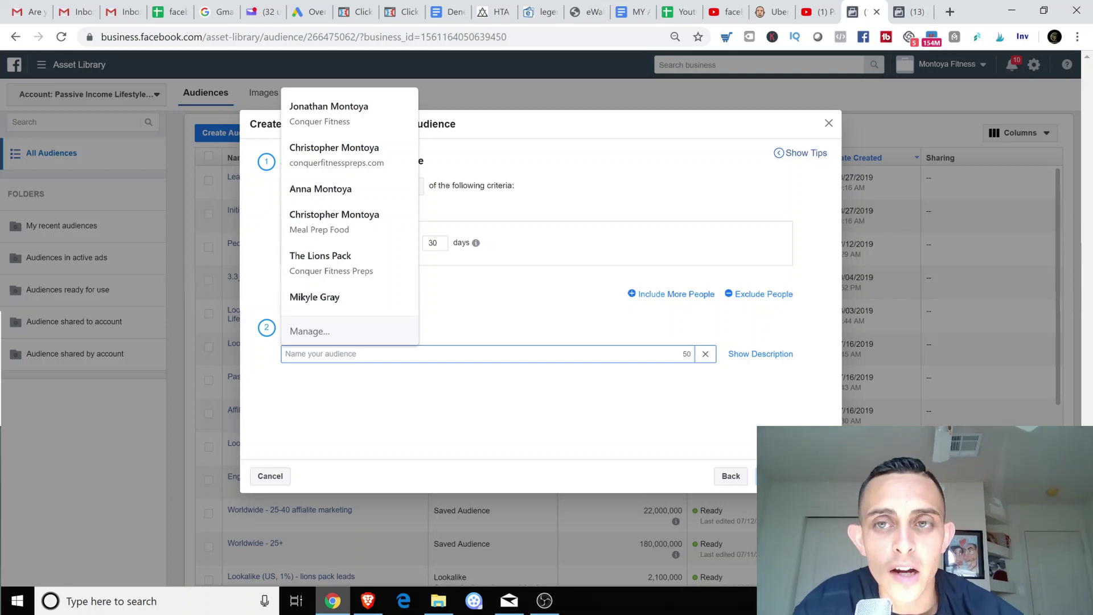
left_click(836, 126)
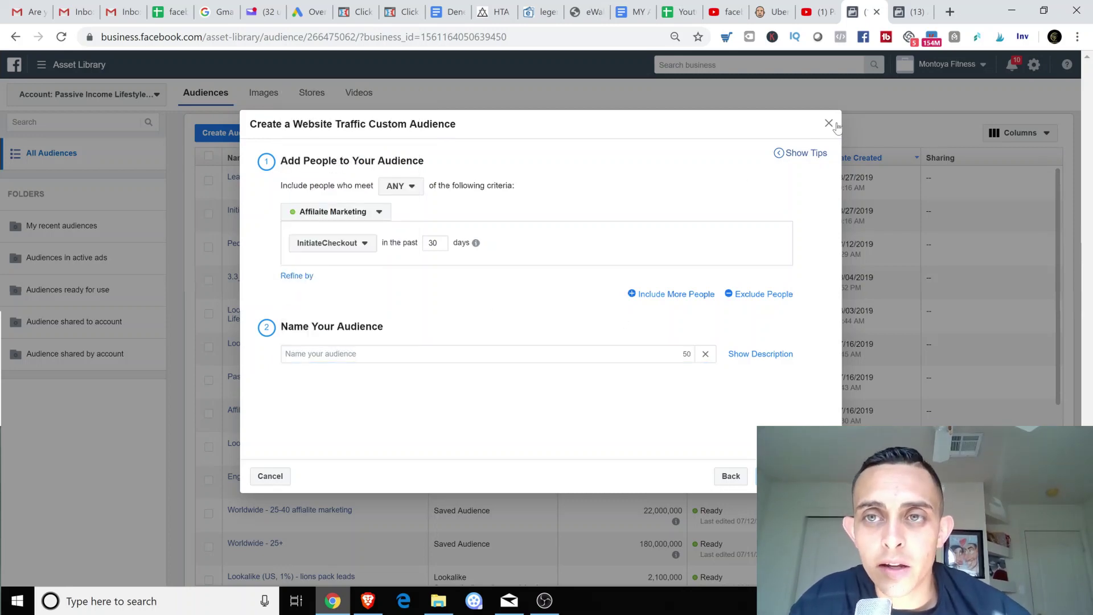
left_click(829, 123)
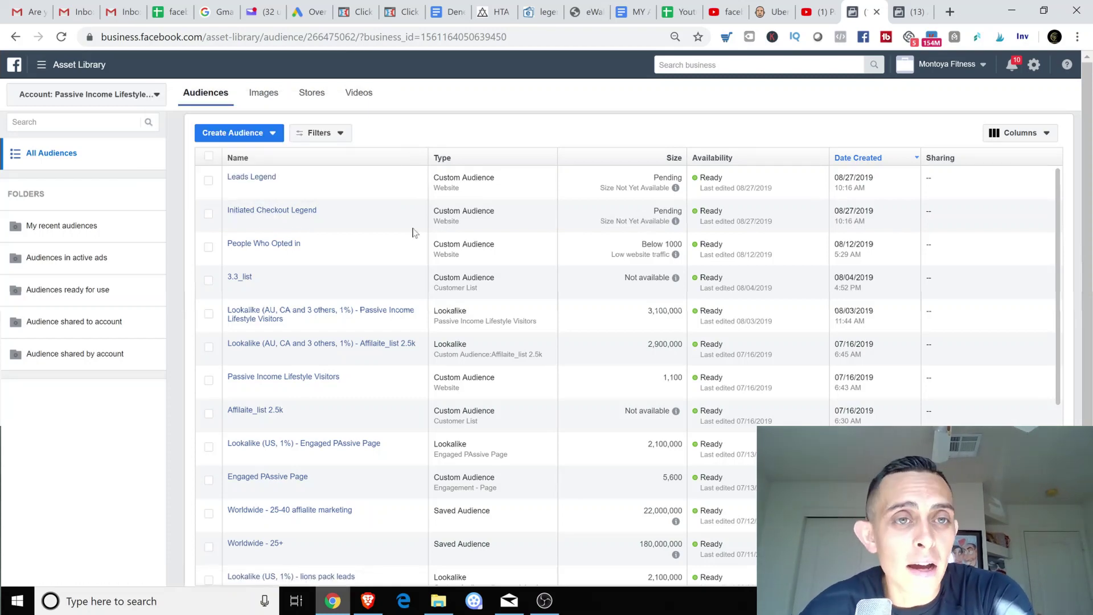
left_click(234, 134)
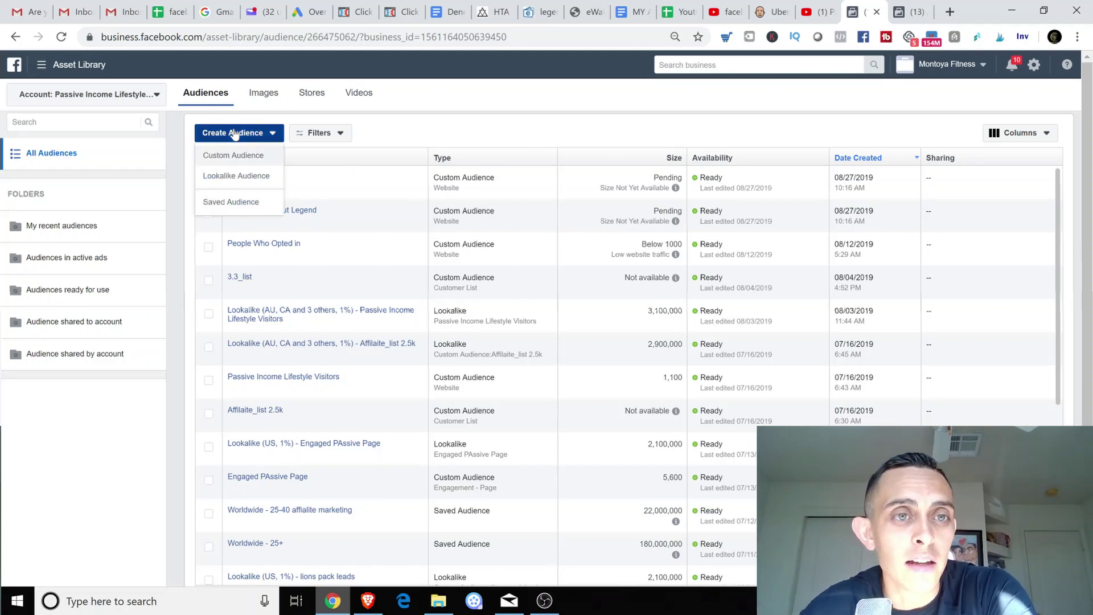
left_click(257, 178)
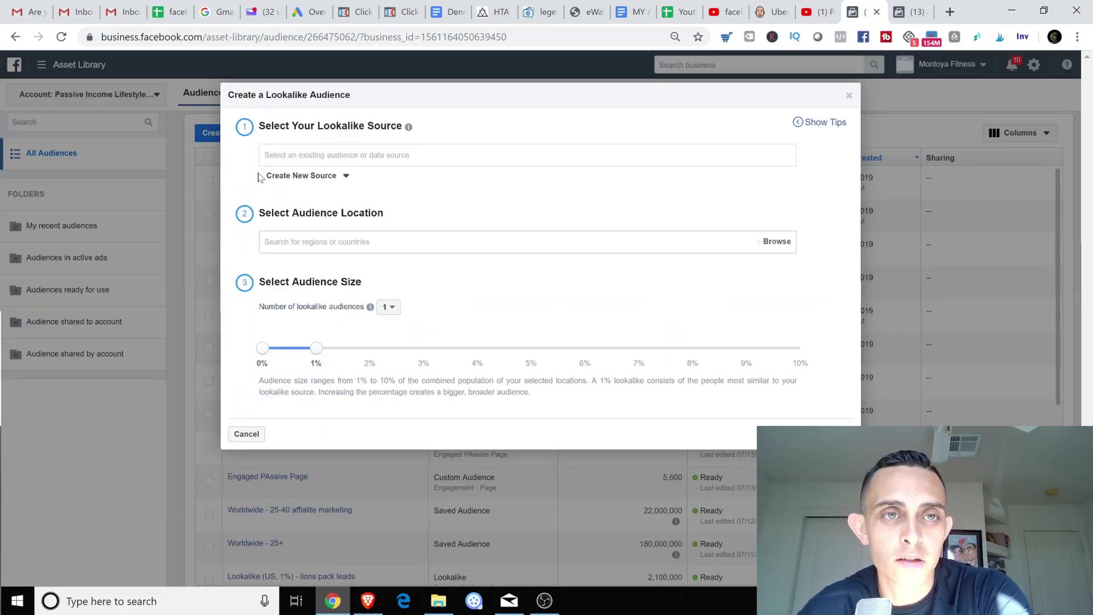
left_click(341, 154)
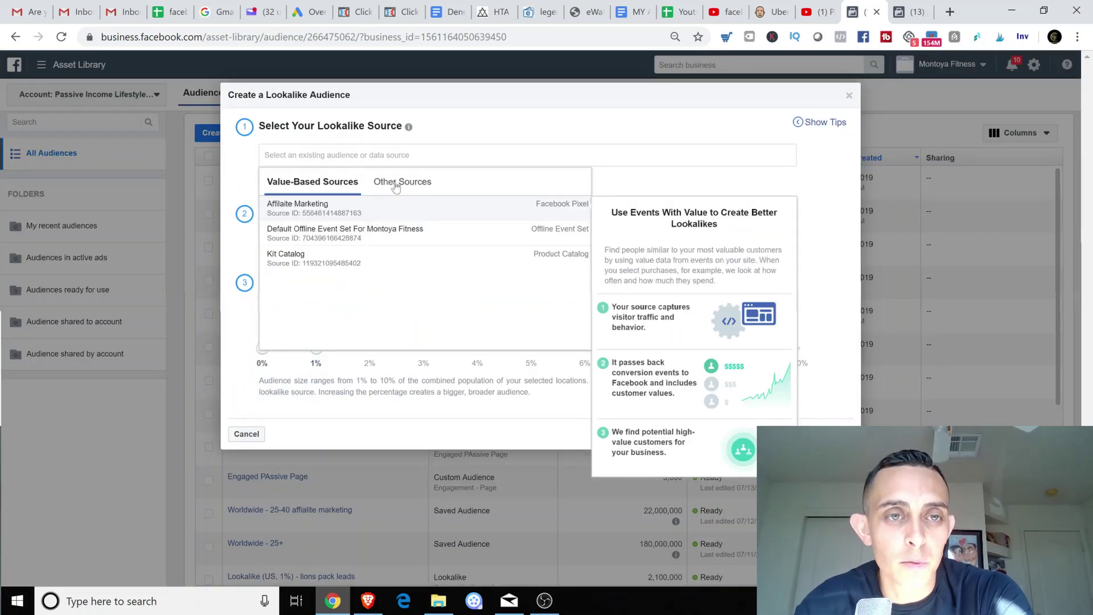
left_click(424, 182)
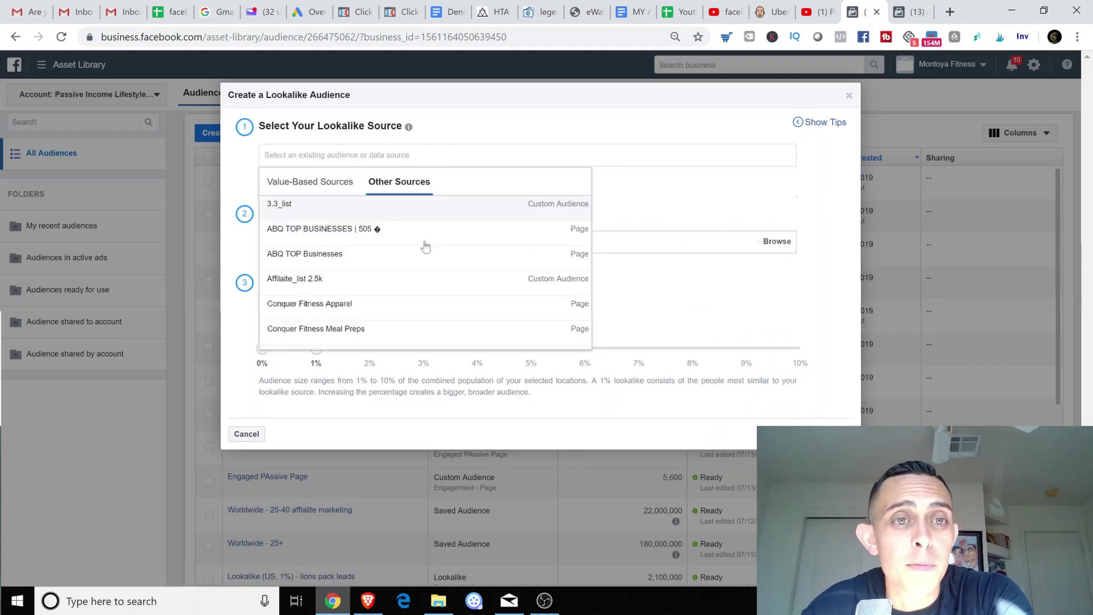
scroll(425, 246, "down", 10)
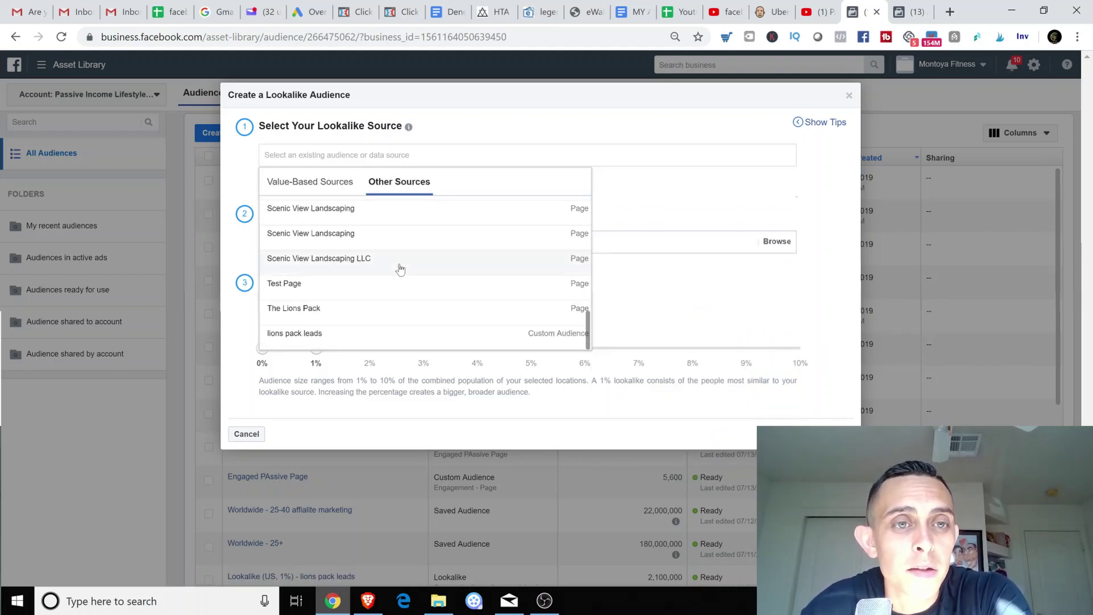
scroll(450, 289, "up", 8)
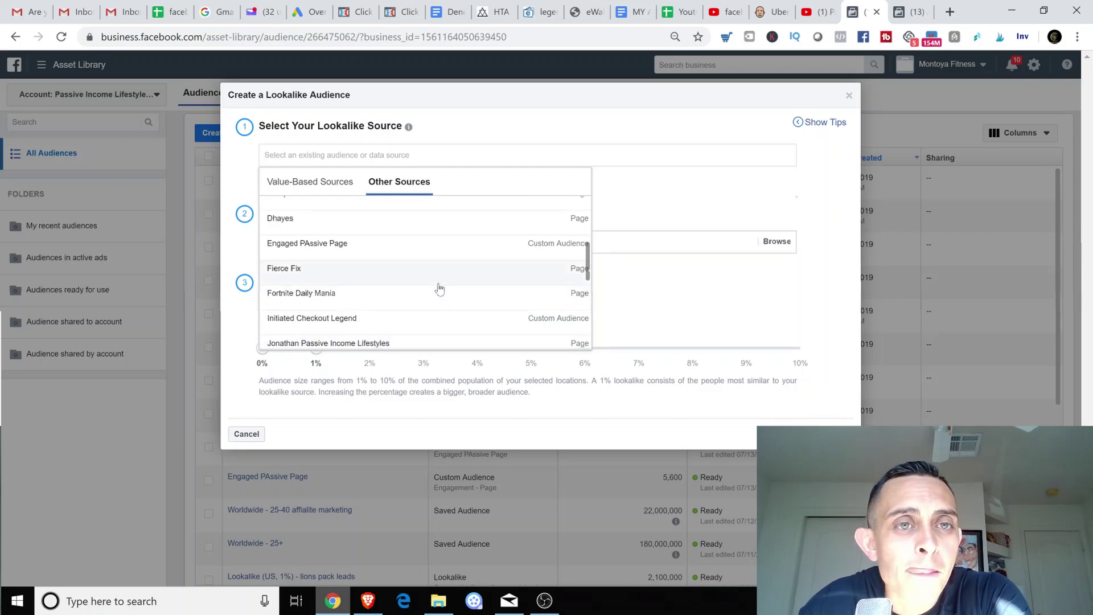
scroll(439, 289, "up", 6)
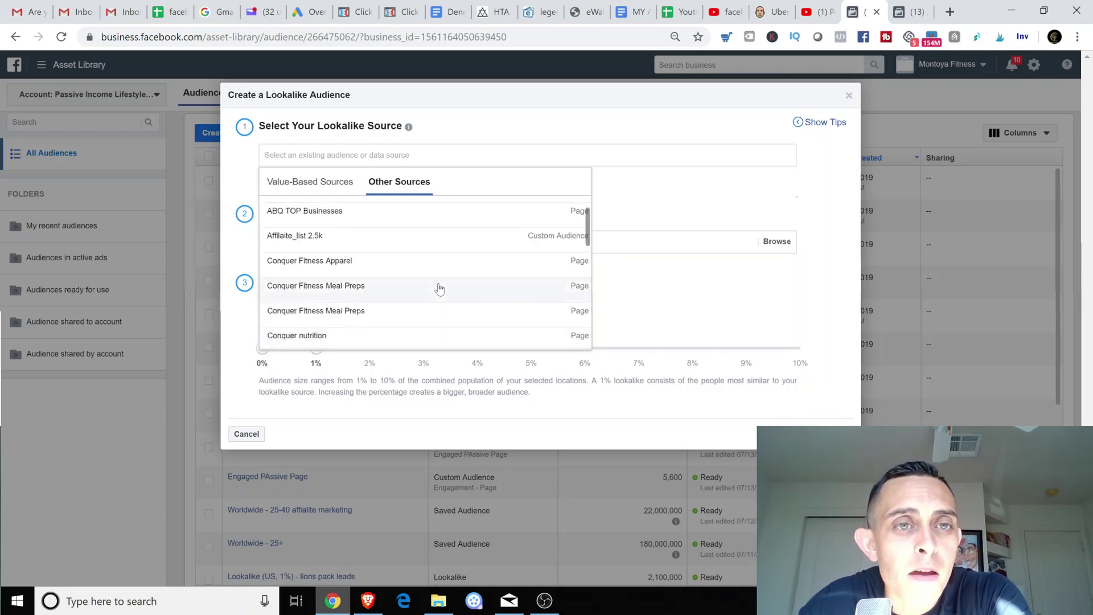
left_click(351, 150)
left_click(351, 152)
type("in")
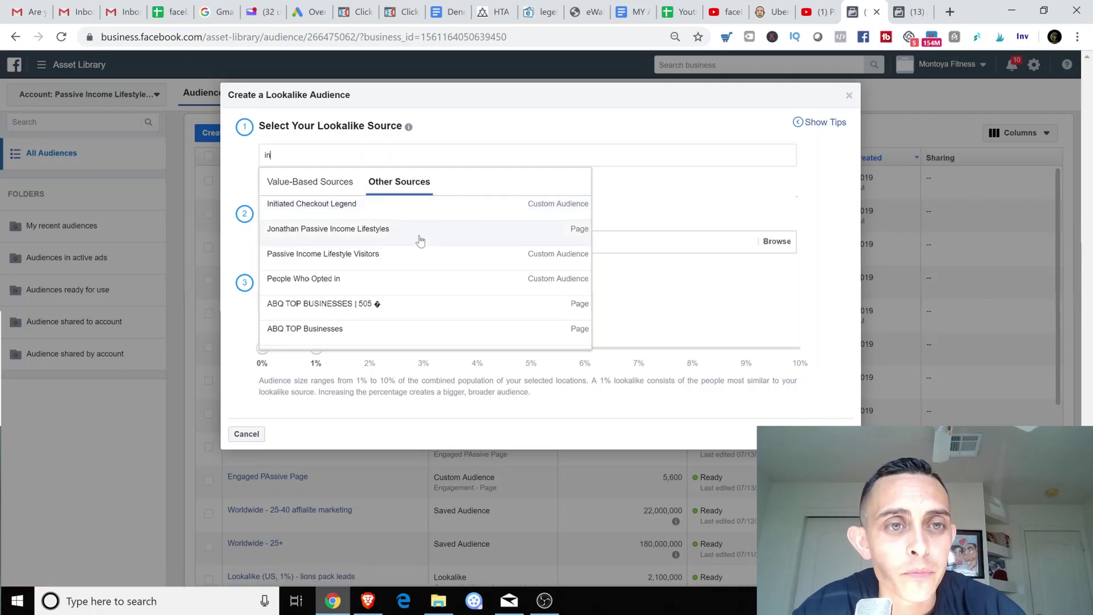
scroll(440, 259, "down", 2)
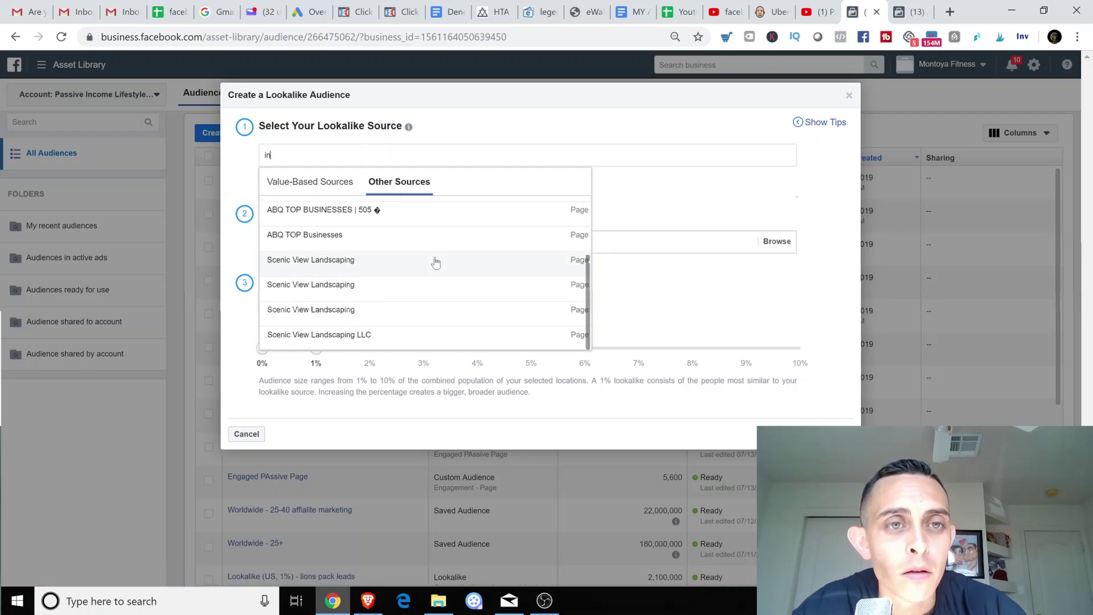
scroll(437, 261, "up", 2)
scroll(427, 245, "up", 1)
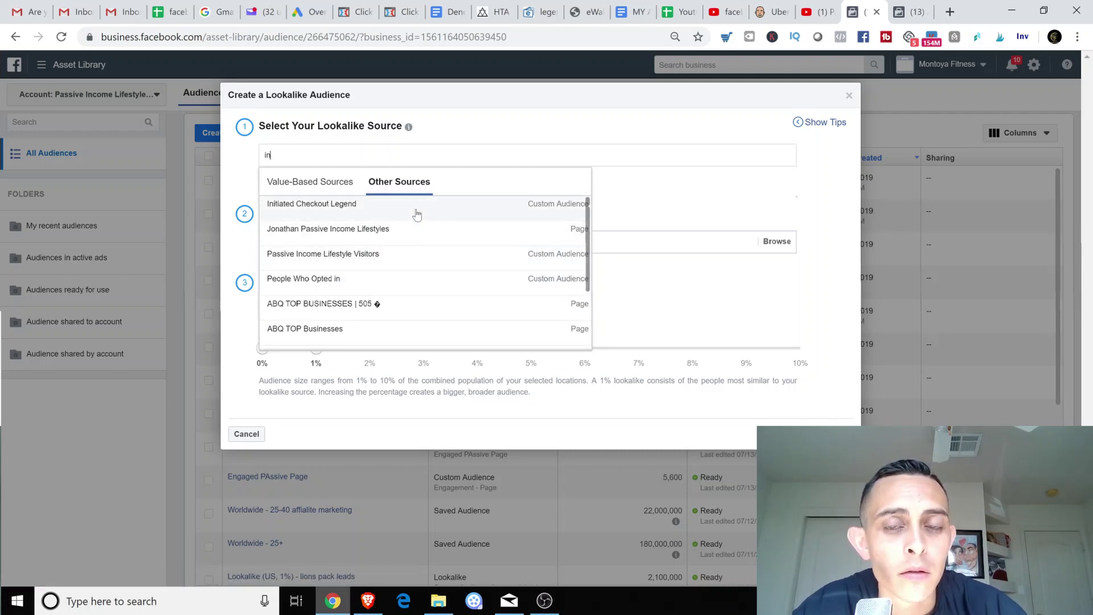
left_click(415, 208)
left_click_drag(718, 157, 867, 106)
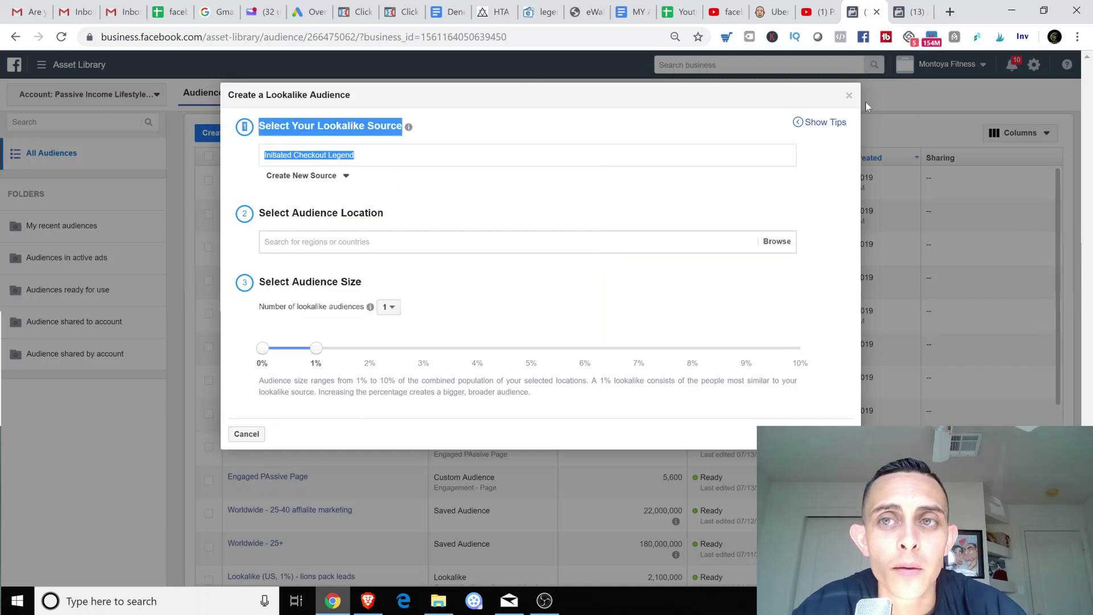
left_click(850, 98)
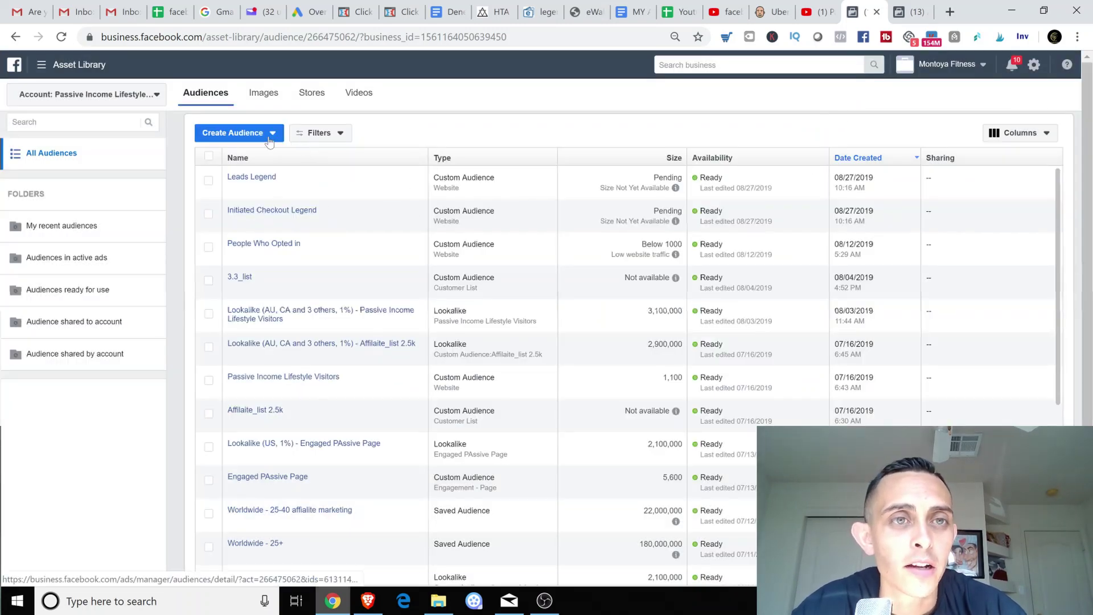
Start a lookalike audience with the Initiated Checkout Legend custom audience as its source.
left_click(250, 133)
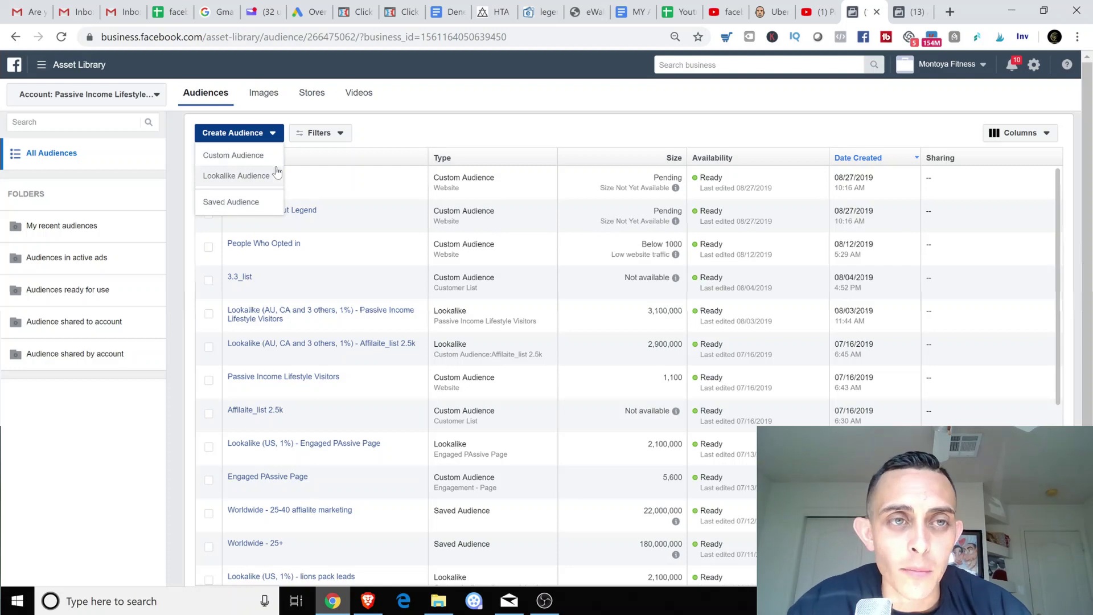
left_click(237, 175)
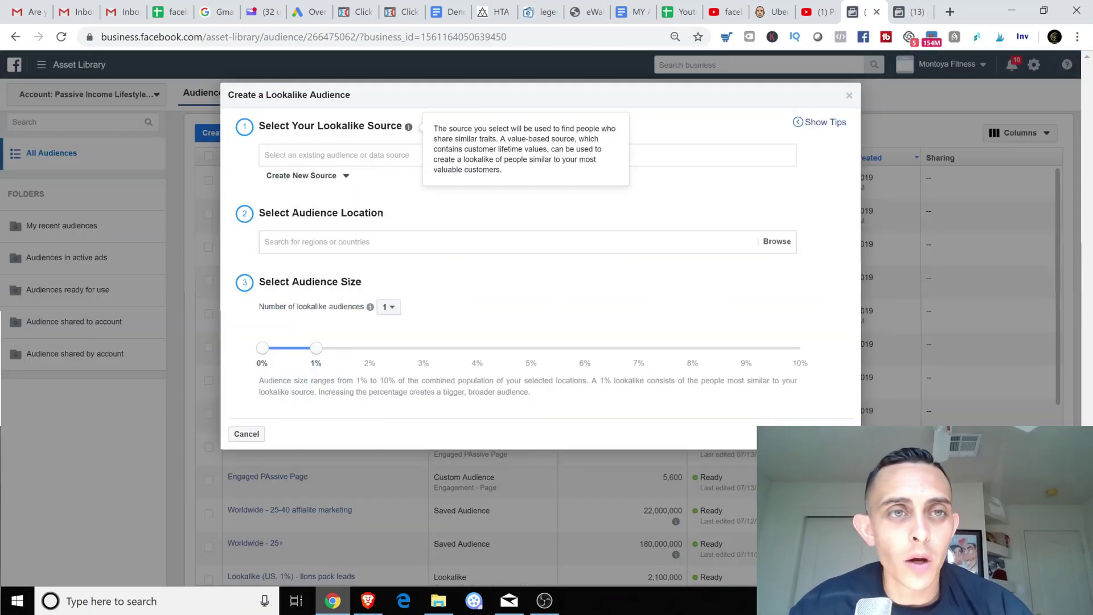
type("init")
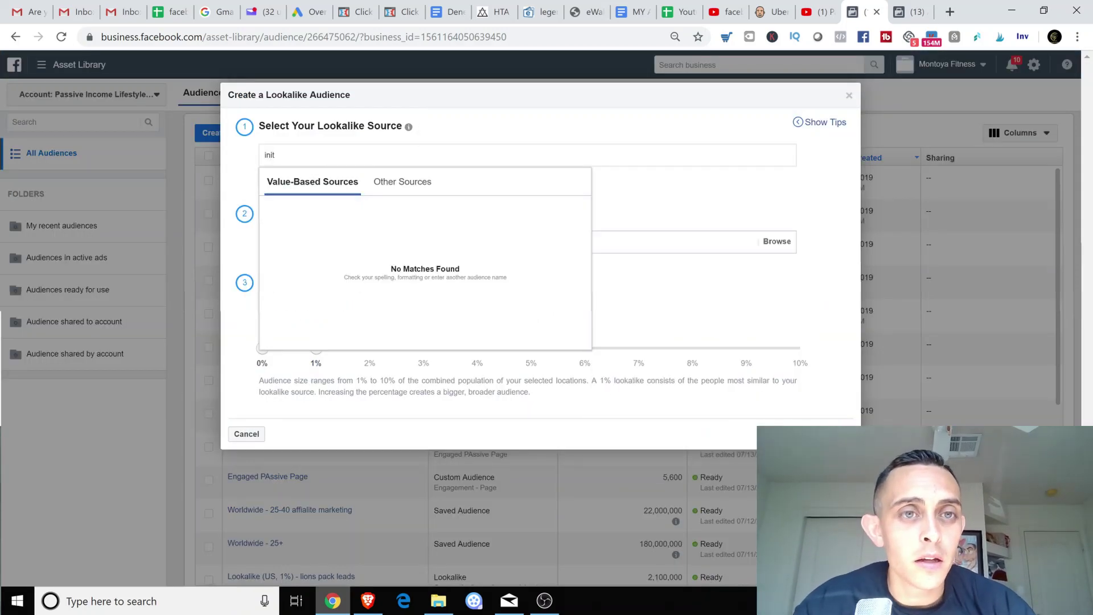
left_click(379, 183)
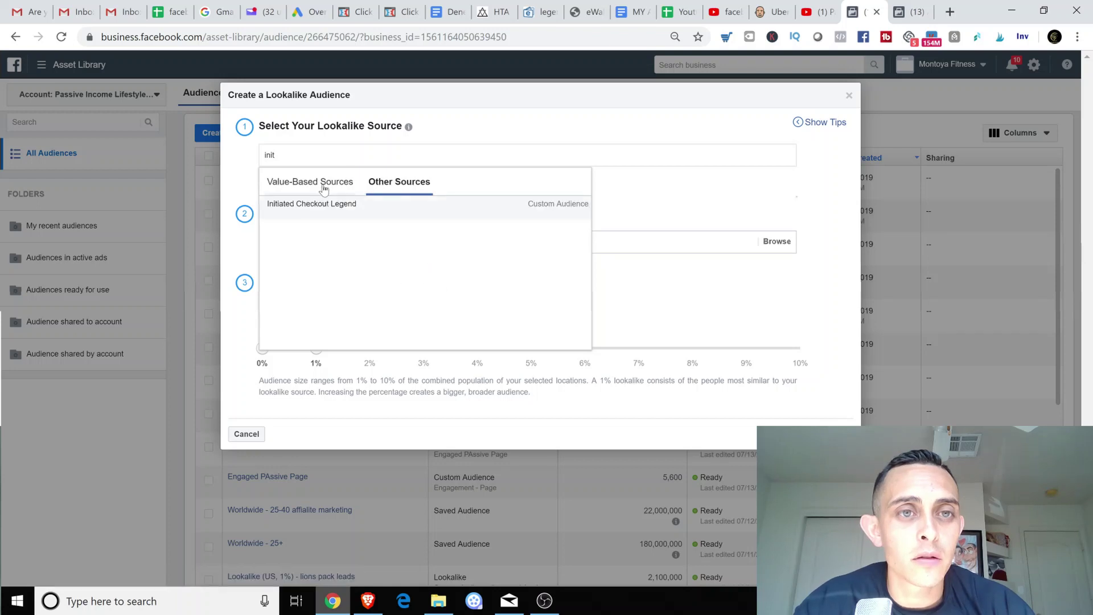
left_click(326, 204)
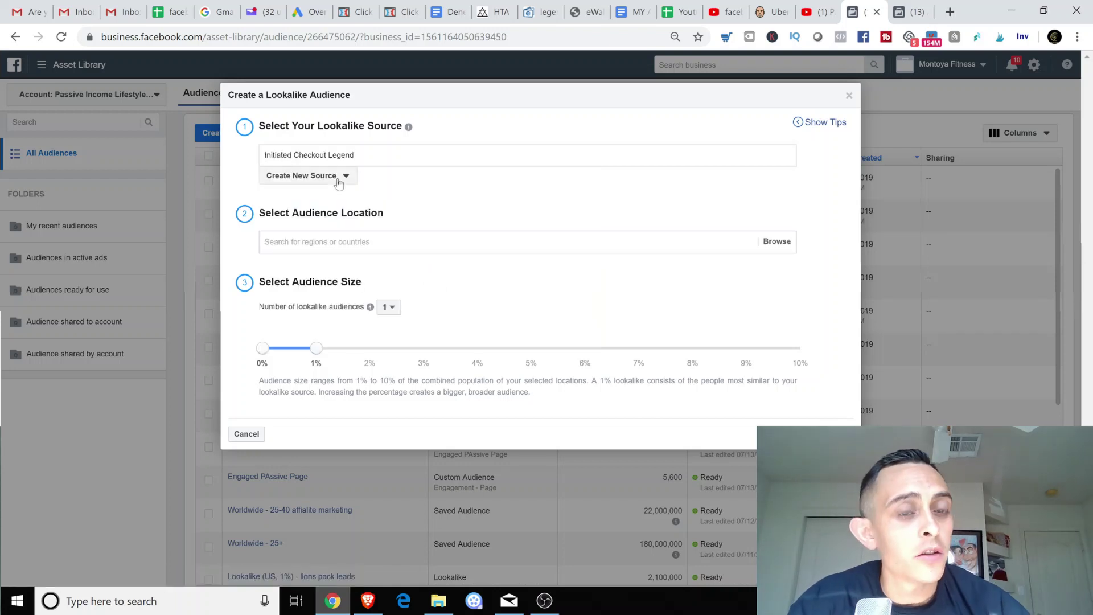
Set the lookalike audience's location to United States.
left_click(360, 242)
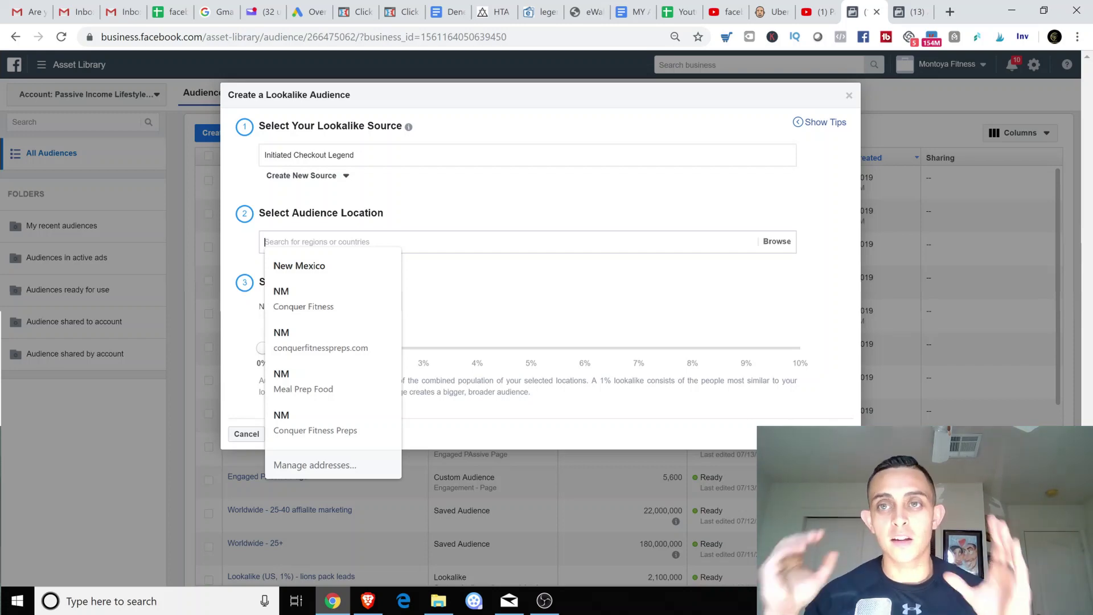
left_click(421, 189)
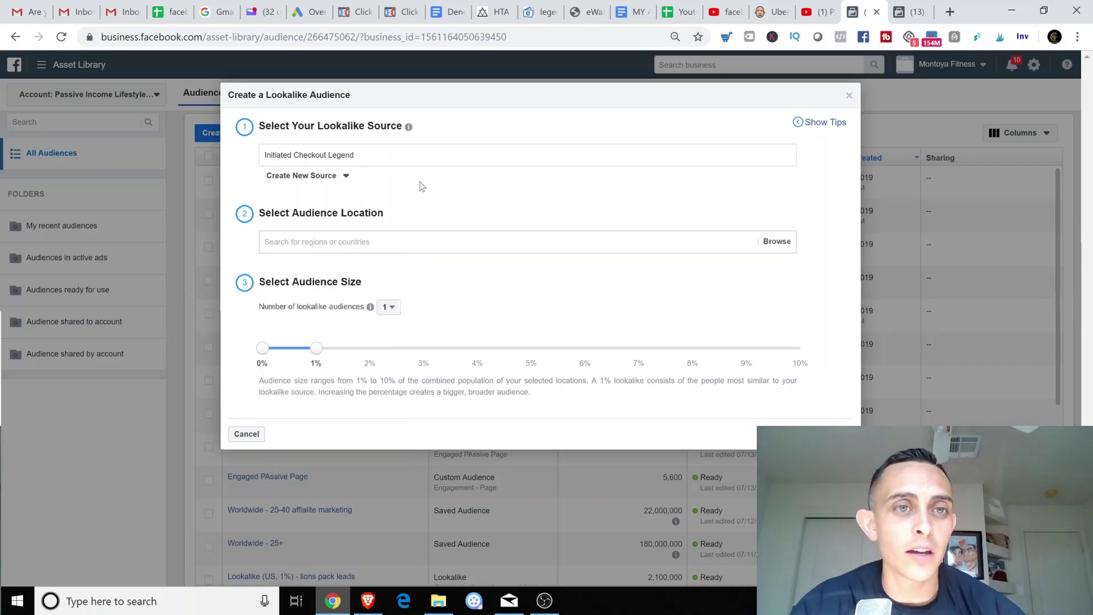
left_click(344, 249)
type("united")
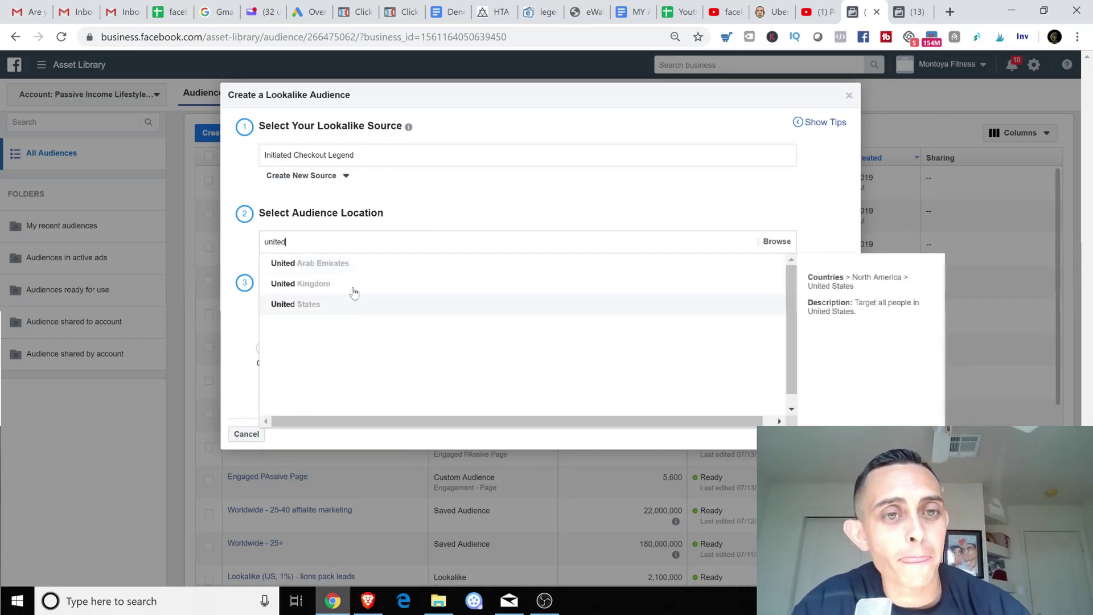
key("Return")
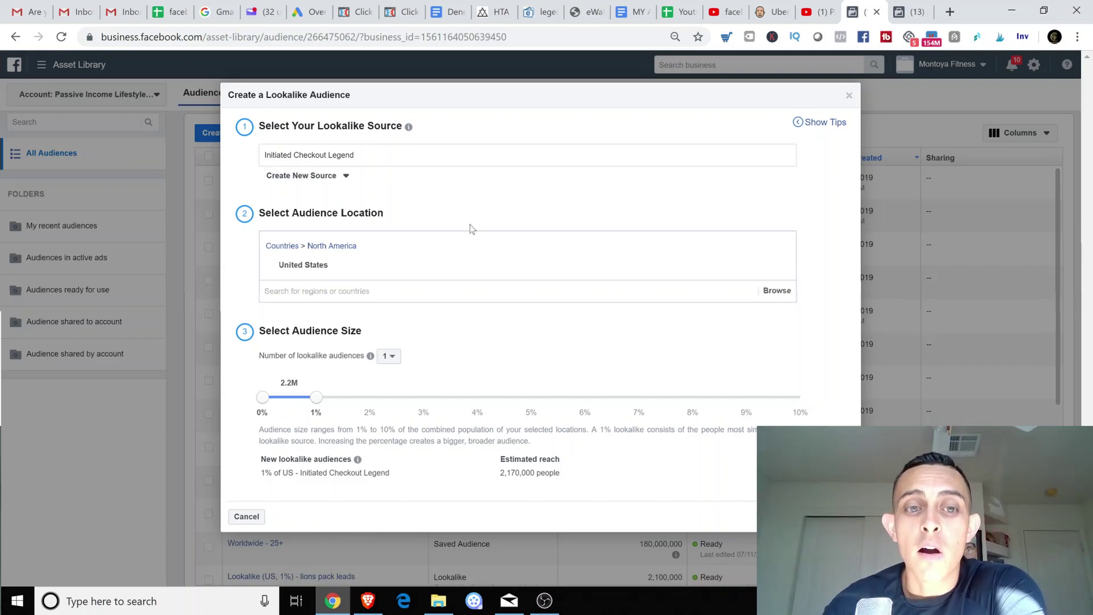
Split the lookalike into two audiences, covering 0% to 1% and 1% to 2% of the United States, and create them.
left_click_drag(317, 405, 367, 410)
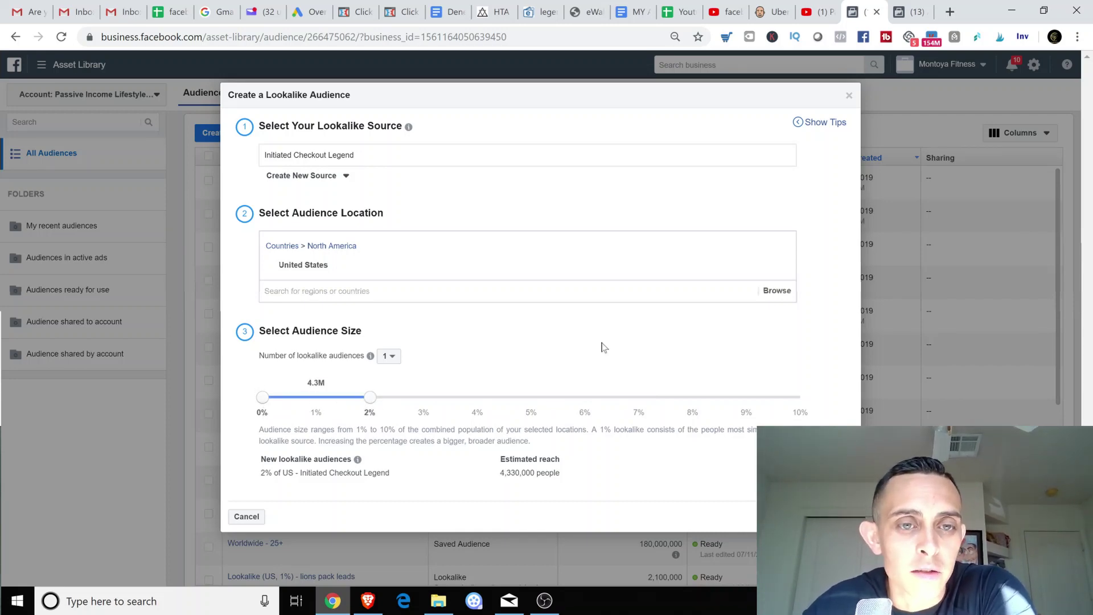
left_click(389, 356)
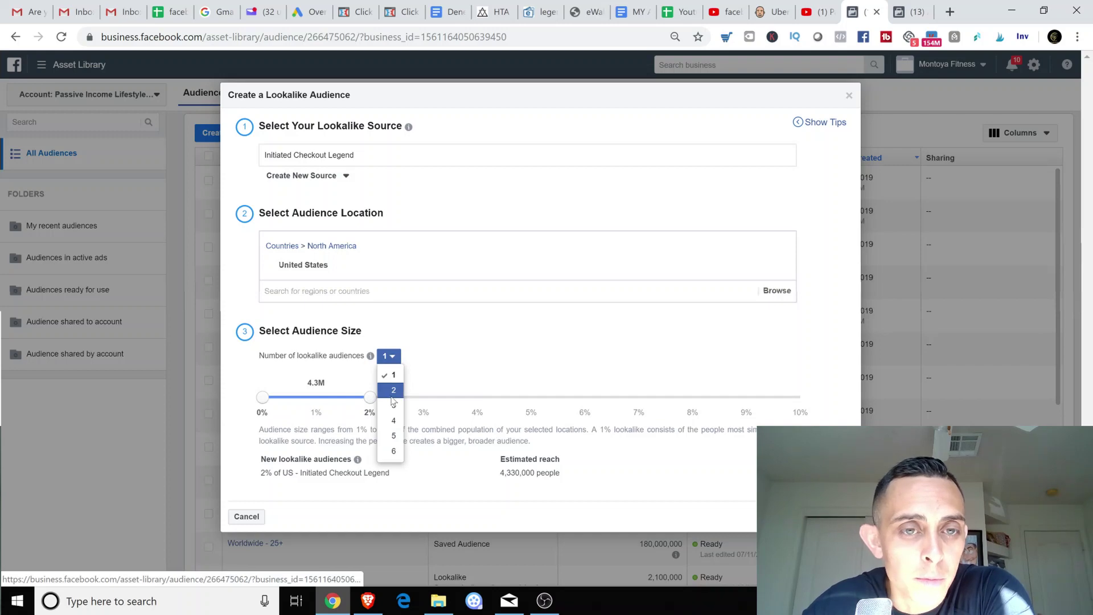
left_click(394, 392)
left_click_drag(369, 402, 316, 402)
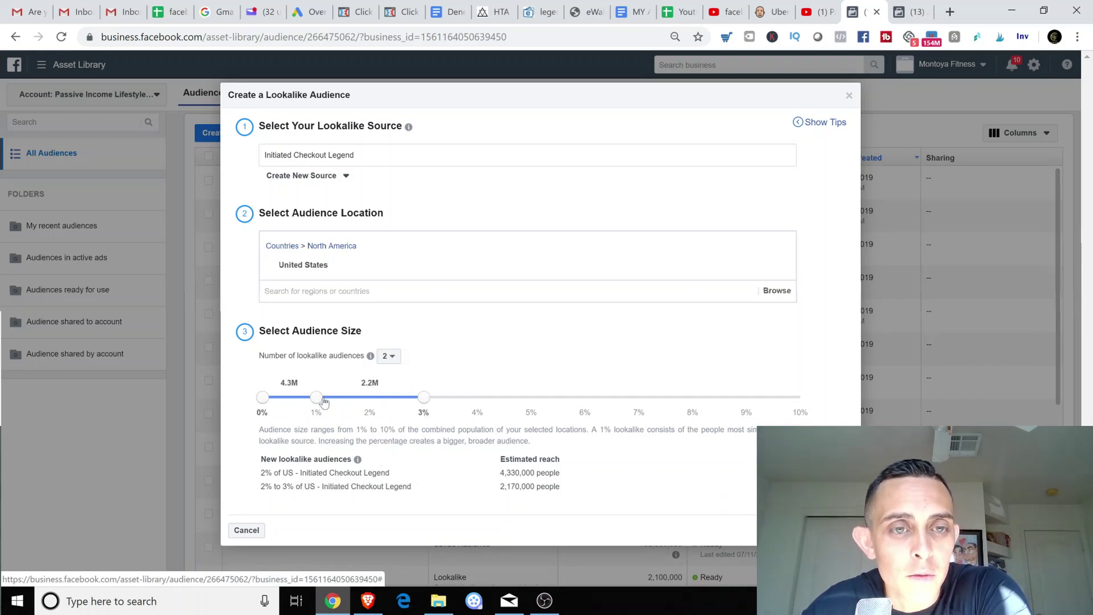
left_click_drag(424, 399, 385, 406)
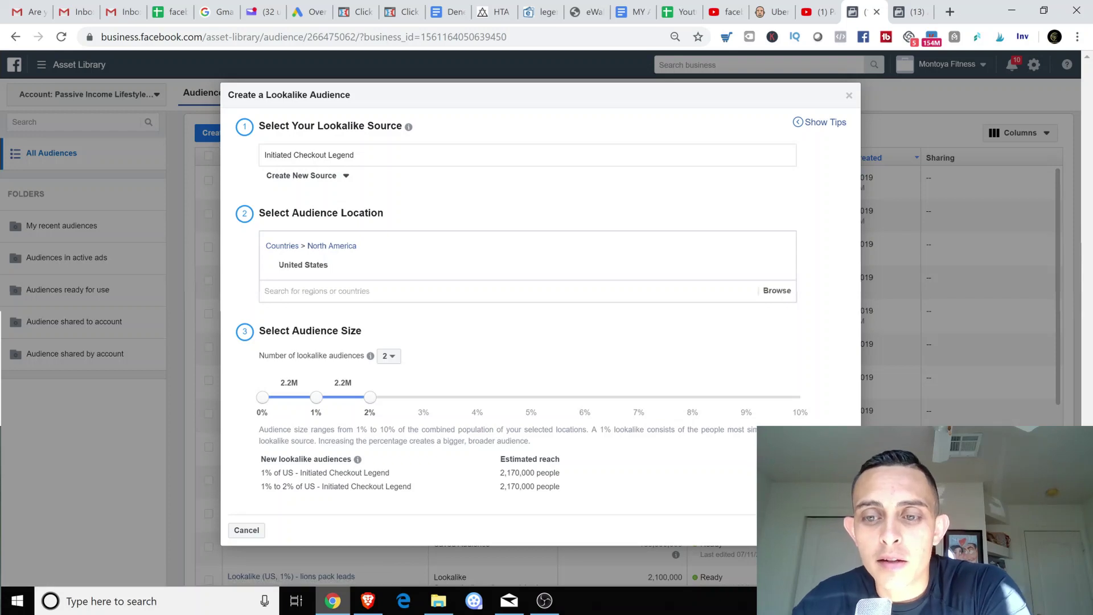
left_click(816, 531)
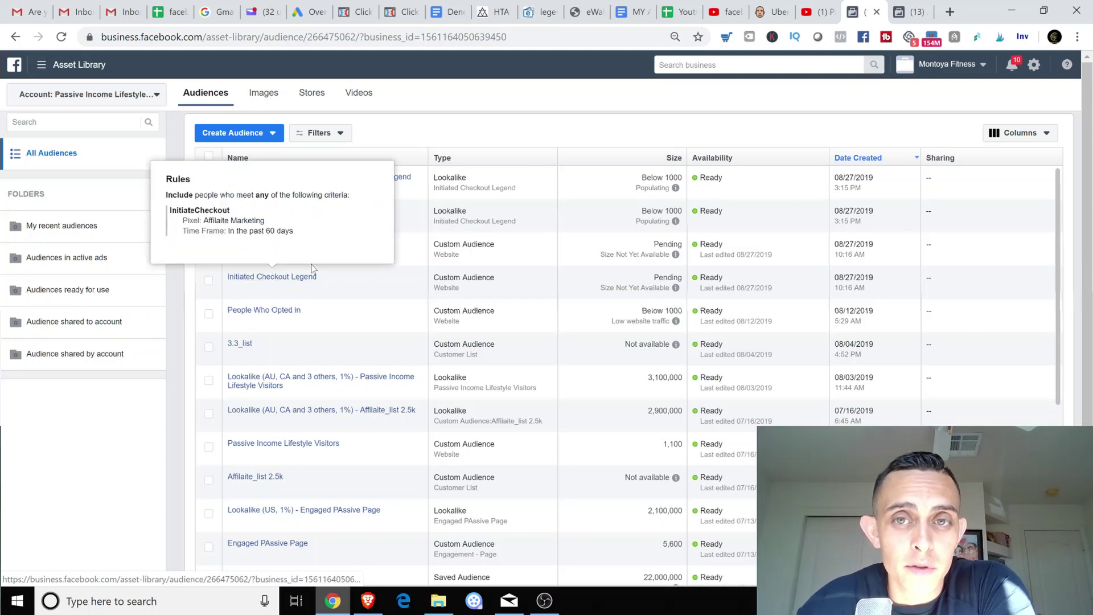
Check the size and source rule of the US 1% Initiated Checkout Legend lookalike in the audience list.
triple_click(647, 212)
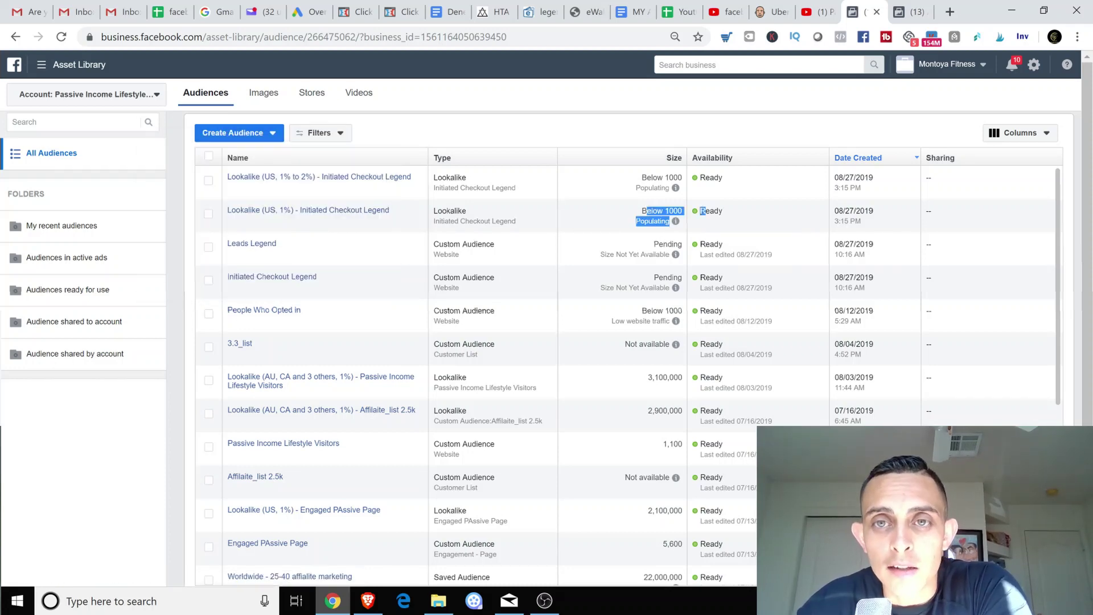
left_click(647, 211)
left_click_drag(644, 212, 652, 212)
mouse_move(685, 219)
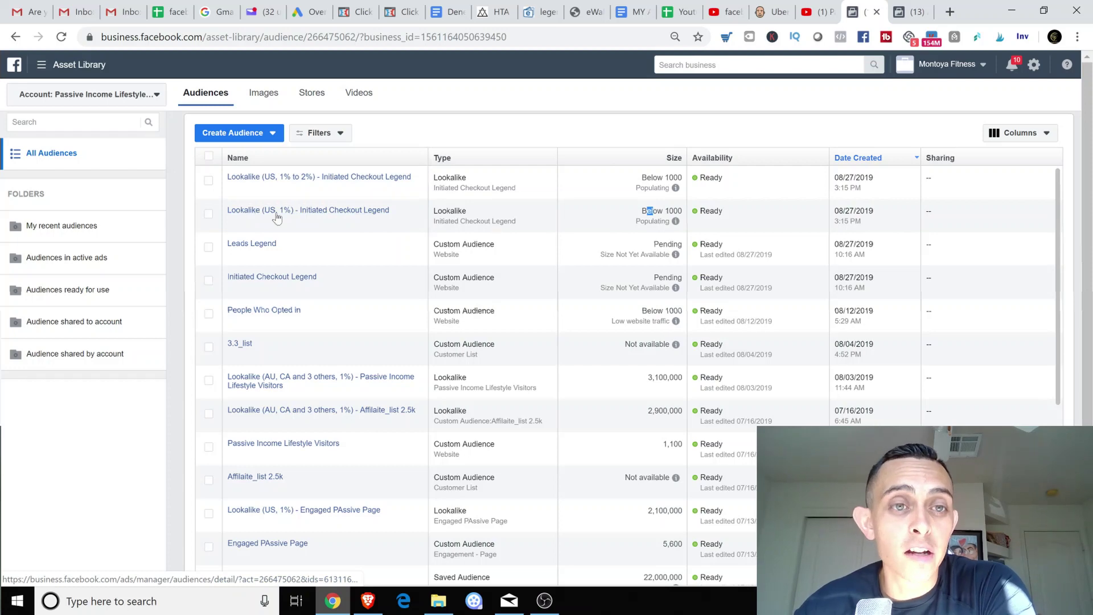
mouse_move(278, 217)
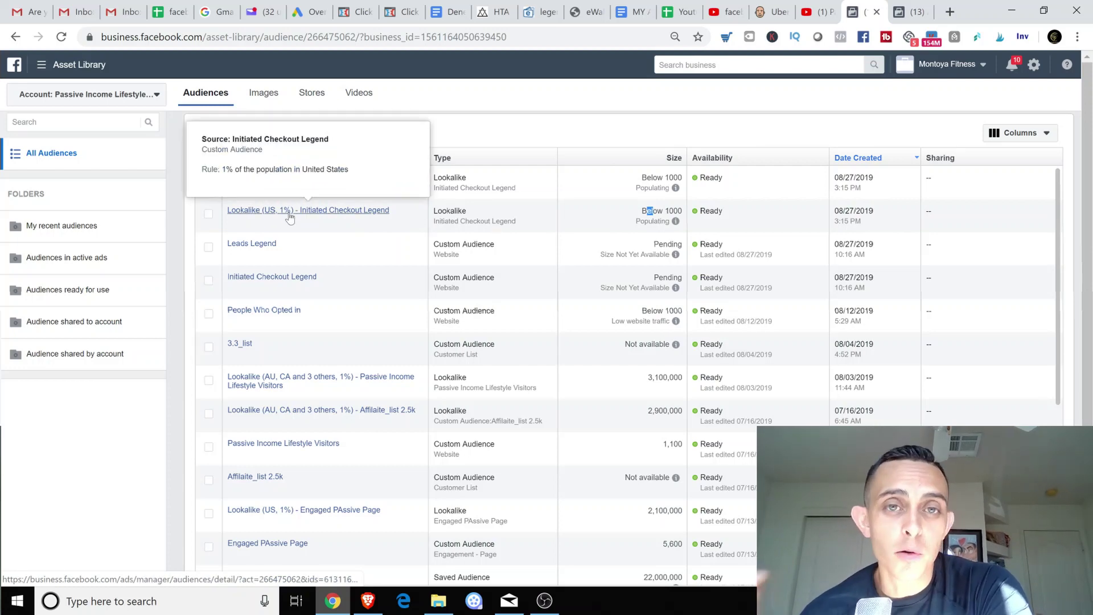